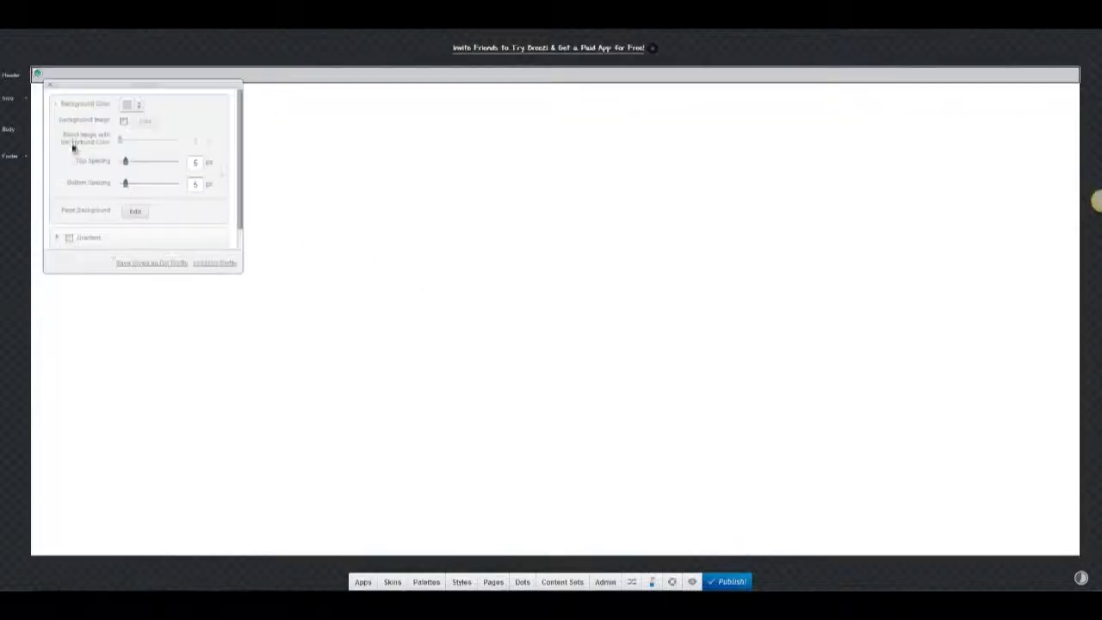
Close the section background colour picker and merge the header's columns into one.
left_click(134, 105)
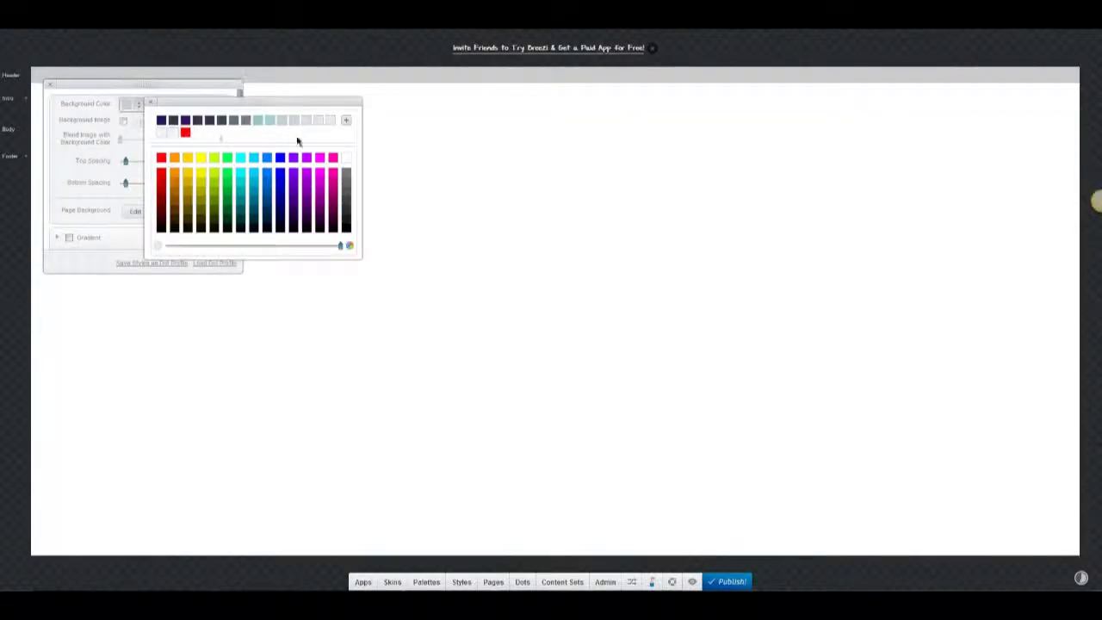
left_click(151, 107)
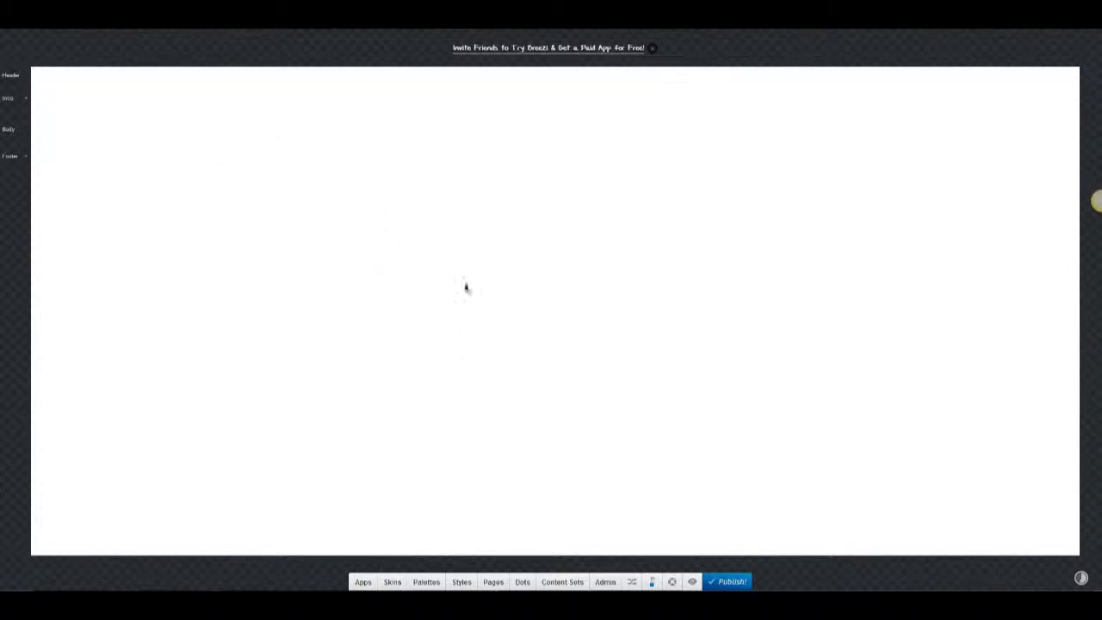
left_click(557, 77)
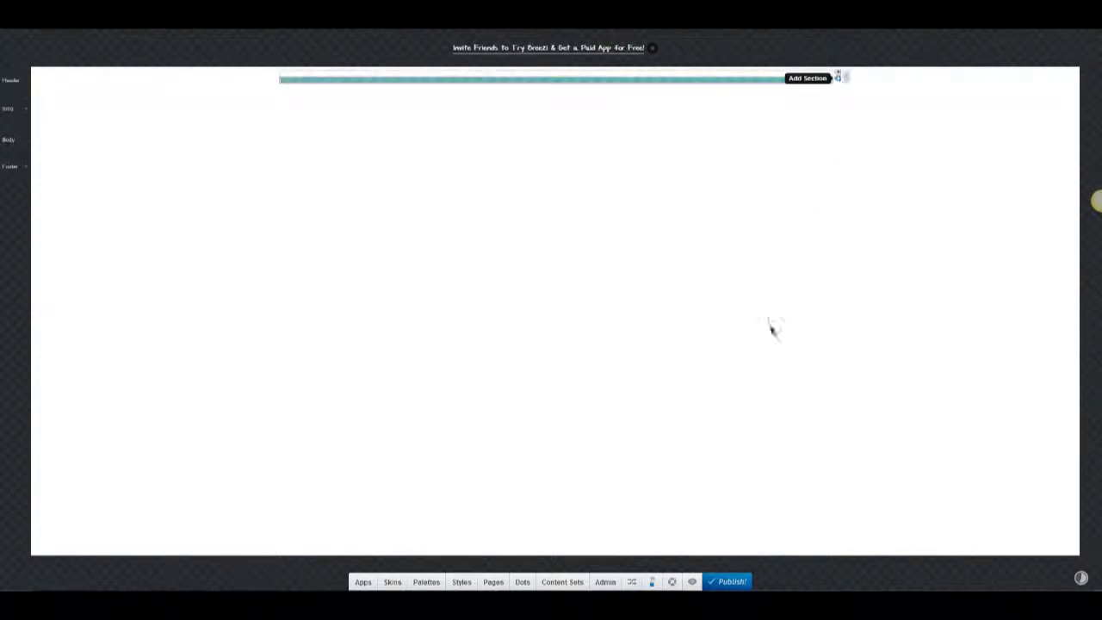
Insert header-logo.jpg from the computer as an Image block at the top of the header.
left_click(363, 582)
left_click_drag(563, 511, 566, 103)
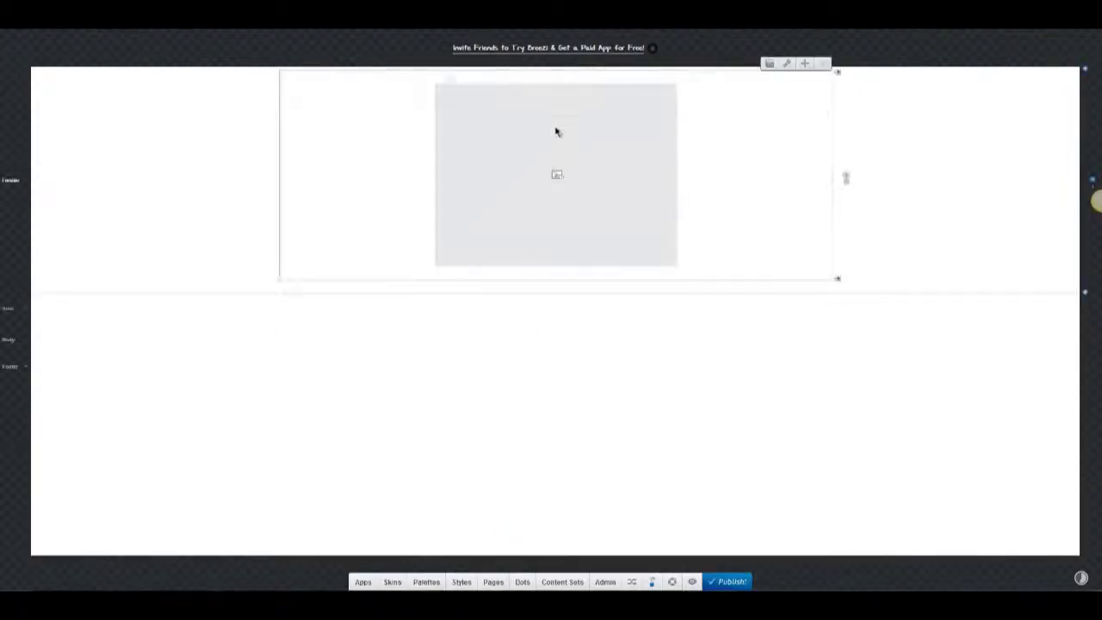
left_click(556, 132)
left_click(405, 487)
left_click(433, 428)
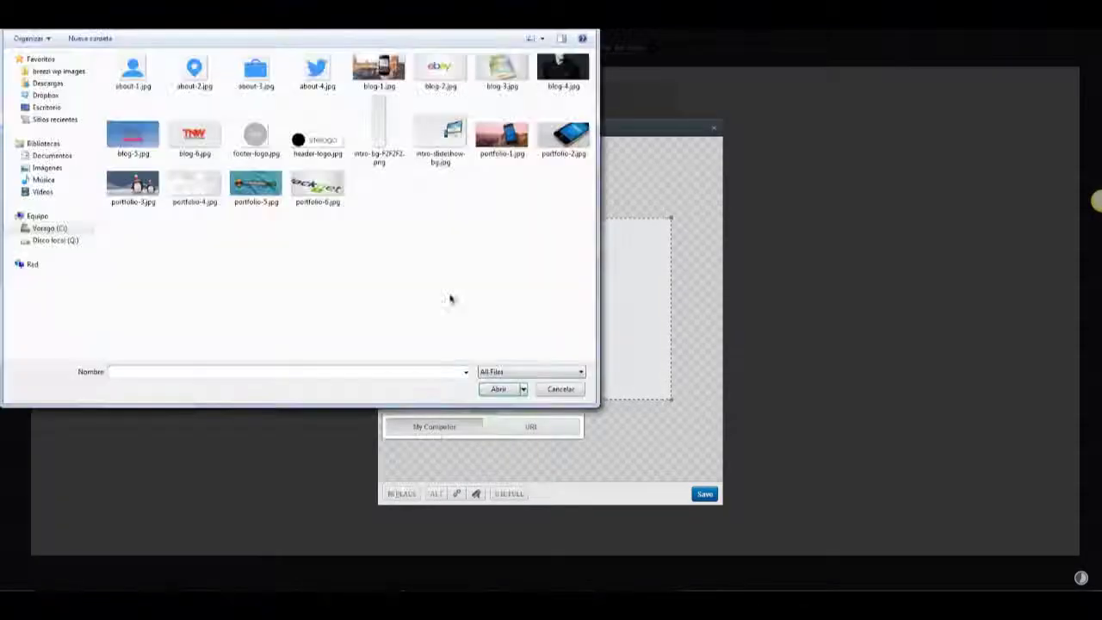
double_click(317, 141)
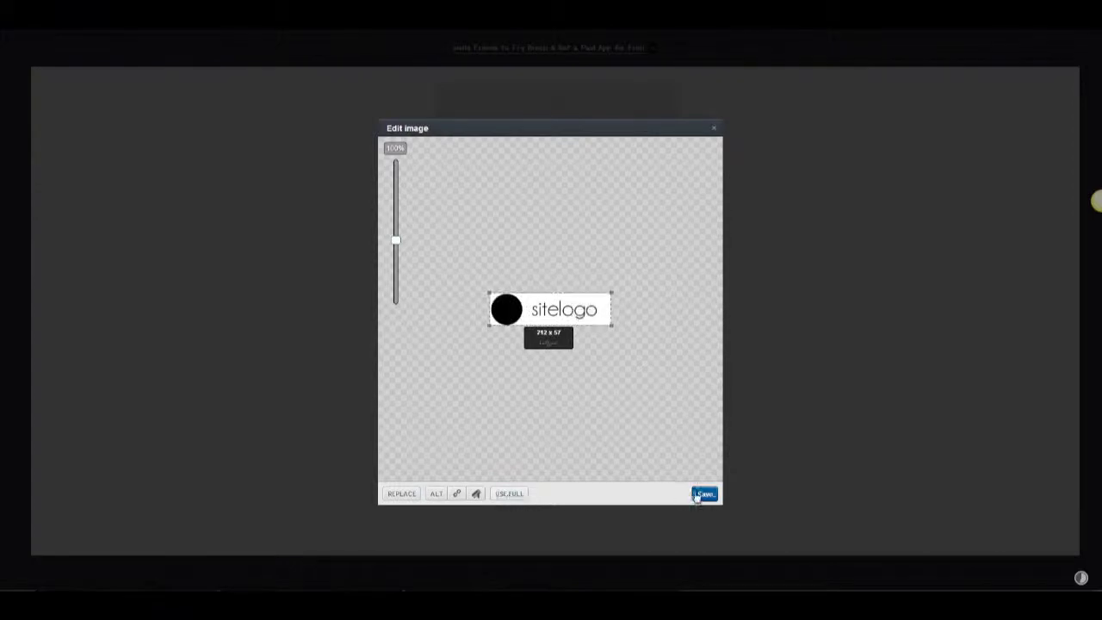
left_click(703, 494)
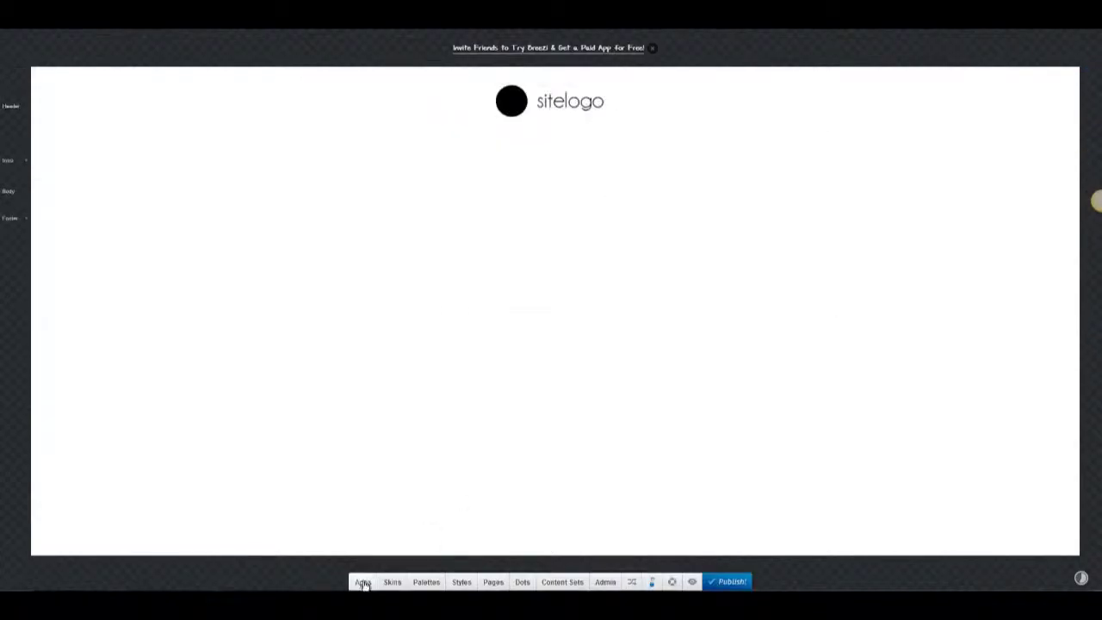
left_click(364, 584)
Add a Navigation menu beneath the logo with Horizontal orientation and Center alignment.
scroll(455, 431, "down", 5)
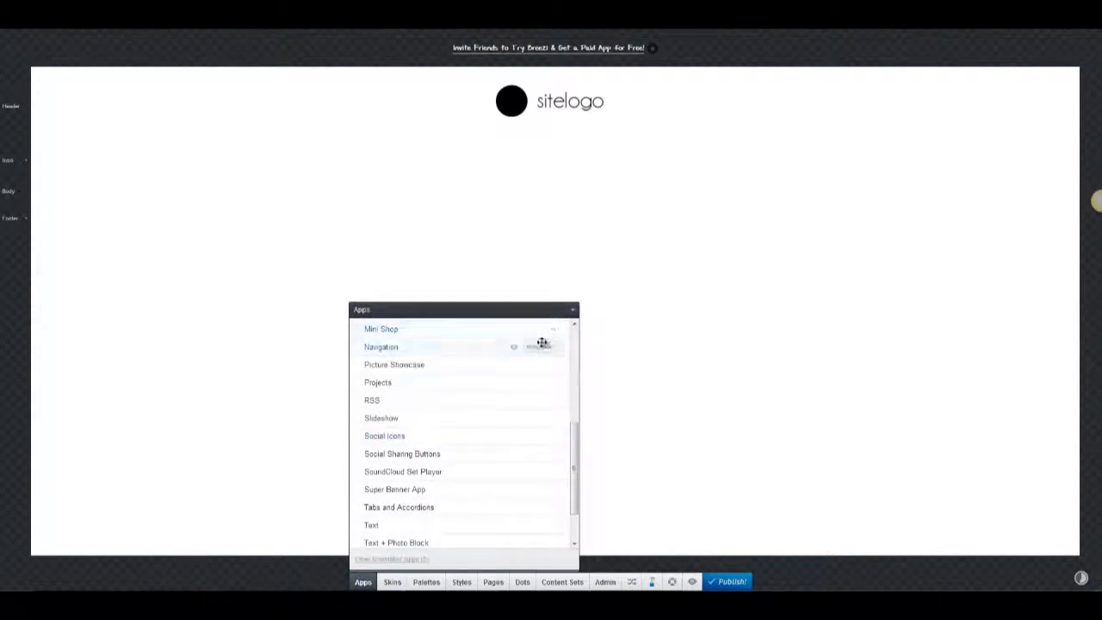
left_click_drag(542, 344, 588, 177)
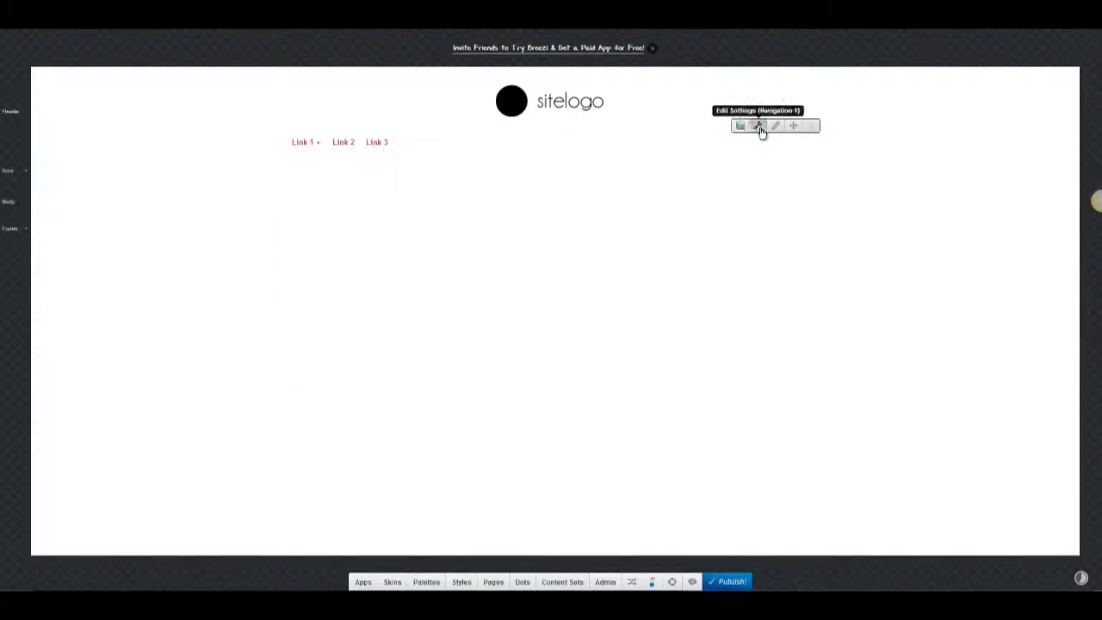
left_click(758, 127)
left_click(767, 184)
left_click(760, 215)
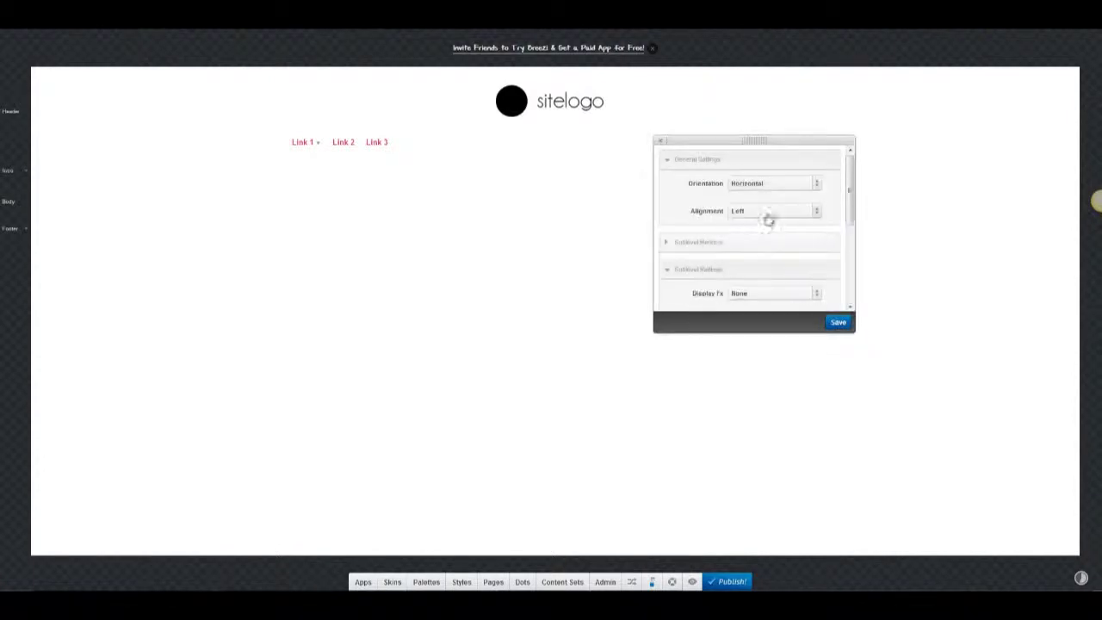
left_click(767, 212)
left_click(760, 244)
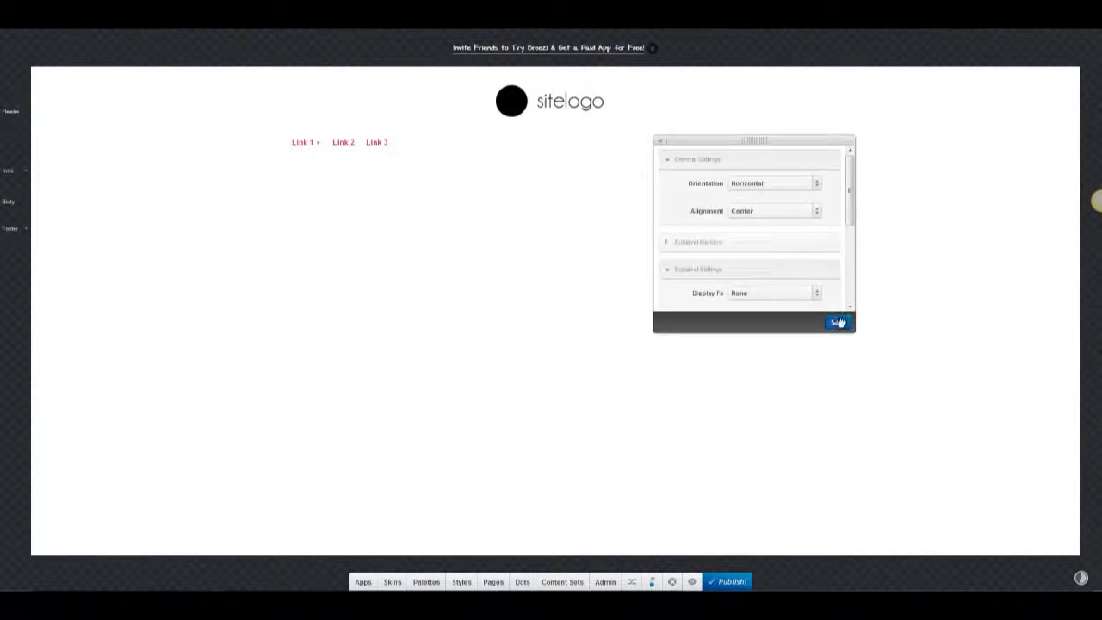
left_click(662, 142)
Rename Link 1, Link 2 and Link 3 to portfolio, about and blog.
left_click(776, 126)
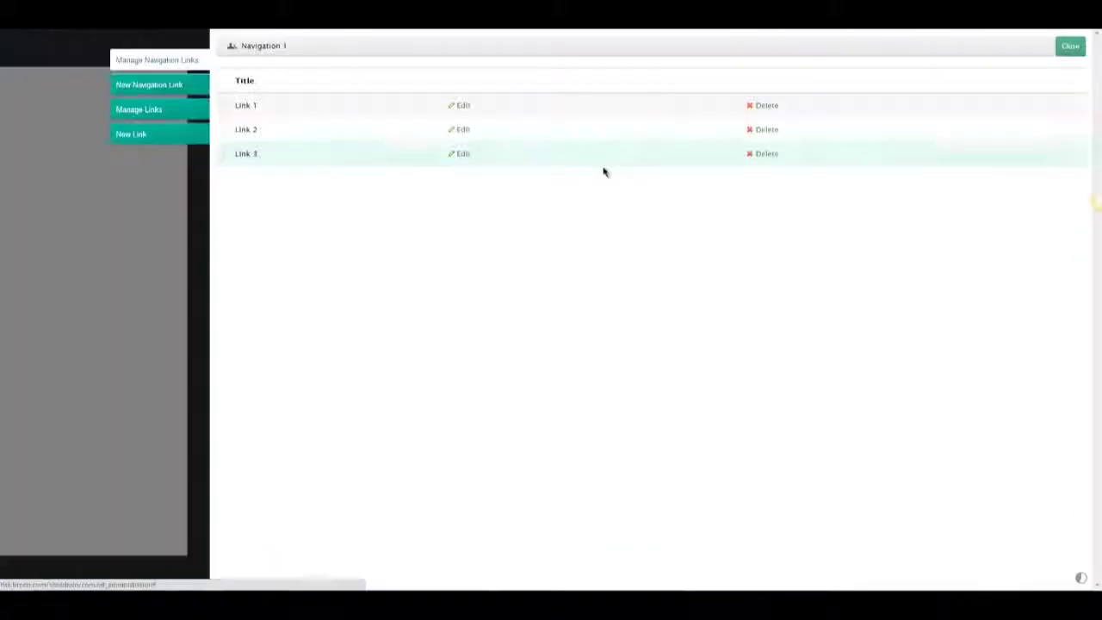
left_click(460, 109)
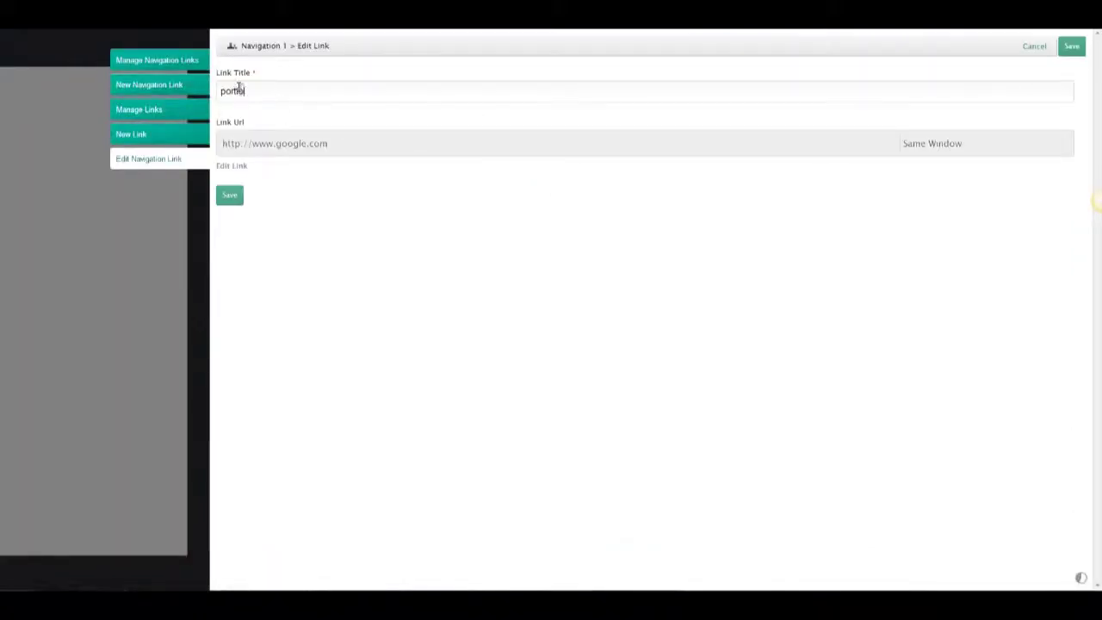
left_click(230, 195)
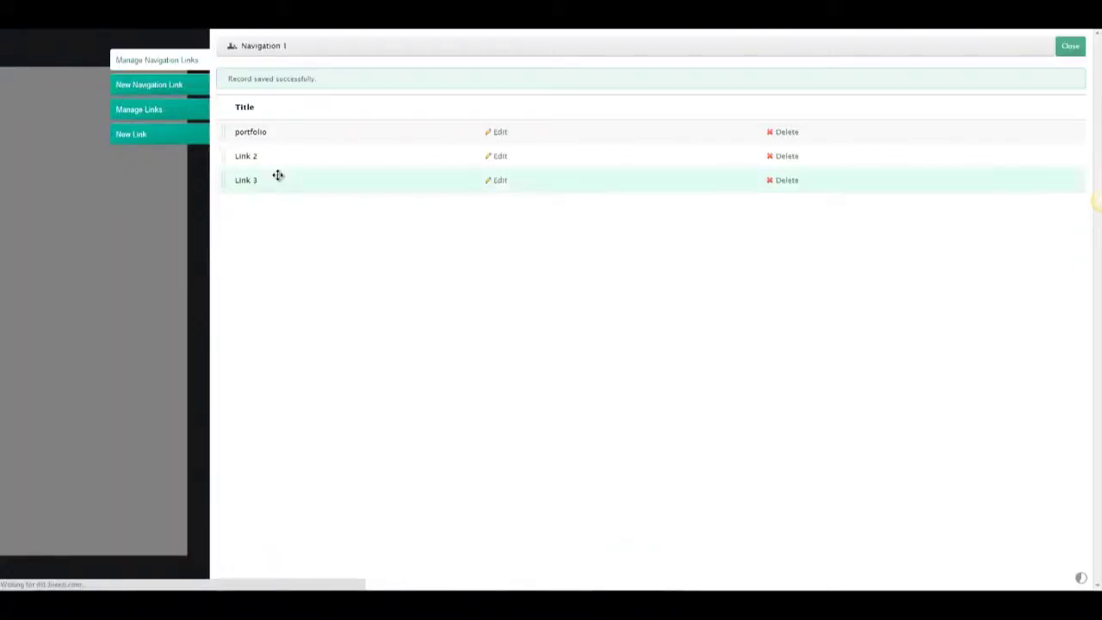
left_click(500, 158)
left_click_drag(246, 91, 184, 101)
type("about")
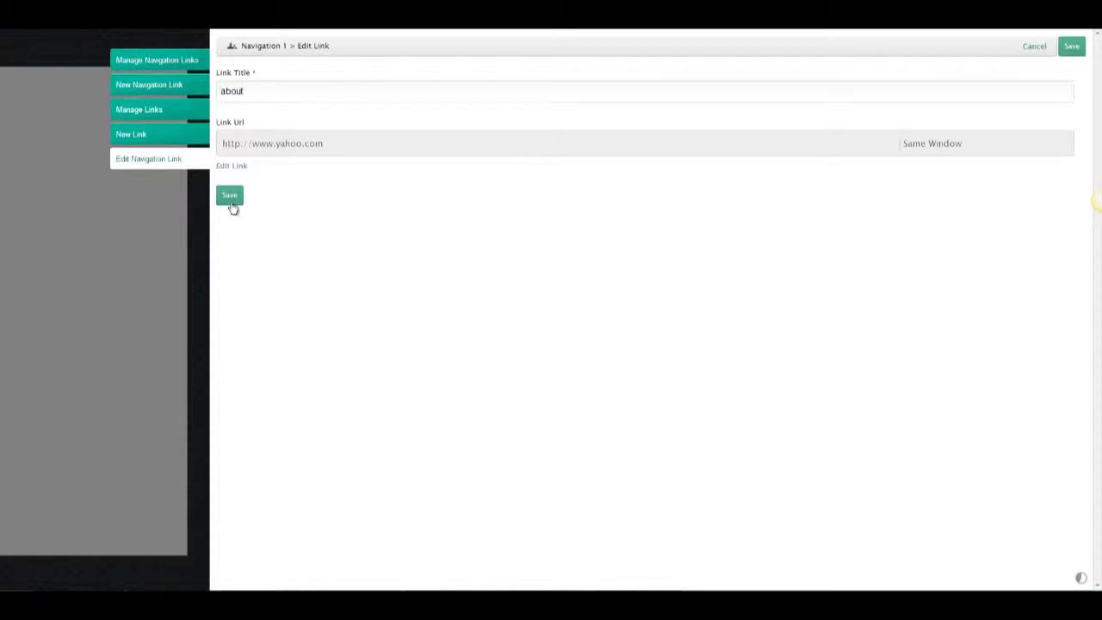
left_click(232, 205)
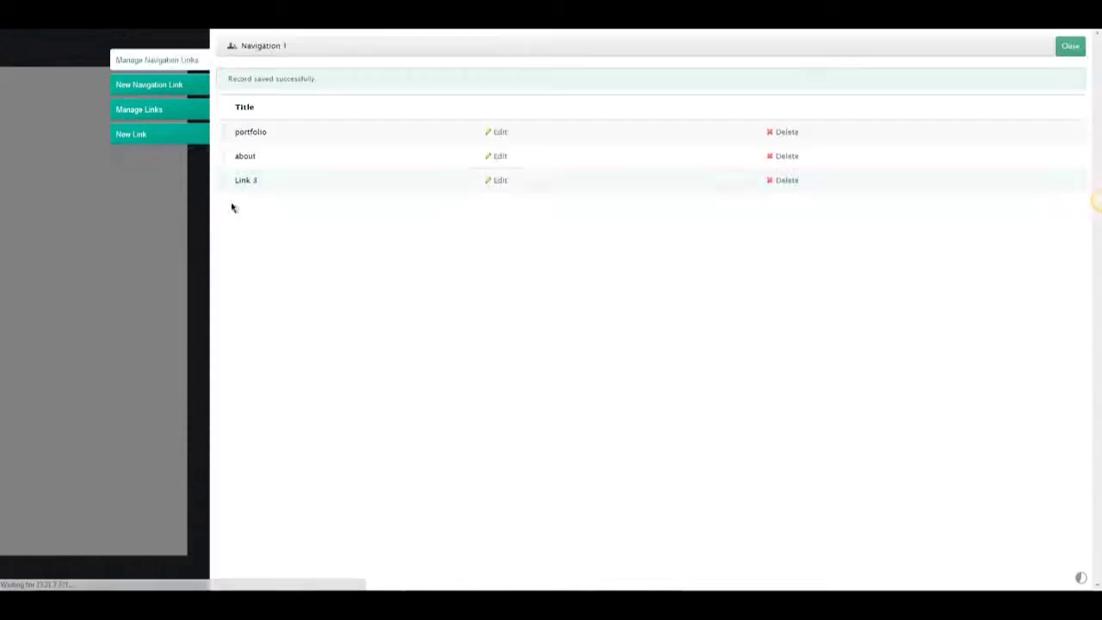
left_click(502, 182)
left_click_drag(246, 91, 129, 96)
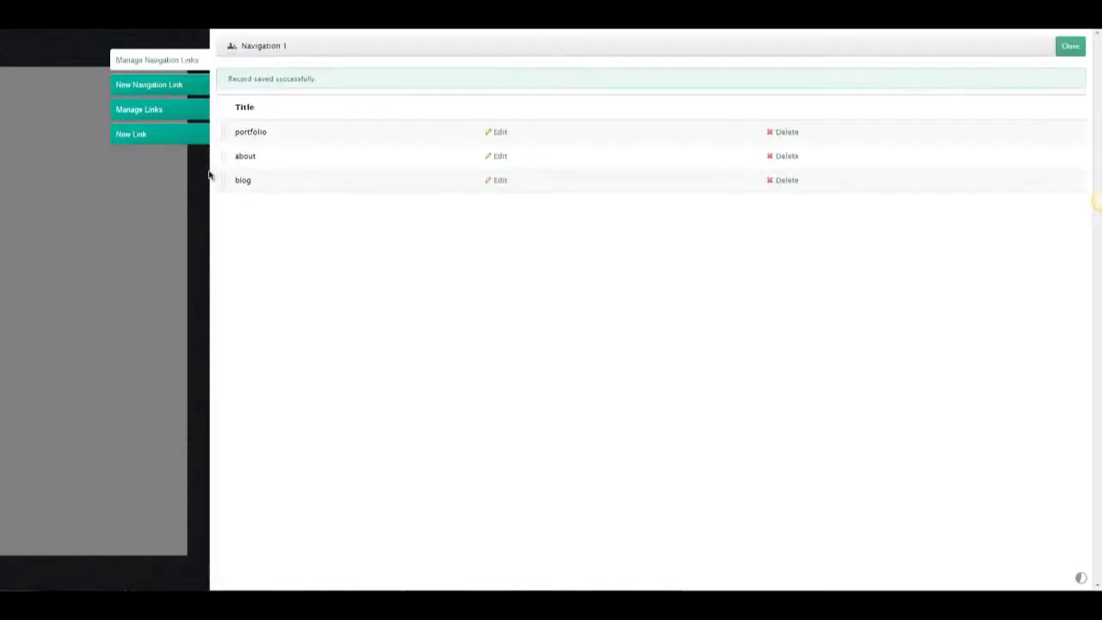
Add new navigation links 'clients' and 'contact', then close the links manager.
left_click(149, 85)
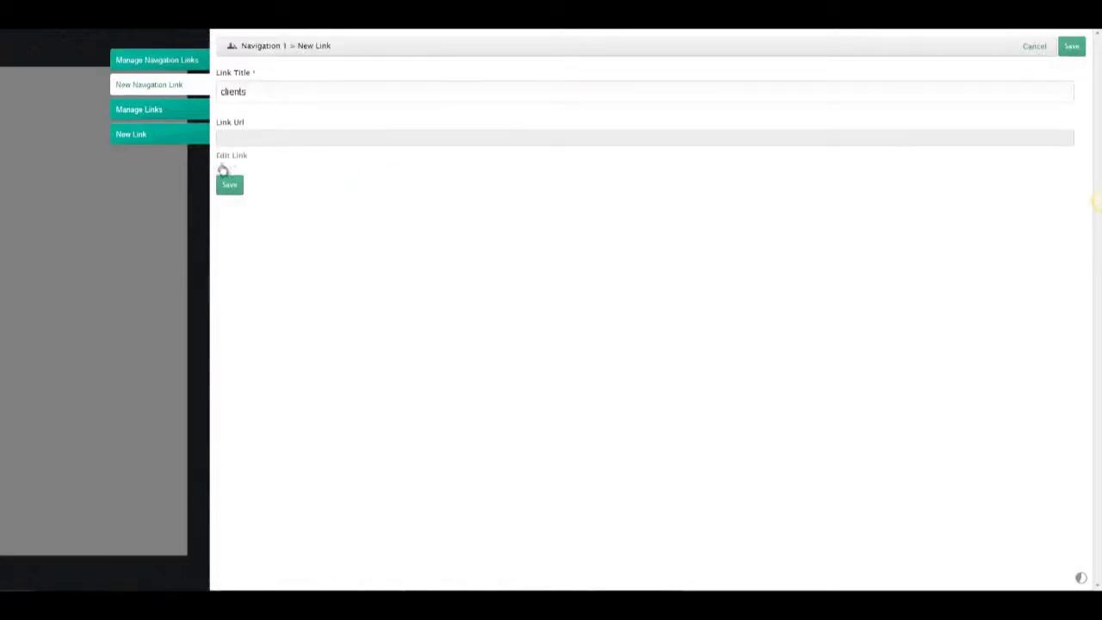
left_click(228, 186)
left_click(172, 82)
type("contac")
left_click(228, 156)
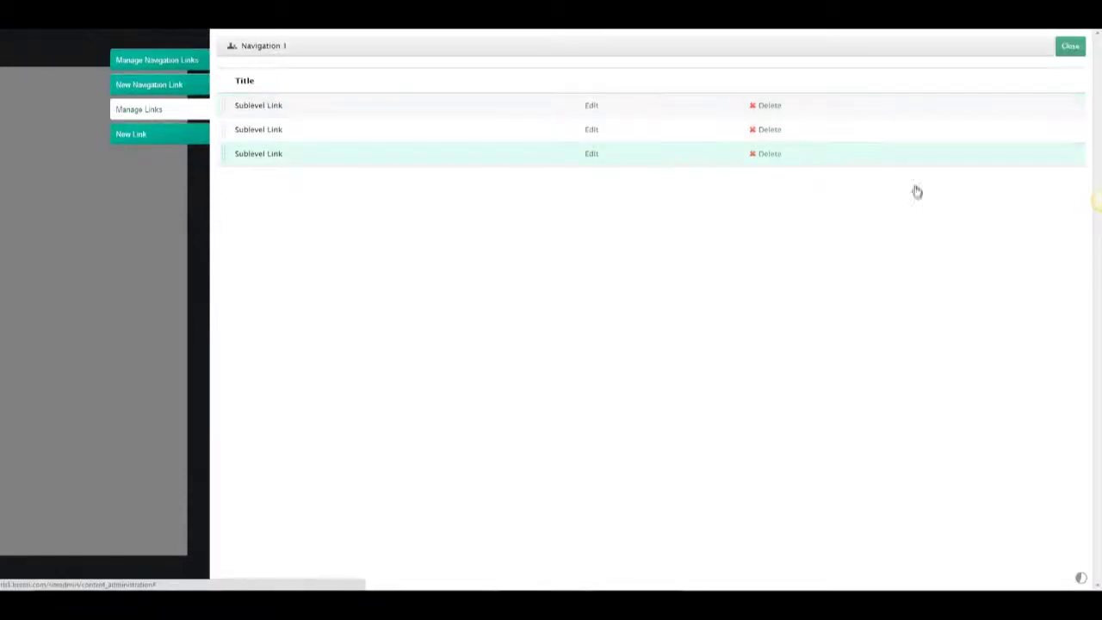
left_click(1068, 47)
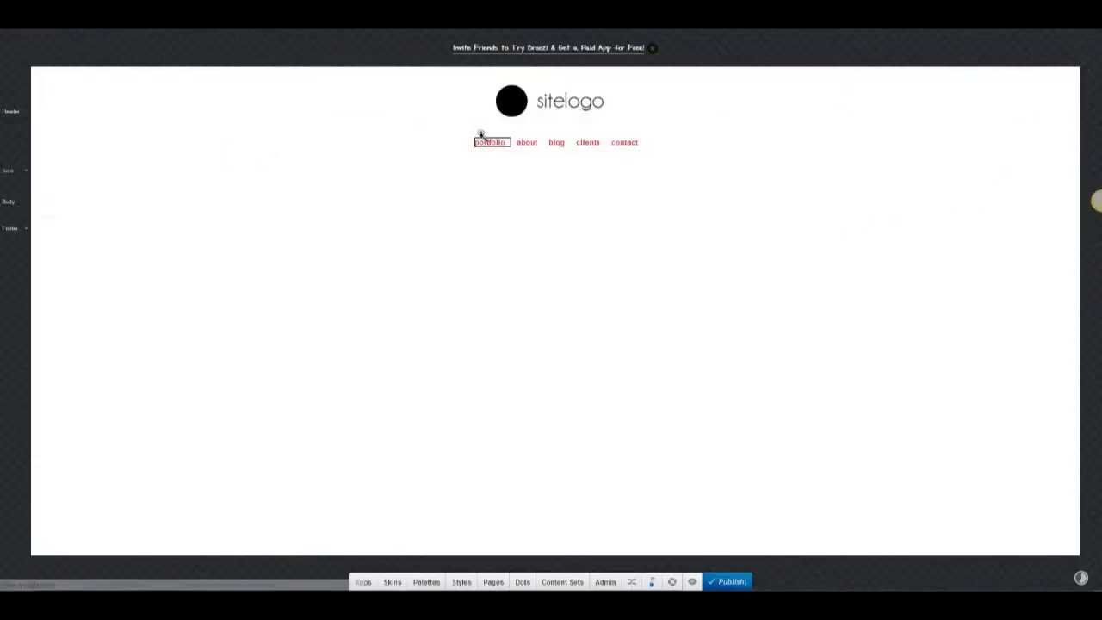
Style the menu links in Raleway Thin, size 24, grey #747474 with blue #419efb hover.
left_click(463, 40)
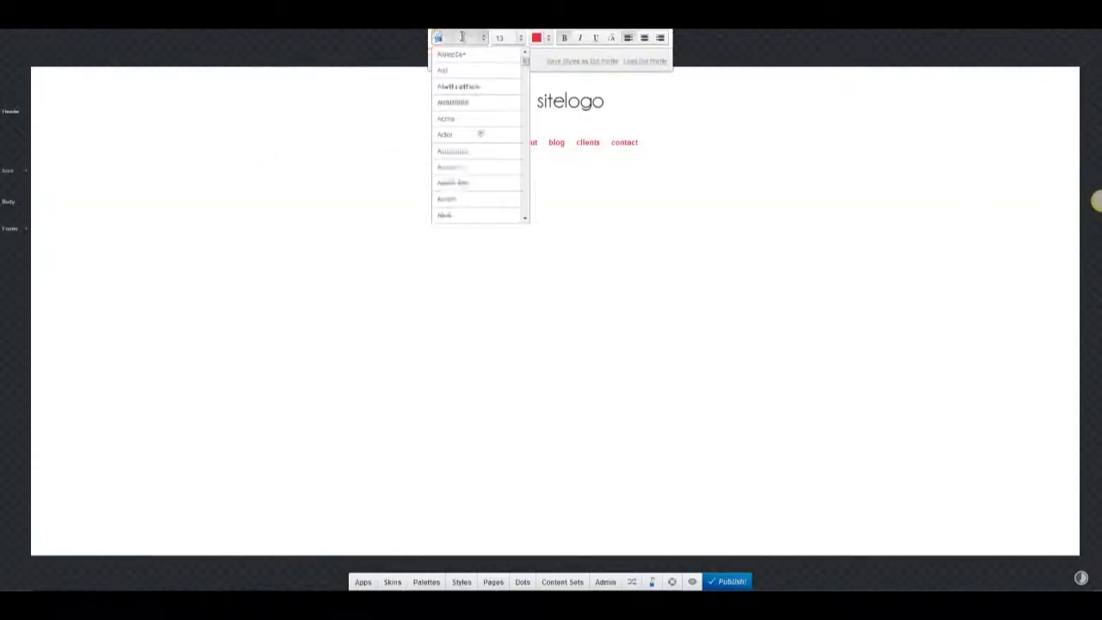
left_click(463, 76)
left_click(548, 40)
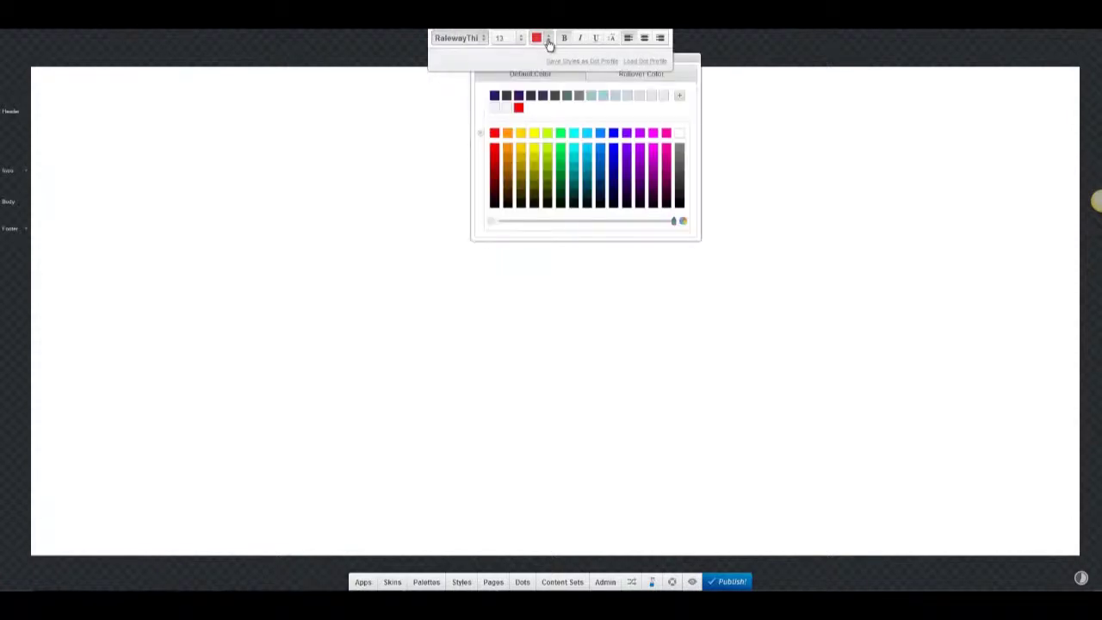
left_click_drag(678, 66, 647, 105)
left_click(647, 134)
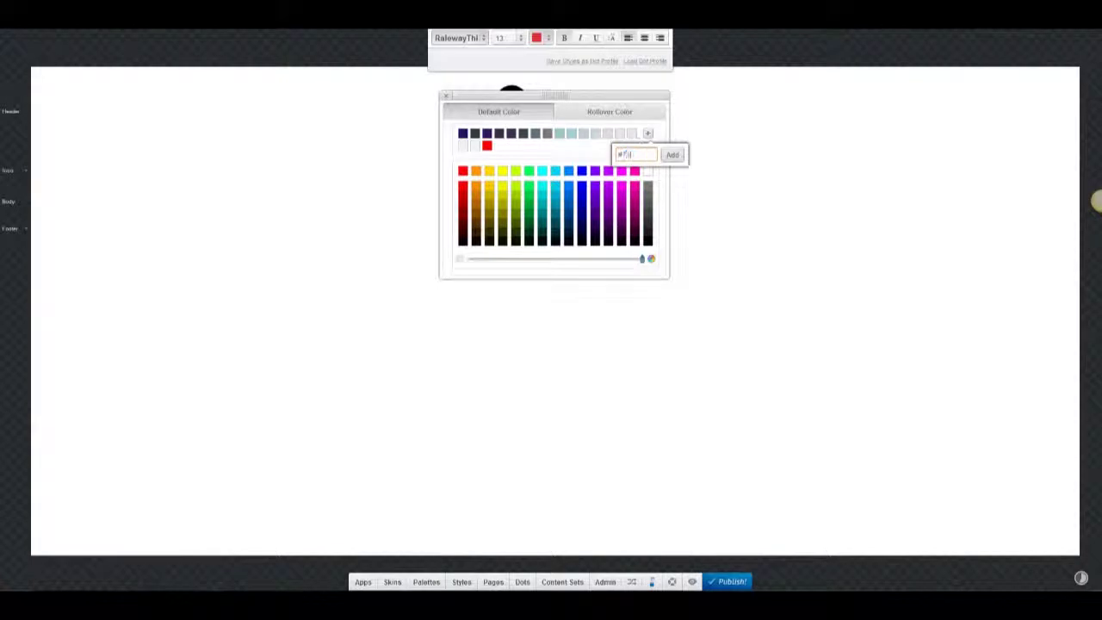
left_click(673, 155)
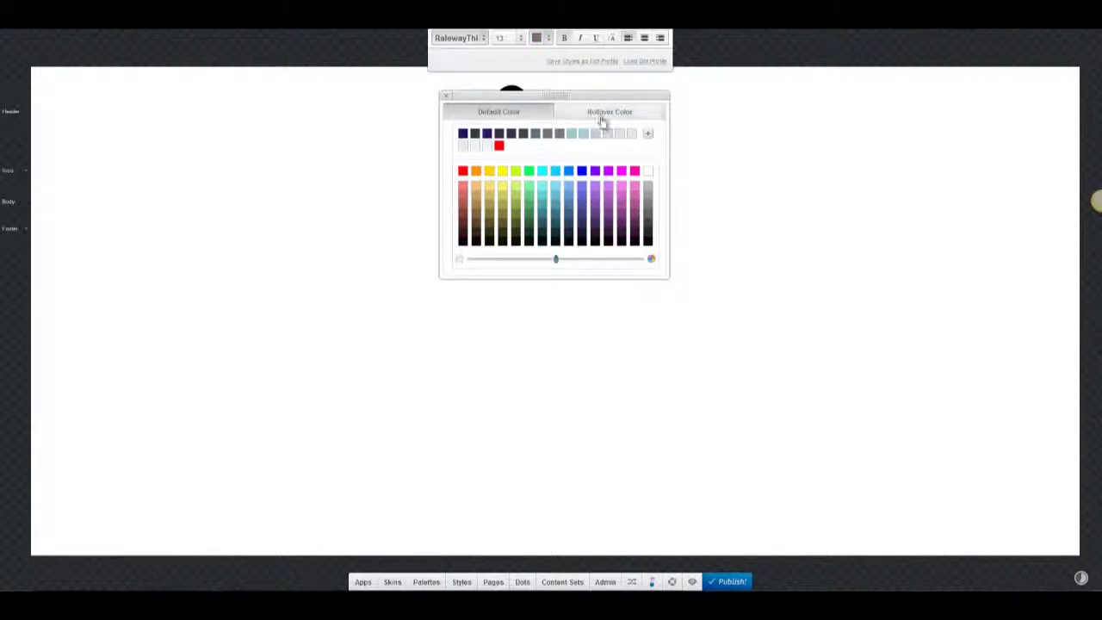
left_click(602, 115)
left_click(648, 135)
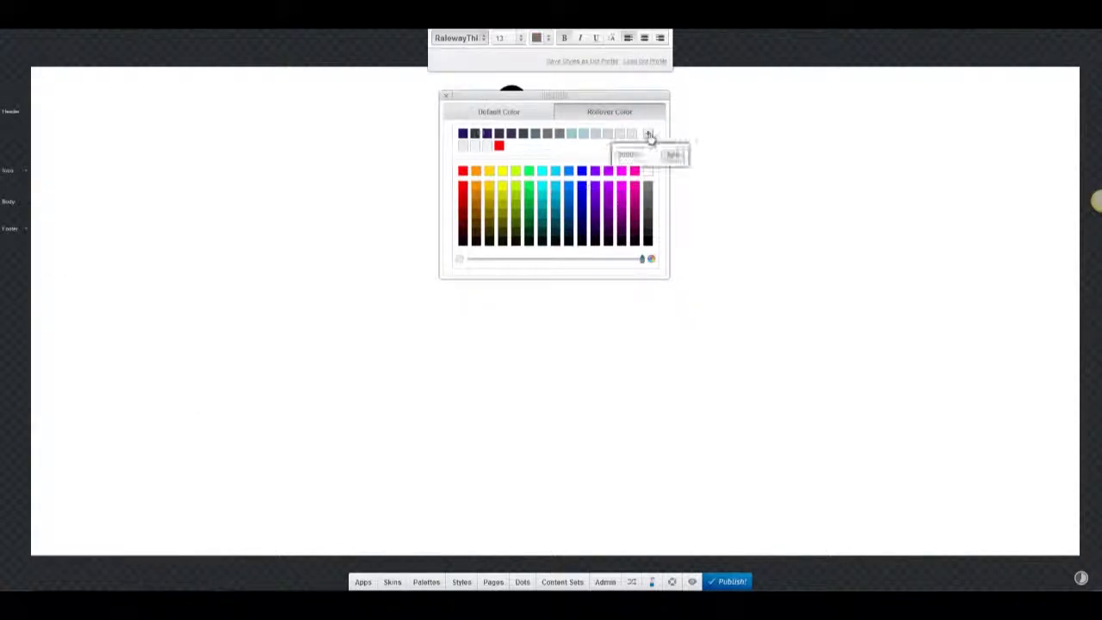
left_click(674, 155)
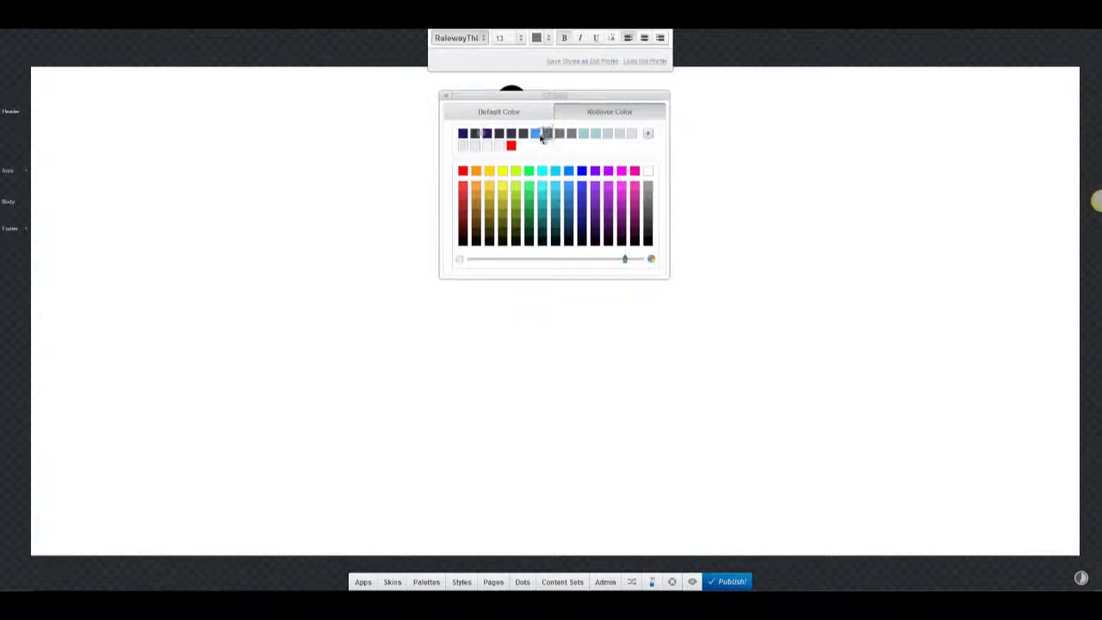
left_click(445, 97)
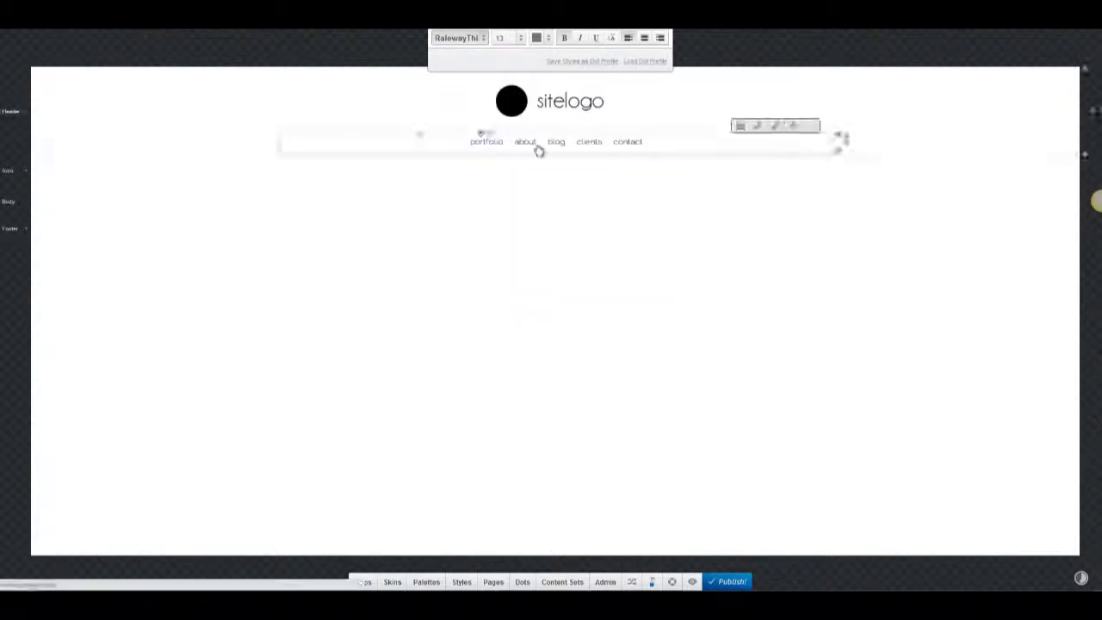
left_click(509, 38)
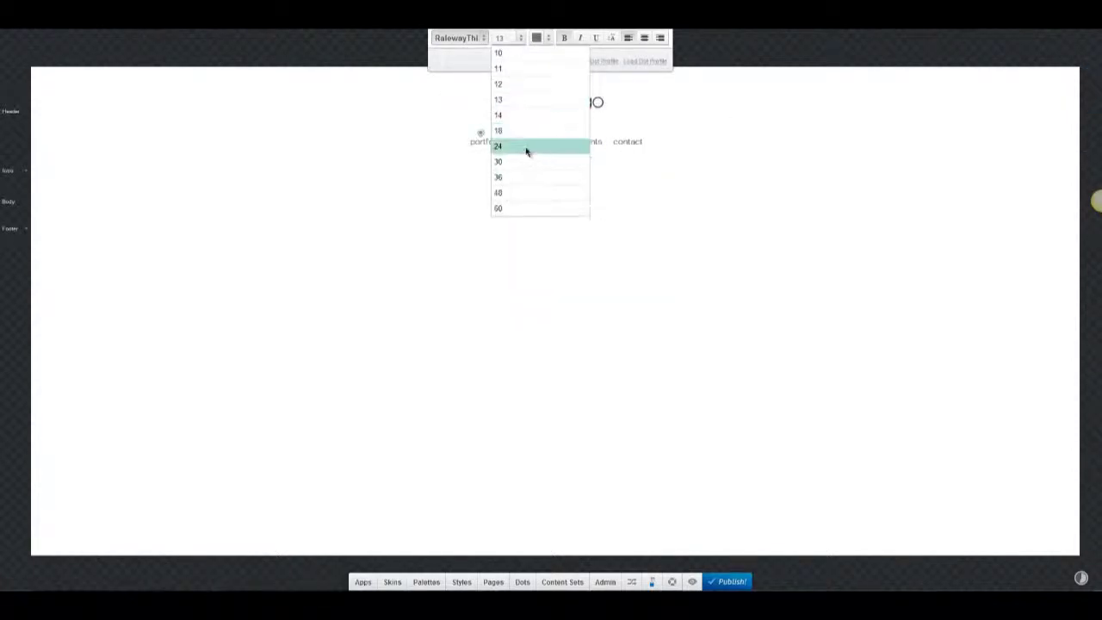
left_click(527, 151)
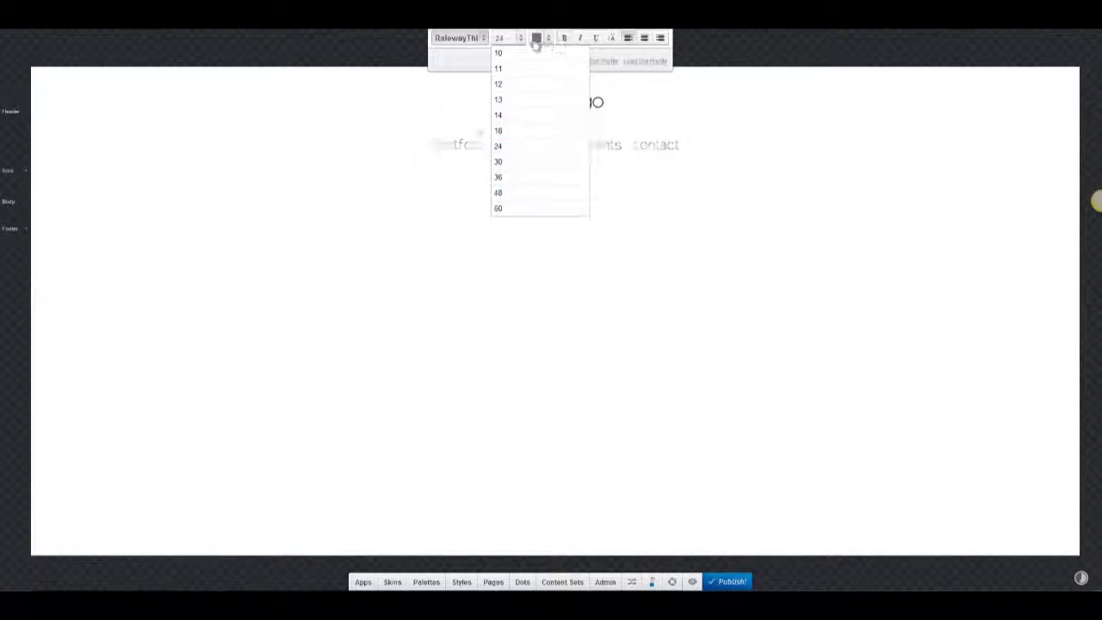
Turn on a background image for the section below the menu and upload a custom image.
left_click(39, 170)
left_click(127, 202)
left_click(124, 217)
left_click(145, 217)
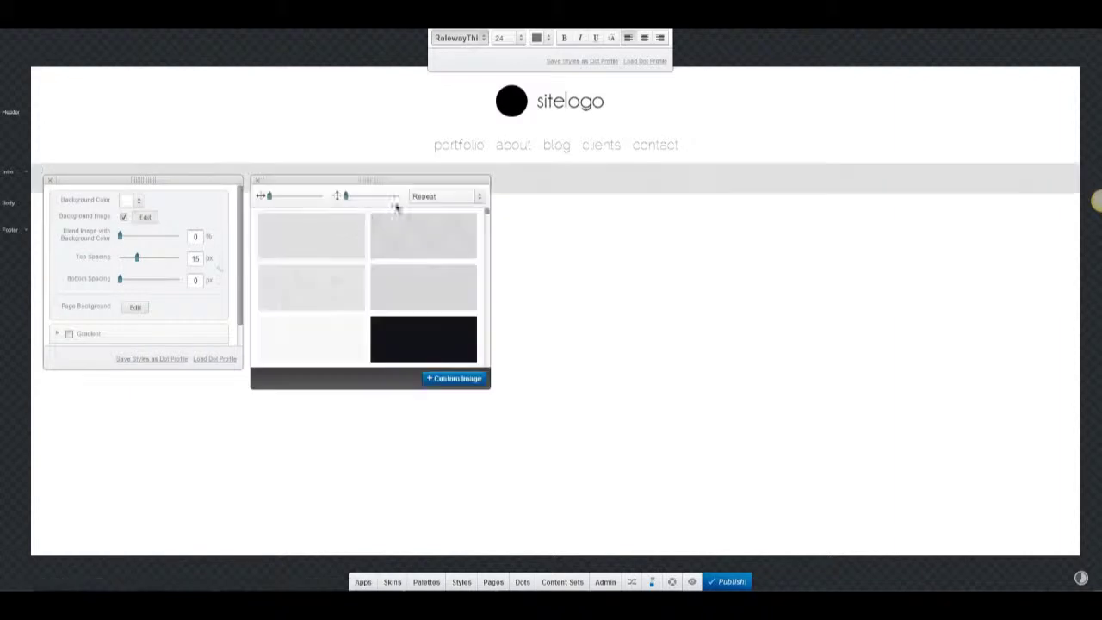
left_click(451, 380)
double_click(381, 129)
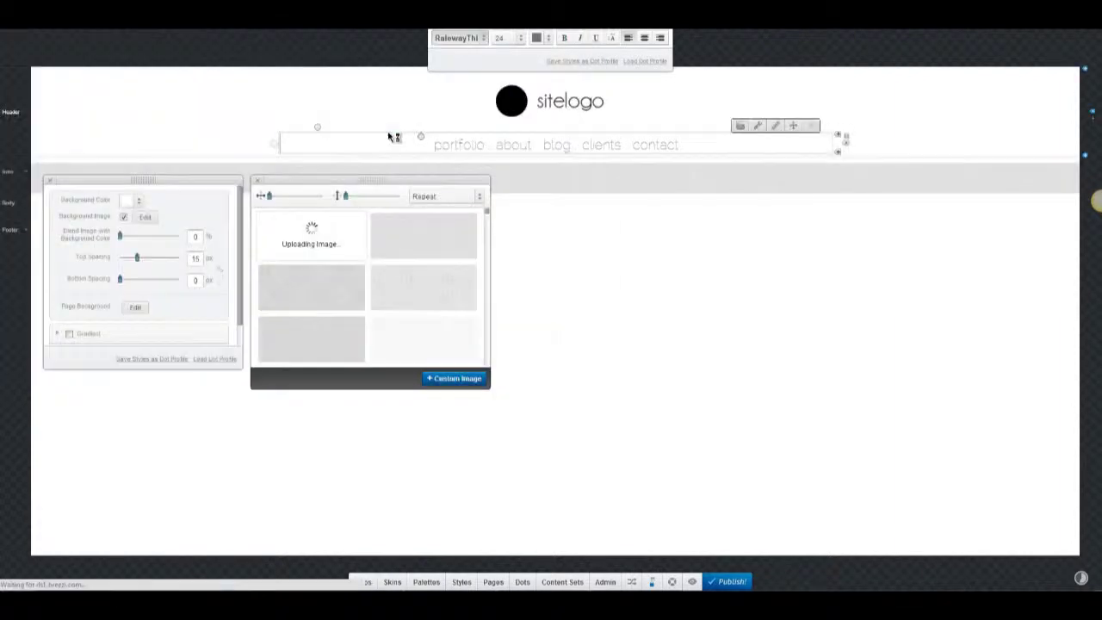
left_click(440, 198)
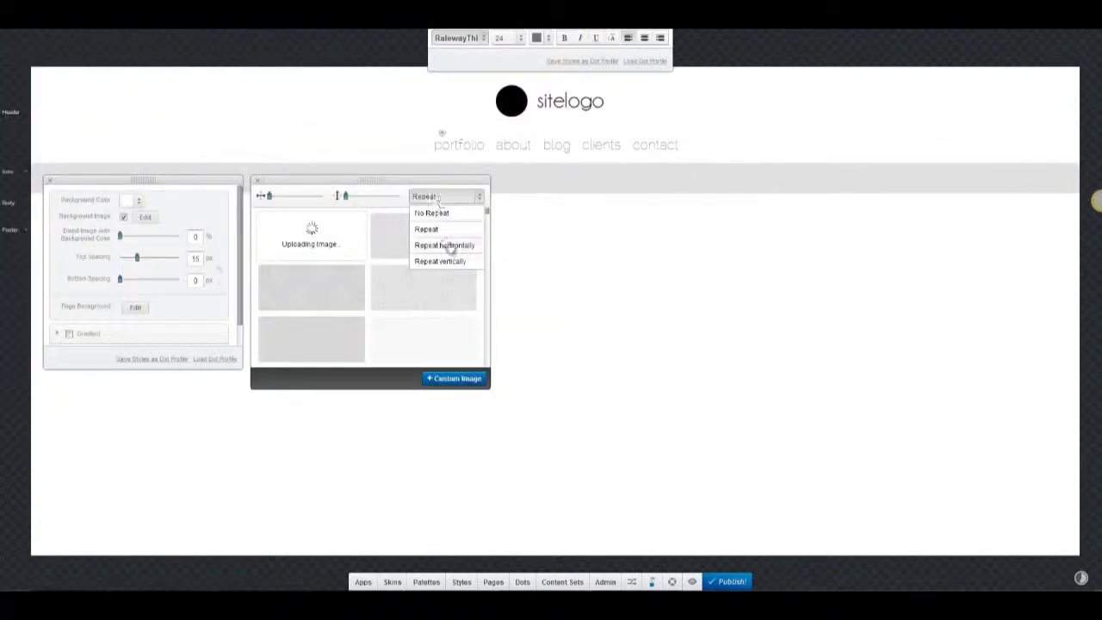
left_click(257, 180)
Place a Super Banner App slider below the menu with caption at Top and V-shape Thin arrows.
left_click(363, 582)
scroll(485, 394, "down", 5)
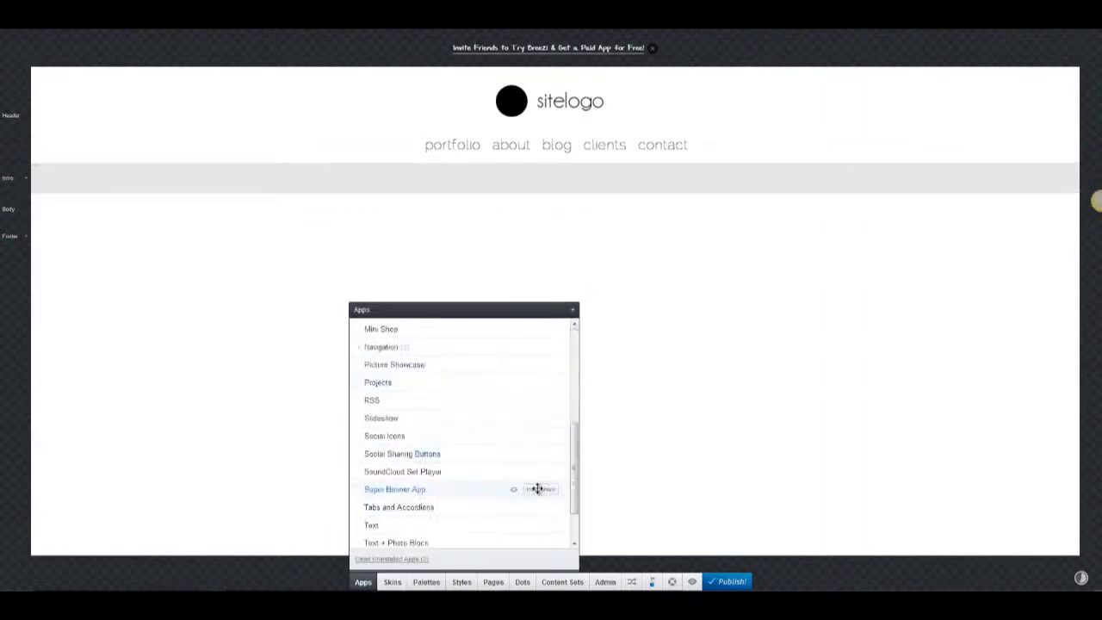
left_click_drag(536, 487, 500, 216)
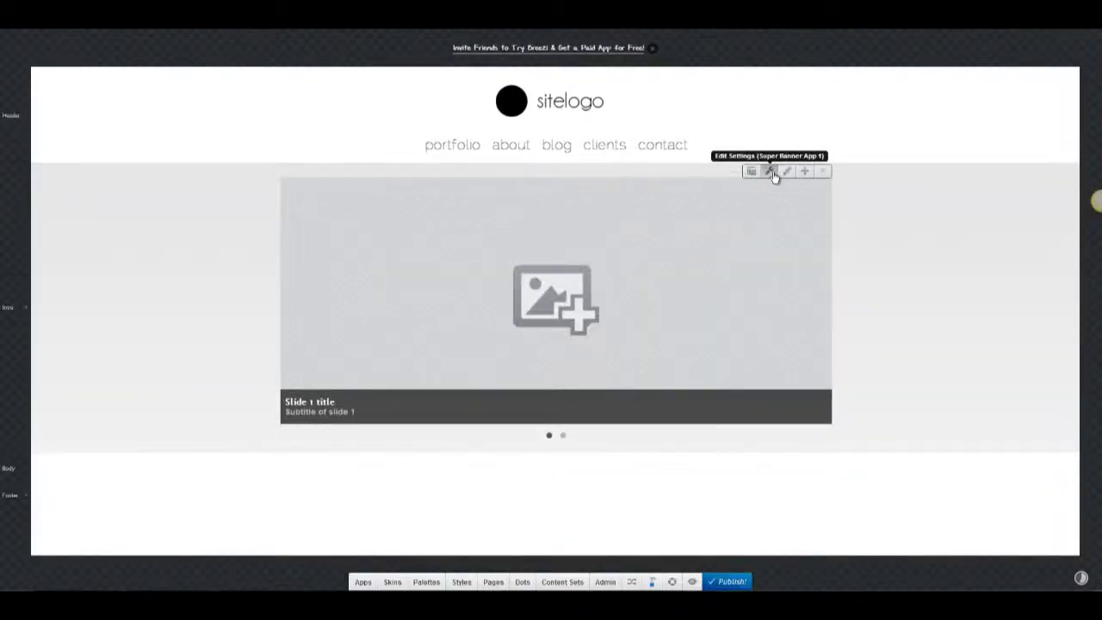
left_click(772, 171)
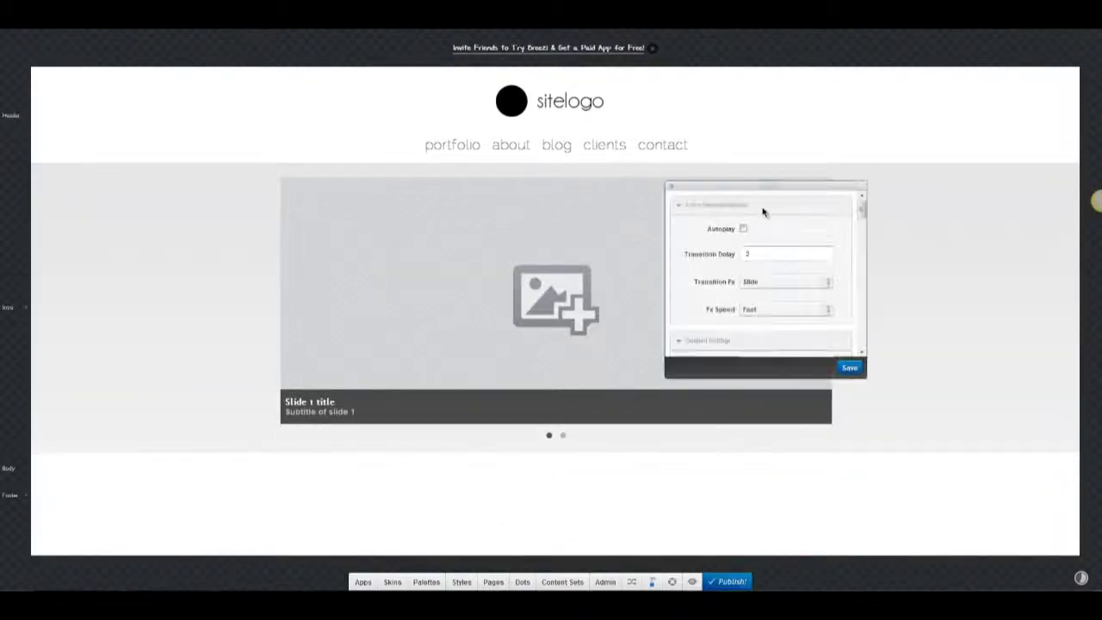
scroll(840, 237, "down", 5)
left_click(791, 241)
left_click(776, 281)
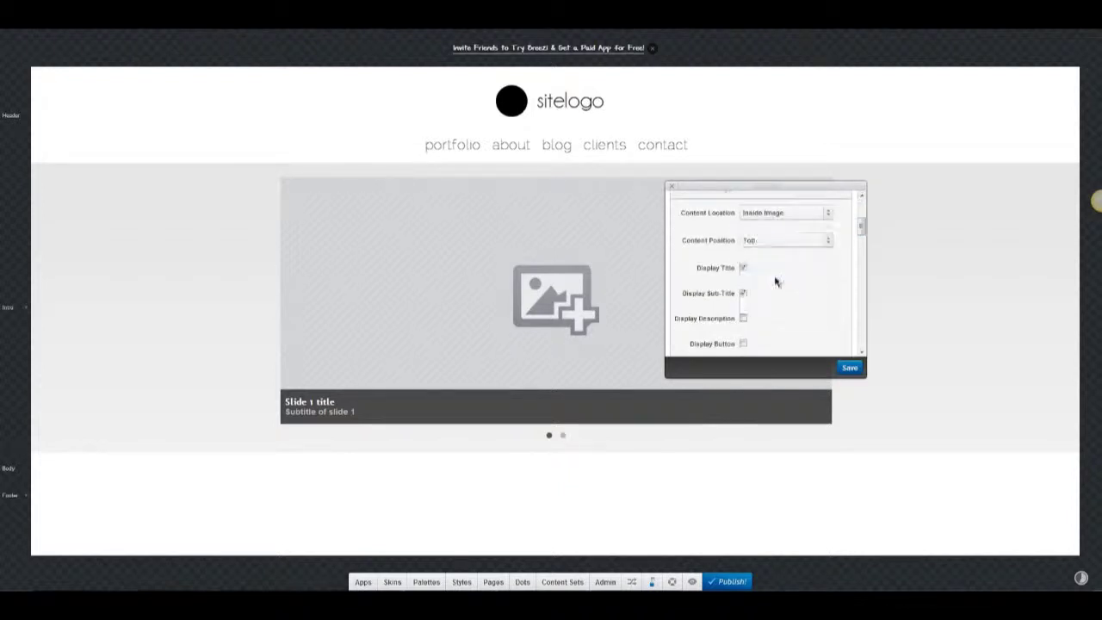
scroll(771, 285, "down", 5)
left_click(829, 258)
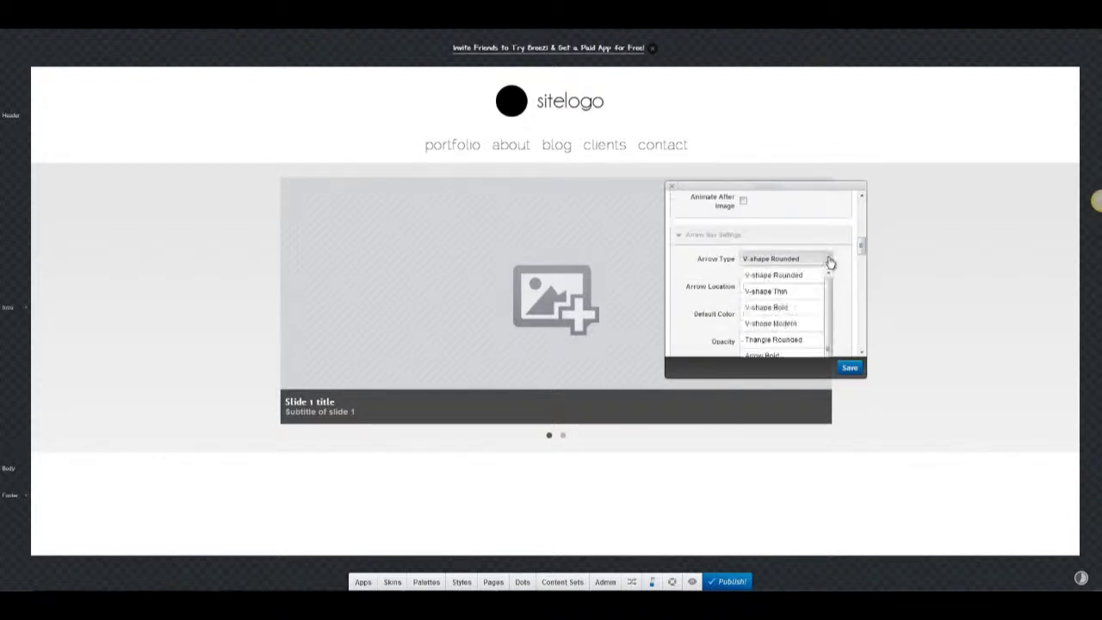
left_click(823, 276)
Use dot pagination with grey default dots and a blue active dot, and save the slider settings.
scroll(790, 264, "down", 4)
scroll(832, 283, "down", 4)
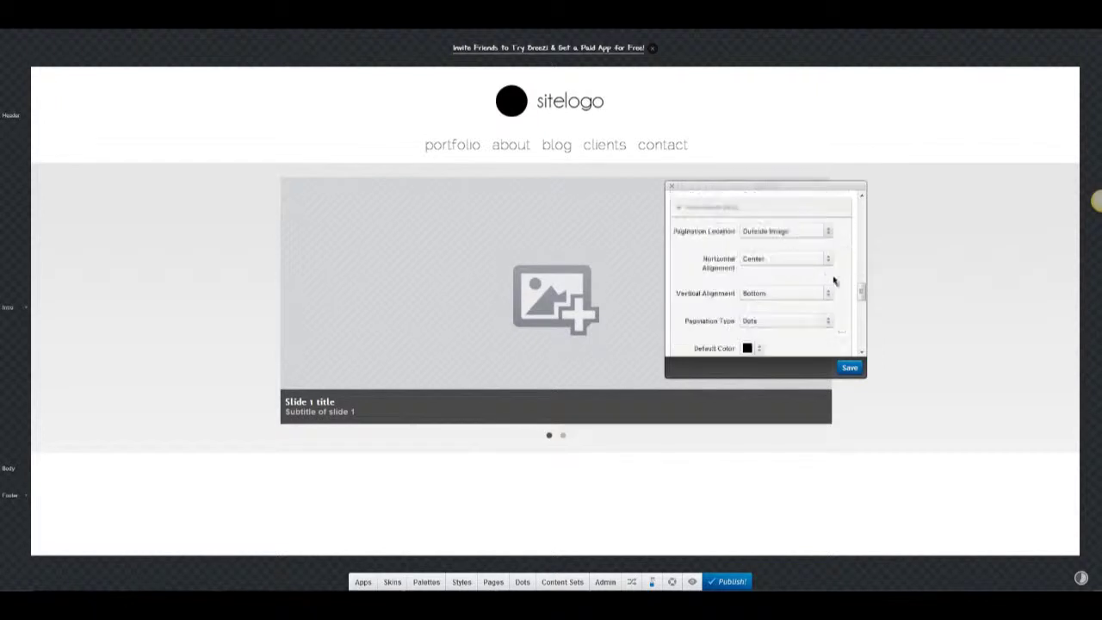
left_click(793, 320)
left_click(763, 336)
scroll(785, 285, "down", 3)
left_click(749, 233)
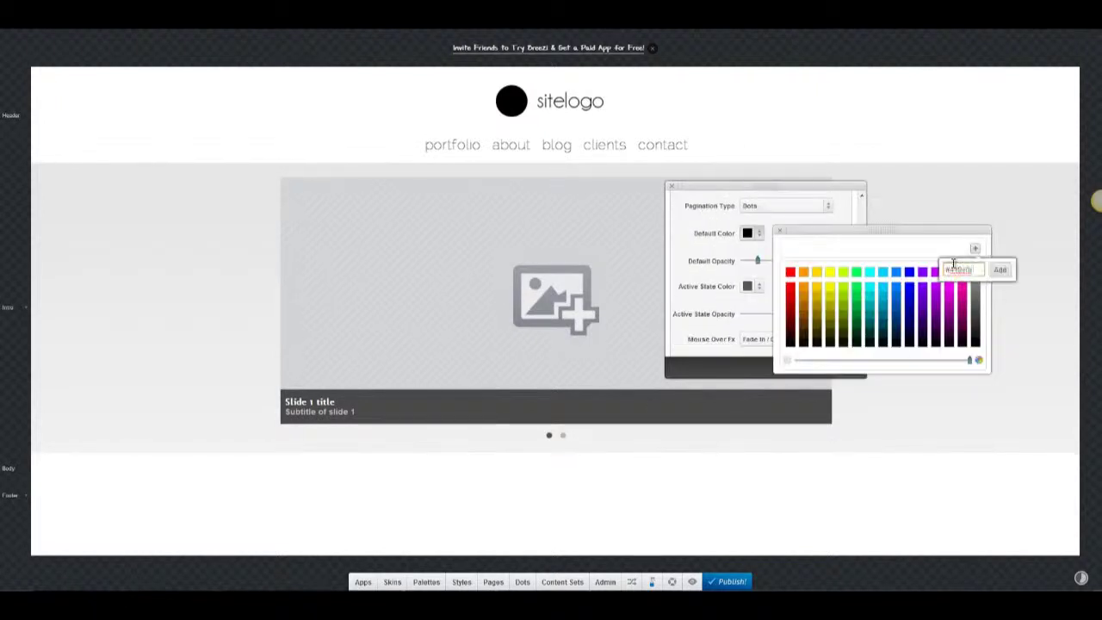
left_click(896, 297)
left_click(780, 232)
left_click(759, 239)
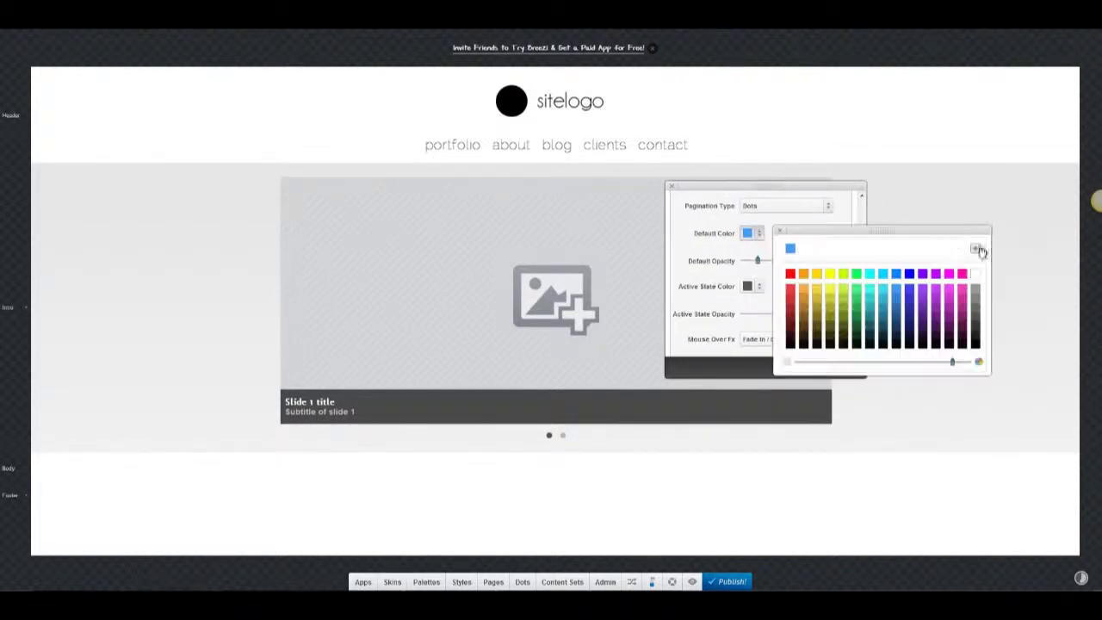
left_click(976, 249)
left_click(780, 232)
left_click(753, 288)
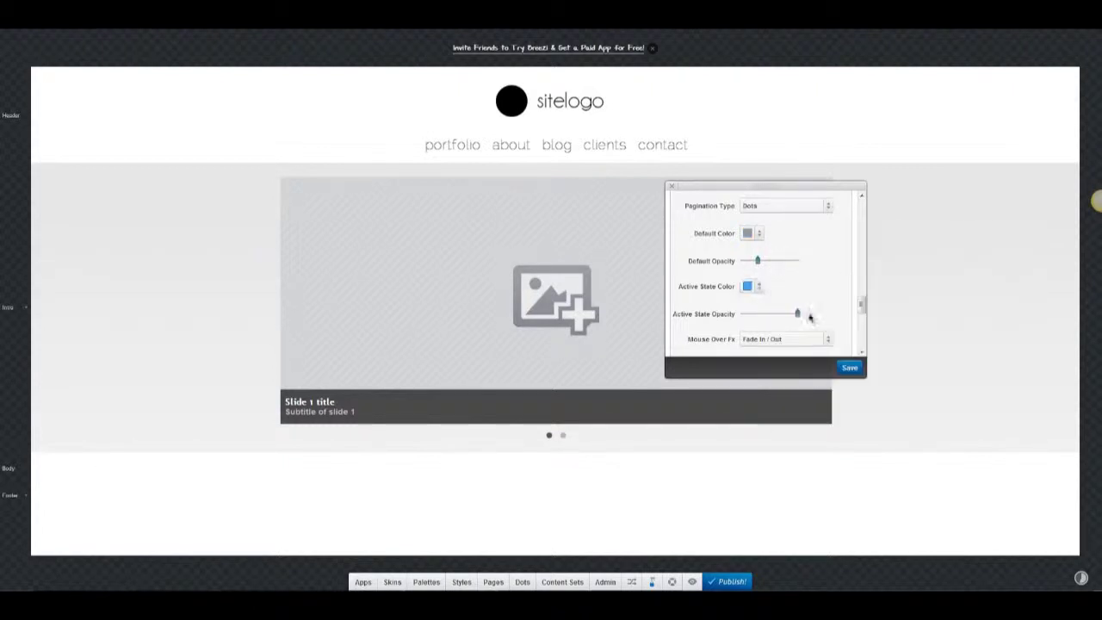
scroll(803, 315, "down", 8)
left_click(850, 367)
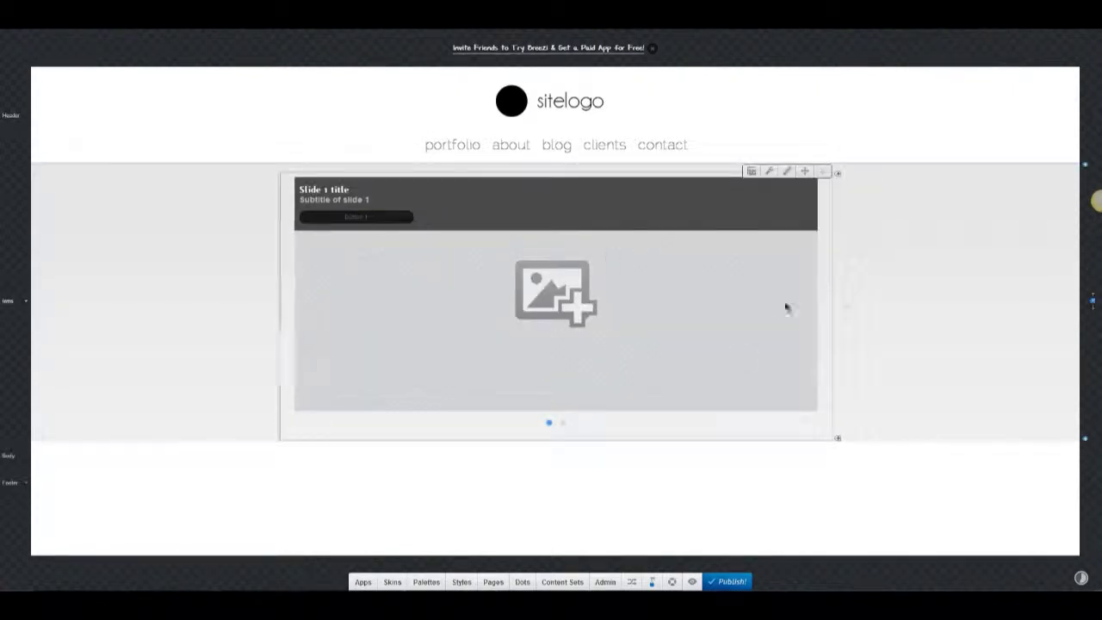
Replace the first slide's image with the monitor-and-phone mockup.
left_click(772, 224)
left_click(746, 108)
left_click(977, 272)
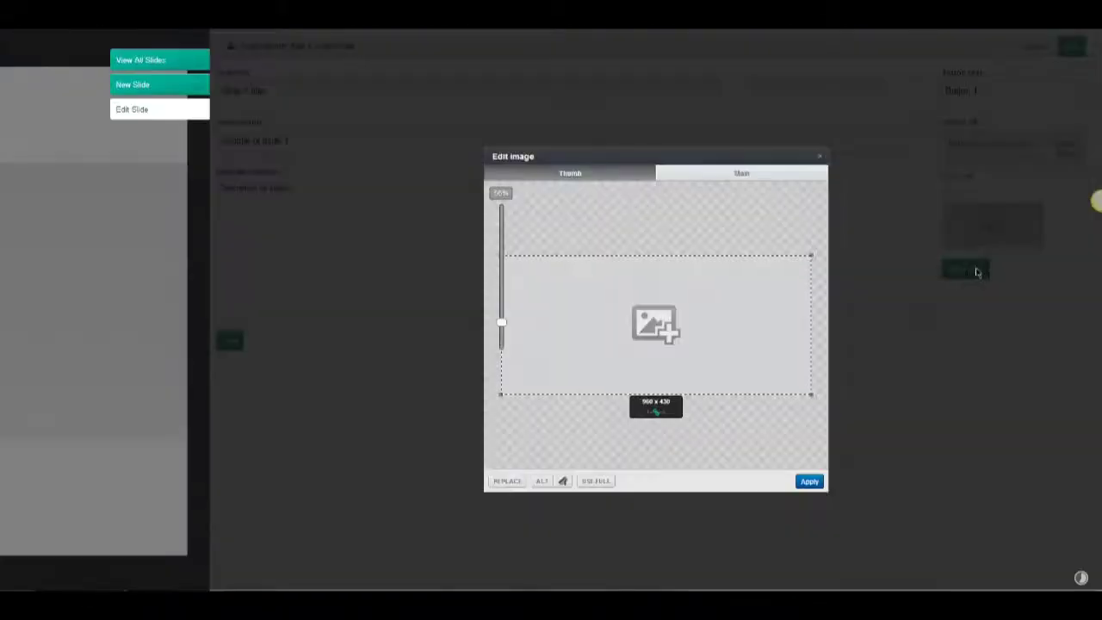
left_click(654, 324)
left_click(525, 418)
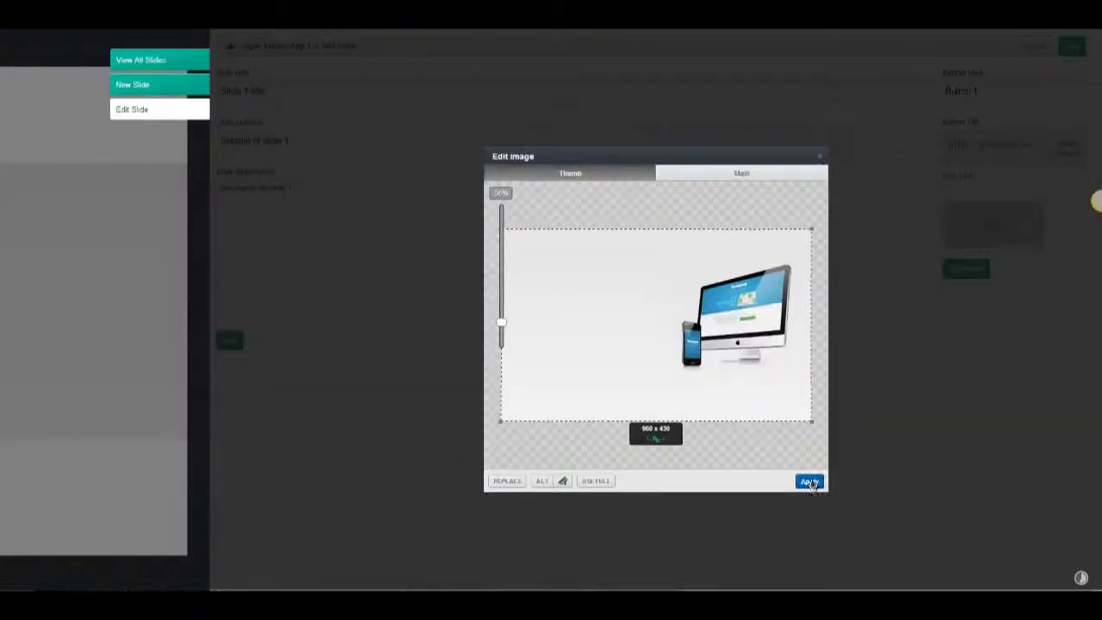
left_click(811, 482)
Paste the Yatown sentence as subtitle, label the button 'read more', and save the slide.
triple_click(310, 142)
type("Yatown is a social network for neighbours, enabling them to connect and interact in various ways. My job was to design the website & UI for the smart phone app.")
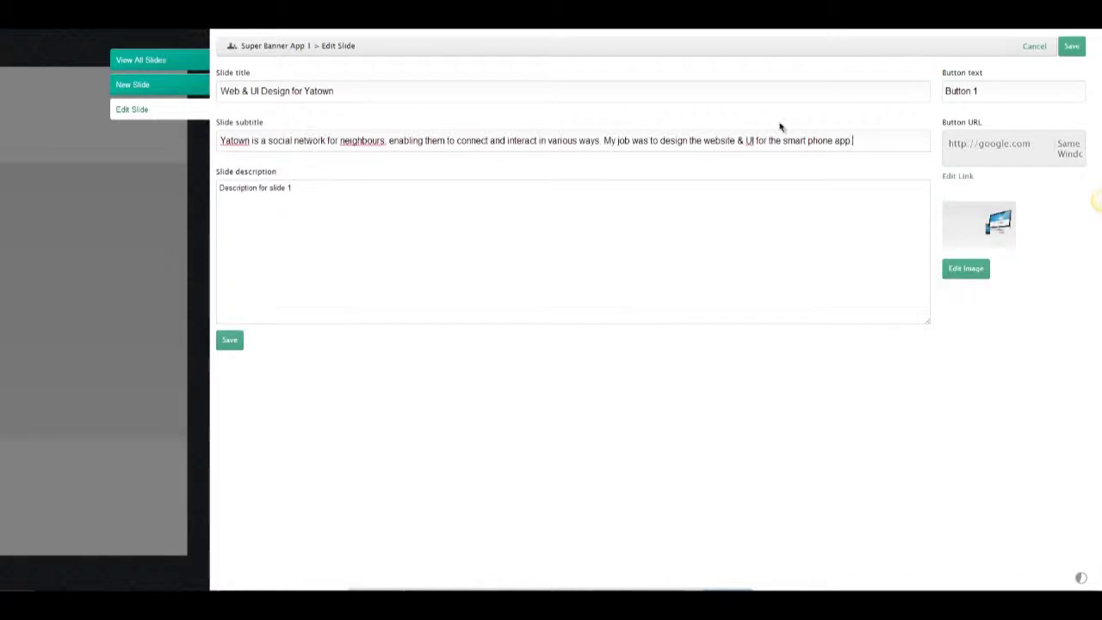
triple_click(948, 91)
type("read more")
left_click(229, 339)
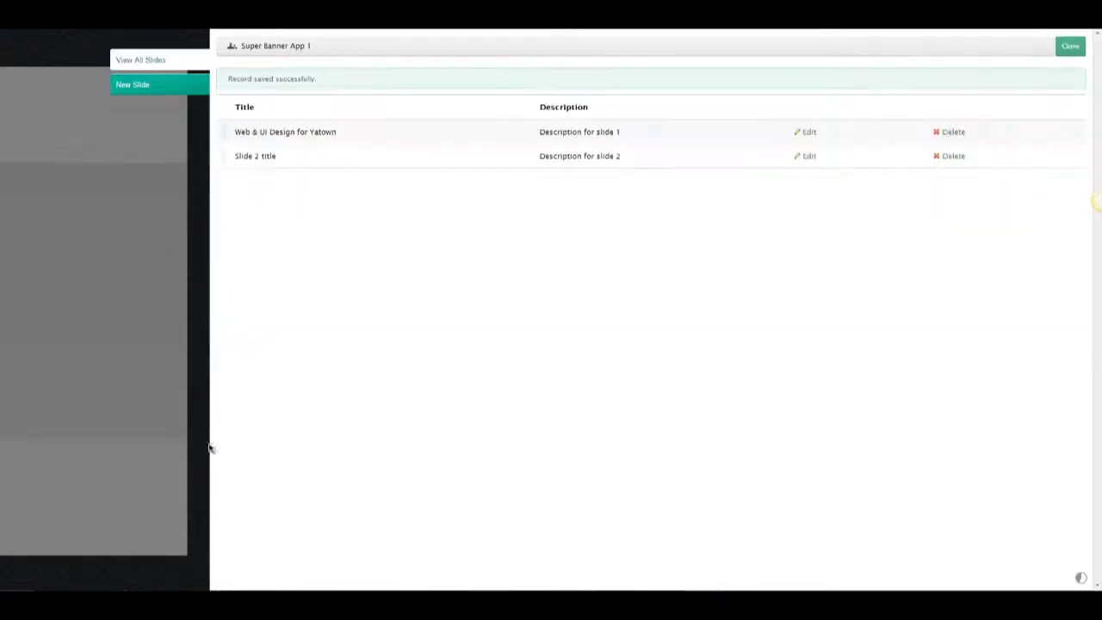
left_click(205, 448)
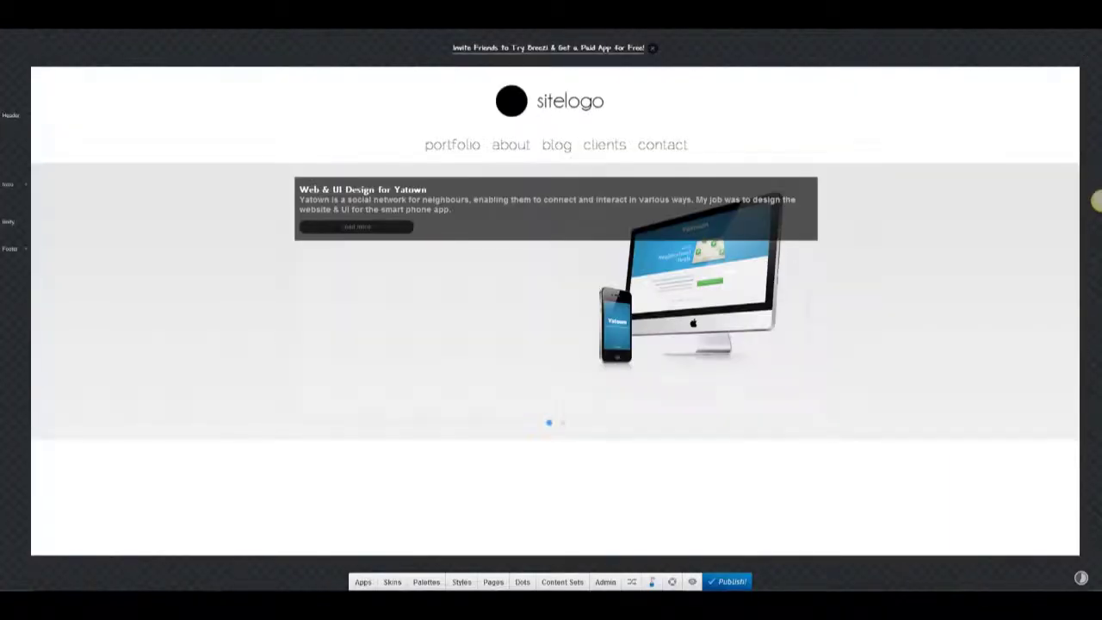
Lower the caption background opacity and make the read more button and its hover colour blue.
left_click(314, 180)
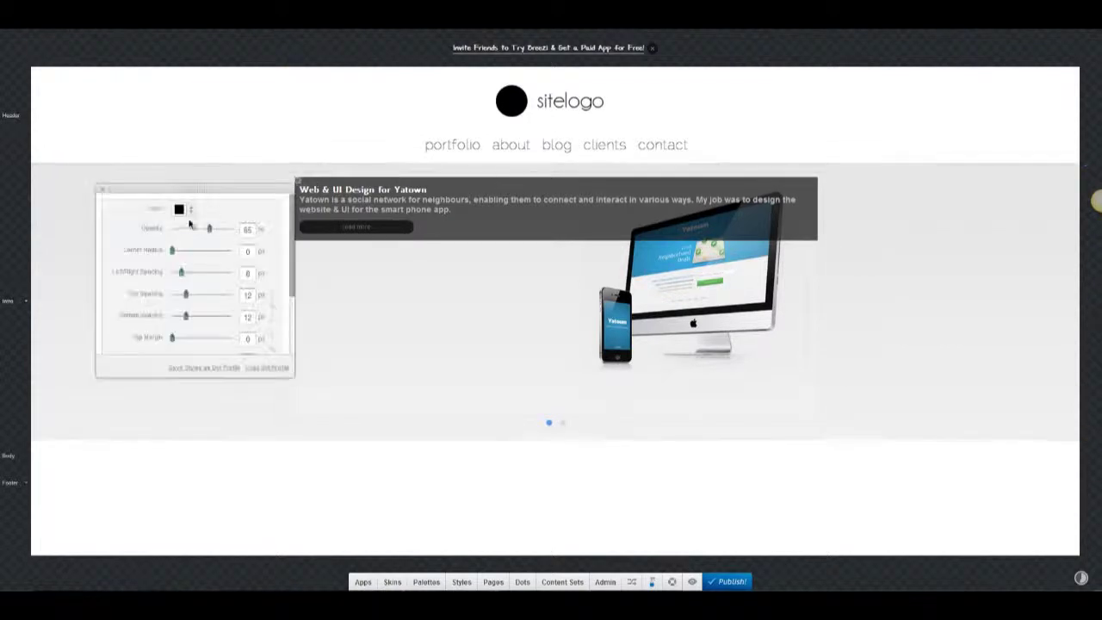
left_click_drag(189, 229, 160, 228)
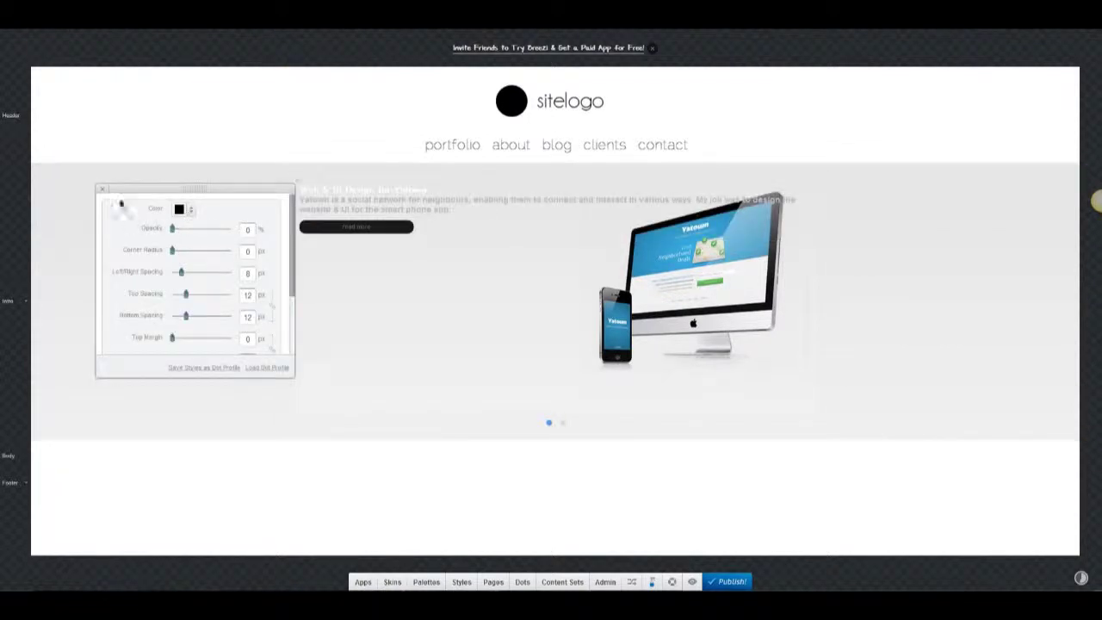
left_click(304, 227)
left_click(190, 244)
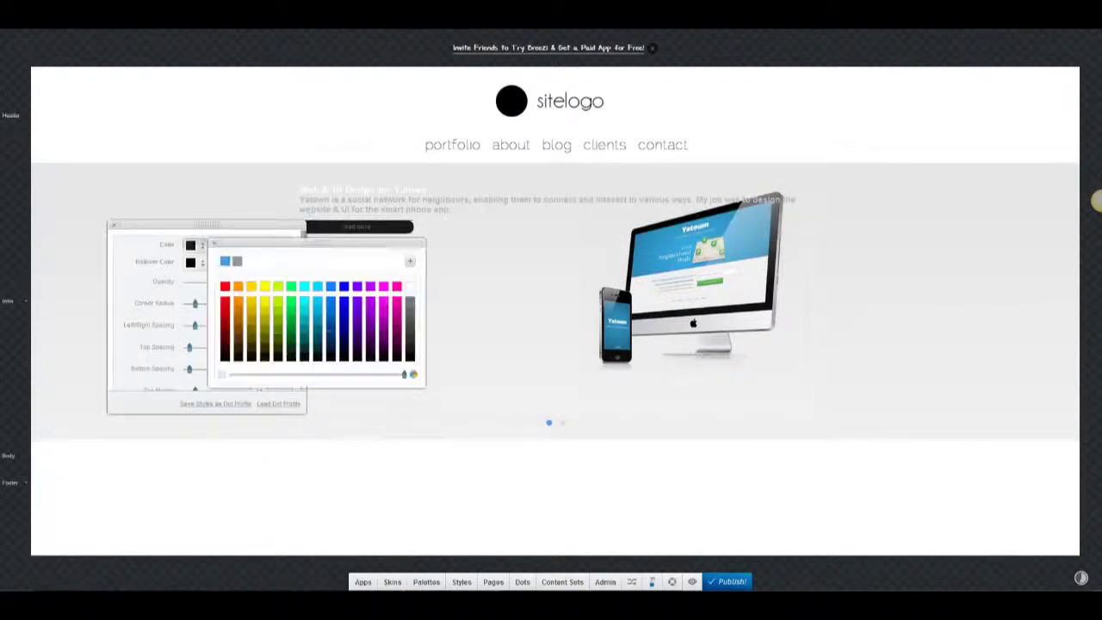
left_click(225, 261)
left_click(190, 245)
left_click(190, 262)
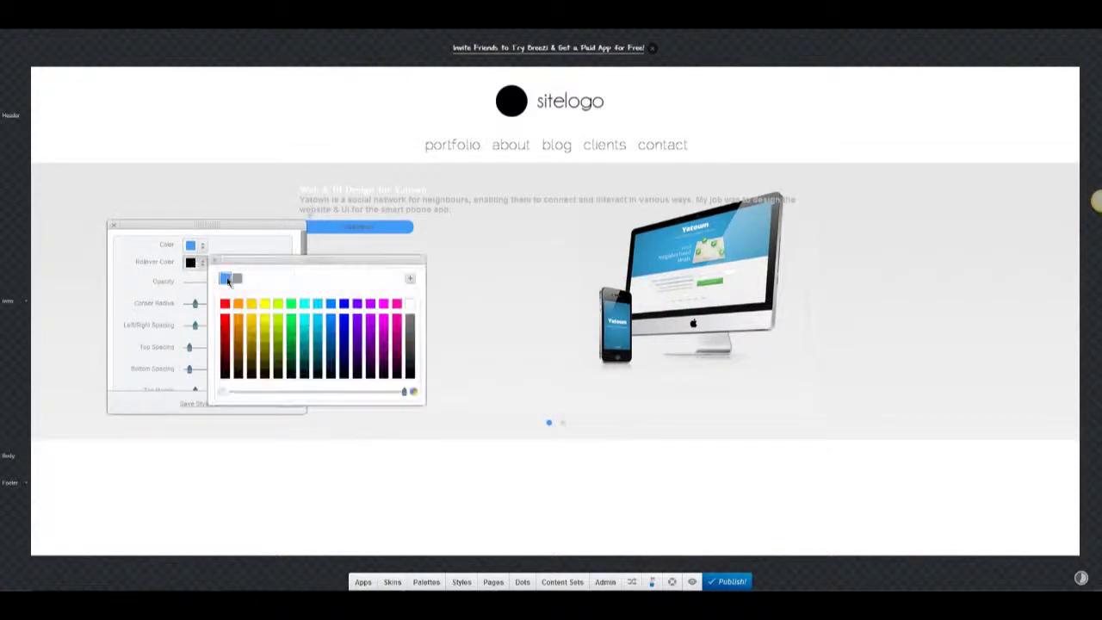
left_click(225, 279)
left_click(197, 264)
Pick the button's rollover colour and give the button a gradient.
left_click(197, 265)
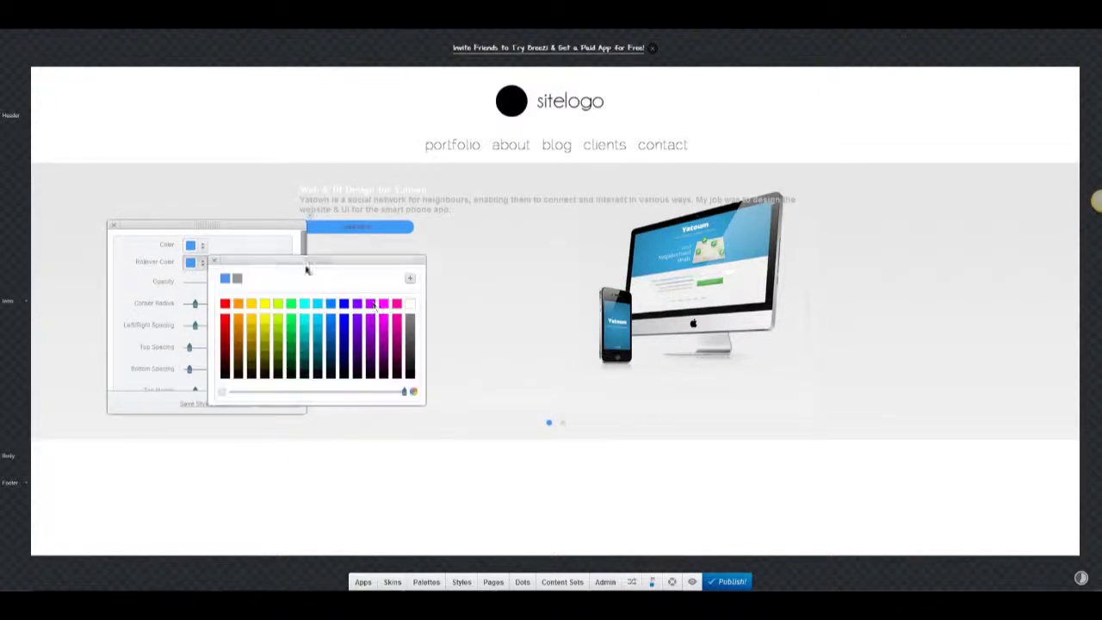
left_click(330, 332)
scroll(172, 310, "down", 5)
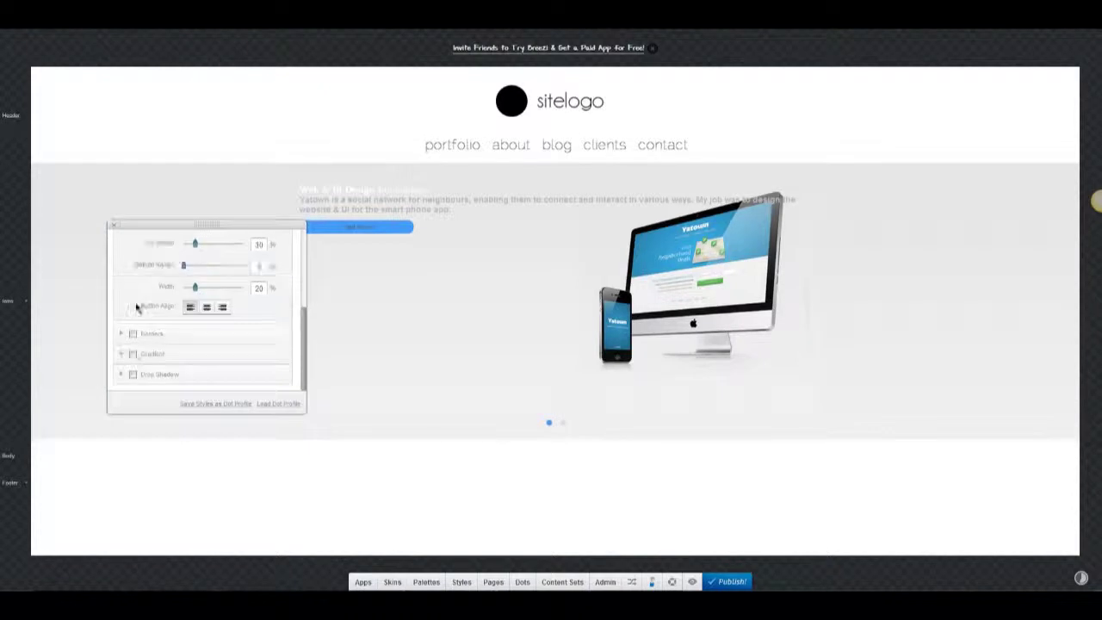
left_click(133, 353)
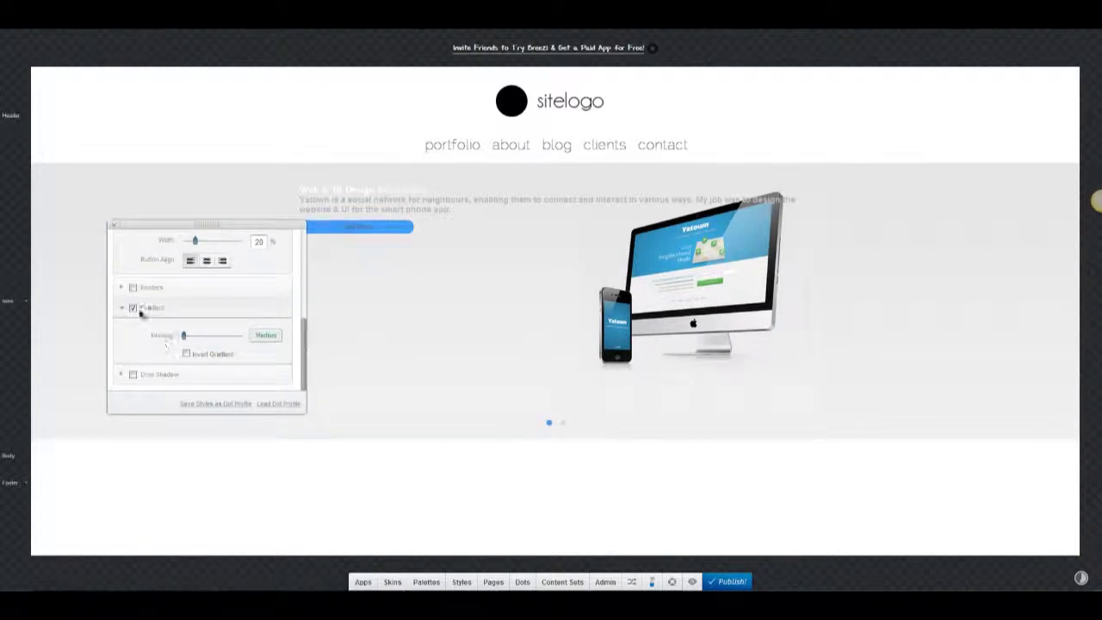
scroll(141, 314, "up", 5)
left_click(115, 226)
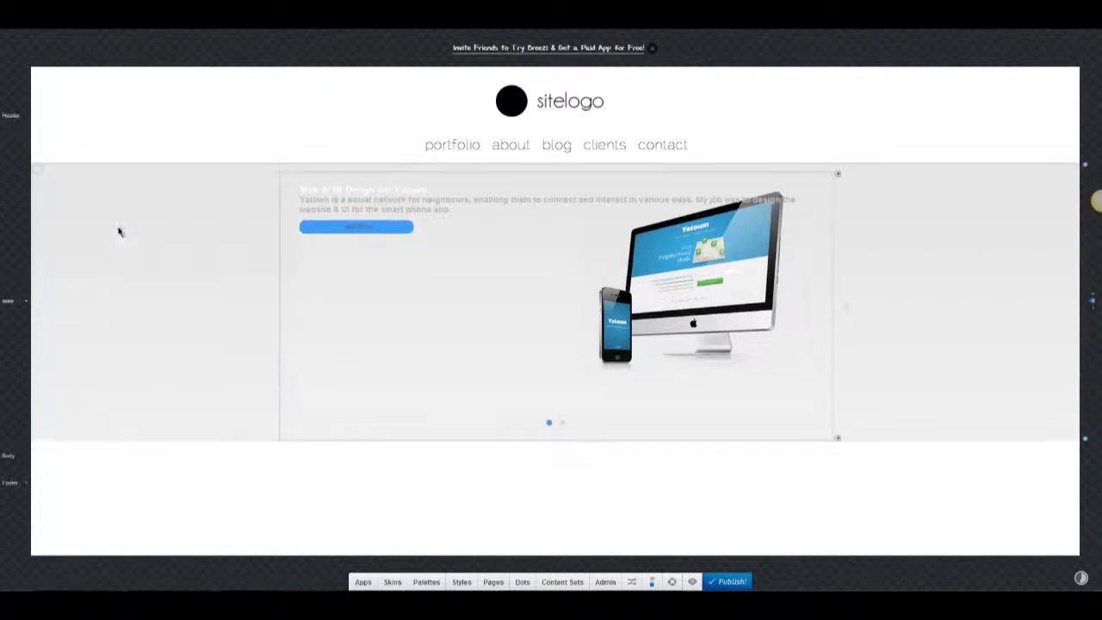
left_click(347, 225)
Set the read more label to RalewayThin at size 18.
left_click(538, 39)
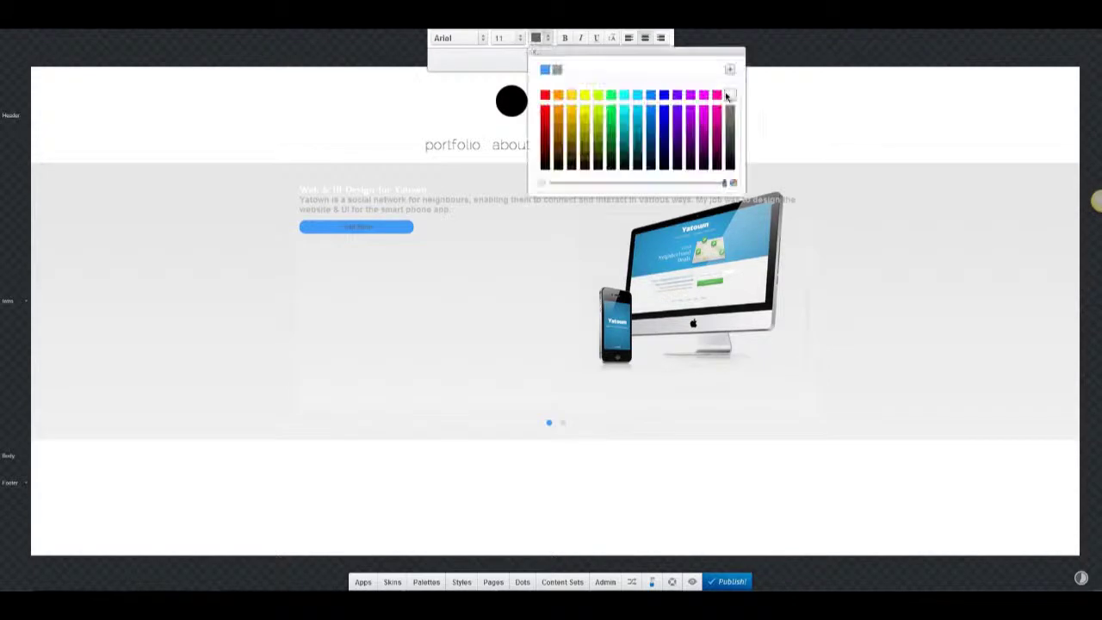
left_click(462, 38)
left_click(473, 74)
left_click(520, 38)
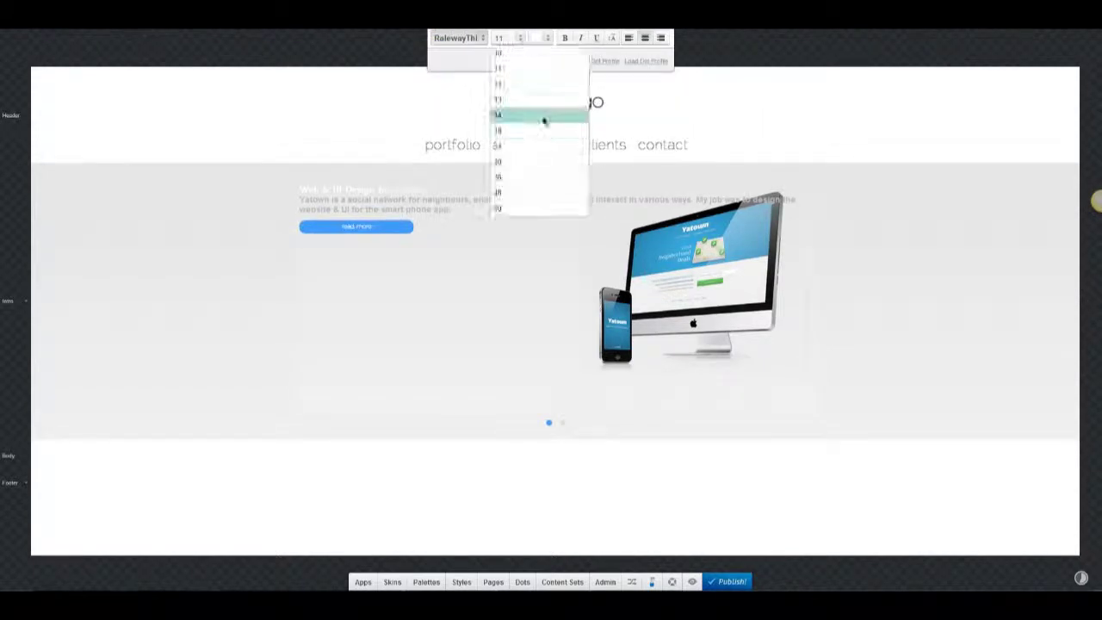
left_click(523, 112)
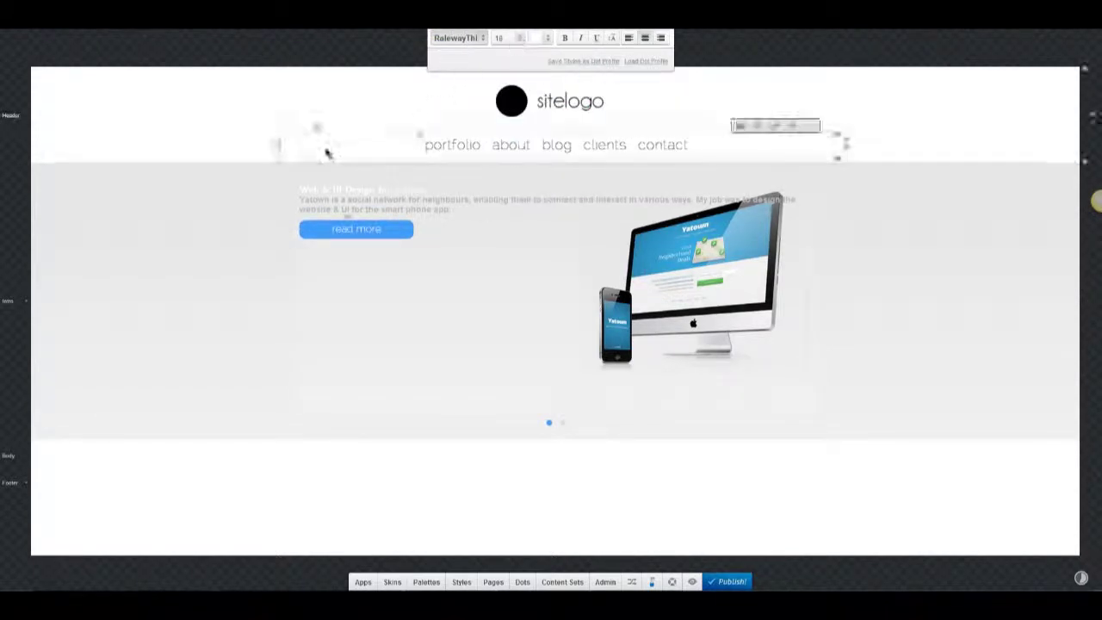
Confirm the caption text colour in the caption text styles.
left_click(303, 187)
left_click(189, 217)
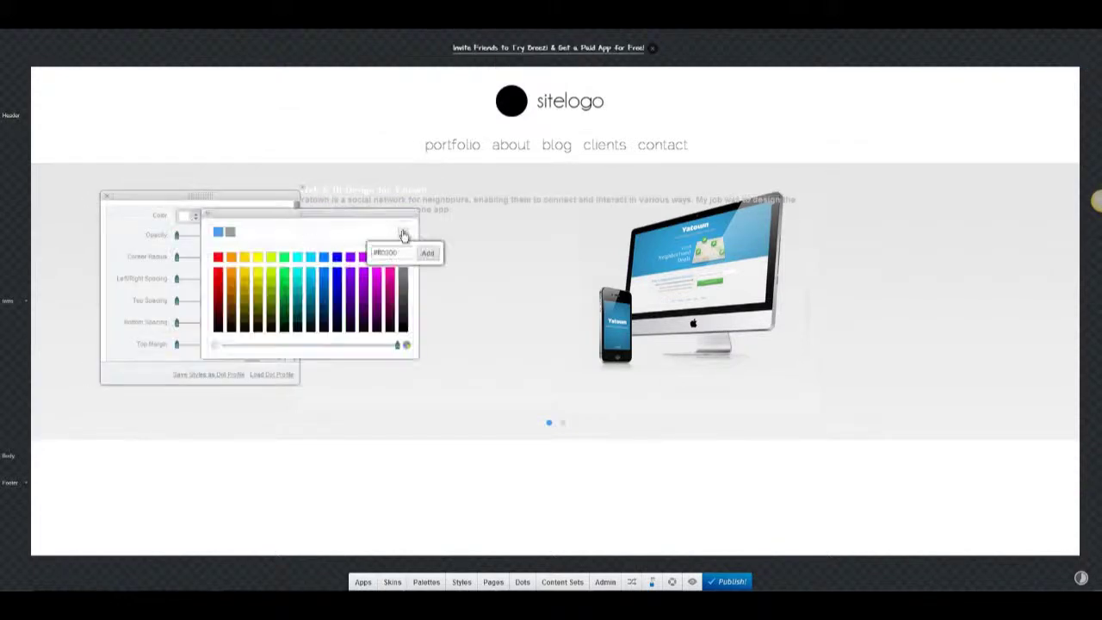
left_click(437, 256)
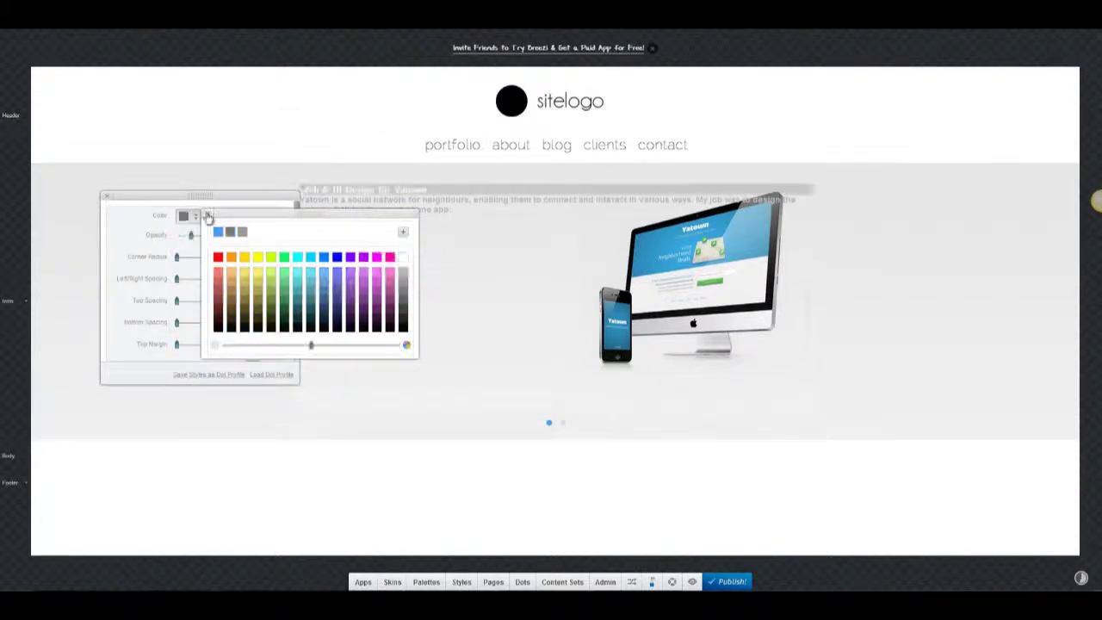
left_click(207, 215)
left_click(320, 188)
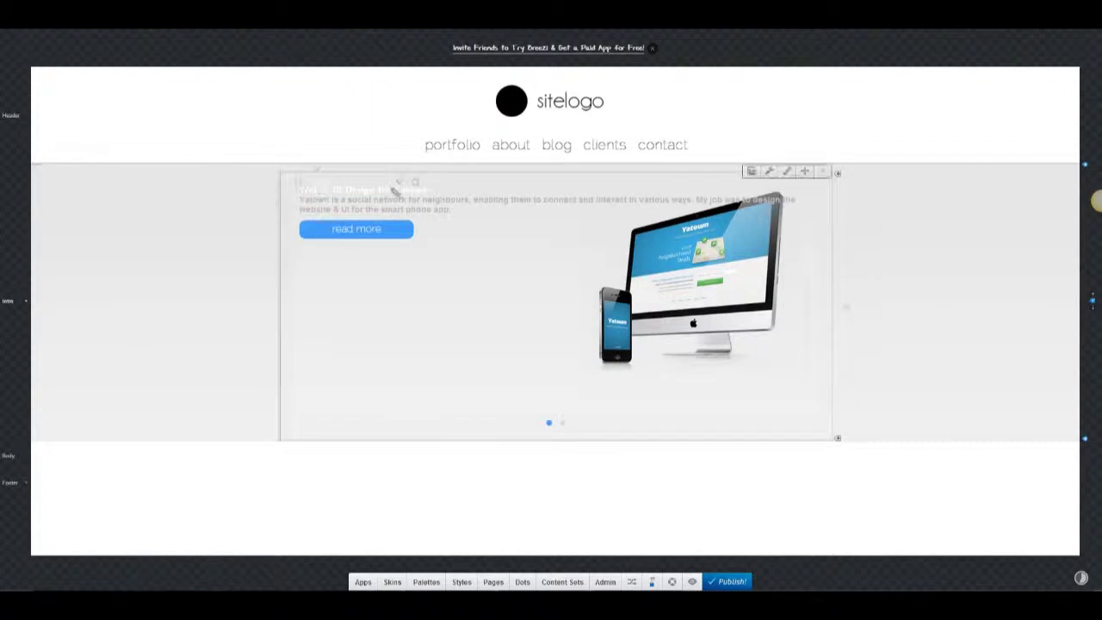
Set the Yatown title to RalewayThin at size 36 and select the subtitle in the slide's edit form.
left_click(398, 183)
left_click(535, 38)
left_click(462, 39)
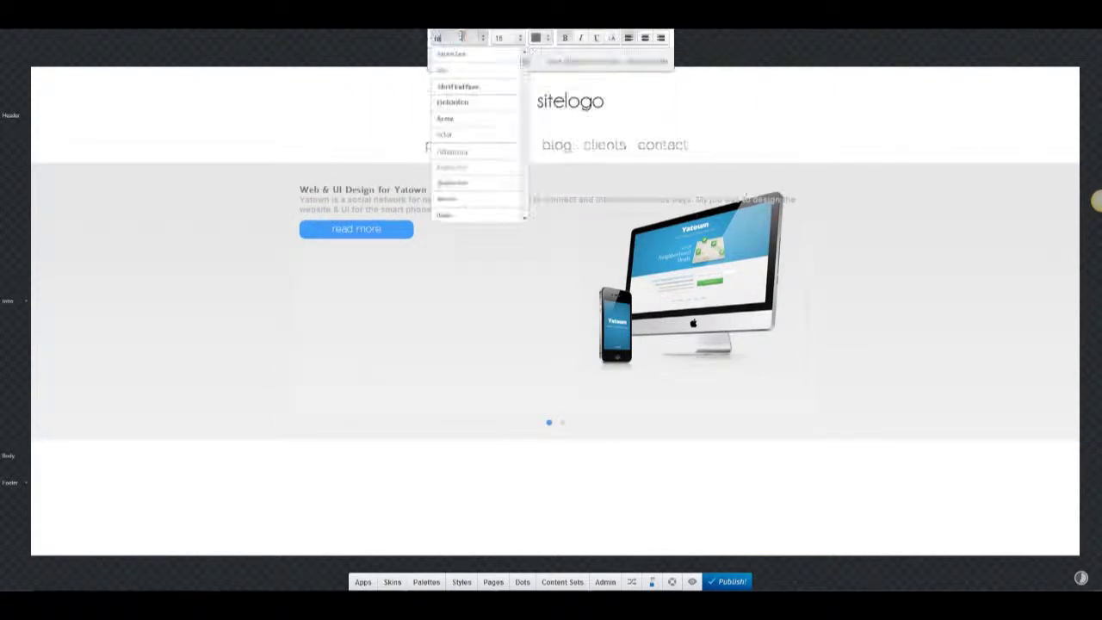
left_click(467, 76)
left_click(502, 38)
left_click(533, 177)
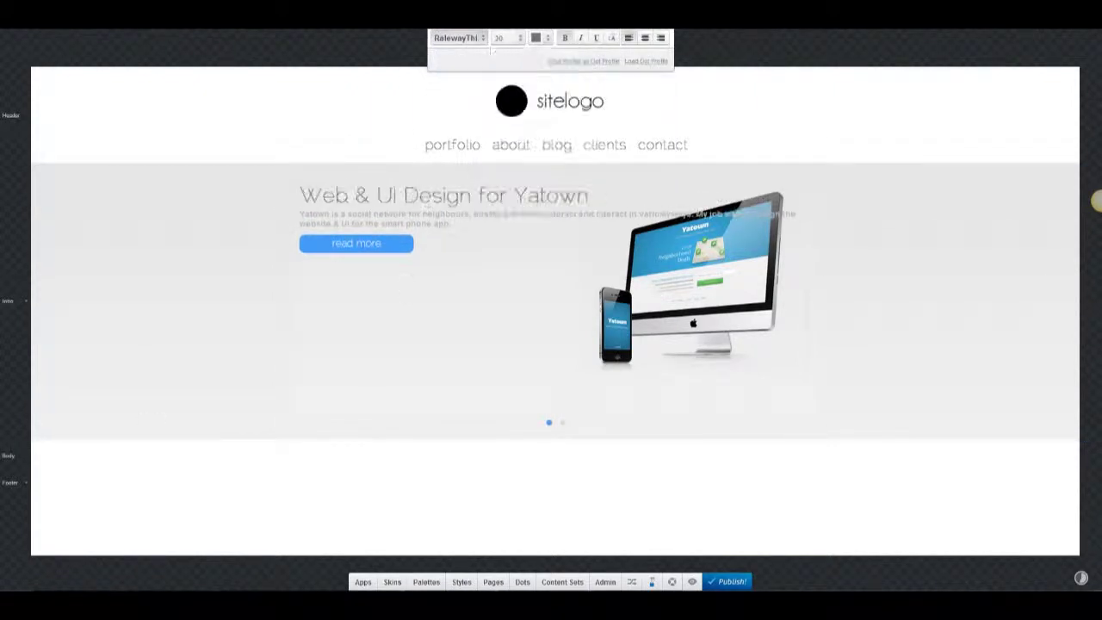
left_click(414, 215)
key("ctrl+a")
Cut the subtitle sentence and paste it into the Slide description box.
key("ctrl+x")
left_click(397, 199)
key("ctrl+a")
key("ctrl+v")
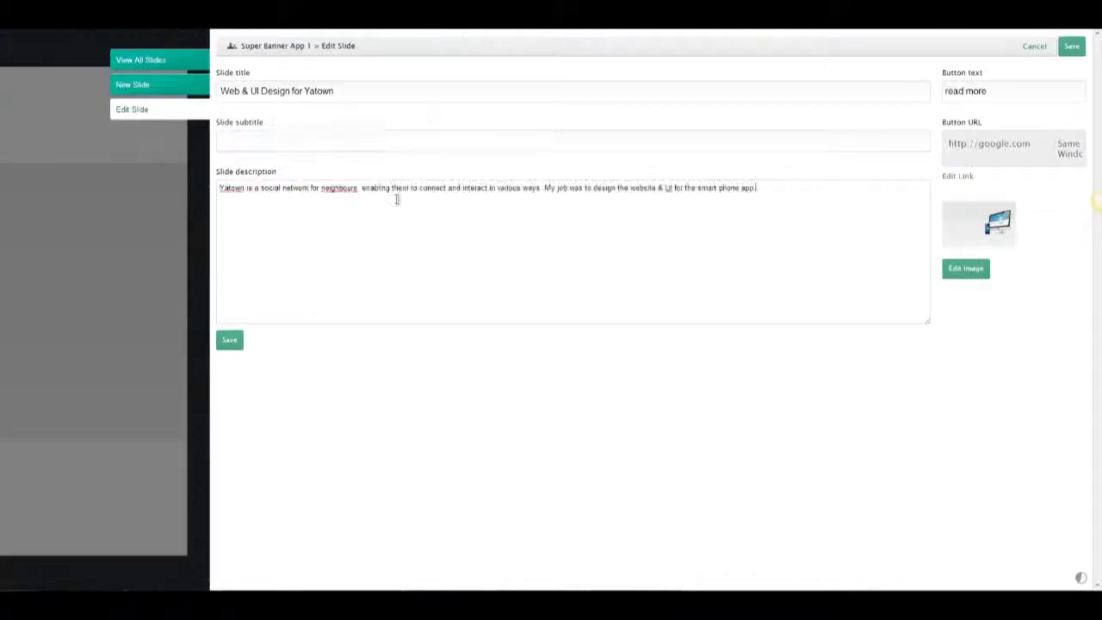
Break the Yatown description into lines after 'neighbours,' and before 'UI for the smart phone app'.
left_click(1061, 50)
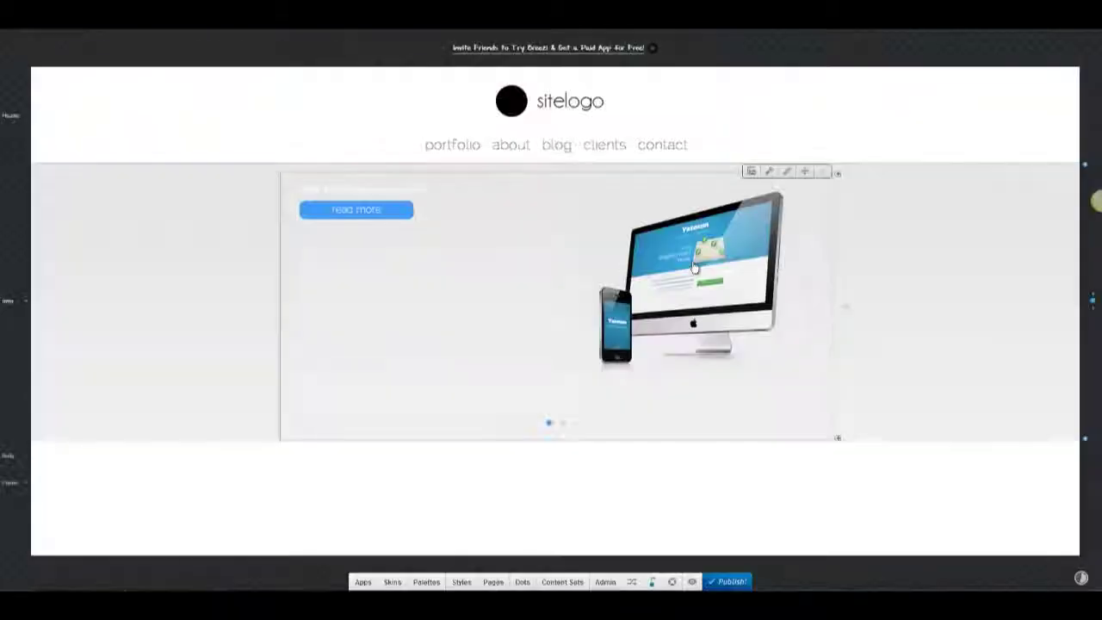
left_click(390, 187)
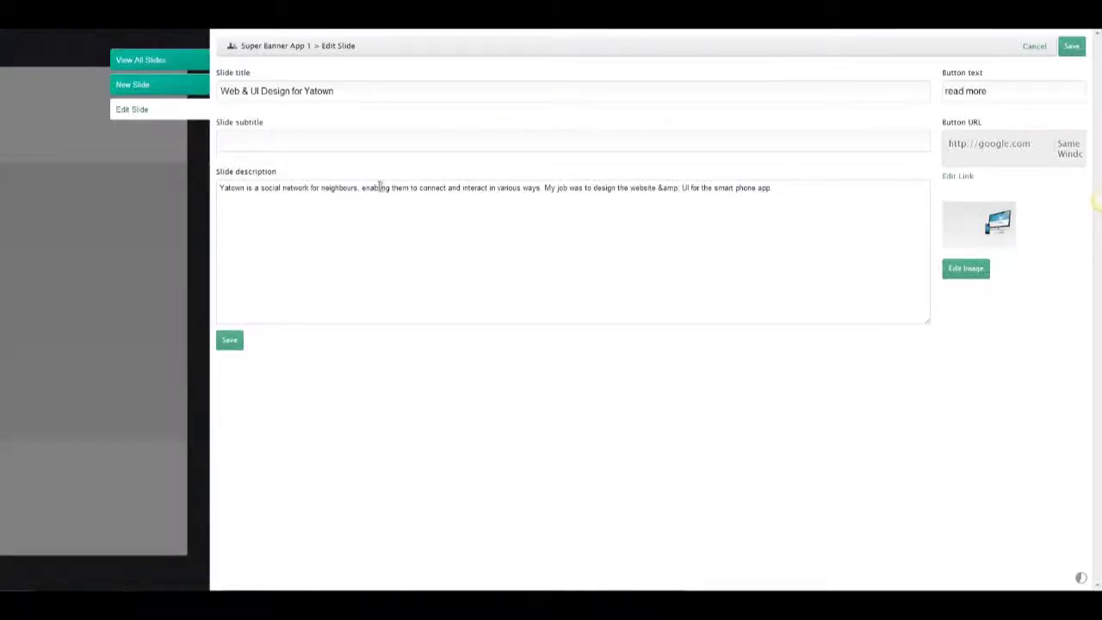
left_click(362, 188)
key("Return")
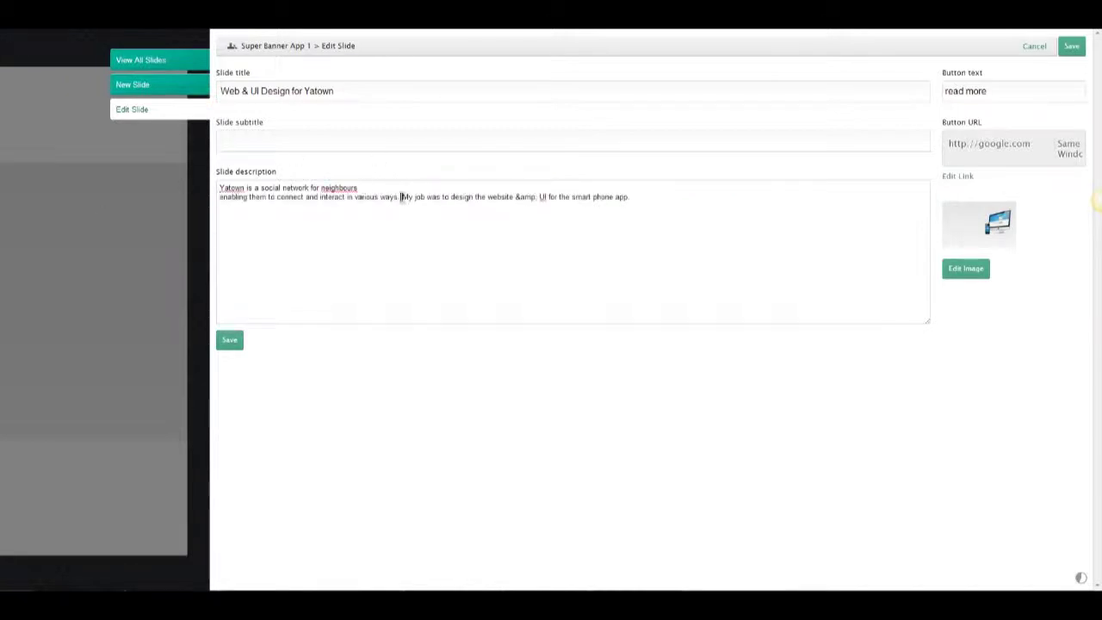
key("Return")
left_click(355, 206)
key("Return")
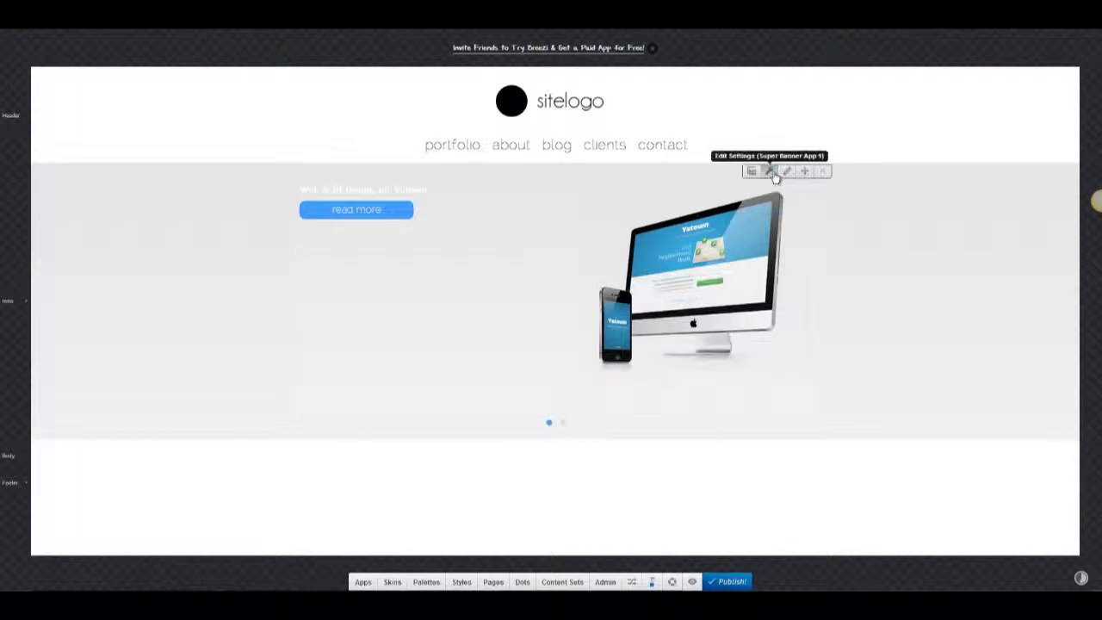
Turn on Display Description in the Yatown banner's settings.
left_click(769, 171)
scroll(750, 233, "down", 5)
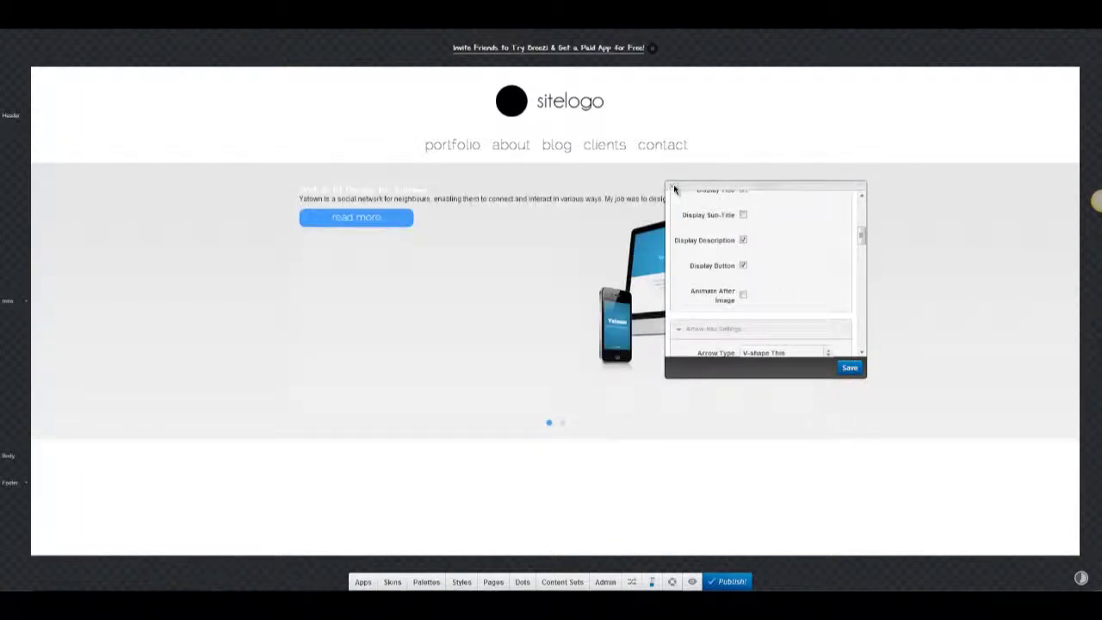
left_click(673, 186)
Set the Yatown slide heading to font size 36.
left_click(406, 186)
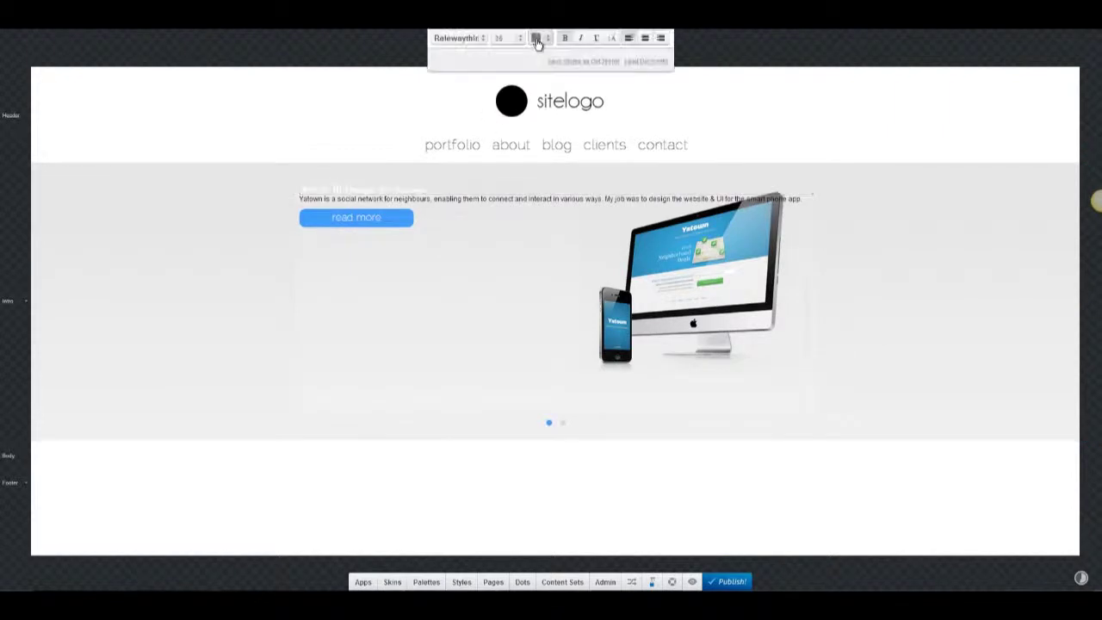
left_click(514, 39)
left_click(510, 178)
Make the description paragraph light grey at size 14.
triple_click(435, 213)
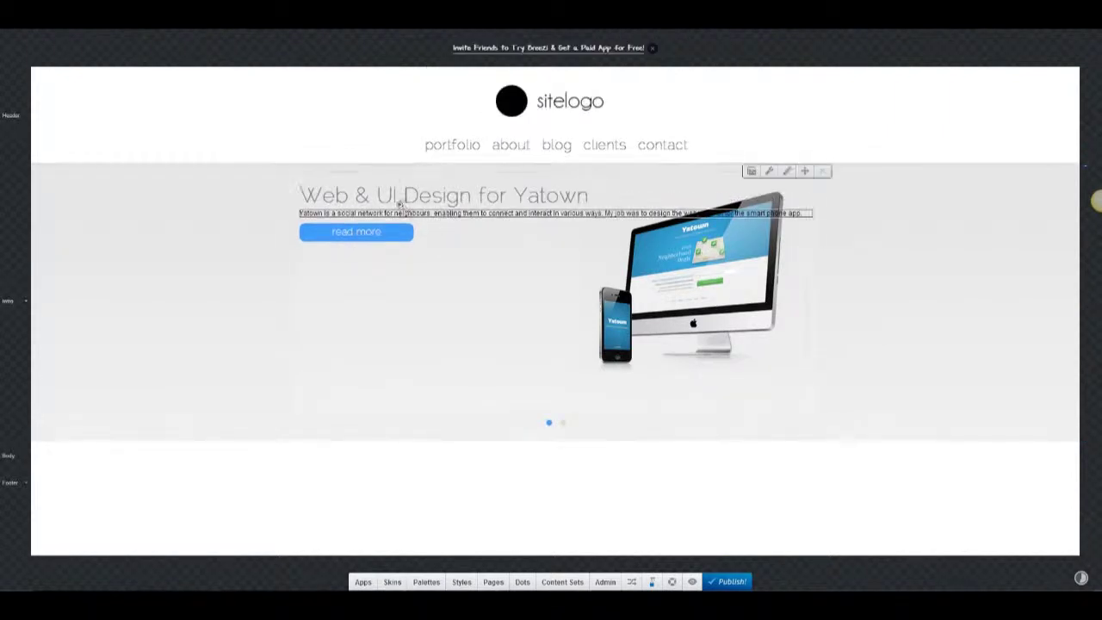
left_click(543, 38)
left_click(569, 71)
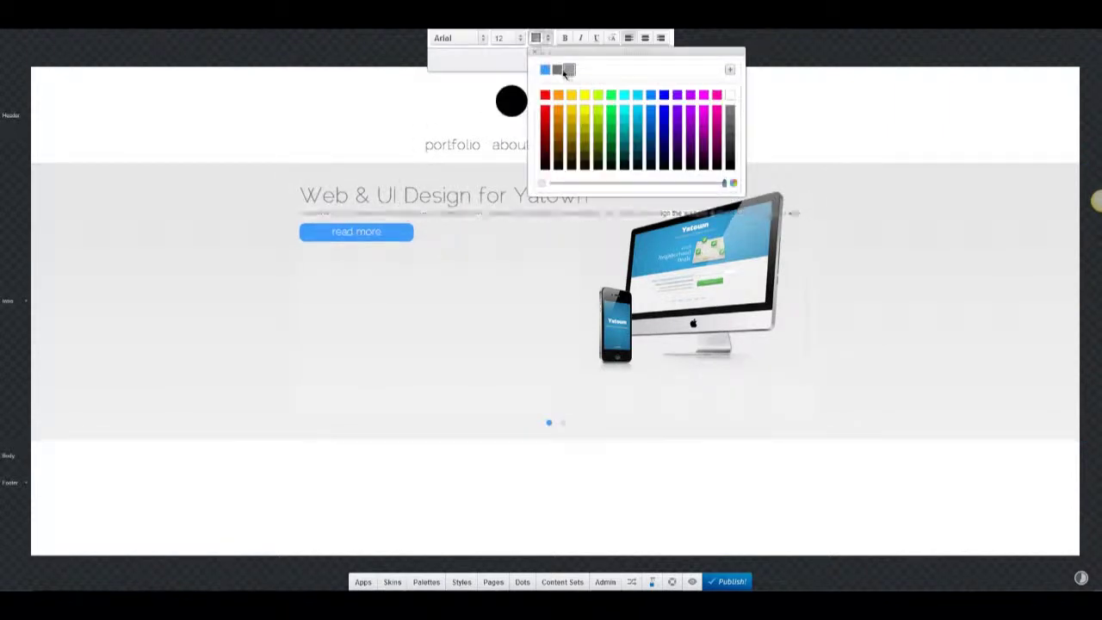
left_click(506, 38)
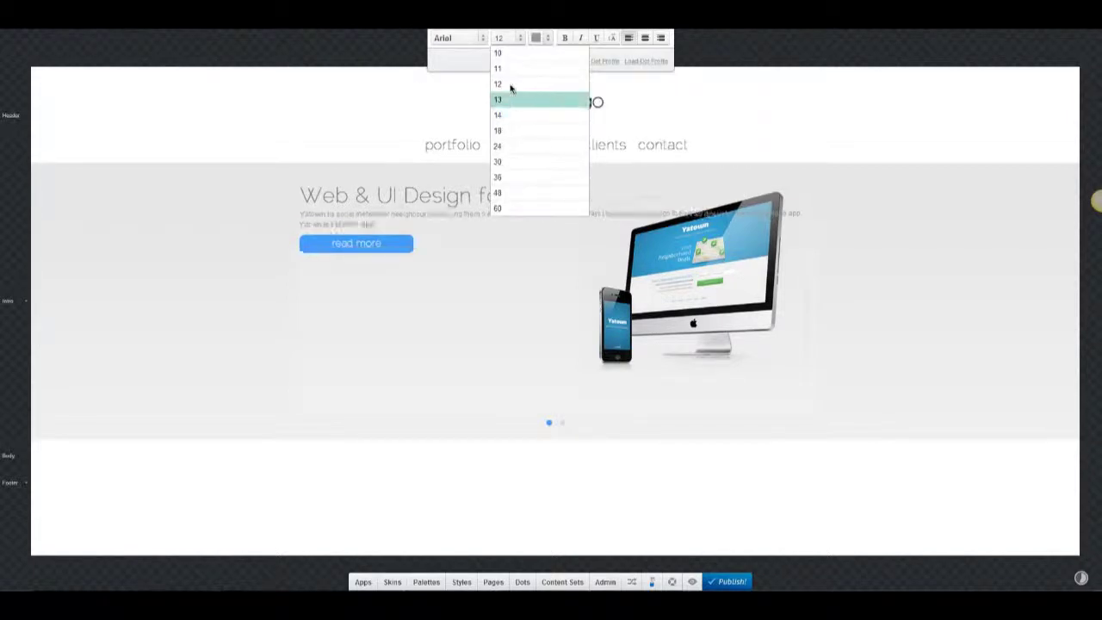
left_click(510, 114)
left_click(612, 38)
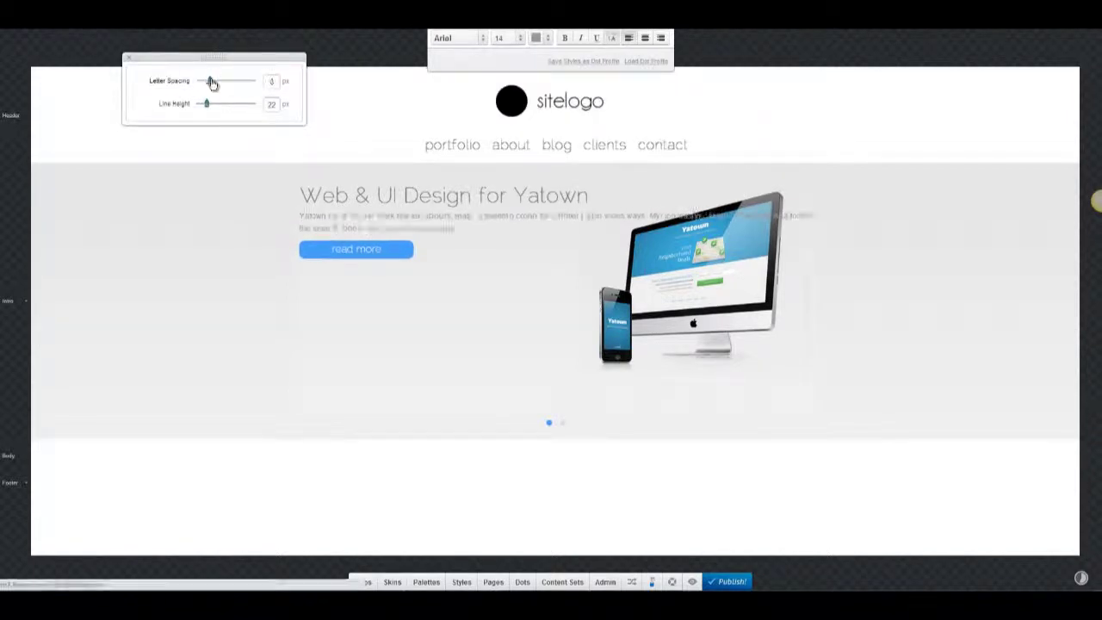
left_click(128, 58)
left_click(343, 284)
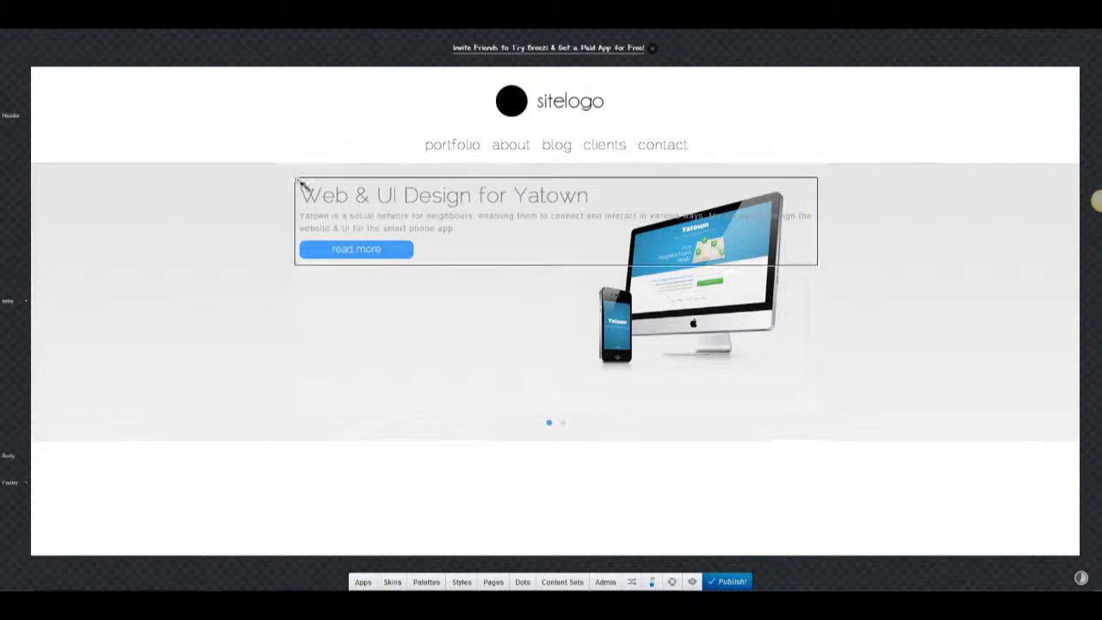
Adjust a slider in the hero block's style settings.
left_click(299, 183)
scroll(217, 329, "down", 4)
scroll(217, 329, "up", 2)
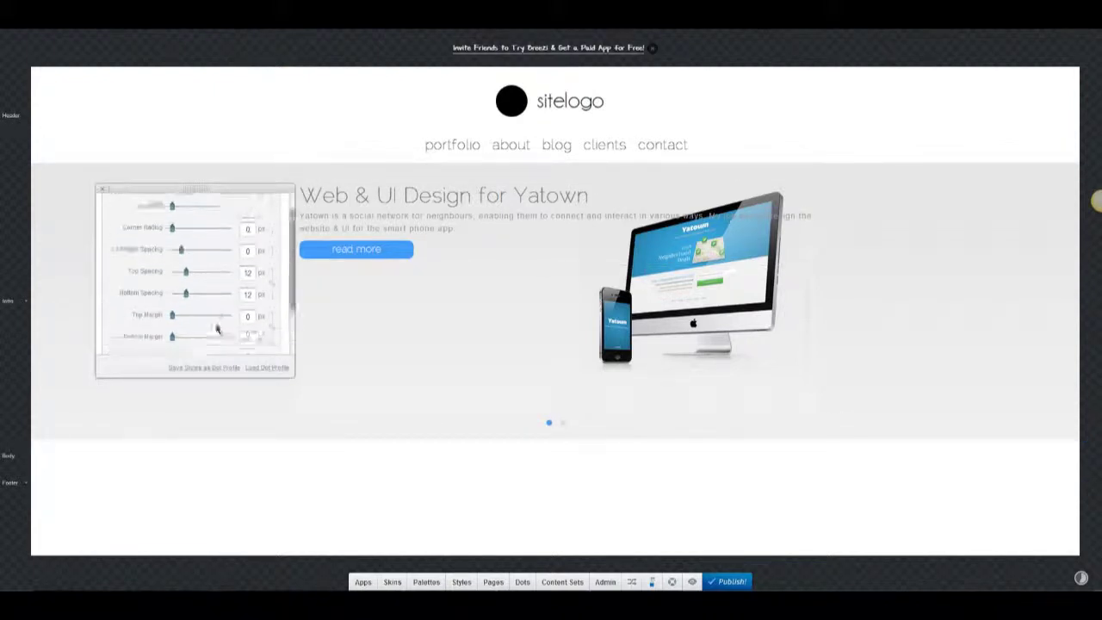
left_click_drag(209, 238, 241, 239)
scroll(170, 272, "down", 2)
scroll(168, 285, "up", 1)
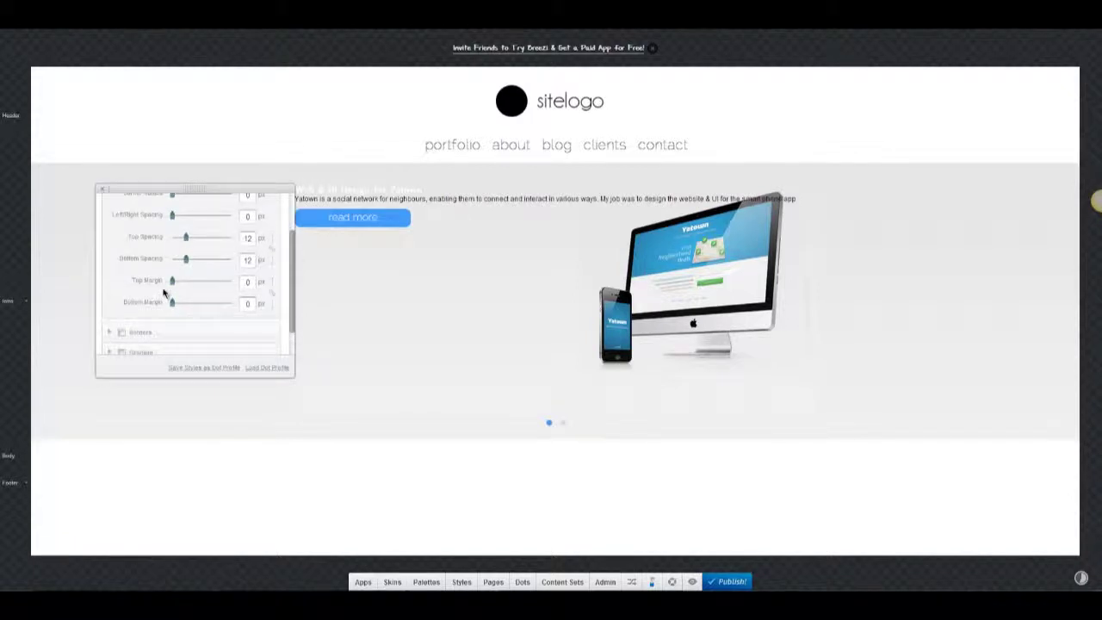
scroll(167, 294, "down", 1)
scroll(167, 290, "up", 2)
Set the banner's Content Position to Left and save the settings.
left_click(633, 204)
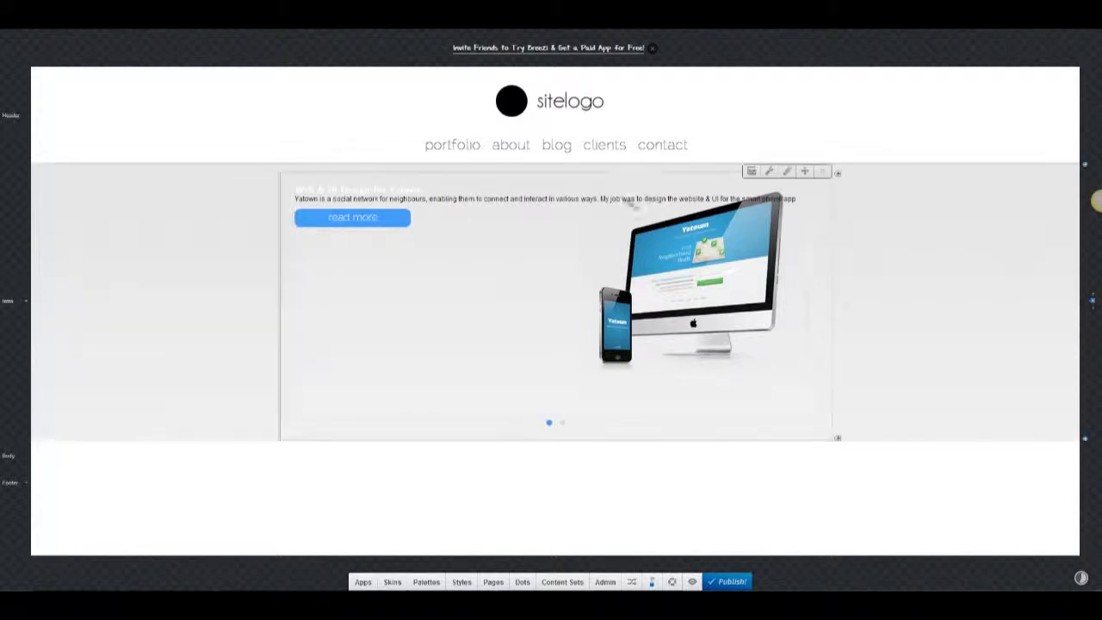
left_click(769, 170)
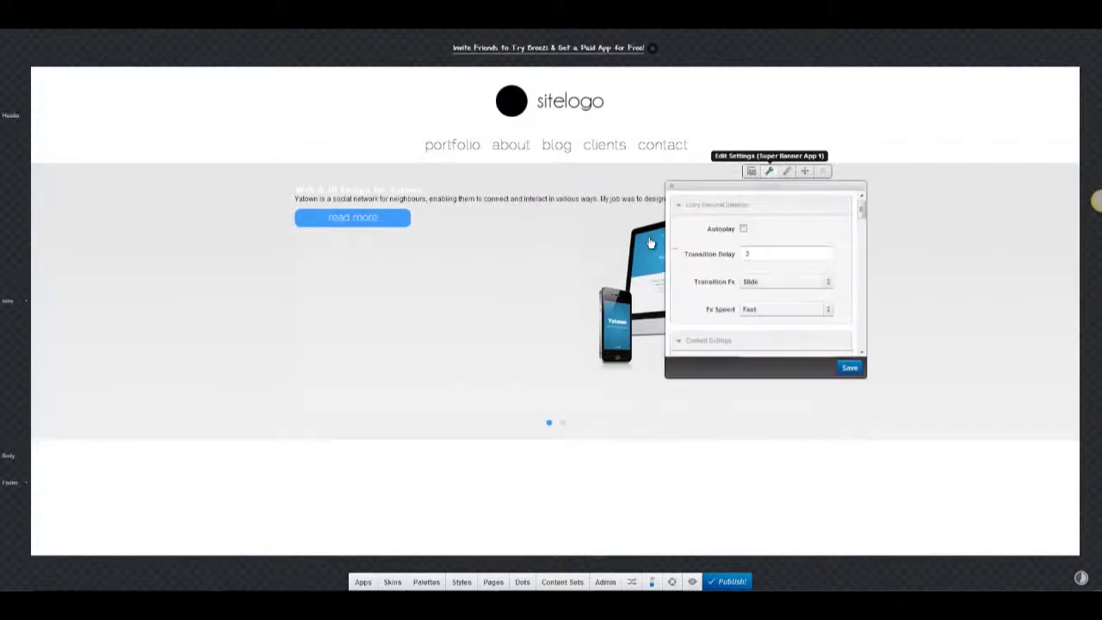
scroll(767, 267, "down", 3)
left_click(784, 220)
left_click(757, 236)
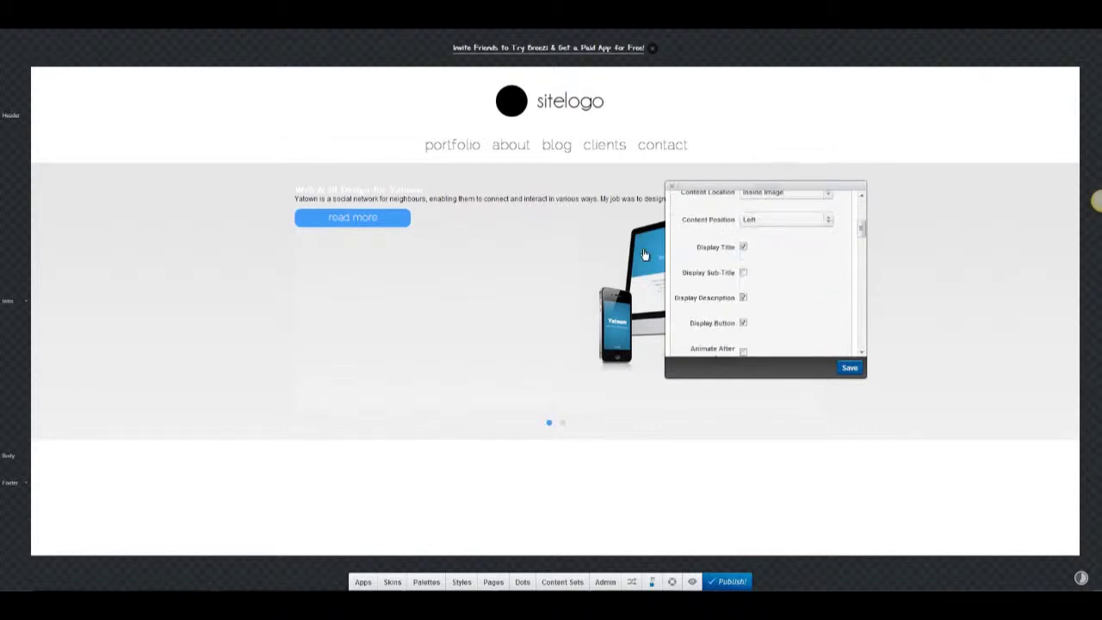
left_click(849, 369)
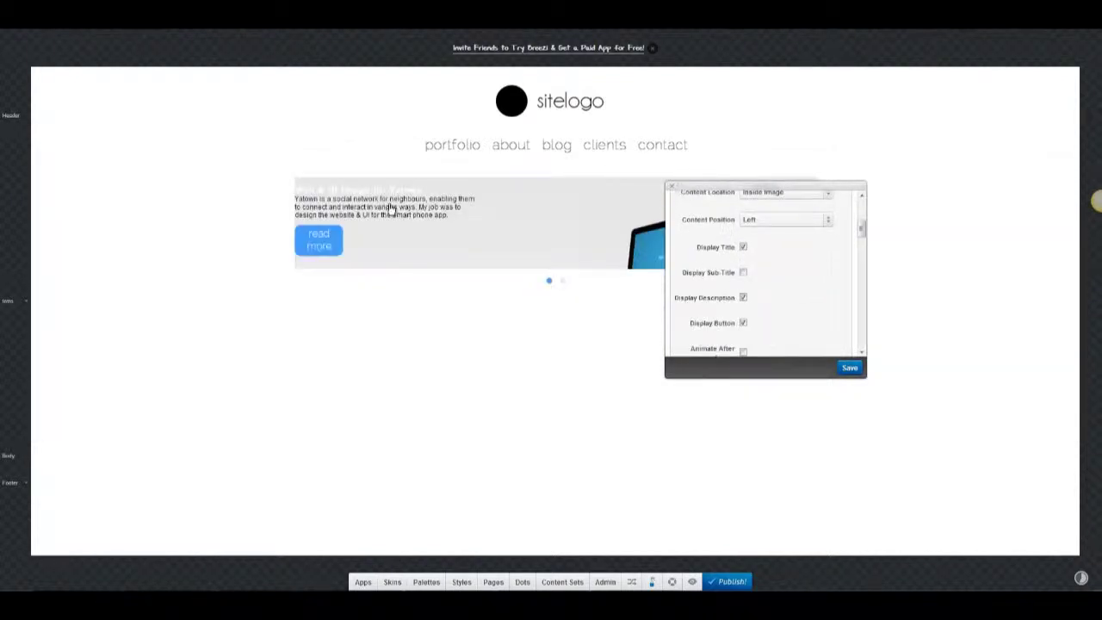
Enlarge the Yatown slide heading's font size.
left_click(671, 186)
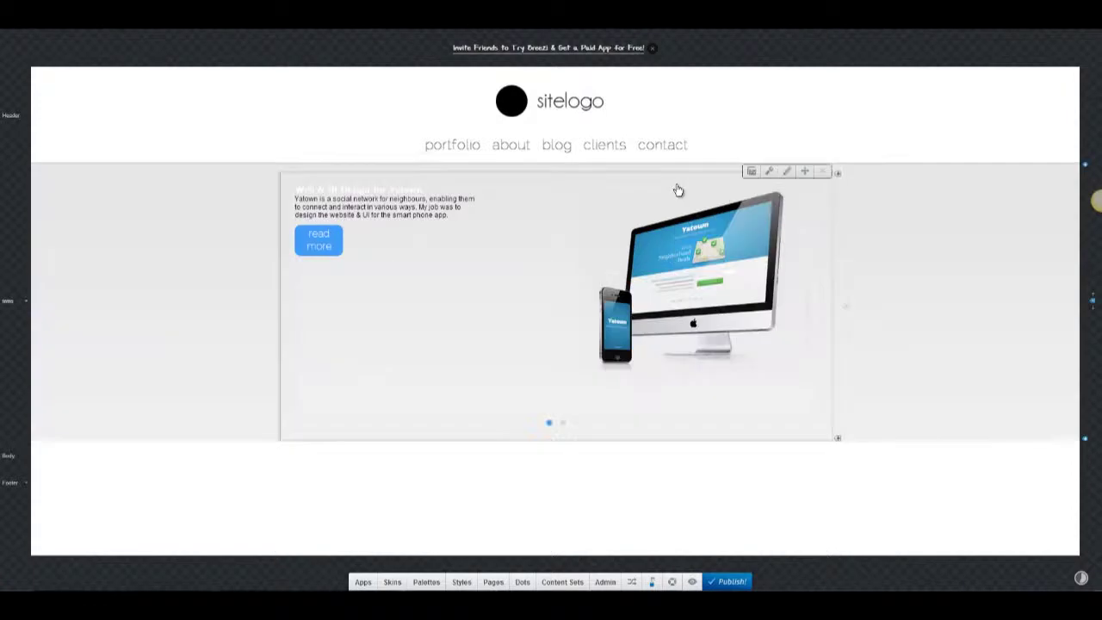
left_click(479, 217)
left_click(504, 38)
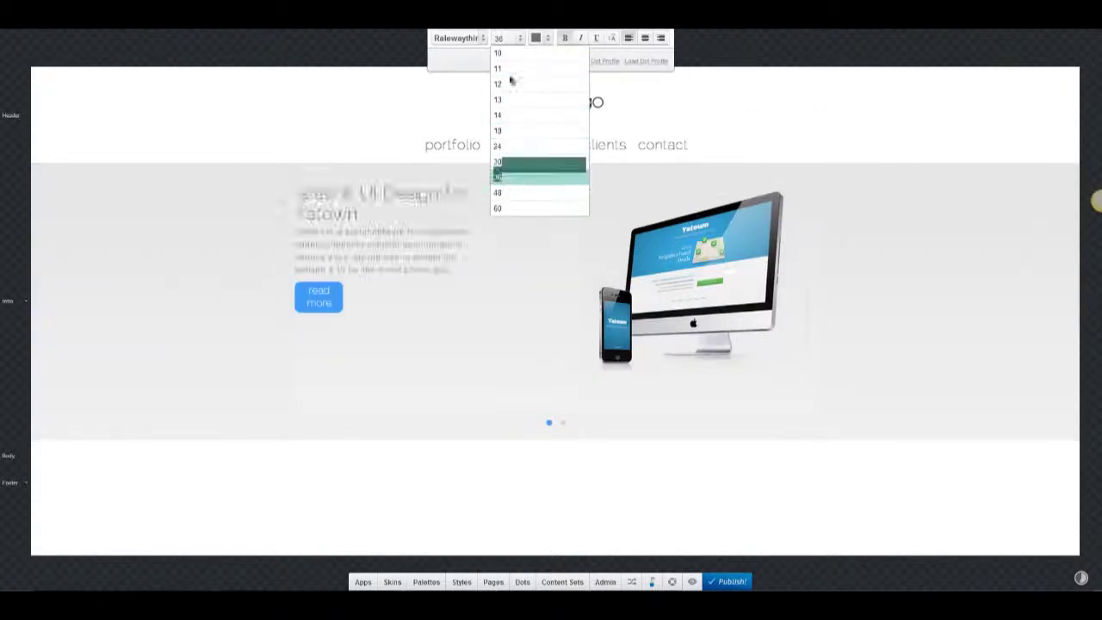
left_click(327, 267)
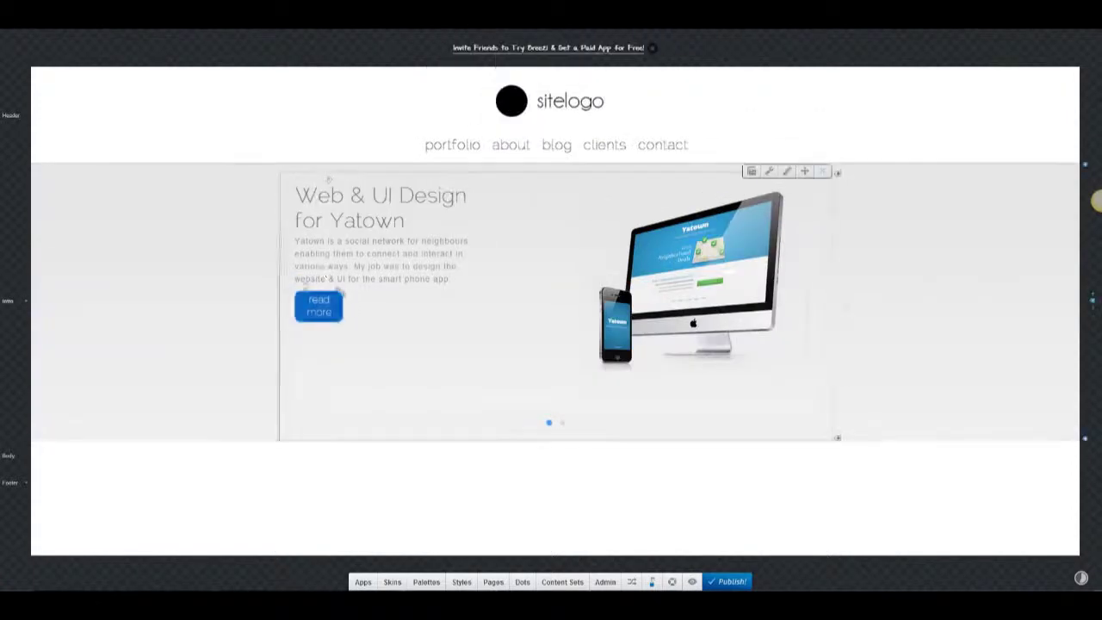
Widen the Read More button in its style settings.
left_click(310, 288)
scroll(207, 189, "down", 1)
left_click(202, 220)
scroll(219, 224, "down", 3)
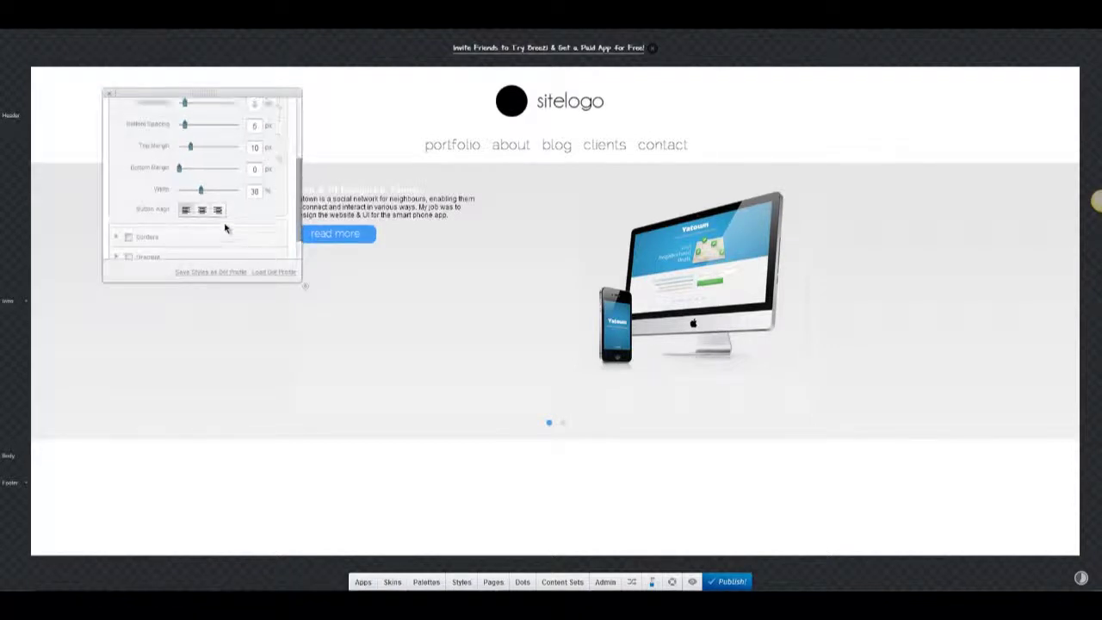
left_click(226, 229)
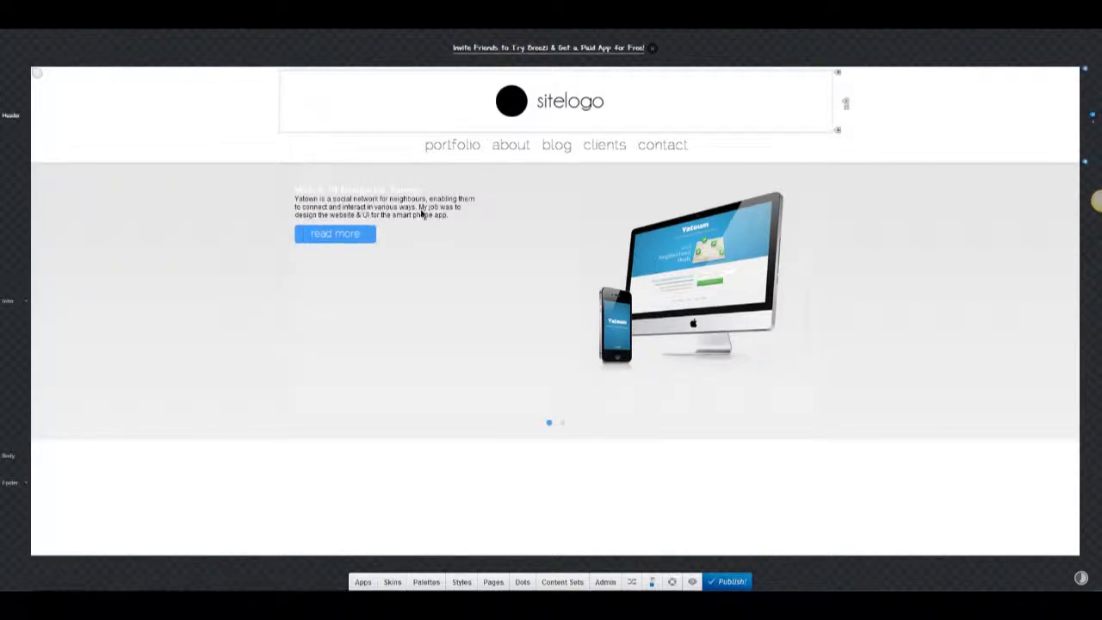
Adjust the heading's line height, set its size to 42, and preview the site.
left_click(359, 187)
left_click(614, 40)
left_click_drag(219, 103, 221, 103)
left_click(508, 38)
left_click(517, 192)
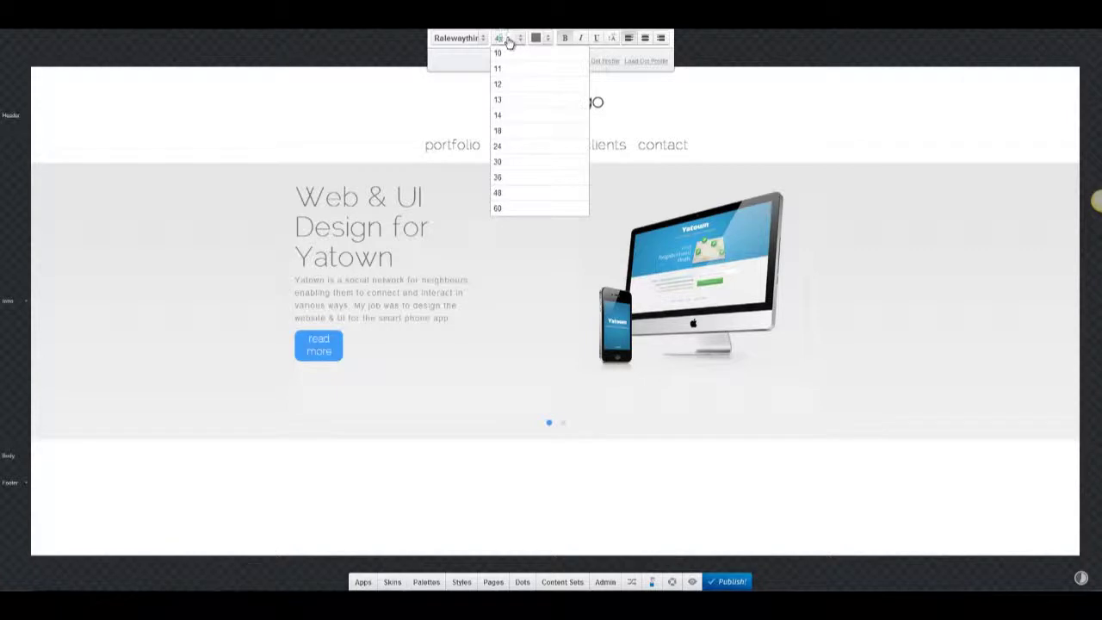
type("42")
key("Return")
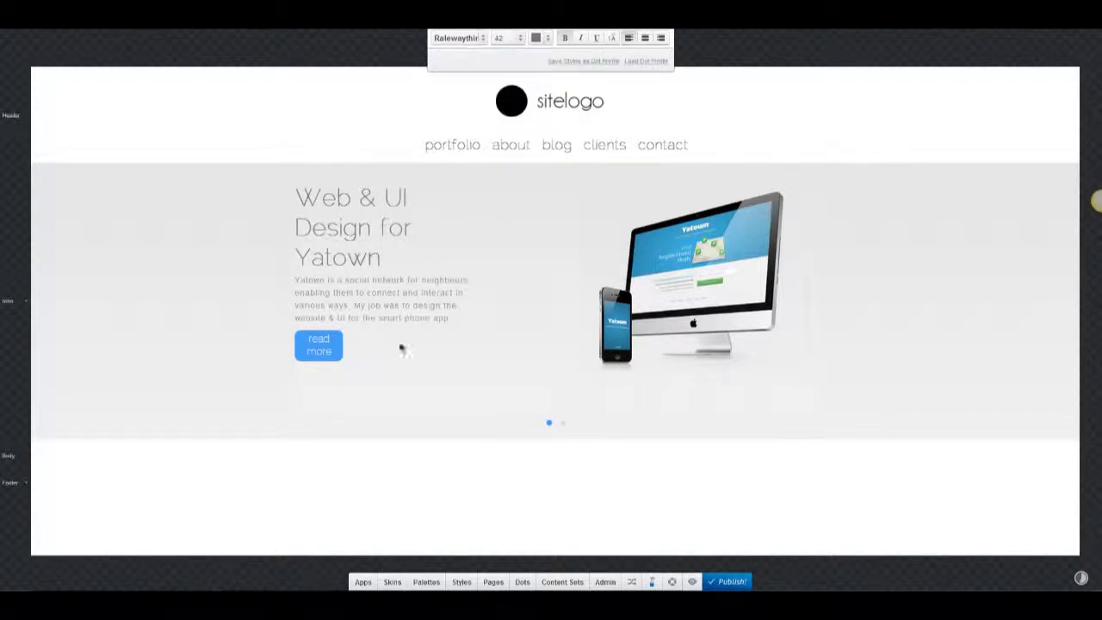
left_click(693, 583)
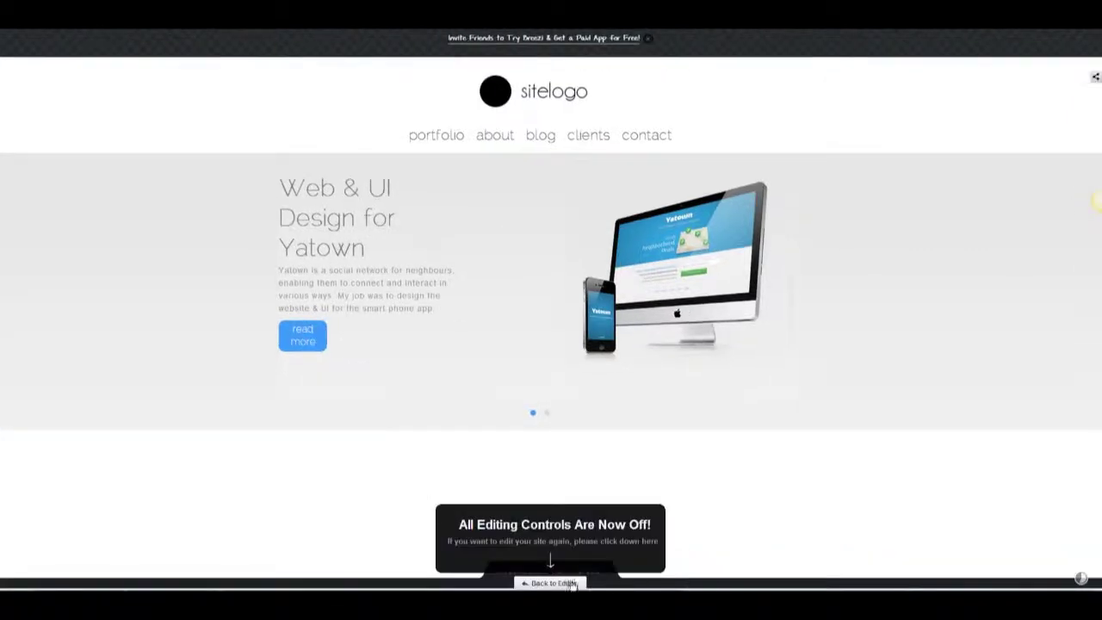
Return to editing and tighten the Yatown heading's line height.
key("Escape")
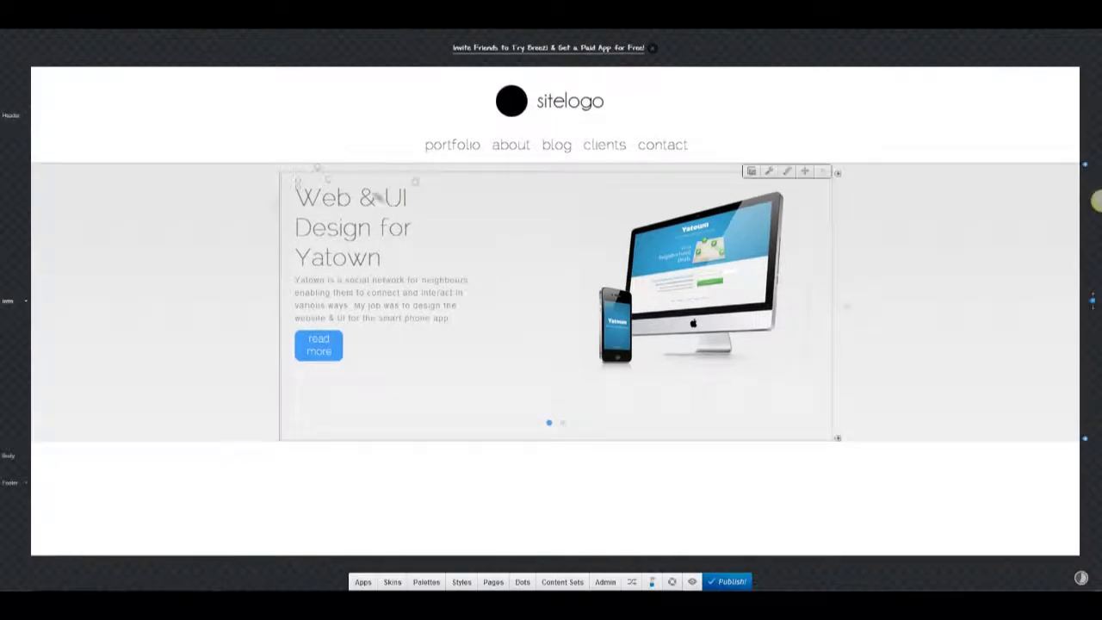
left_click(330, 183)
left_click(612, 38)
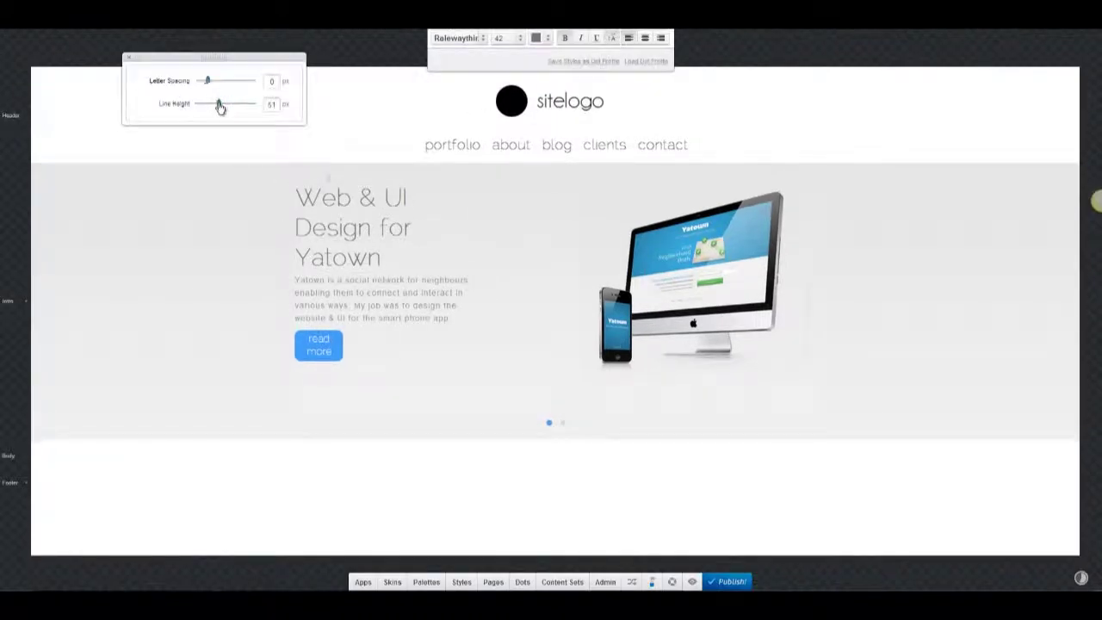
left_click_drag(219, 105, 212, 105)
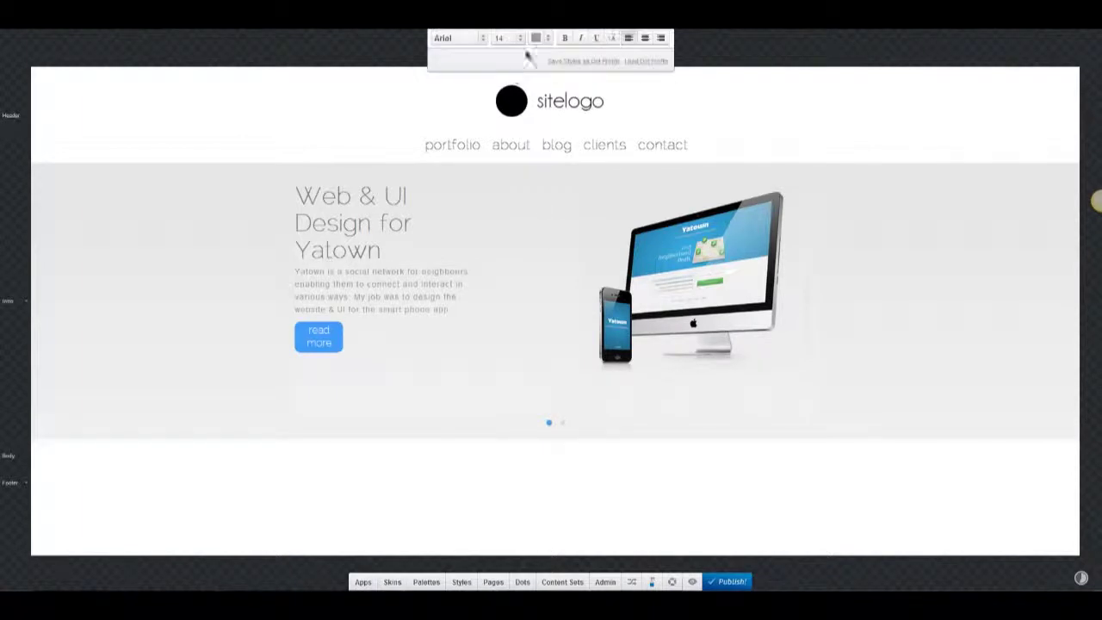
Increase the description's line height and raise its size to 15.
left_click(612, 37)
left_click_drag(205, 104, 212, 107)
left_click(506, 38)
left_click(508, 53)
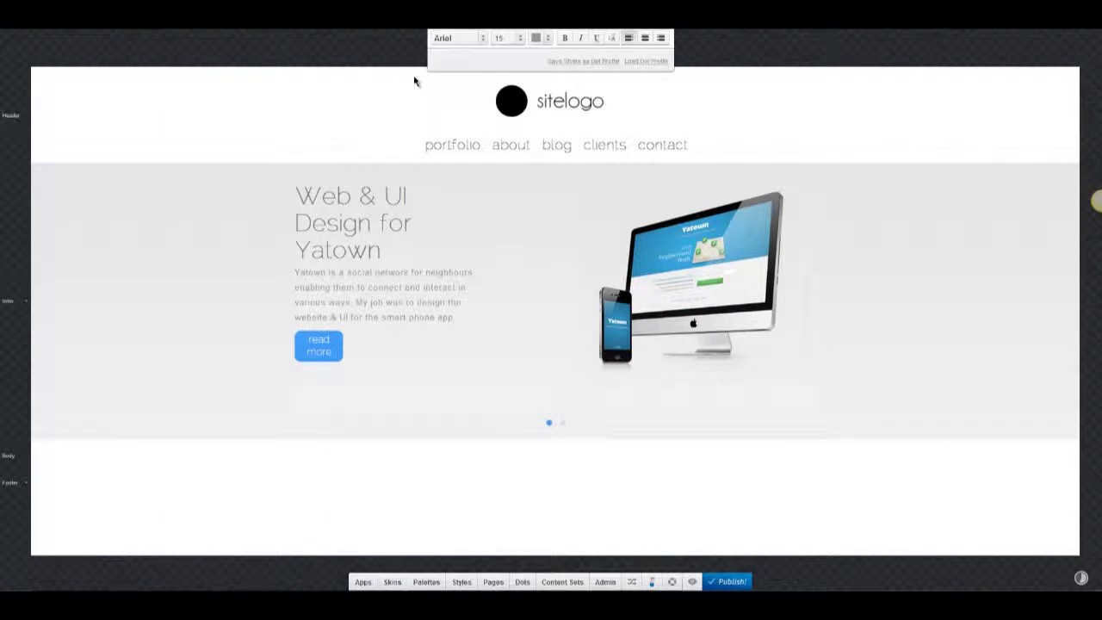
left_click(328, 186)
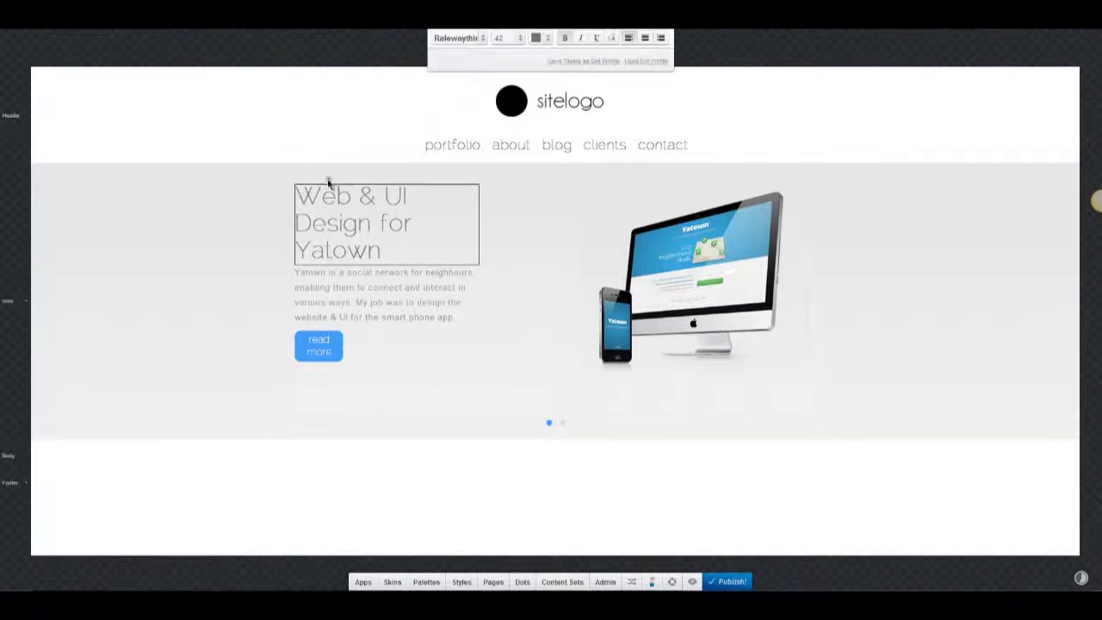
Set the slider's Default Color to Dark arrows and save.
left_click(537, 38)
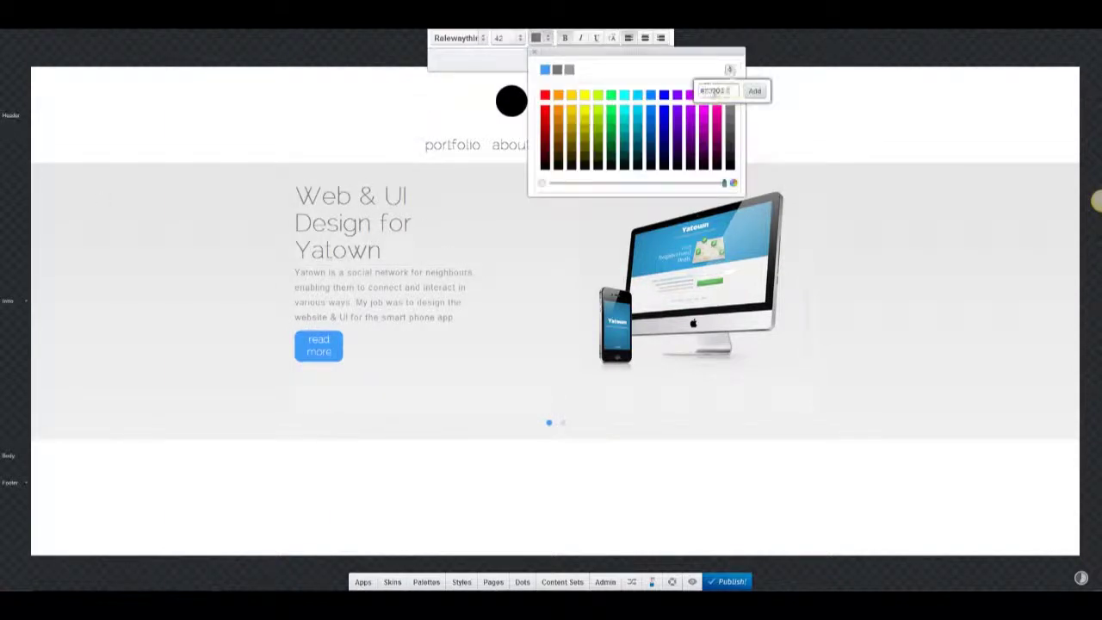
left_click(575, 72)
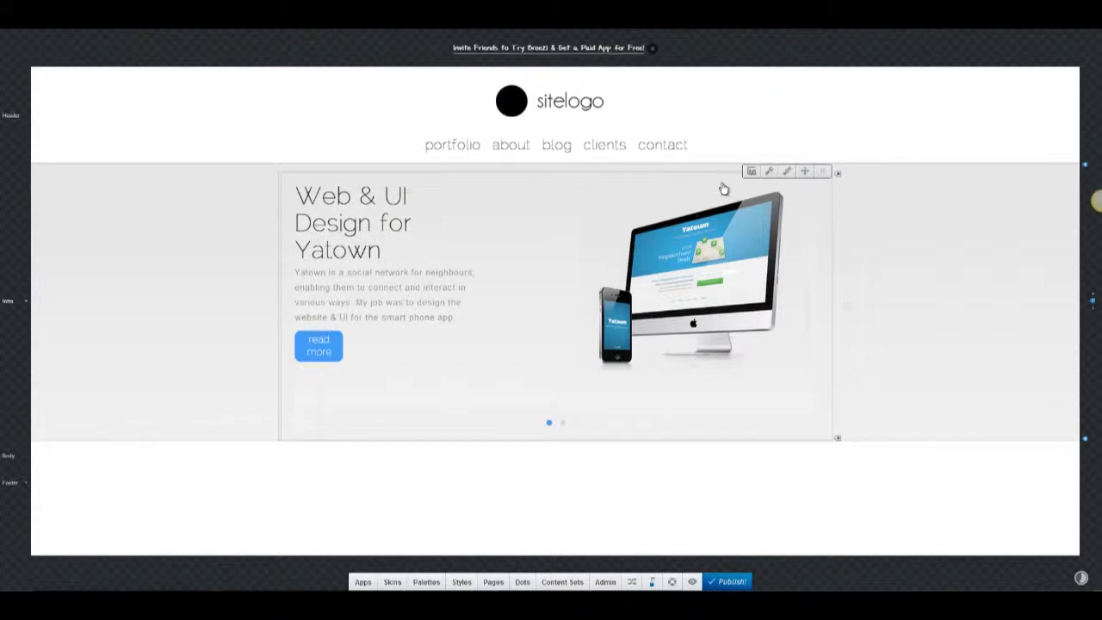
left_click(770, 171)
left_click_drag(858, 203, 859, 253)
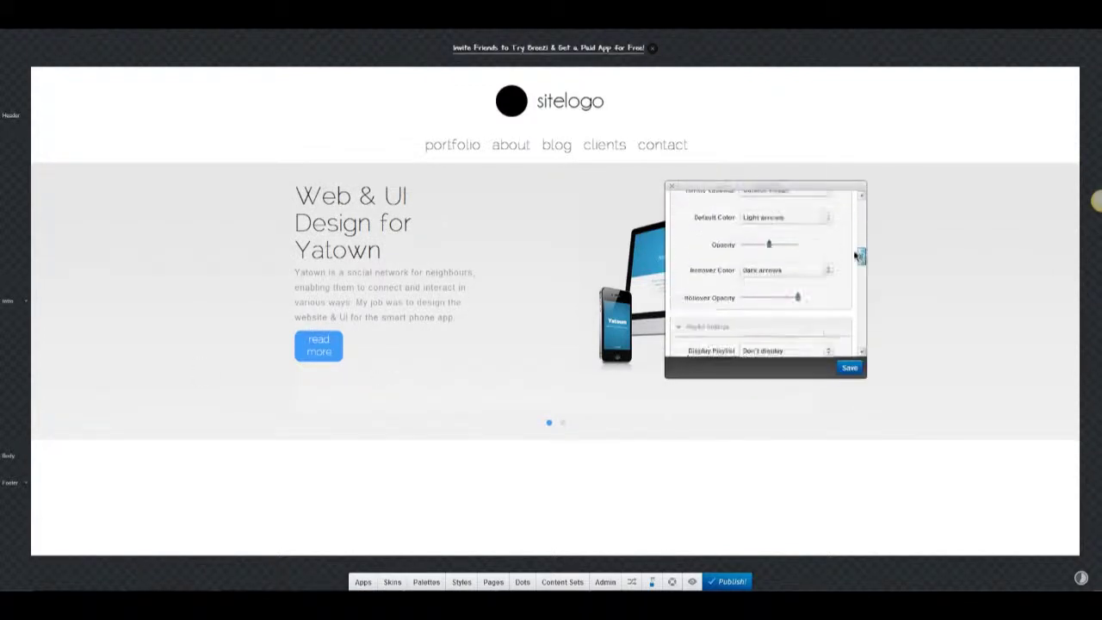
left_click(786, 218)
left_click(786, 234)
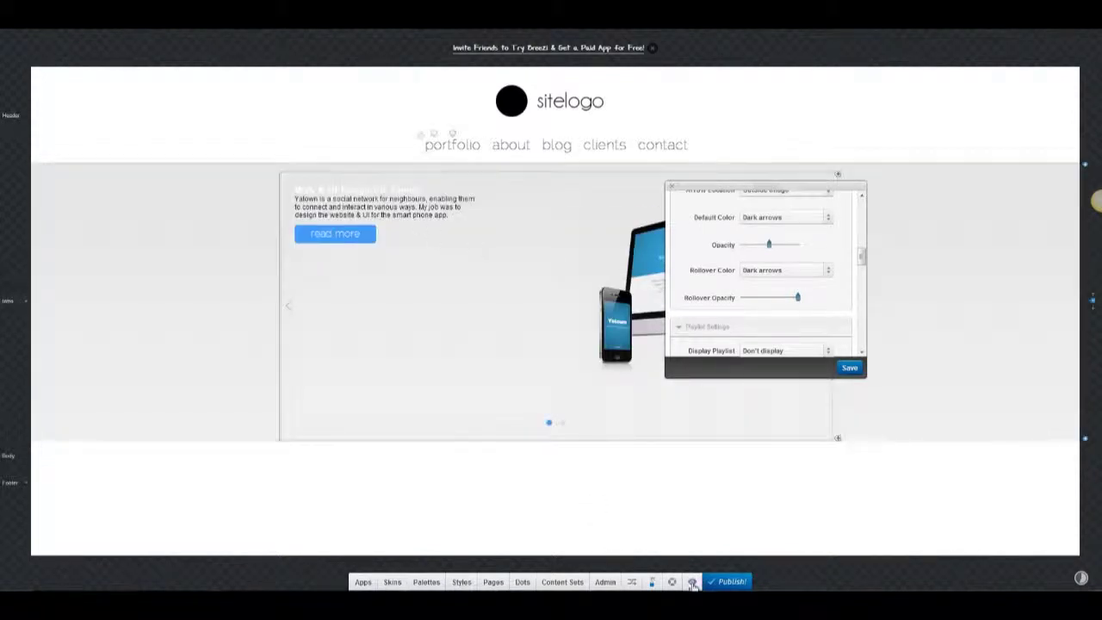
left_click(850, 368)
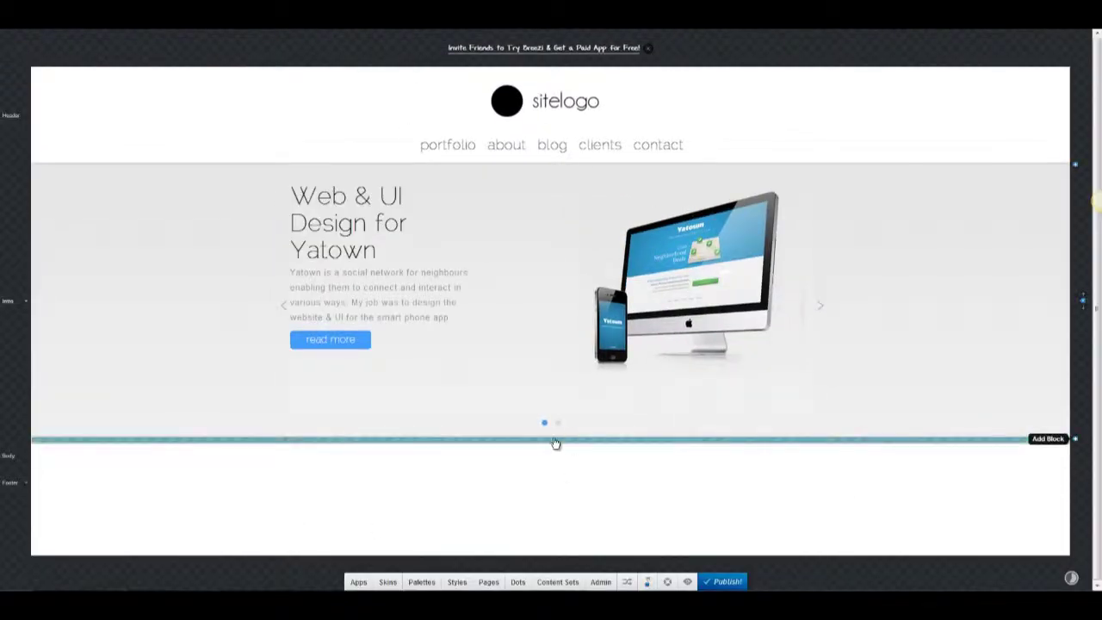
Add a Text + Photo Block below the slider with 'Portfolio' as an H2 heading.
left_click(362, 581)
left_click(537, 539)
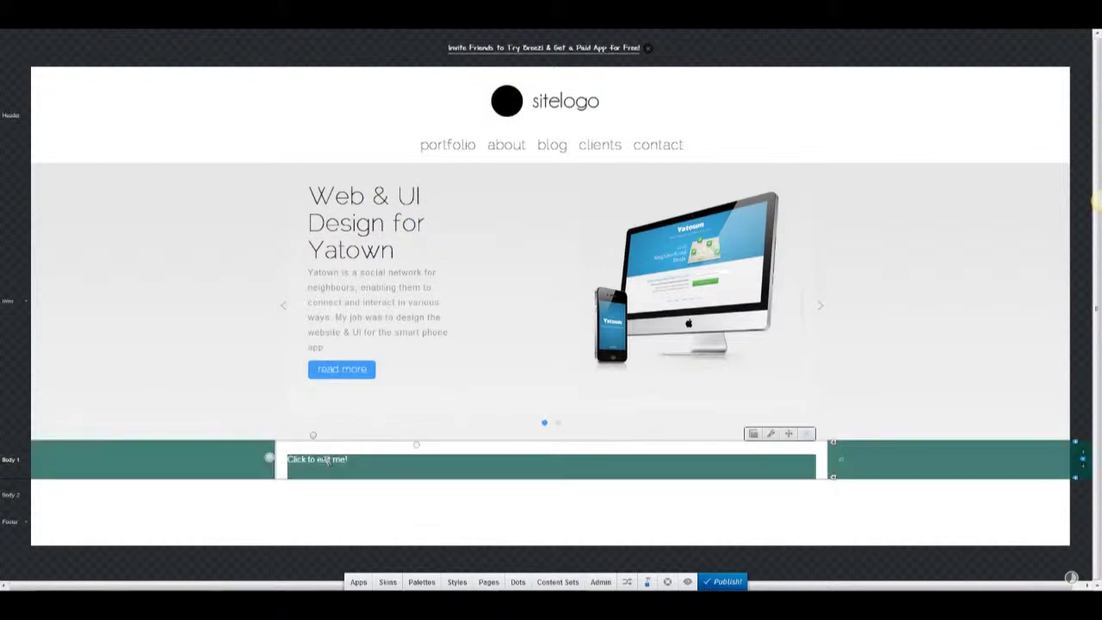
left_click(327, 461)
left_click(379, 37)
left_click(379, 86)
type("Por")
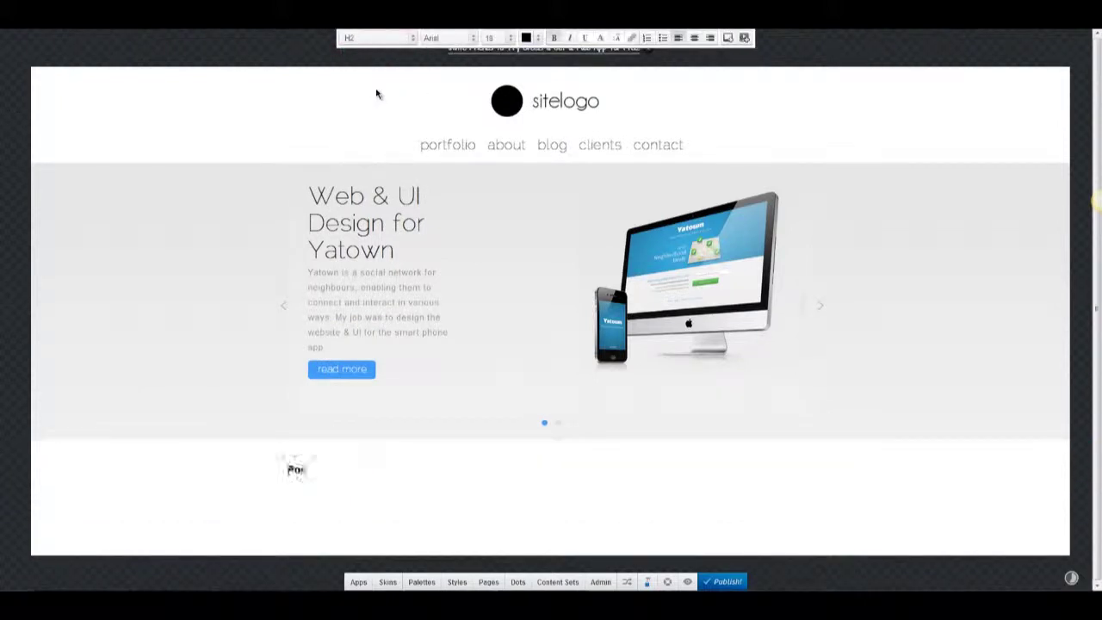
type("tfolio")
Style the Portfolio heading in RalewayThin at size 48, line height 46, centred.
key("ctrl+a")
left_click(446, 38)
left_click(446, 74)
left_click(512, 38)
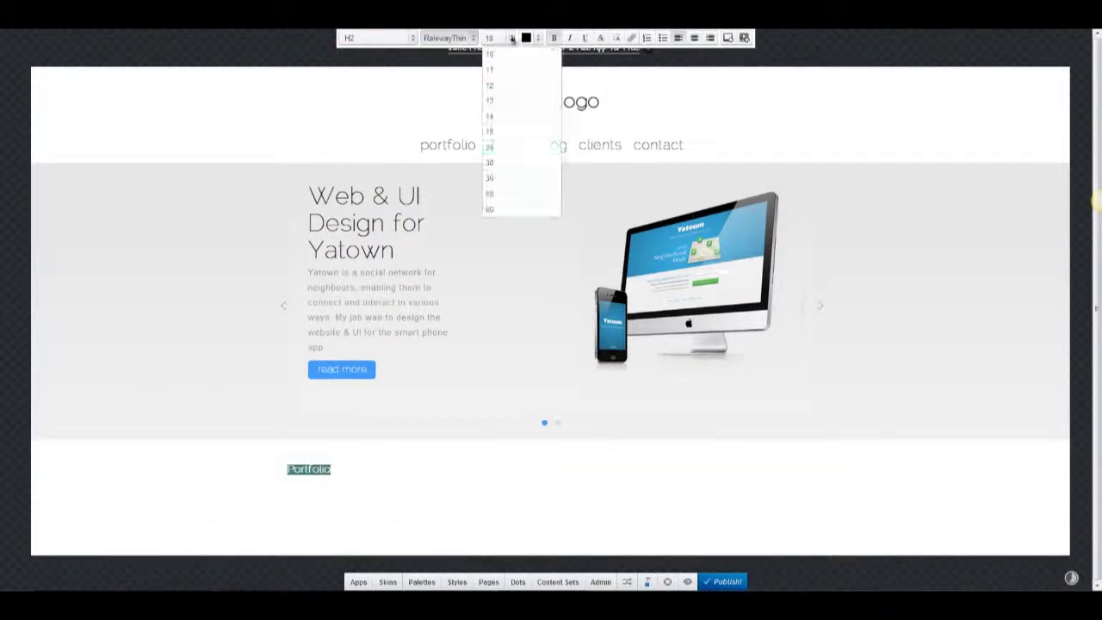
left_click(513, 191)
left_click(617, 38)
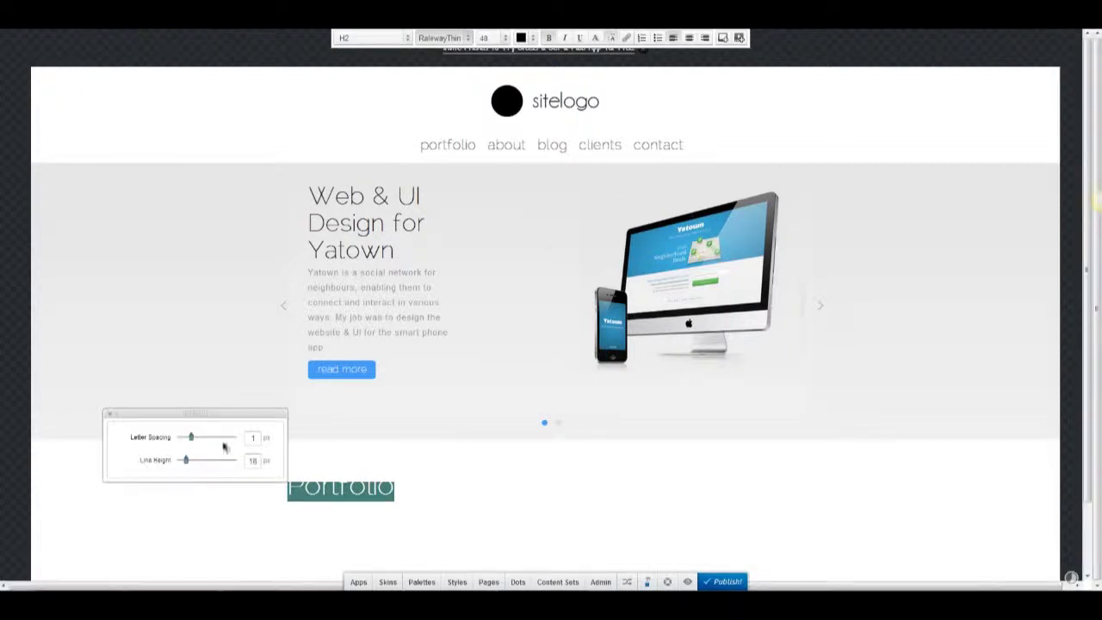
left_click_drag(196, 459, 202, 460)
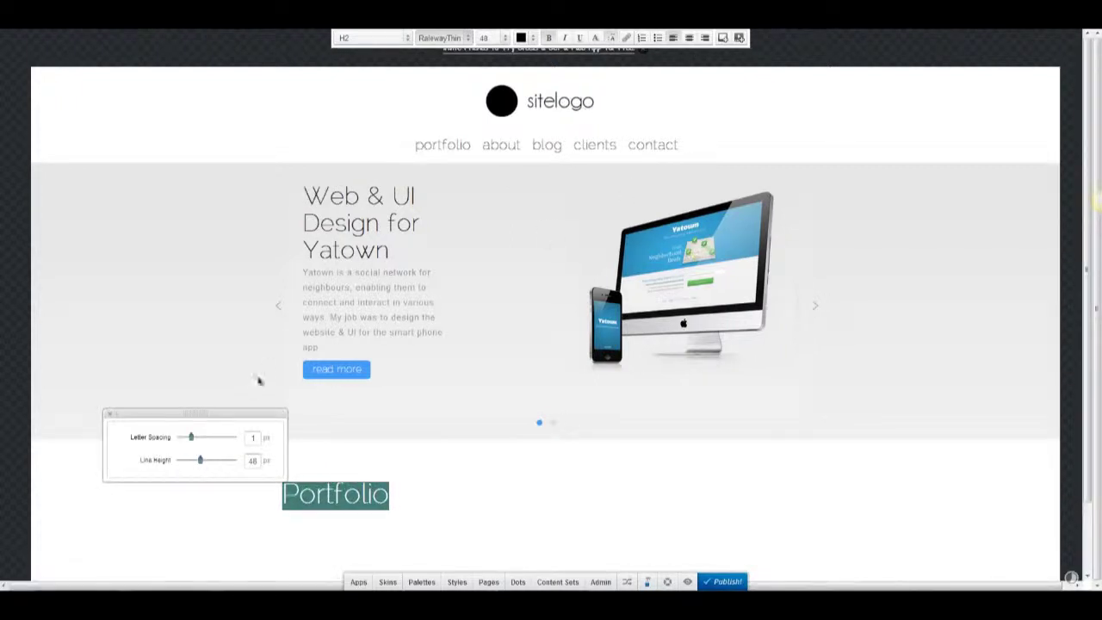
left_click(690, 38)
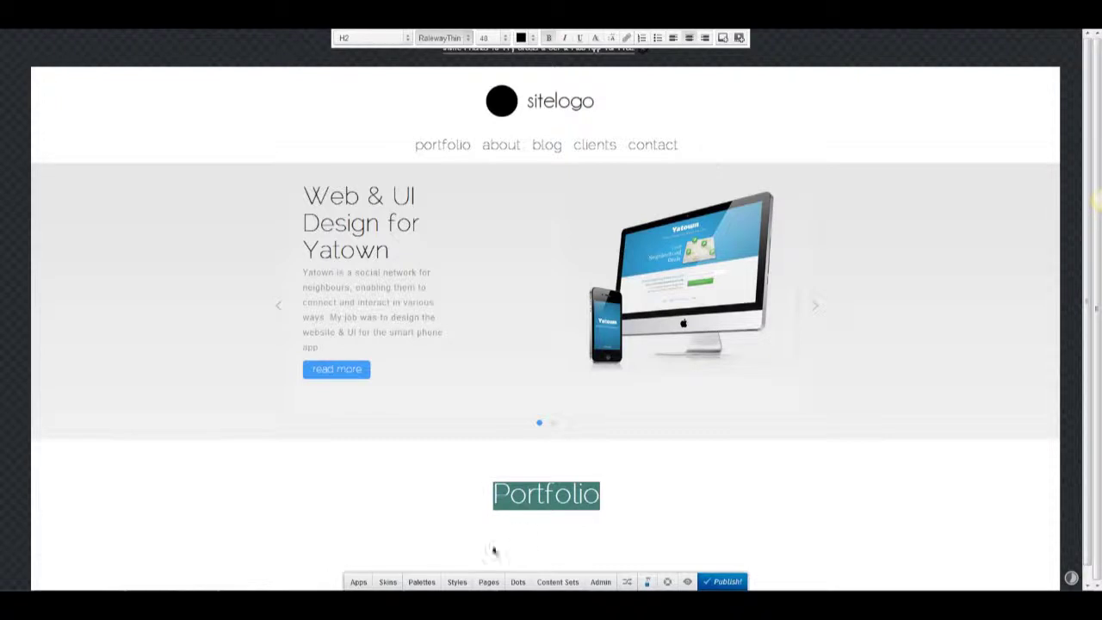
Set the H2 text style to black RalewayThin with a taller line height.
left_click(457, 582)
left_click(172, 255)
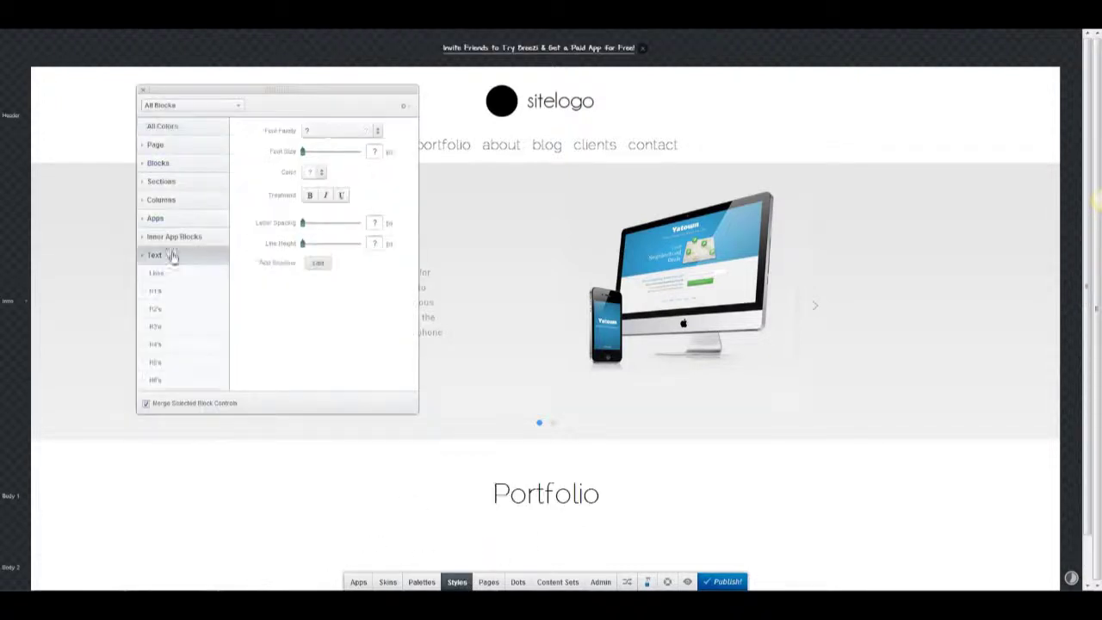
left_click(175, 310)
left_click(362, 132)
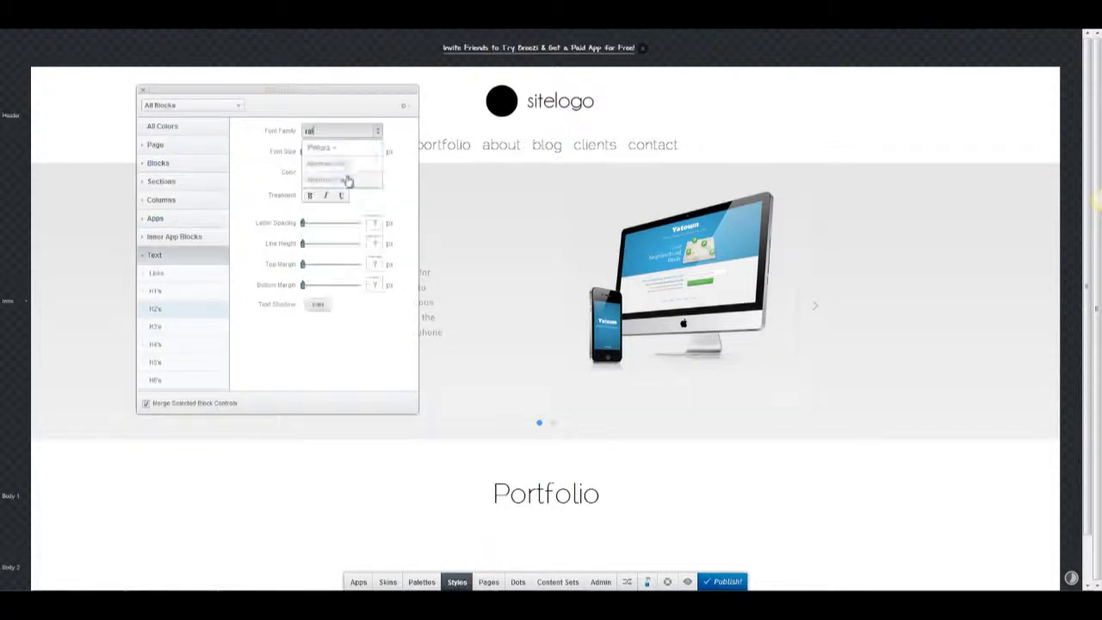
left_click(344, 175)
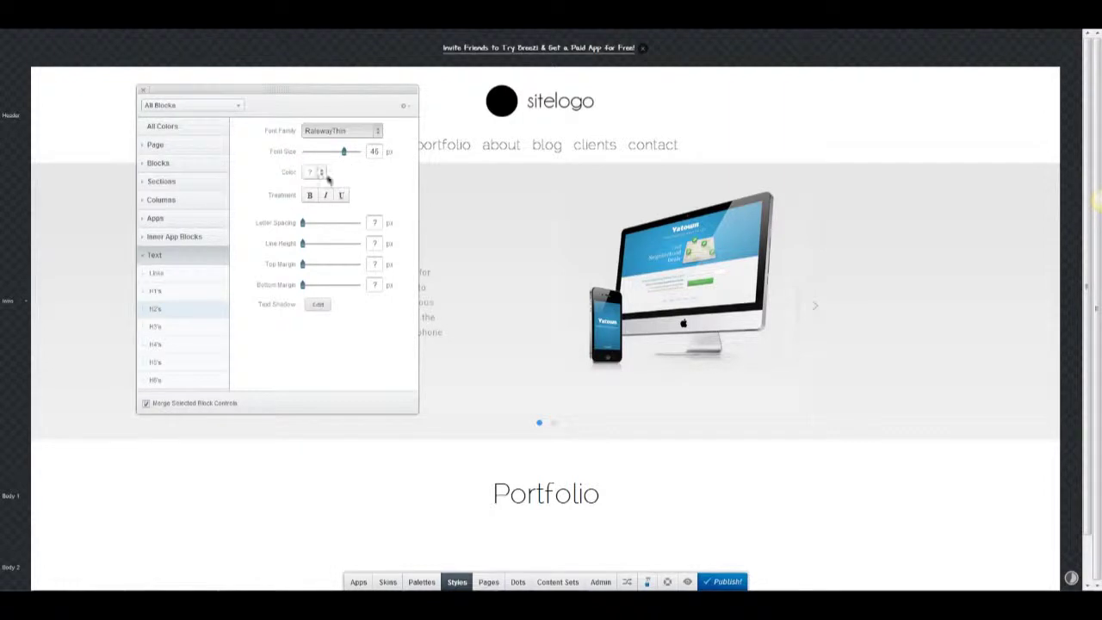
left_click(327, 178)
left_click(343, 184)
left_click_drag(303, 244, 338, 249)
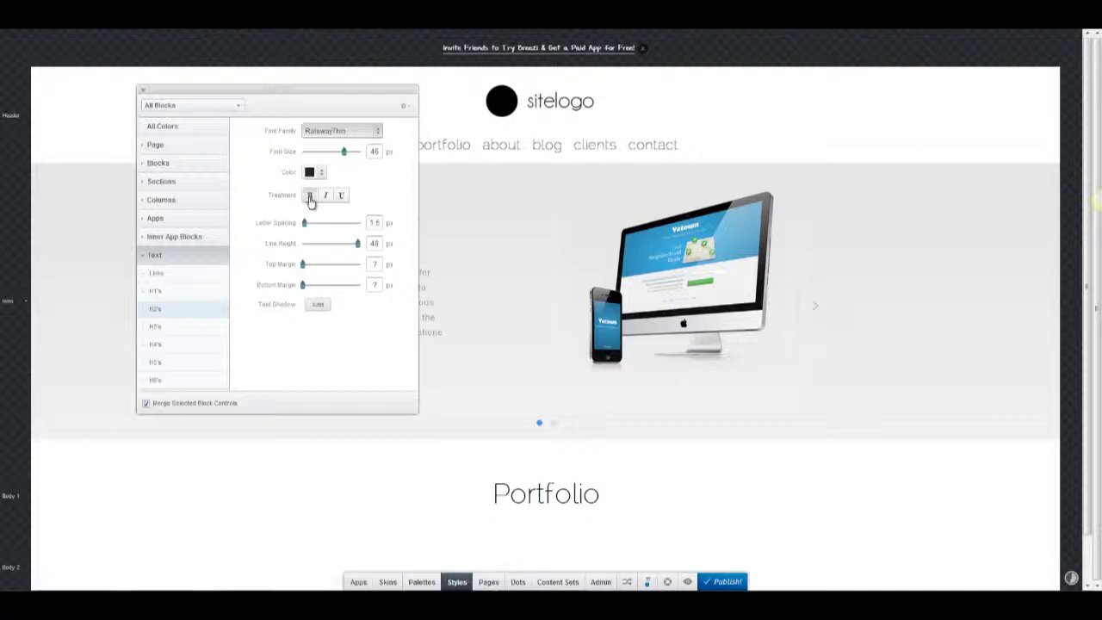
left_click(554, 465)
Reapply the H2 format to the Portfolio heading.
double_click(527, 498)
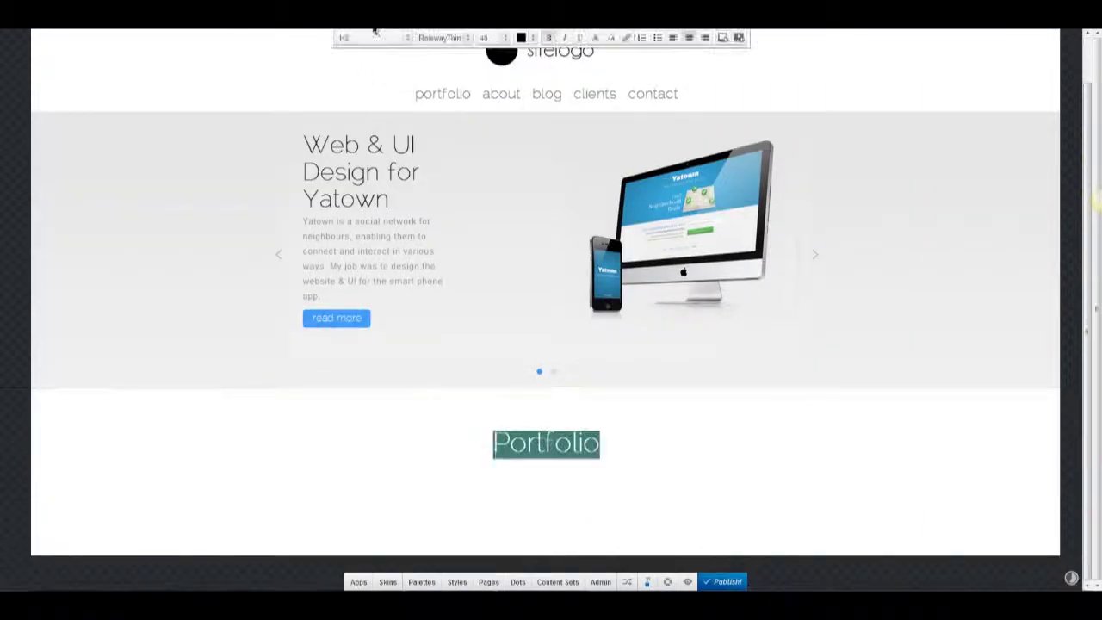
left_click(376, 38)
left_click(344, 95)
Add a Projects app and move it under the Portfolio heading.
left_click(517, 351)
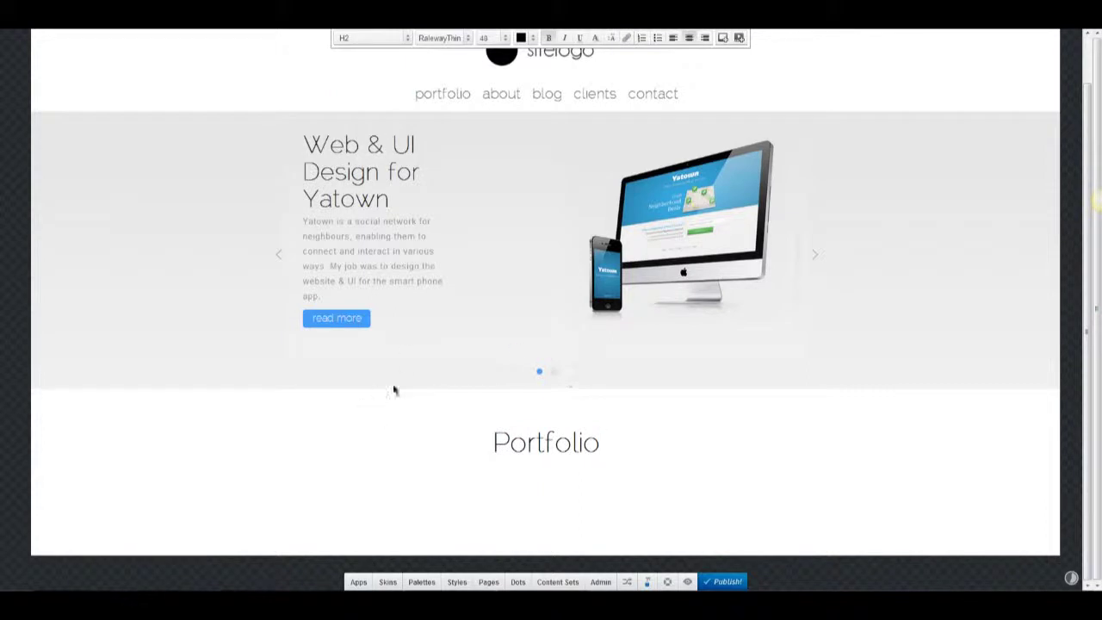
left_click(359, 581)
scroll(442, 482, "down", 3)
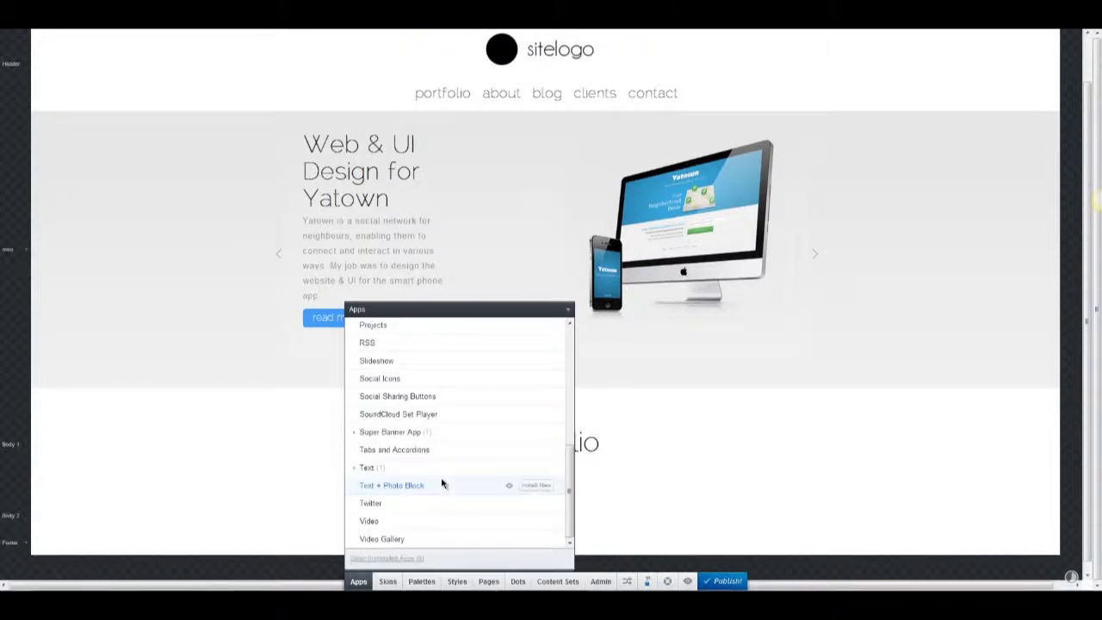
left_click(552, 325)
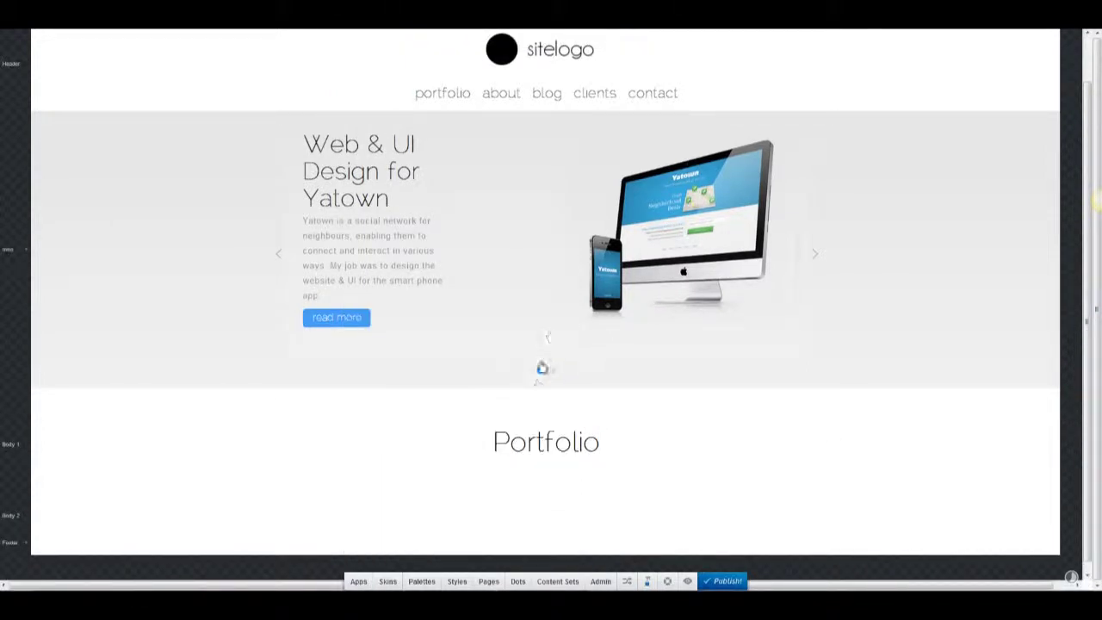
left_click(586, 362)
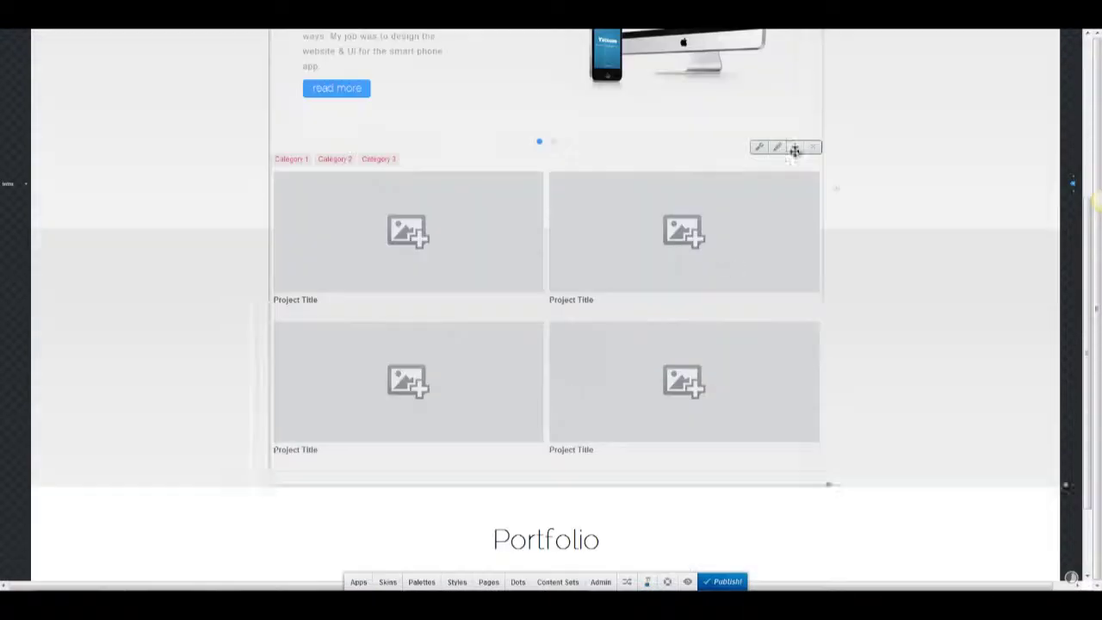
left_click_drag(795, 150, 687, 372)
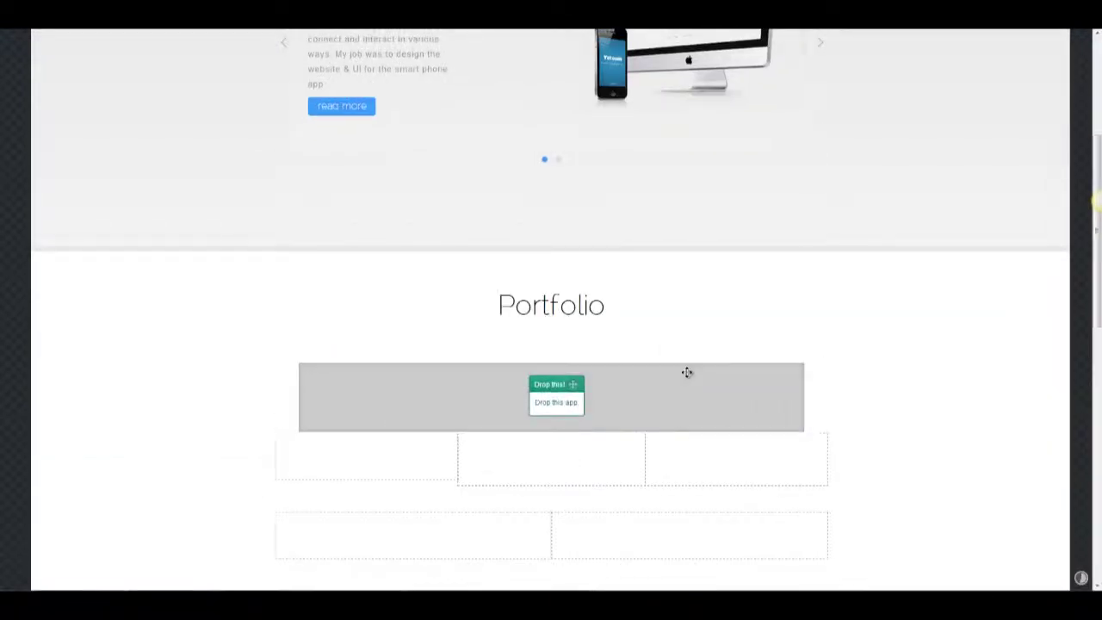
left_click_drag(275, 477, 109, 359)
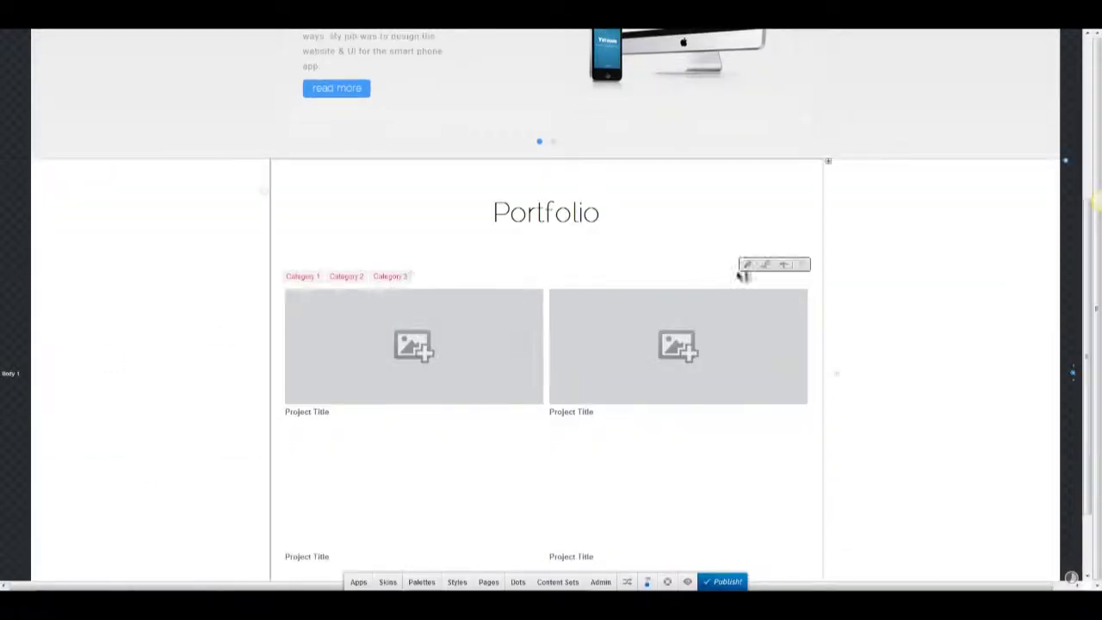
left_click(749, 264)
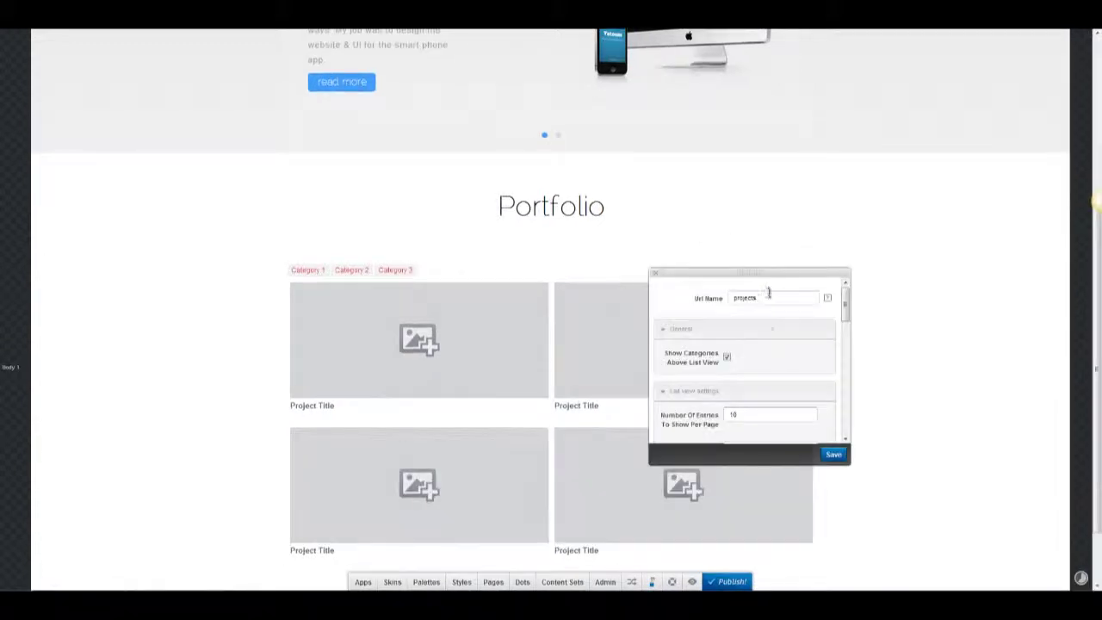
Set the Projects grid to 3 columns, project info over images, with dates shown.
scroll(725, 302, "down", 1)
left_click(762, 392)
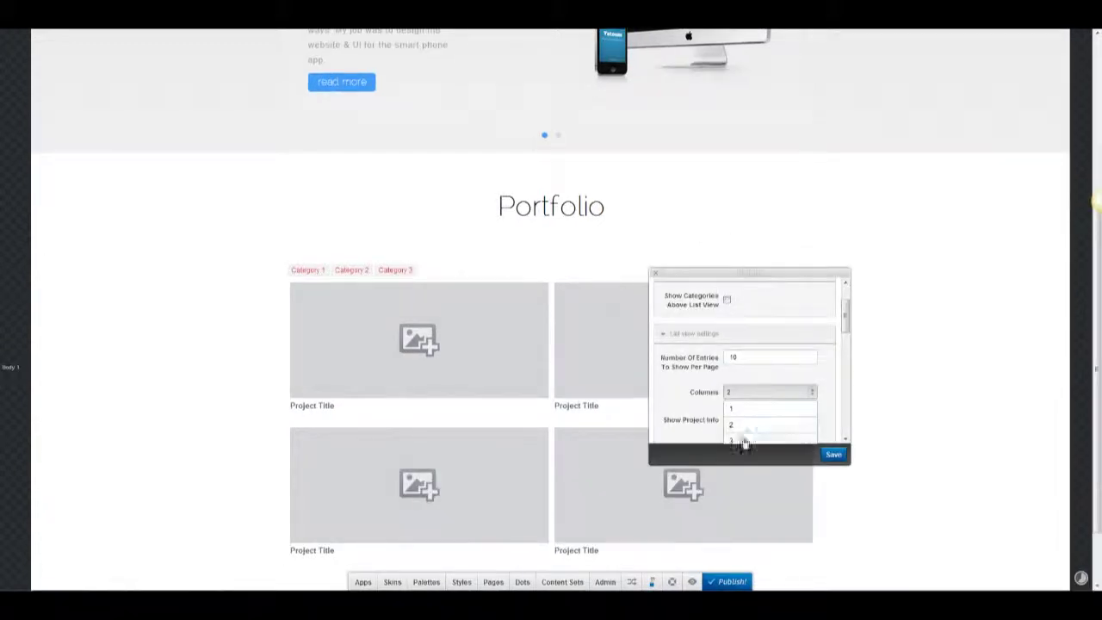
left_click(738, 423)
scroll(756, 379, "down", 1)
left_click(755, 362)
left_click(770, 393)
scroll(678, 363, "down", 1)
left_click(766, 340)
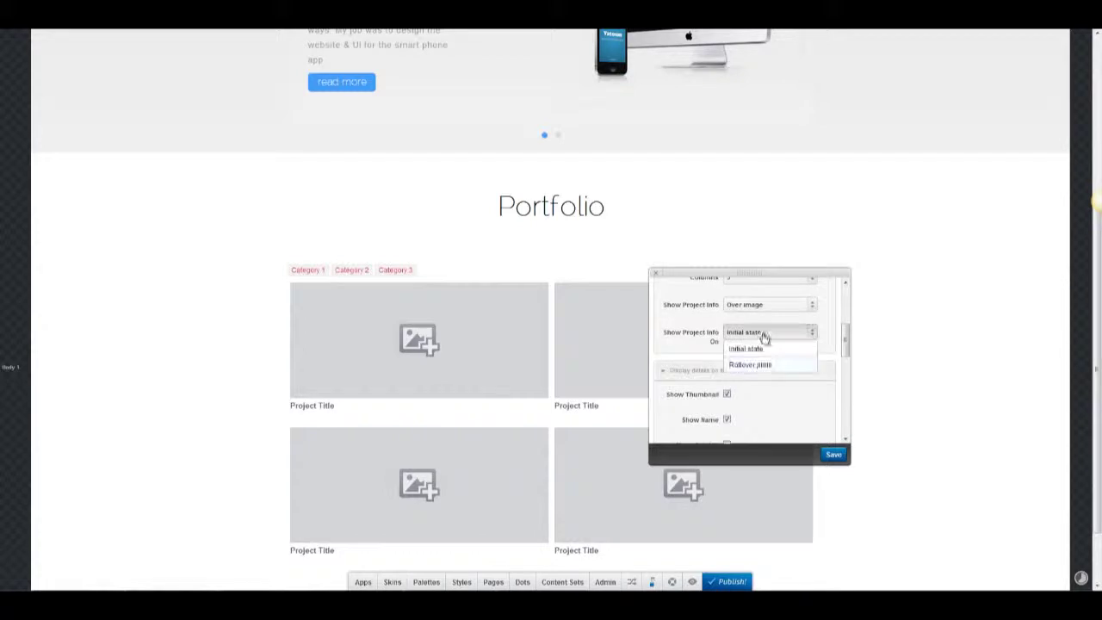
left_click(758, 347)
scroll(710, 342, "down", 1)
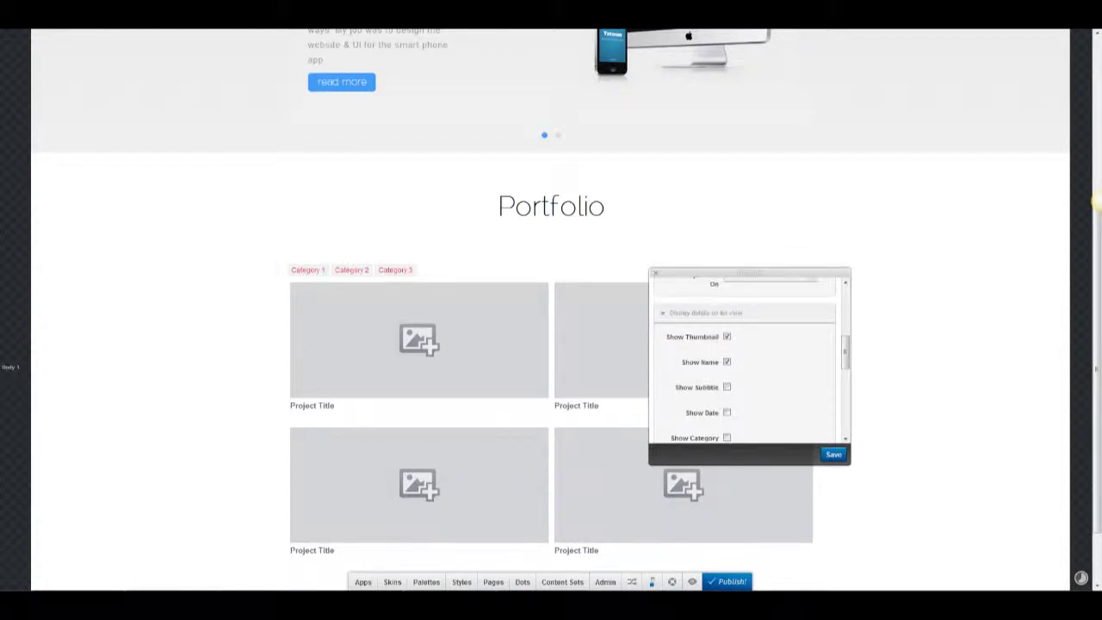
scroll(742, 405, "down", 1)
left_click(728, 355)
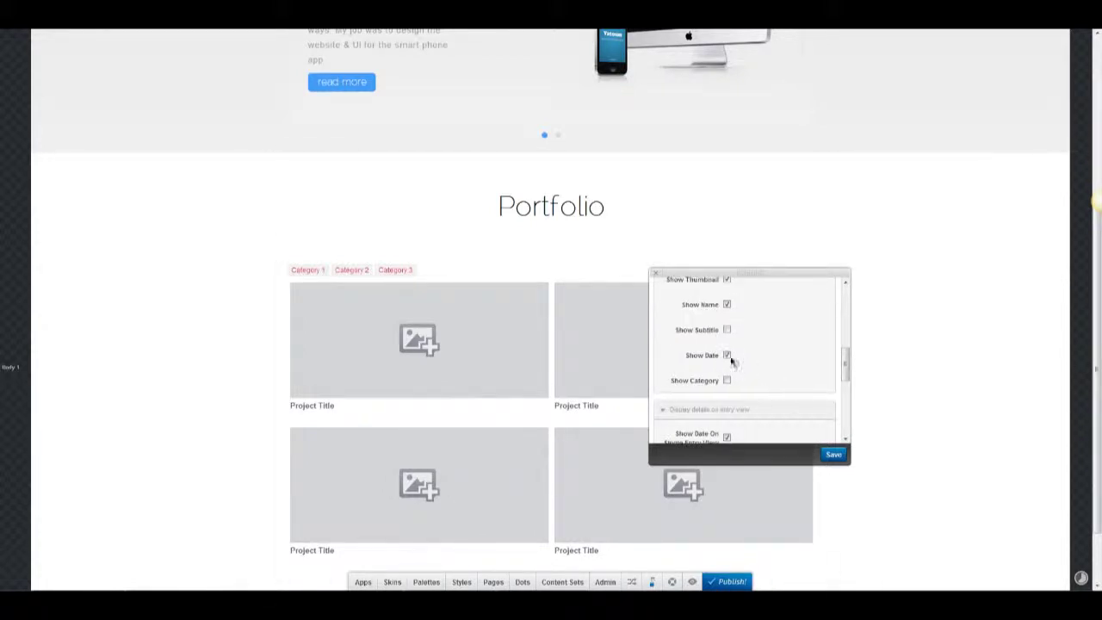
scroll(732, 361, "down", 3)
Give the grid a blue Colorize rollover at High intensity and save.
left_click(732, 412)
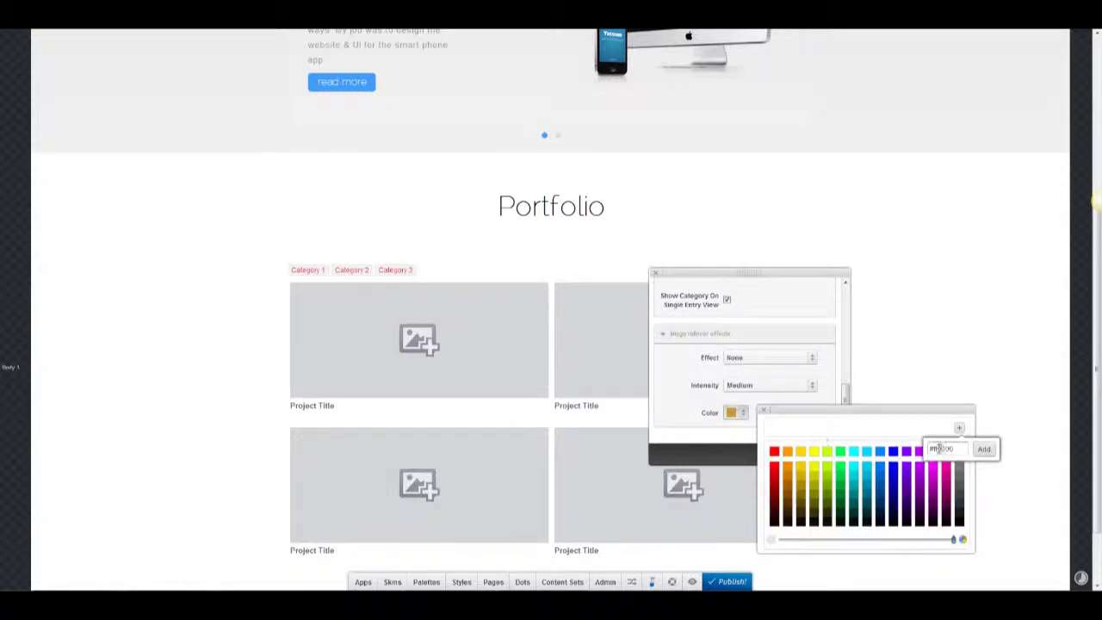
left_click(985, 449)
left_click(768, 385)
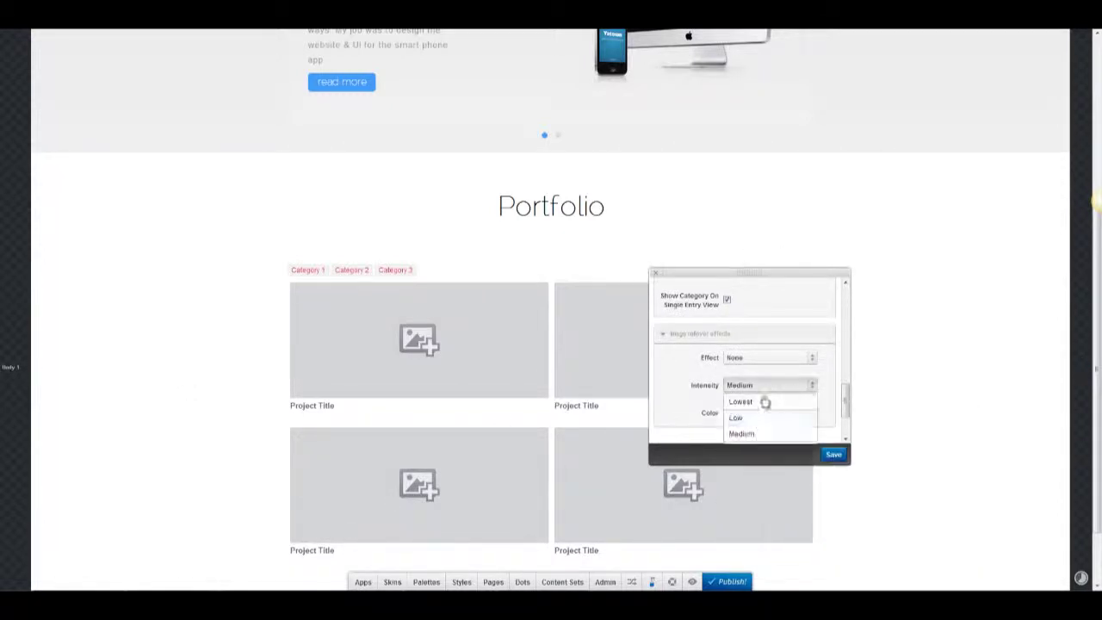
scroll(761, 421, "down", 1)
left_click(761, 392)
left_click(763, 300)
left_click(758, 335)
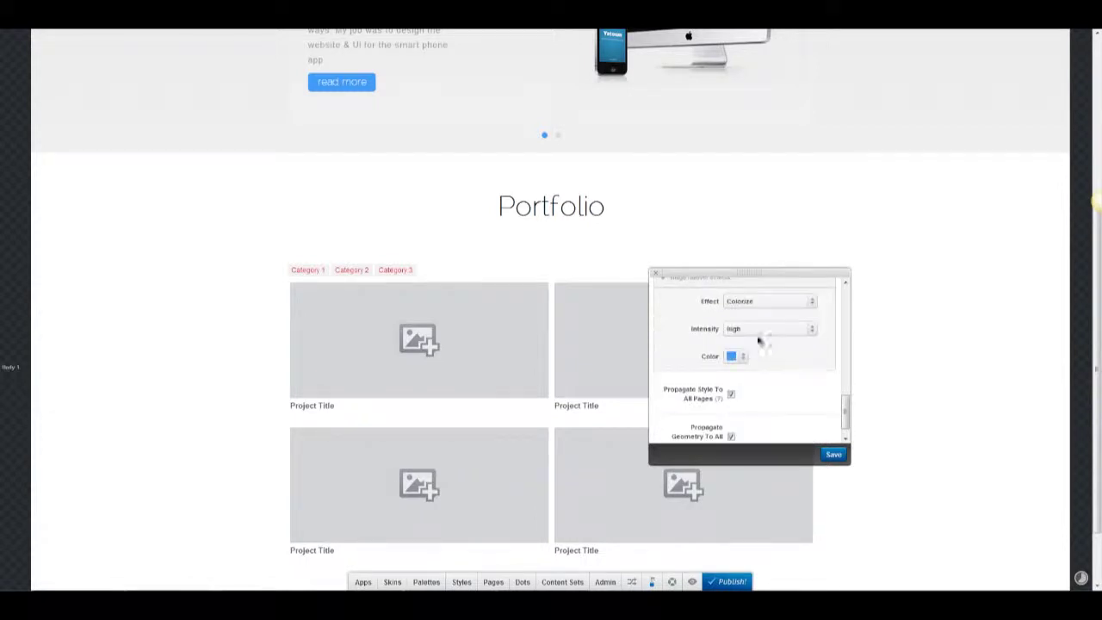
scroll(801, 396, "down", 1)
left_click(834, 455)
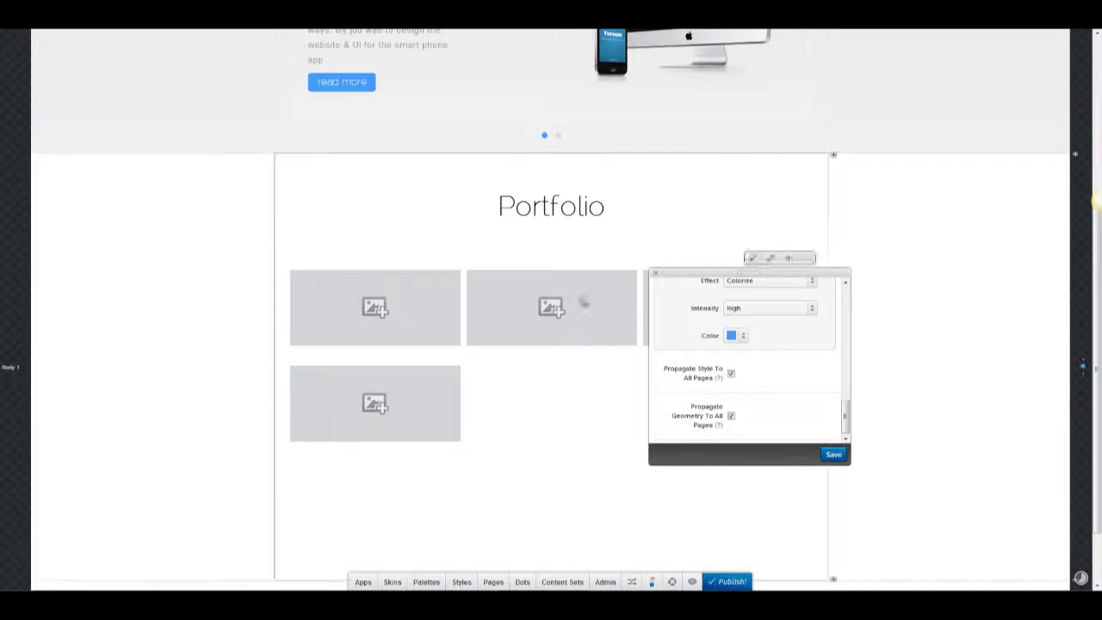
left_click(653, 276)
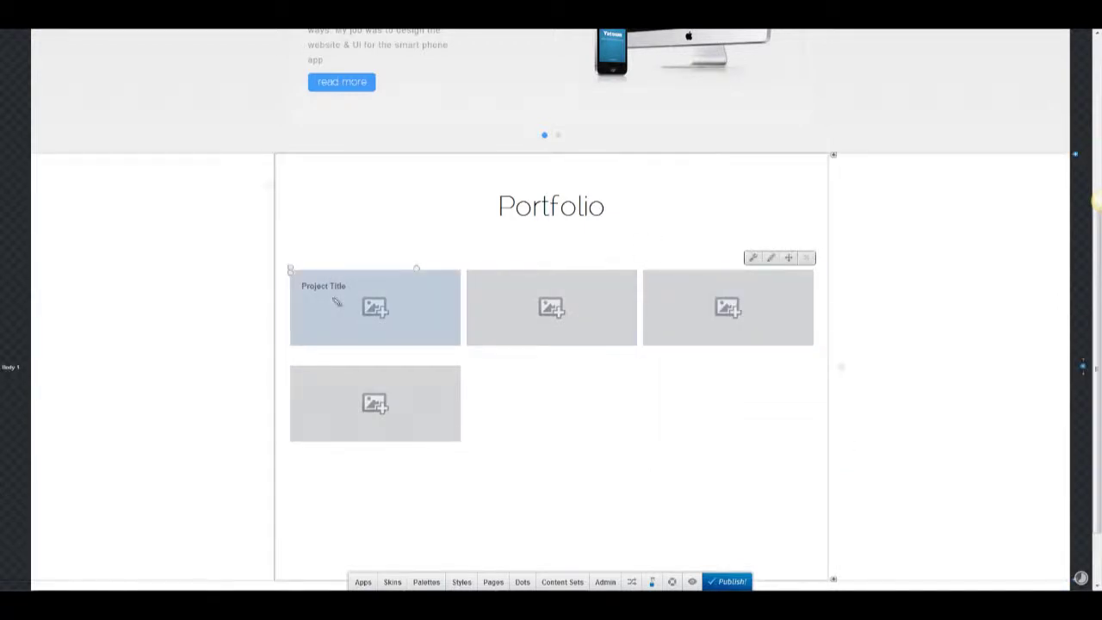
Give the first project portfolio-1.jpg and name it 'Web, Logo & UI Design for Vilodeo'.
left_click(772, 258)
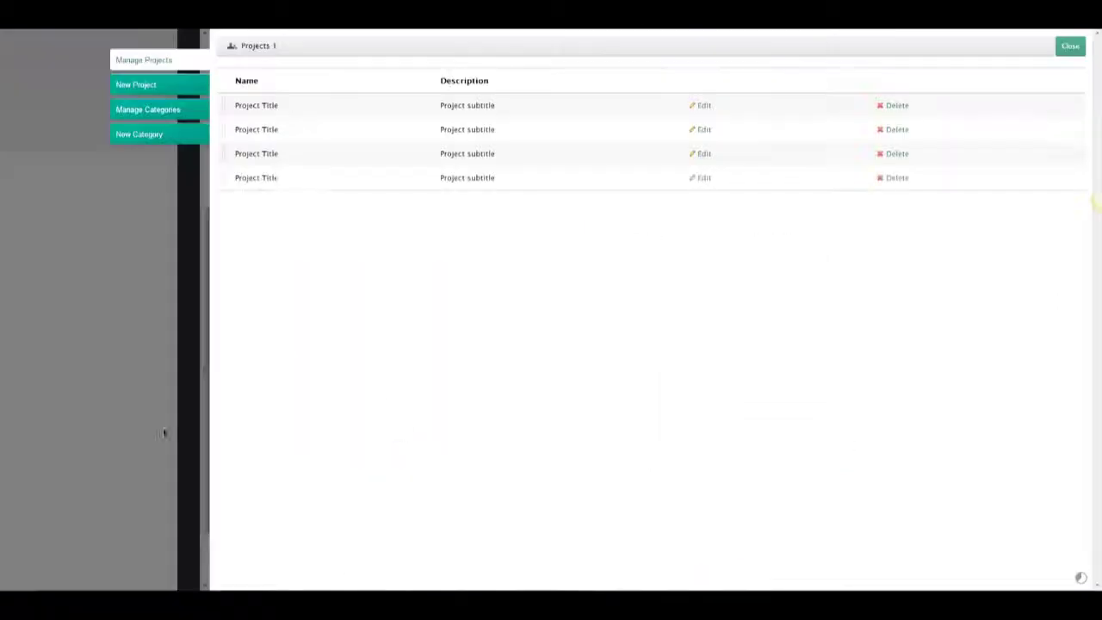
left_click(703, 107)
left_click(977, 101)
left_click(507, 464)
left_click(557, 402)
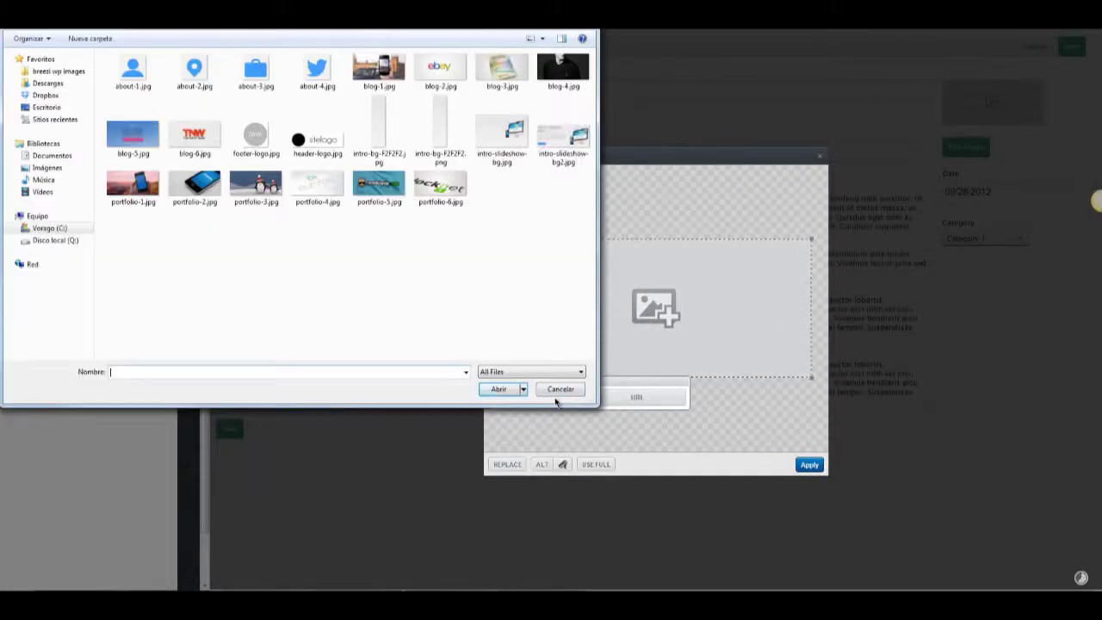
double_click(136, 180)
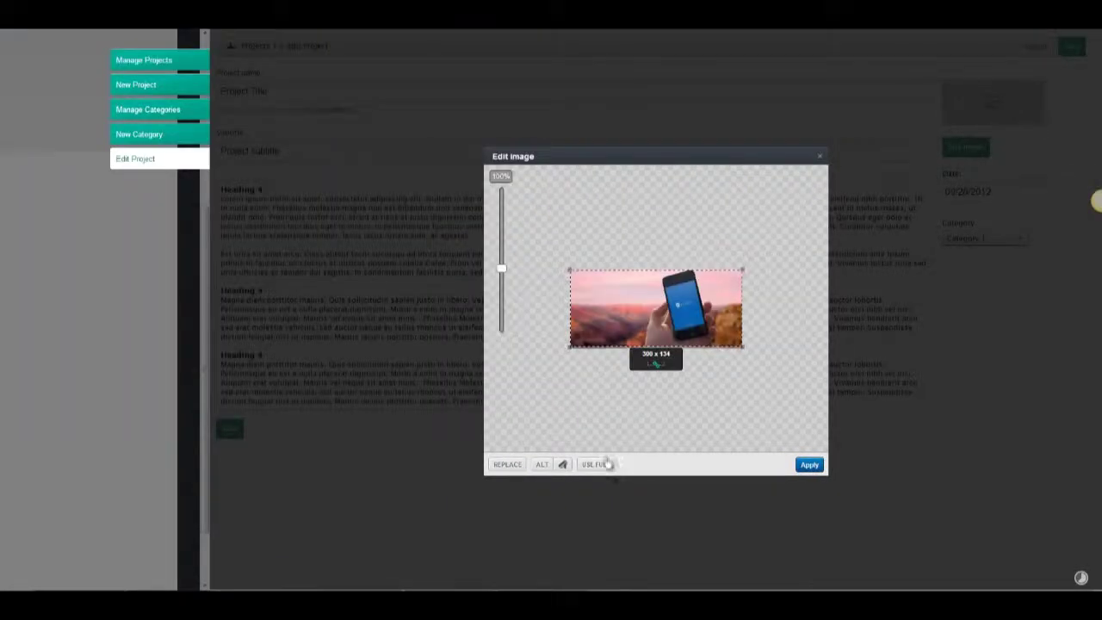
left_click(806, 465)
triple_click(351, 85)
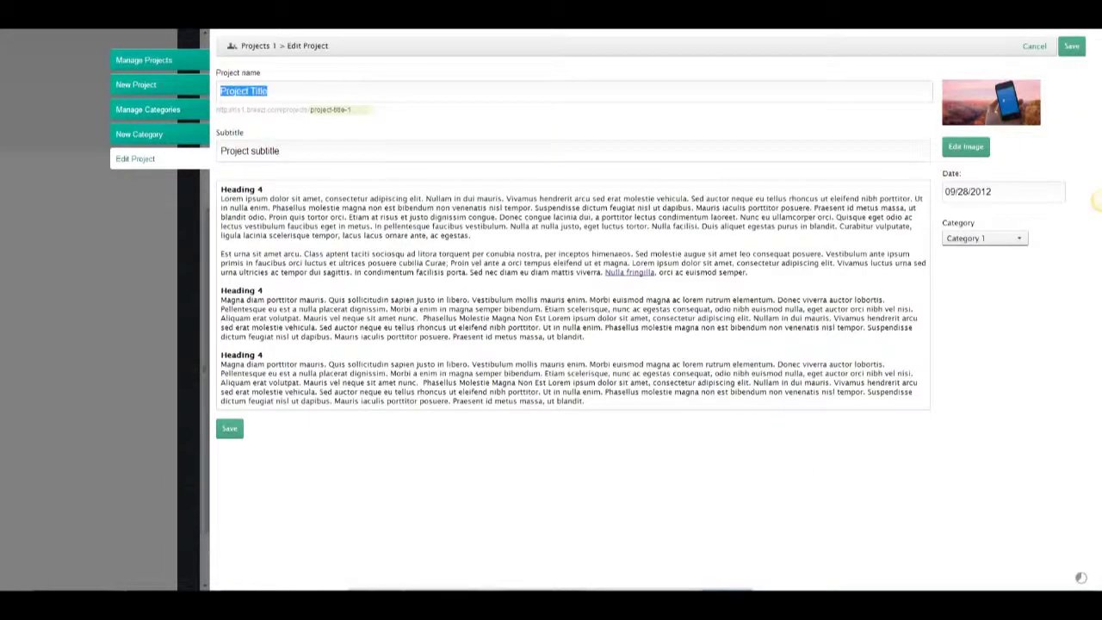
type("Web, Logo & UI Design for Vilodeo")
key("Tab")
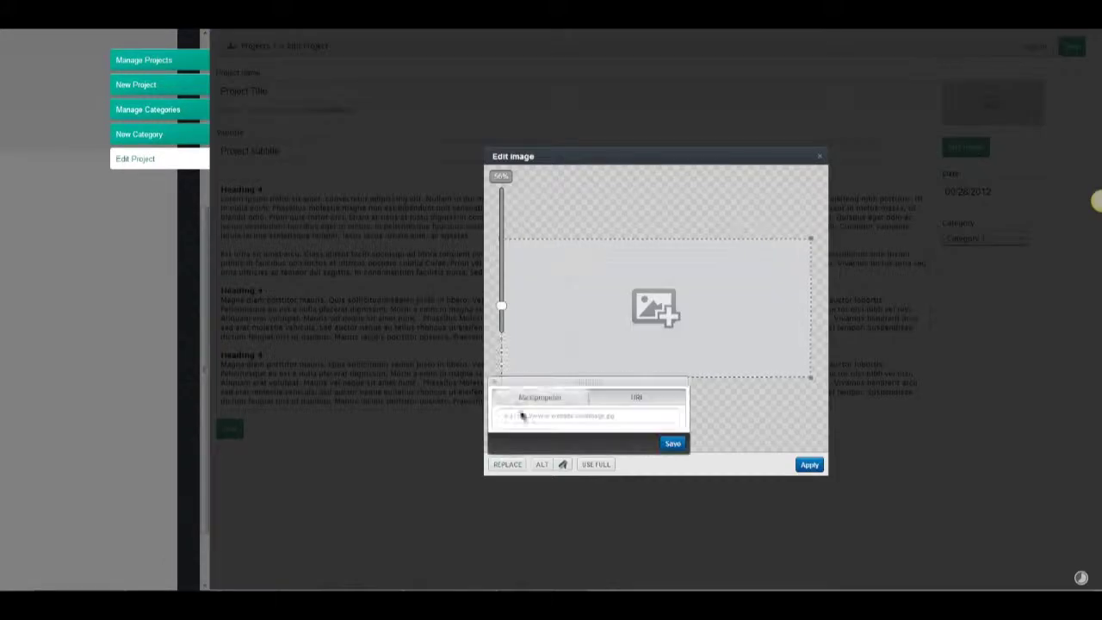
Replace the second project's image with the blue-phone photo portfolio-2.jpg.
left_click(522, 416)
double_click(195, 185)
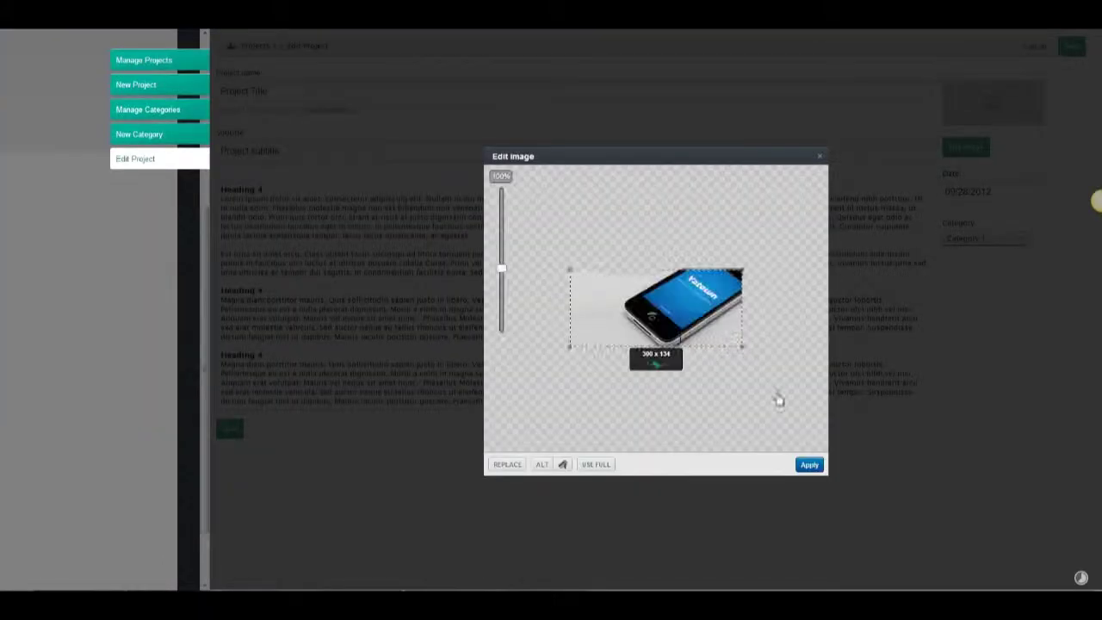
left_click(810, 464)
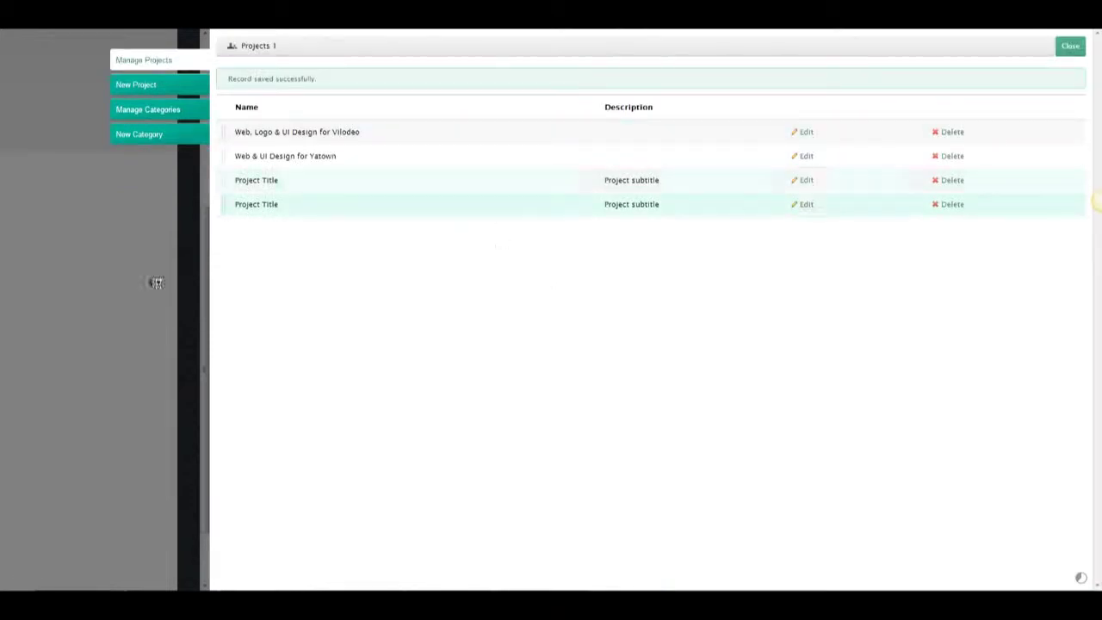
left_click(804, 204)
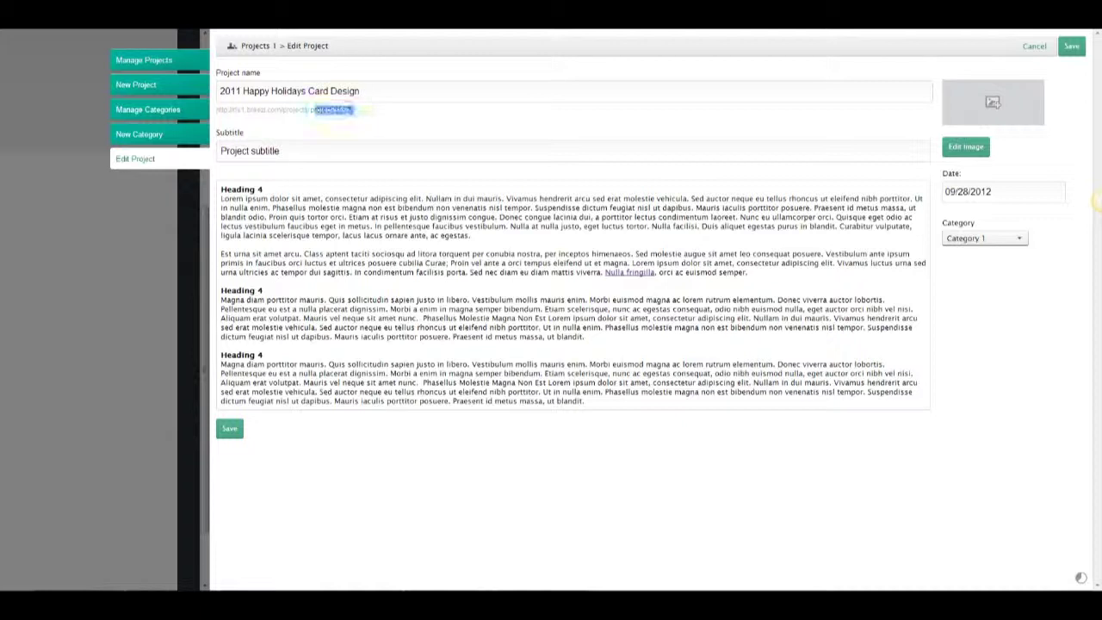
Give the Happy Holidays card project the penguin photo as its image.
key("Tab")
left_click(966, 146)
left_click(507, 464)
left_click(519, 404)
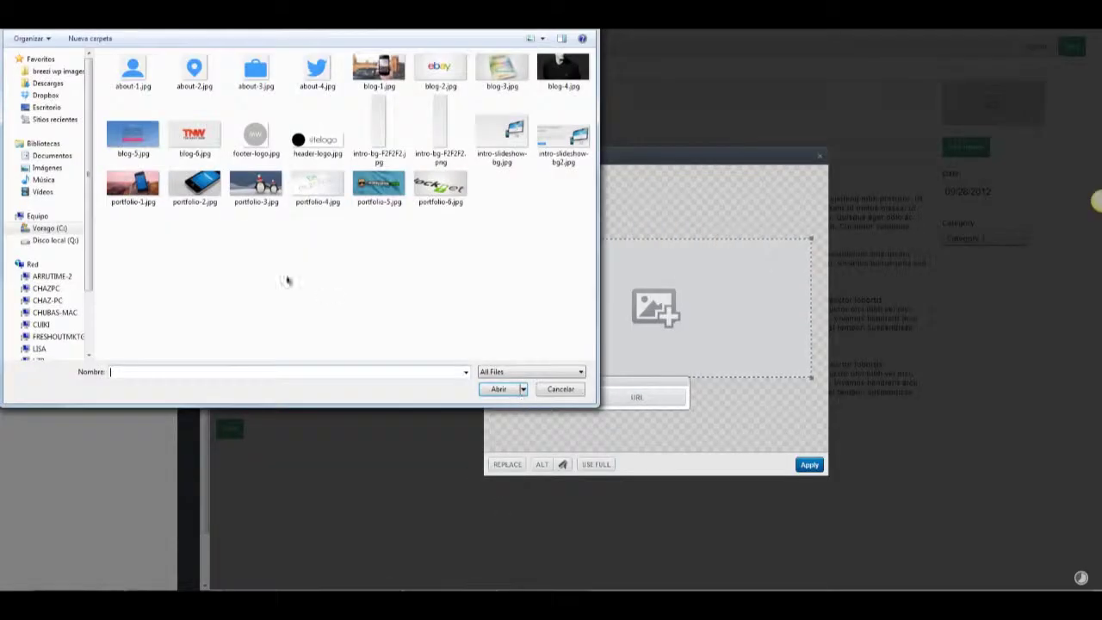
double_click(278, 207)
left_click(801, 465)
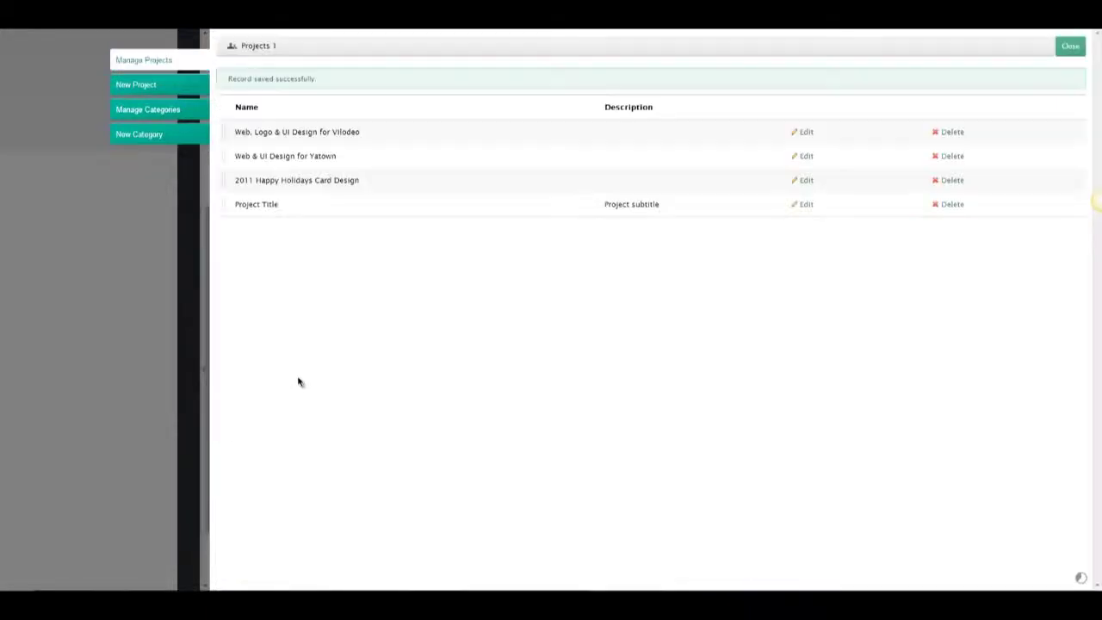
Rename the last placeholder project to Eurotida and upload the Eurotida logo image.
left_click(591, 211)
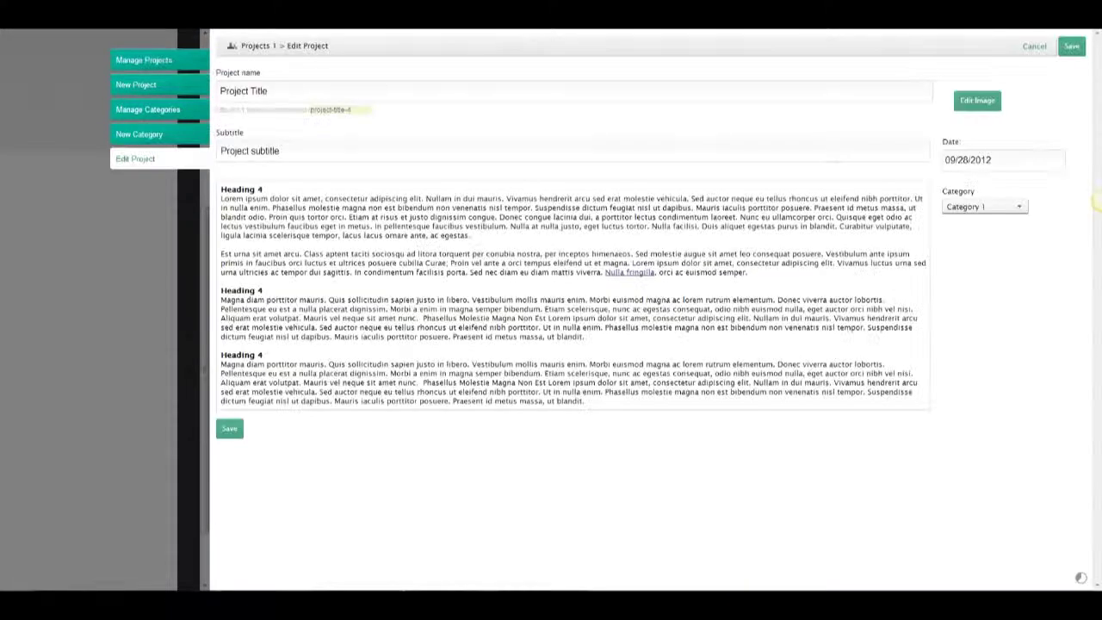
triple_click(352, 89)
type("ess Cards")
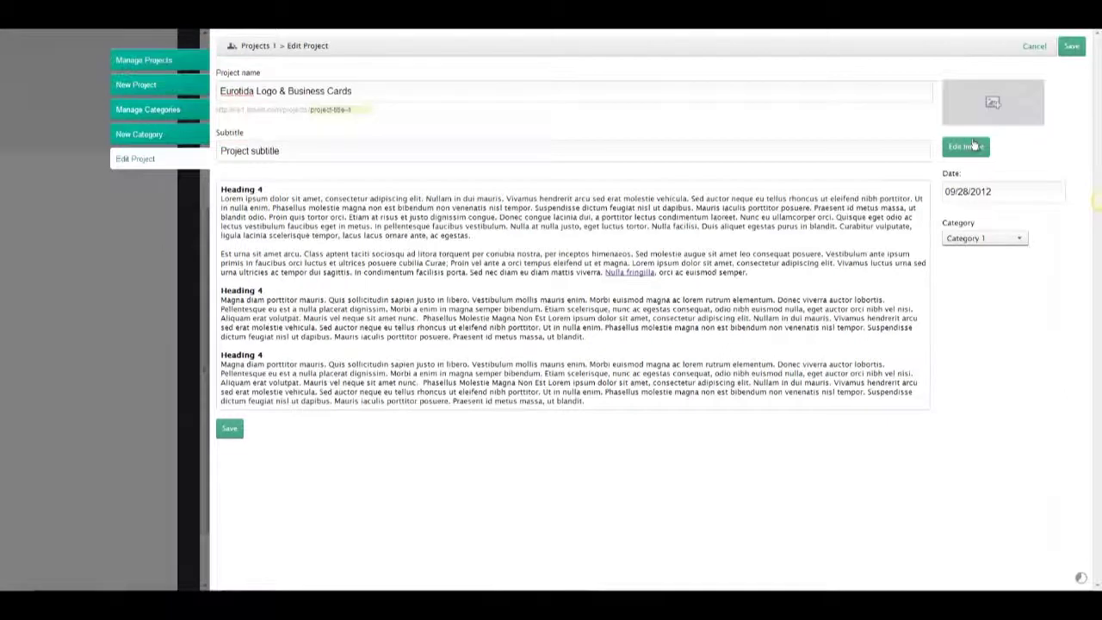
left_click(974, 145)
left_click(510, 464)
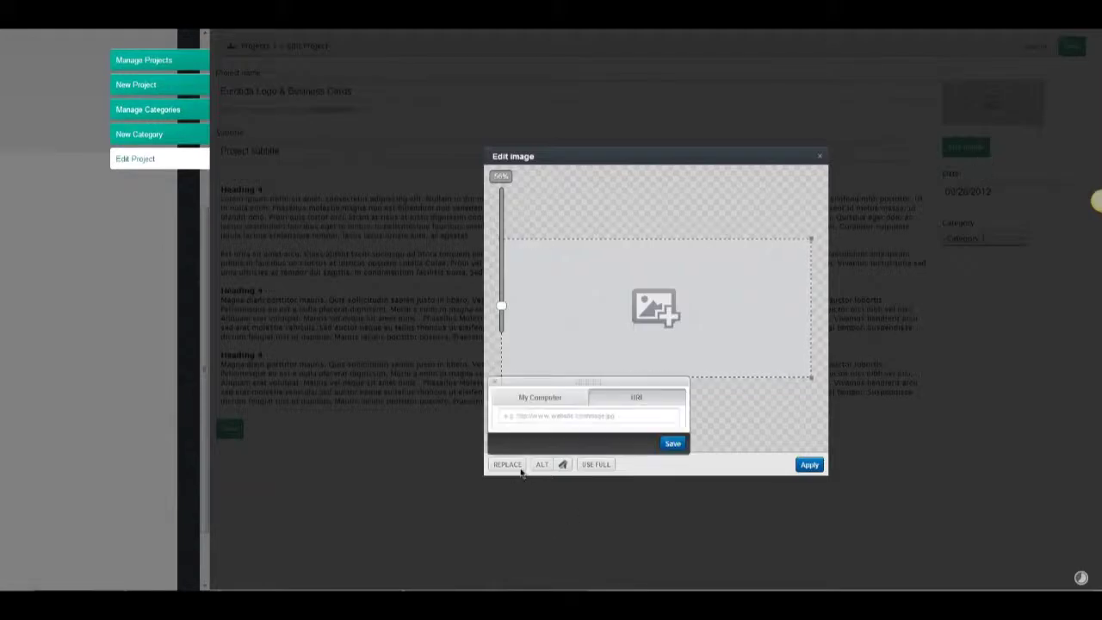
left_click(531, 396)
double_click(316, 186)
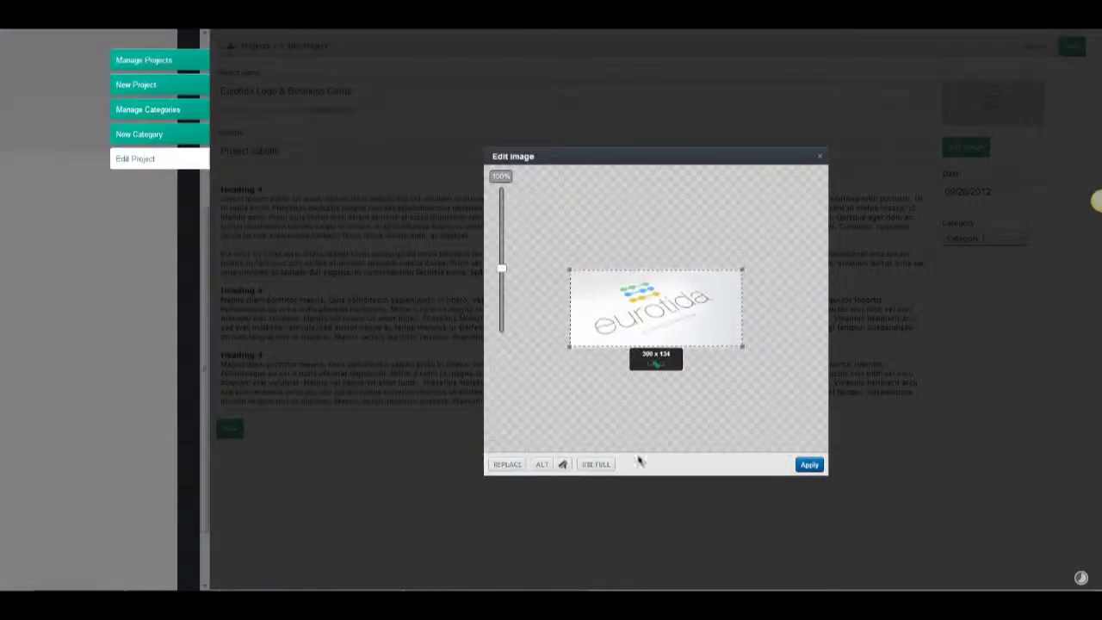
left_click(803, 467)
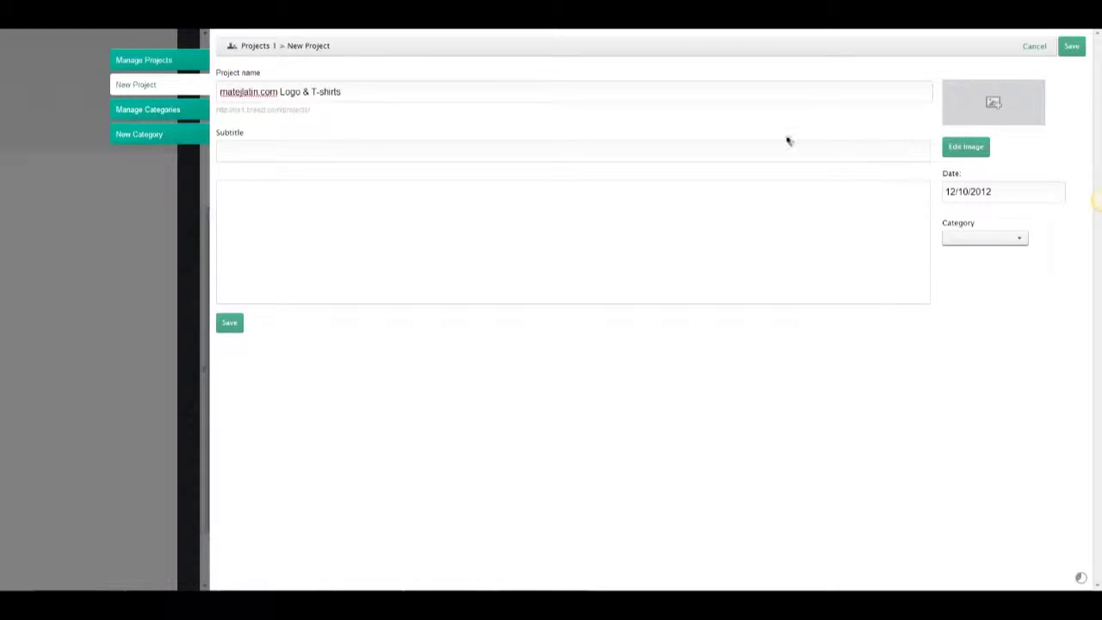
Add the matejlatin.com image to the new project and save it.
left_click(965, 147)
left_click(508, 465)
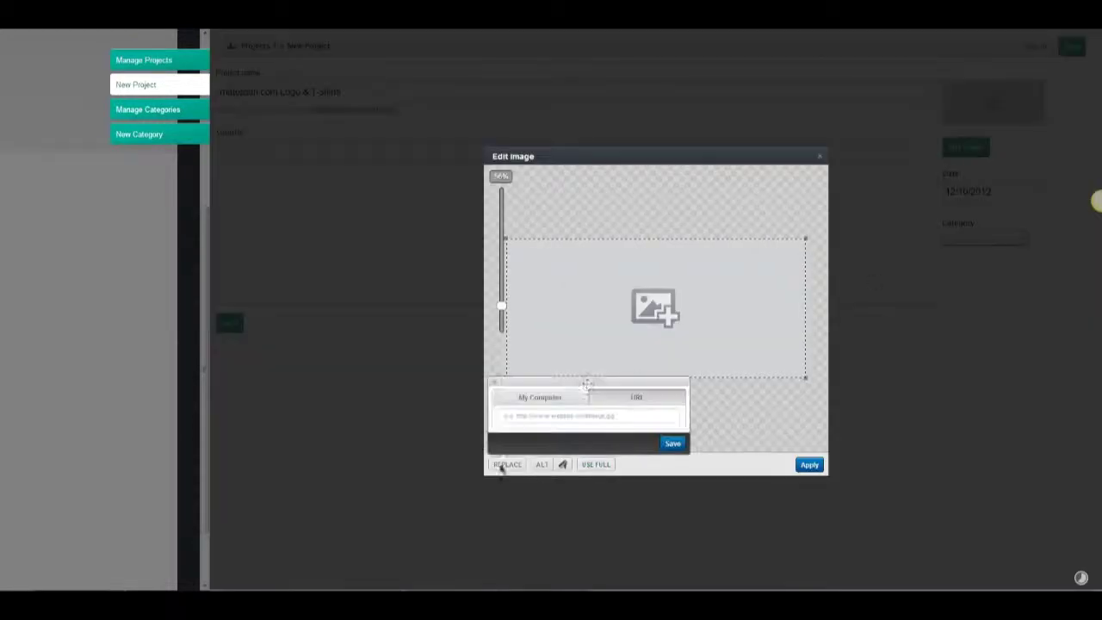
left_click(540, 399)
double_click(381, 191)
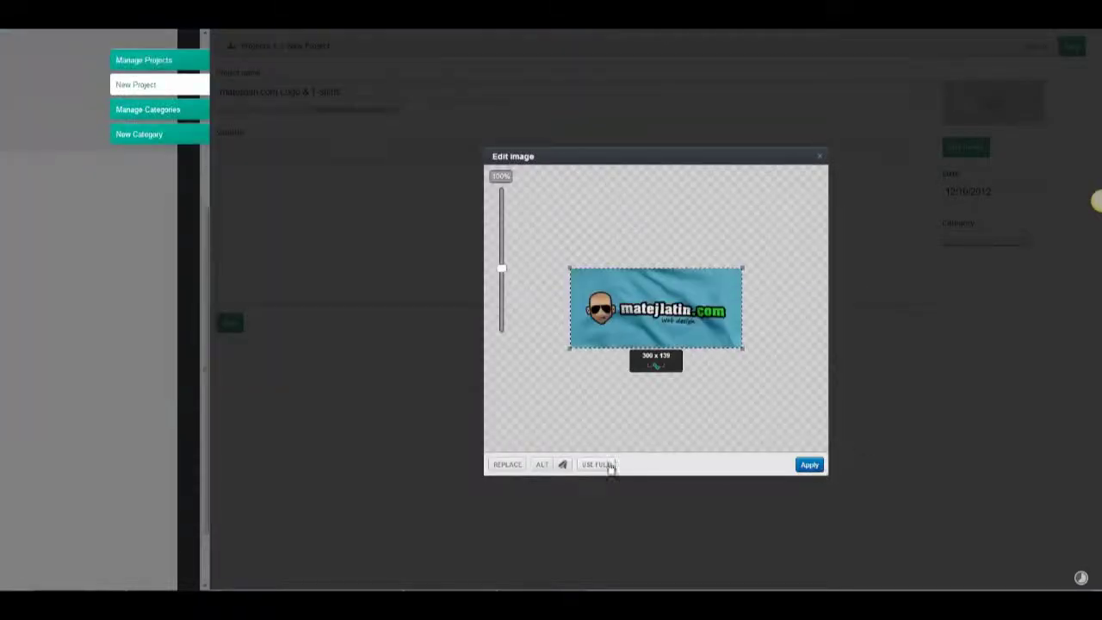
left_click(810, 464)
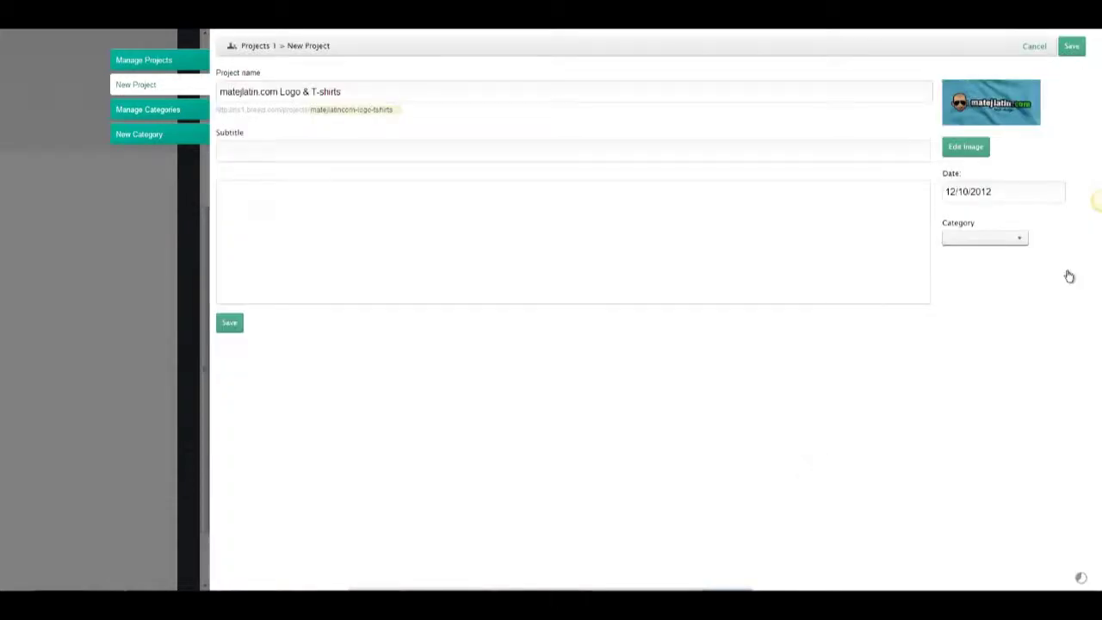
left_click(165, 90)
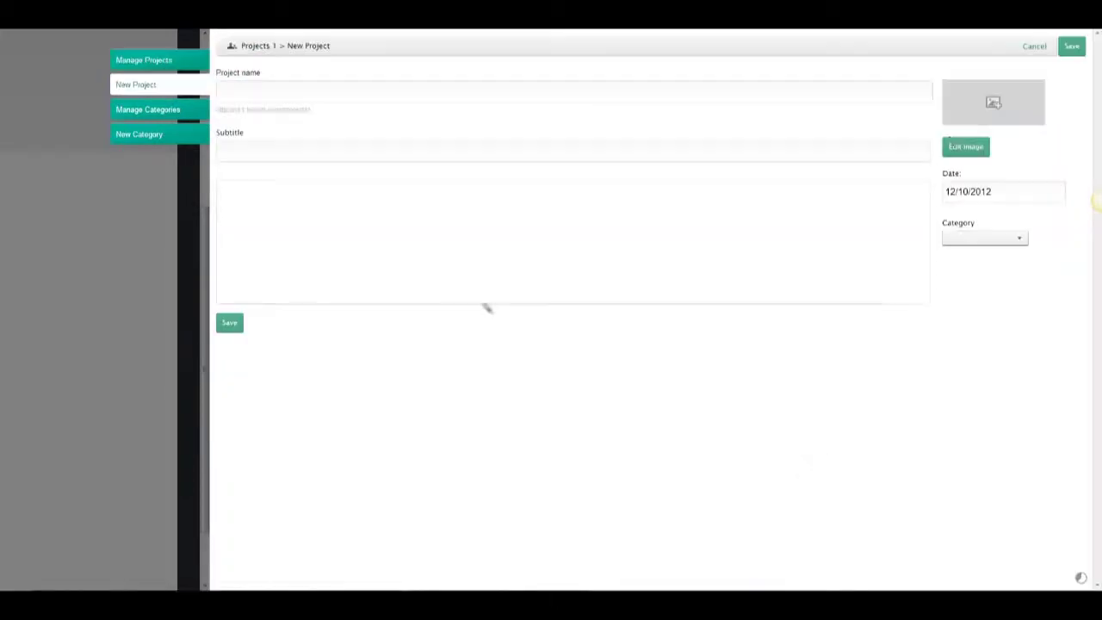
Create the Locknet project with its logo image, save it and close the project manager.
left_click(966, 147)
left_click(669, 377)
left_click(637, 401)
double_click(438, 180)
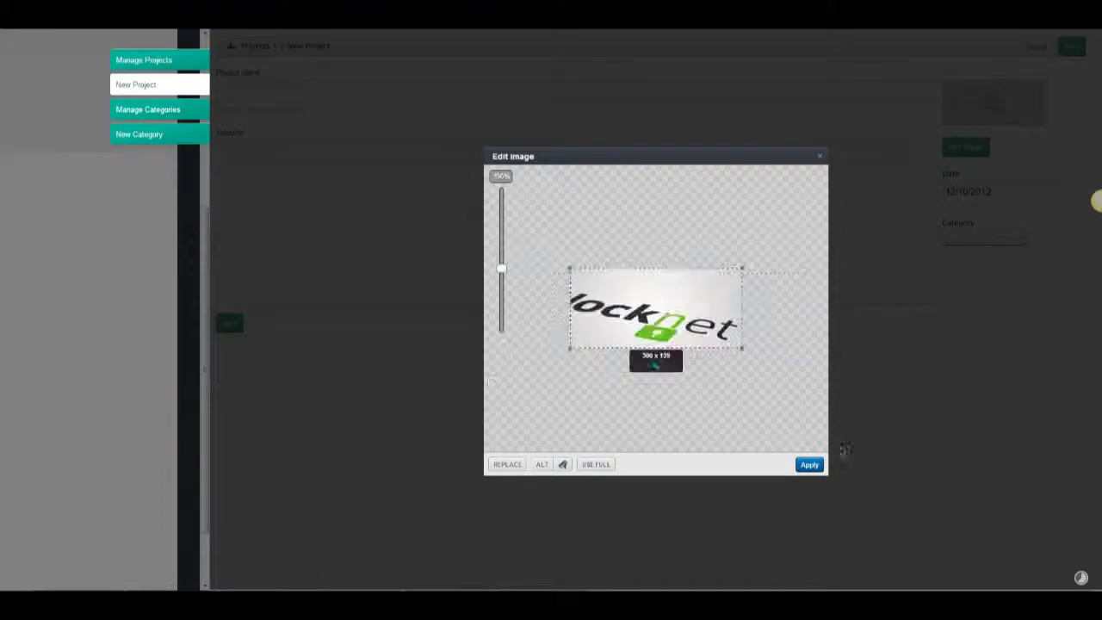
left_click(809, 464)
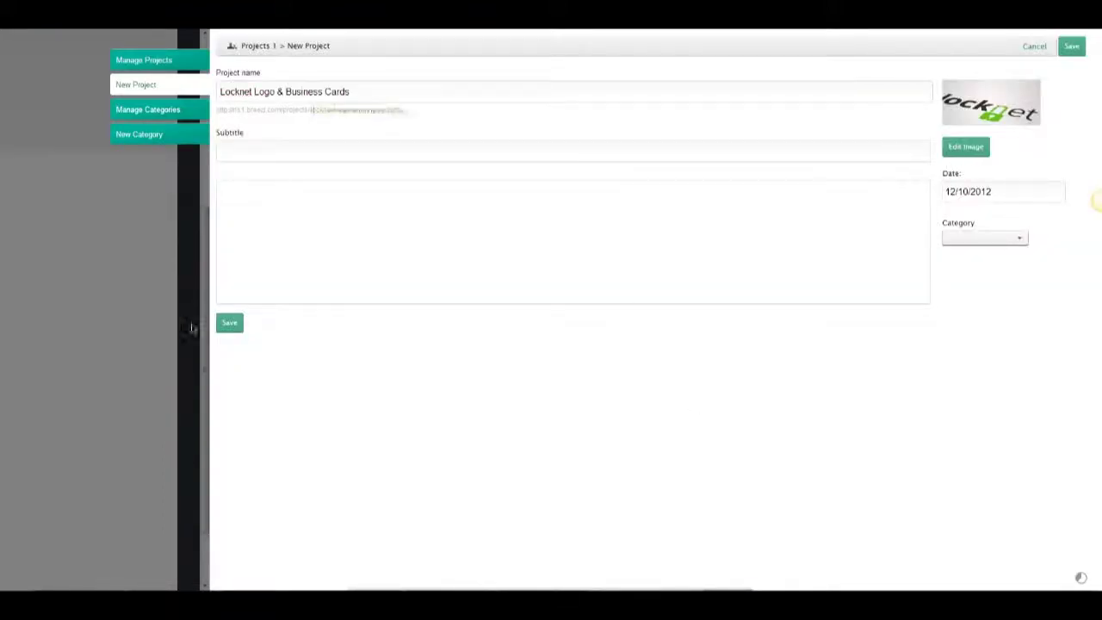
left_click(237, 324)
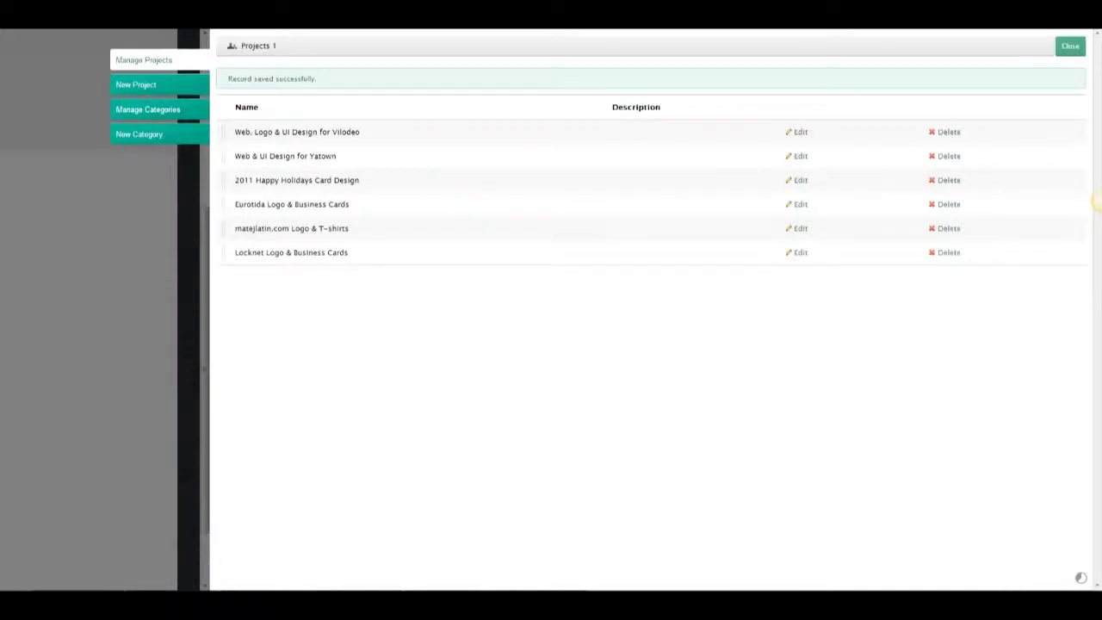
left_click(1073, 49)
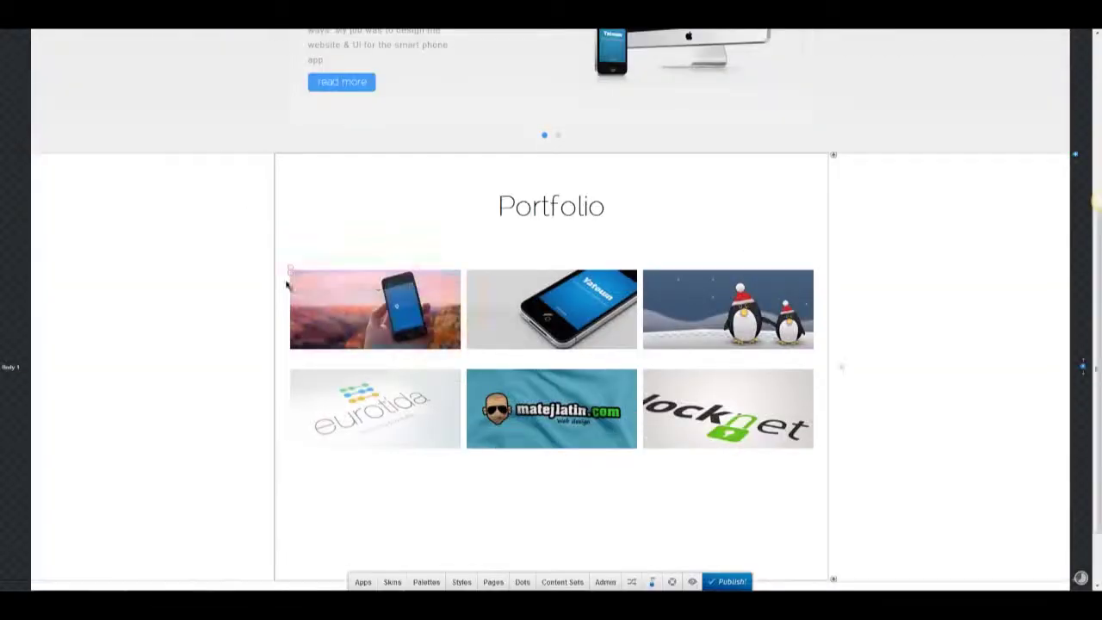
Review the Portfolio block's style settings, then close them.
left_click(771, 257)
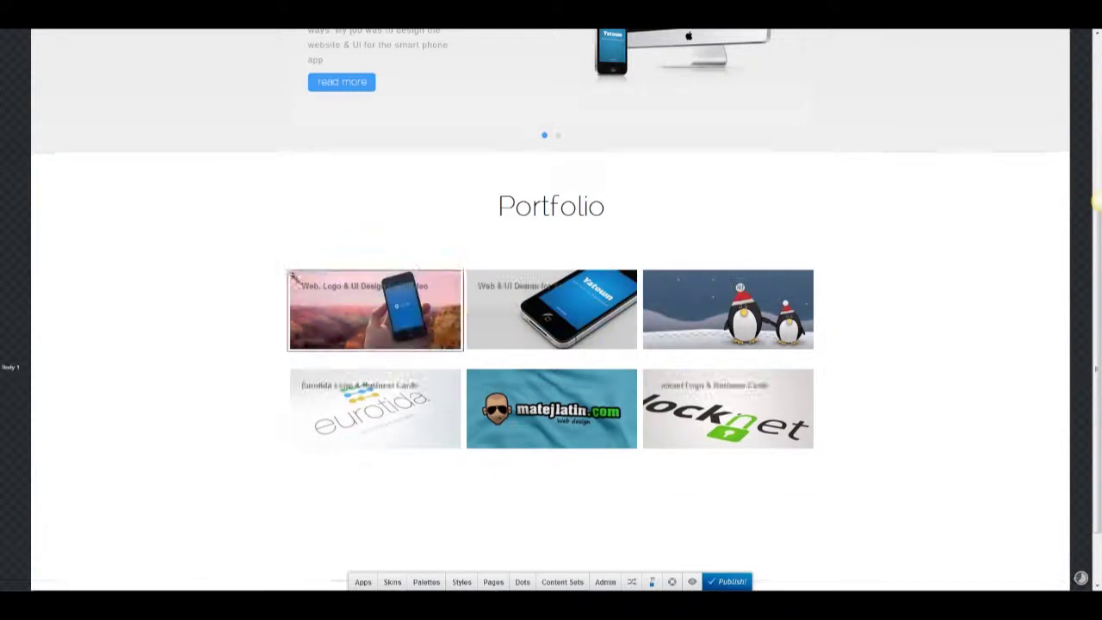
scroll(160, 231, "down", 1)
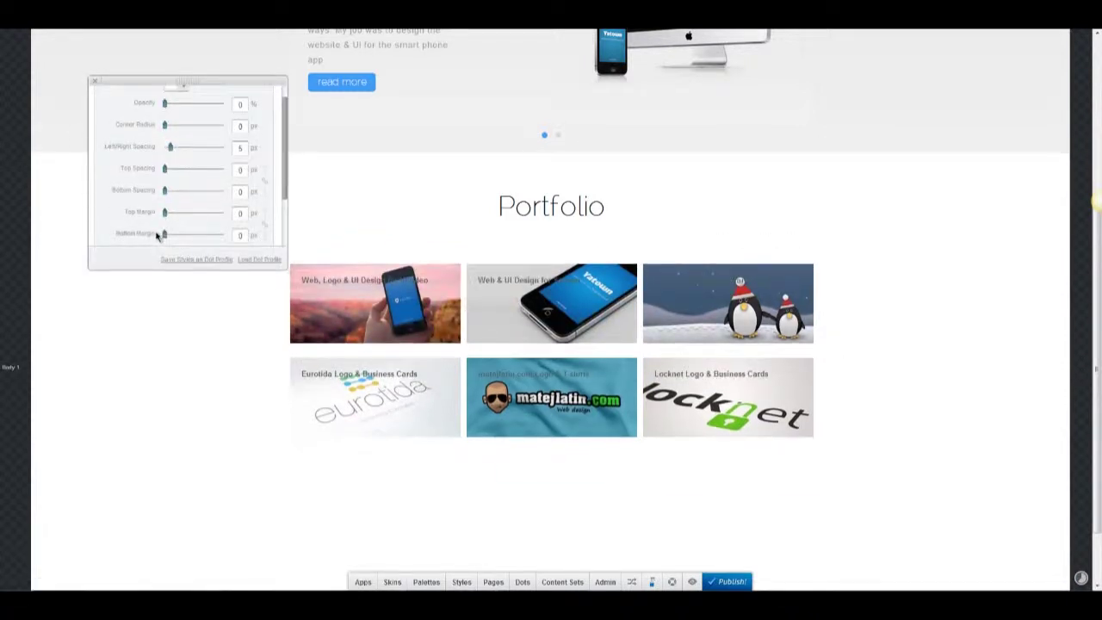
scroll(171, 159, "down", 1)
left_click(94, 81)
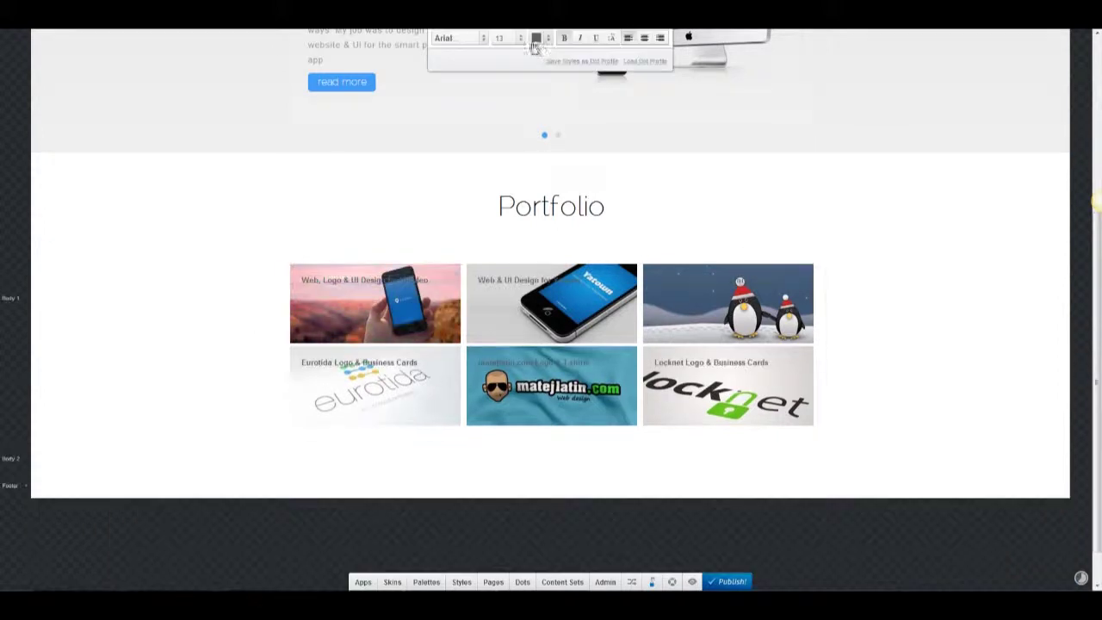
Set the portfolio tile captions to RalewayThin at size 30, keeping the default colour.
left_click(472, 37)
type("raleway")
left_click(475, 66)
left_click(520, 37)
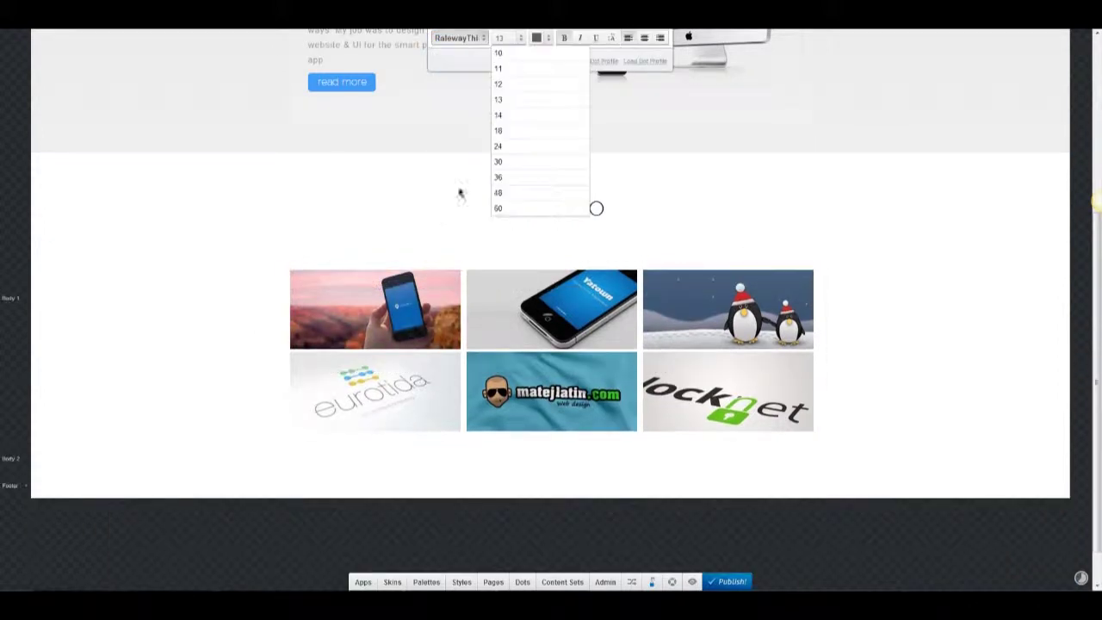
left_click(545, 42)
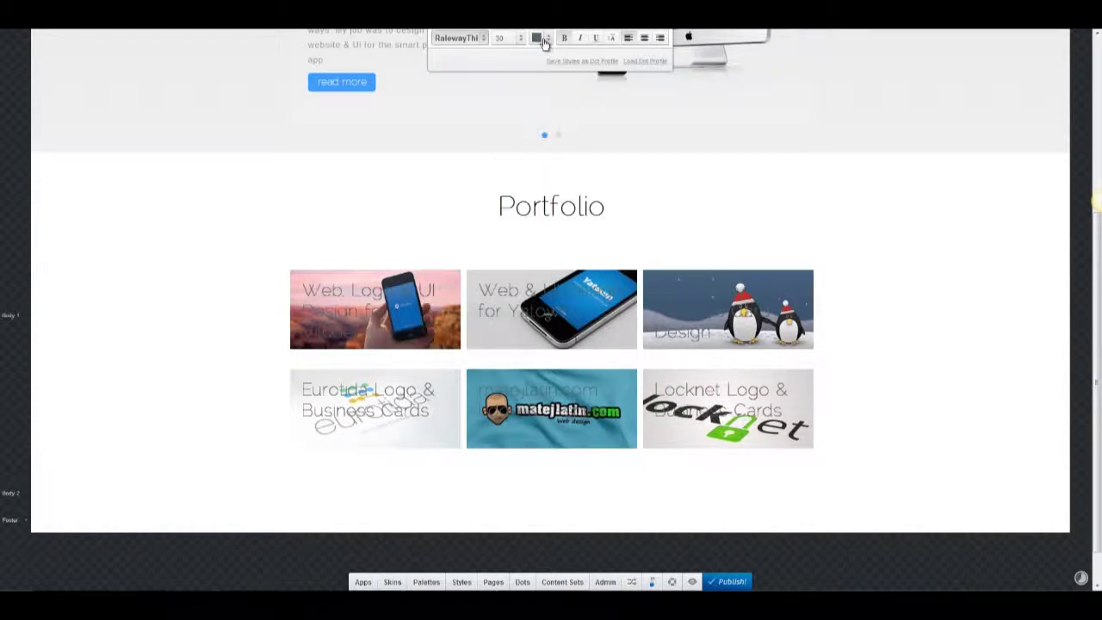
left_click(283, 315)
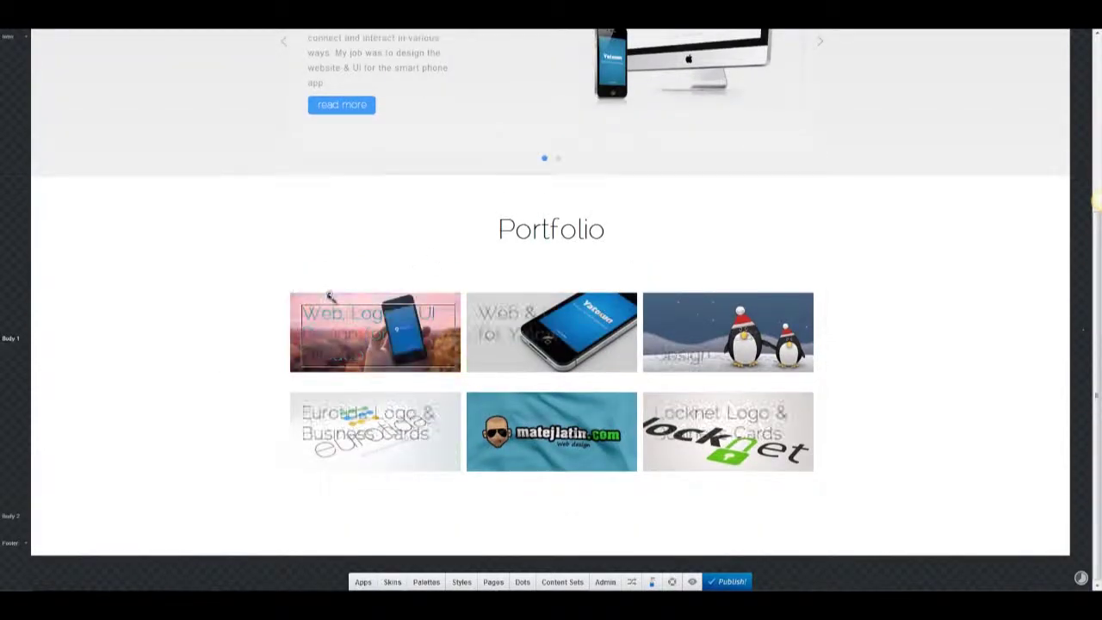
left_click(536, 38)
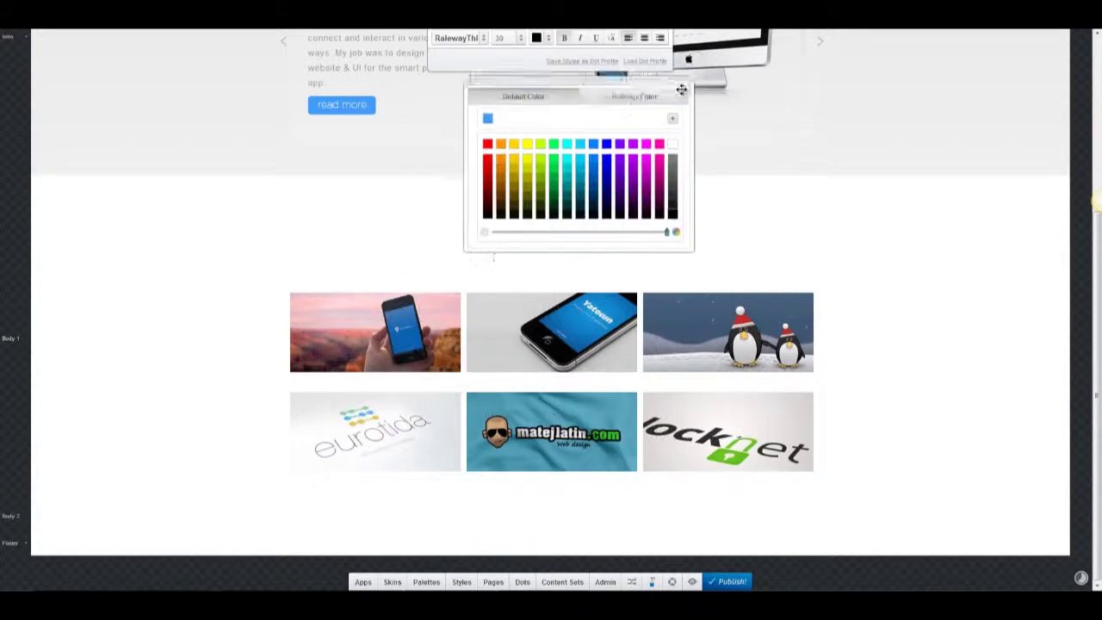
left_click(475, 94)
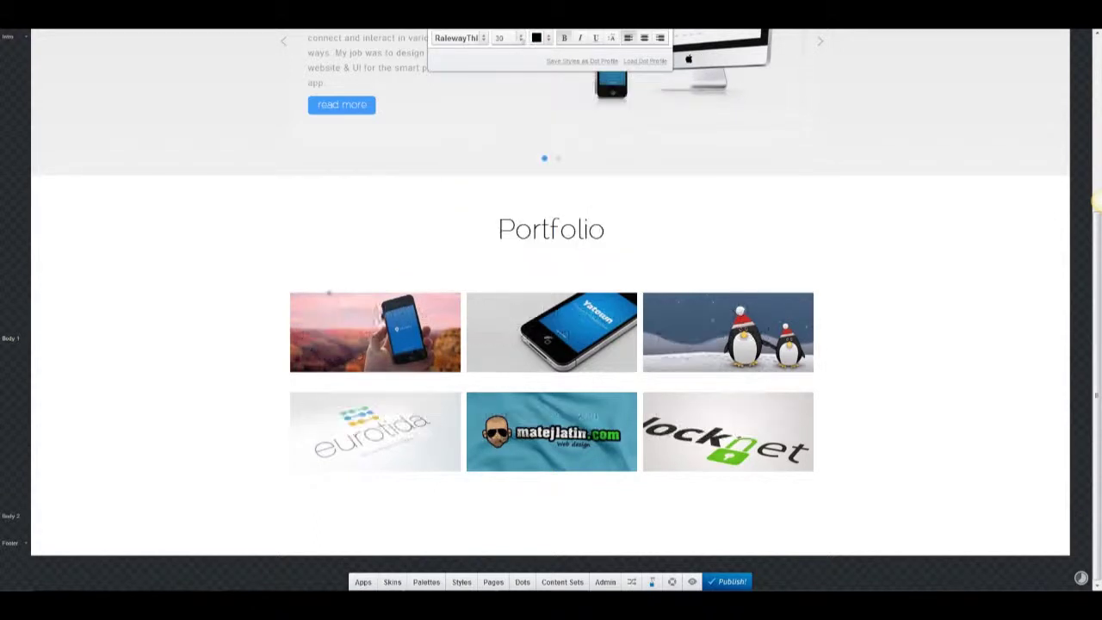
left_click(260, 317)
Apply the Blend image effect to the portfolio project tiles.
left_click(752, 281)
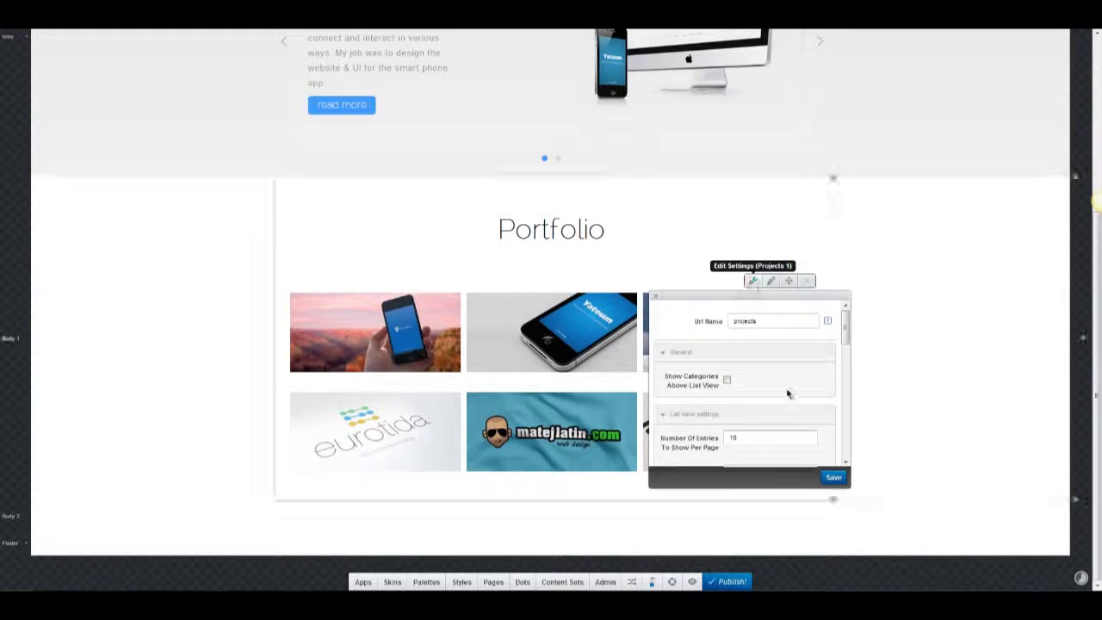
scroll(788, 393, "down", 10)
left_click(774, 323)
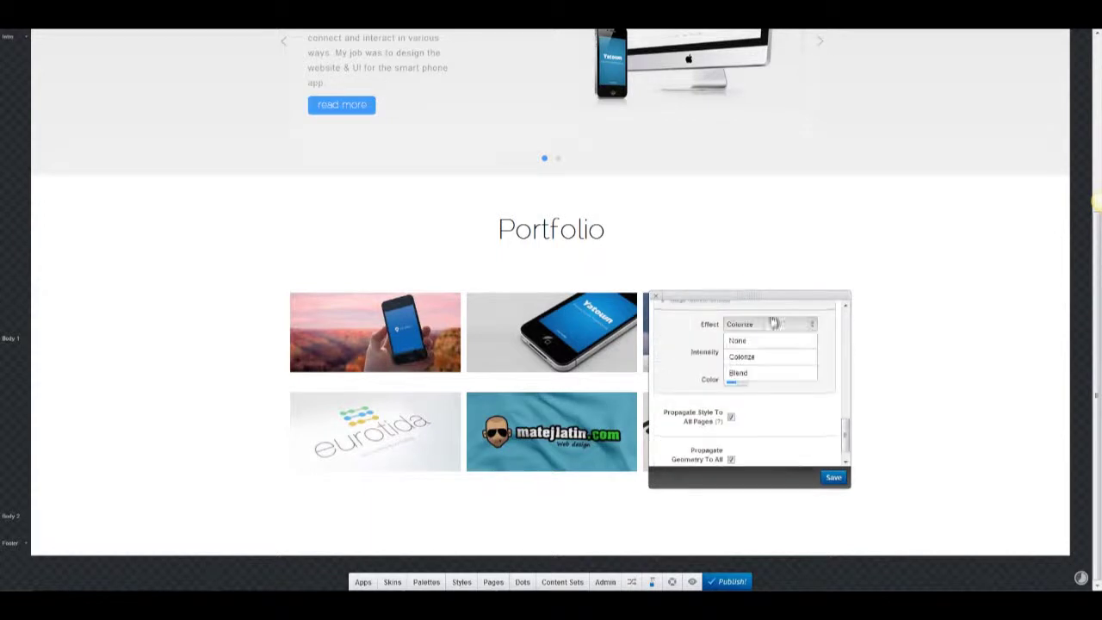
left_click(754, 374)
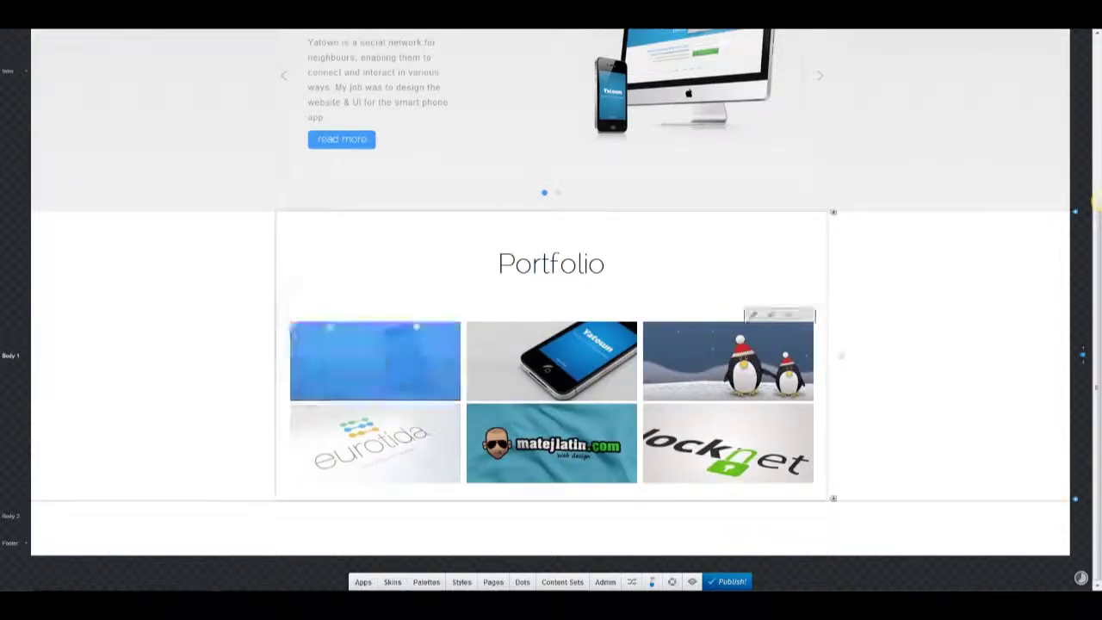
Set the tiles' hover overlay colour to blue.
left_click(535, 38)
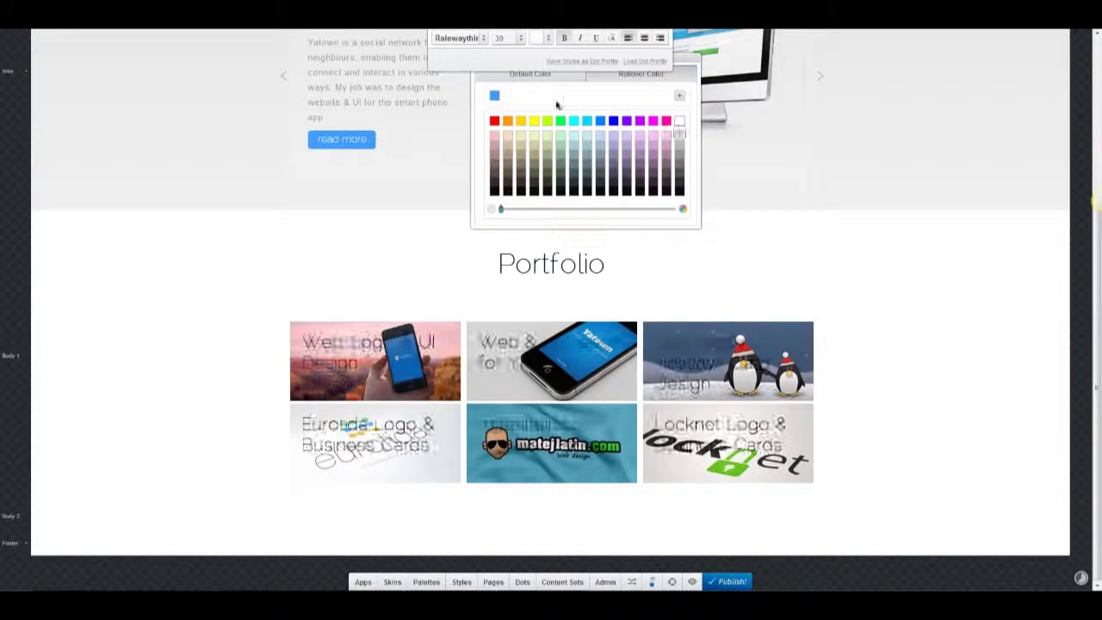
left_click(141, 310)
left_click(419, 359)
left_click(536, 38)
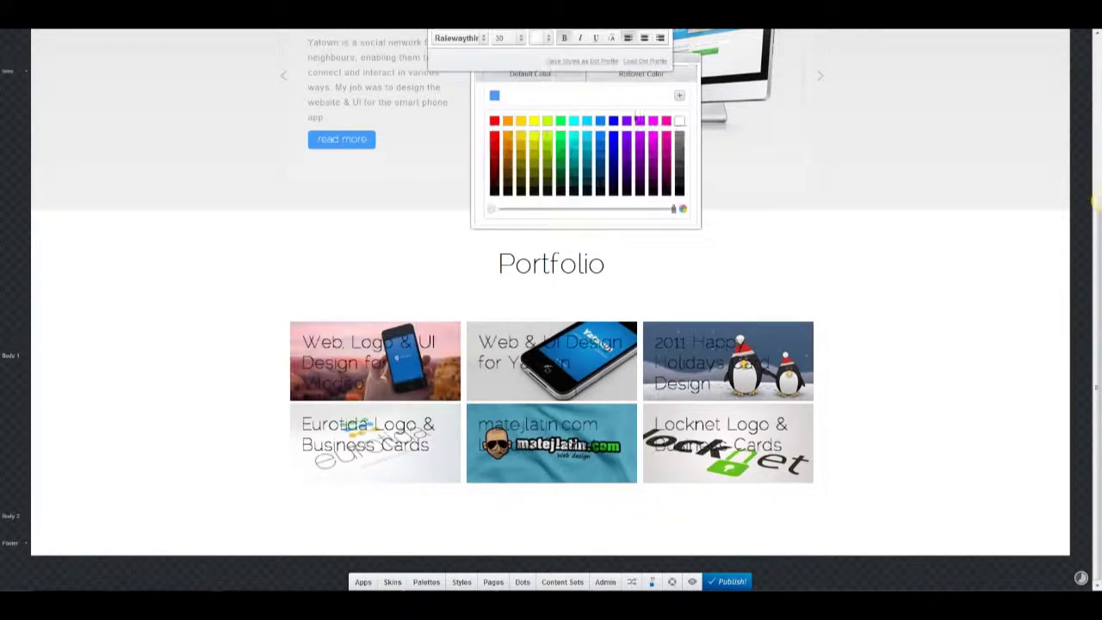
left_click(327, 352)
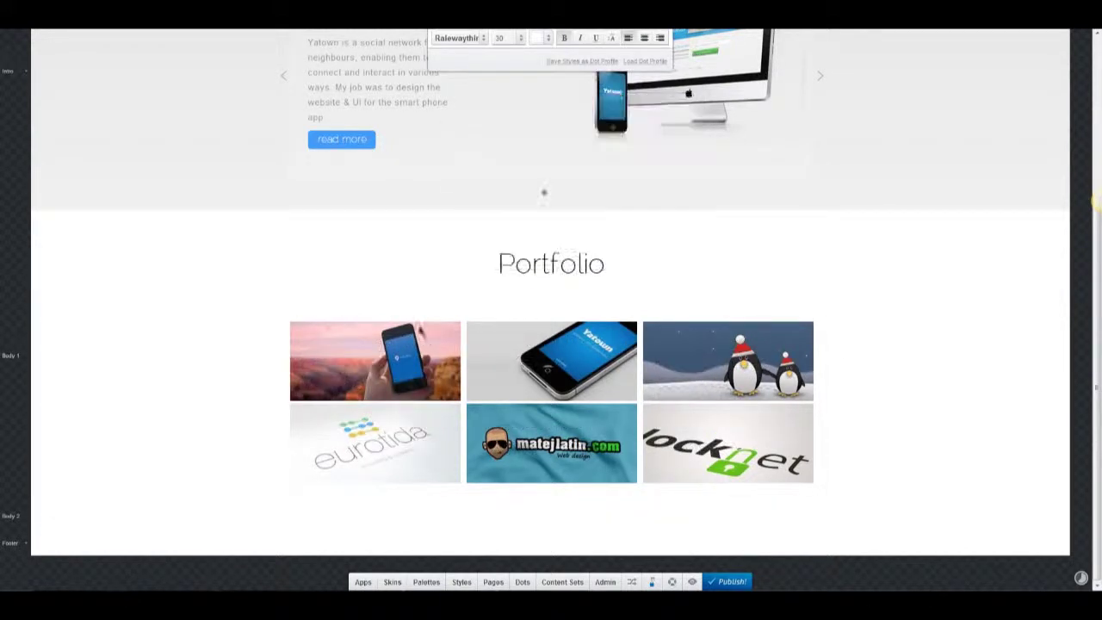
left_click(327, 352)
left_click(536, 38)
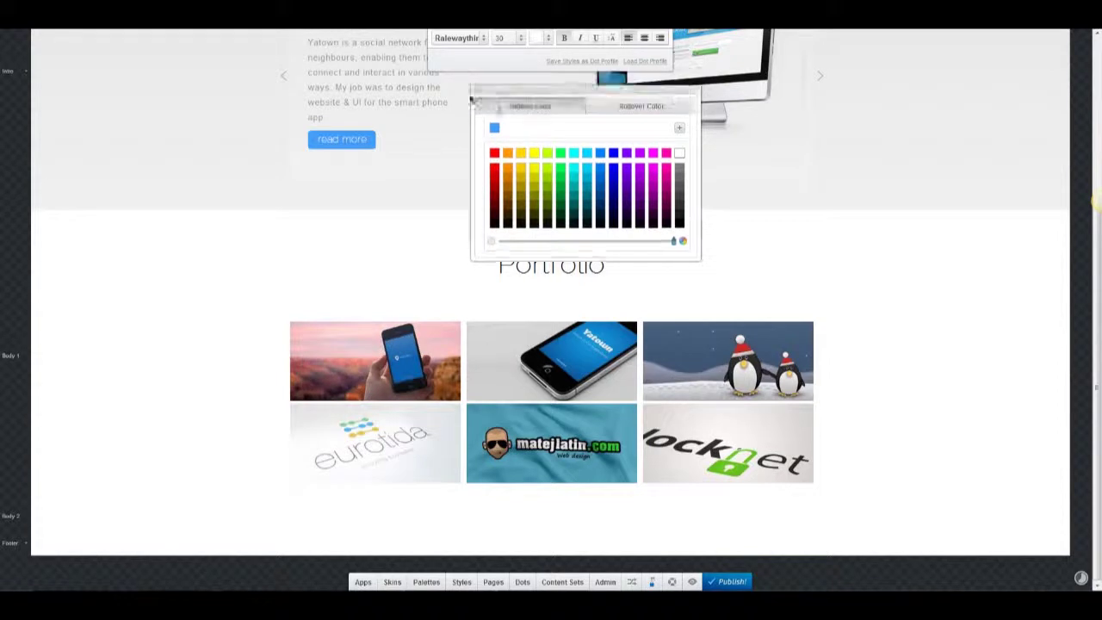
left_click(358, 362)
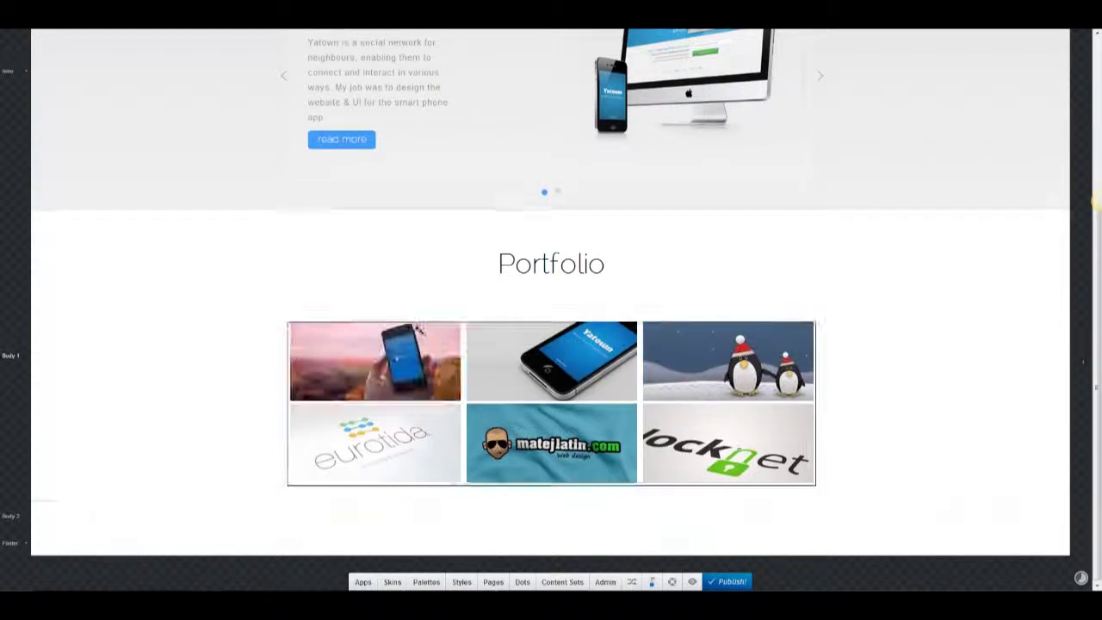
Check the gallery styles and tile text colour, then bring up the Apps list.
left_click(270, 250)
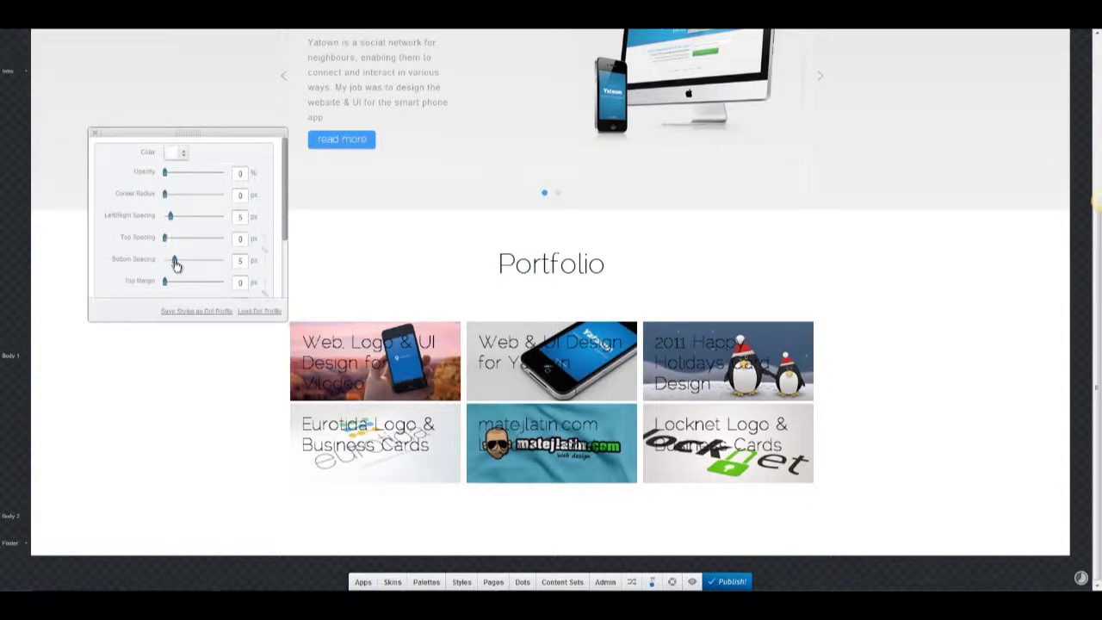
left_click(566, 369)
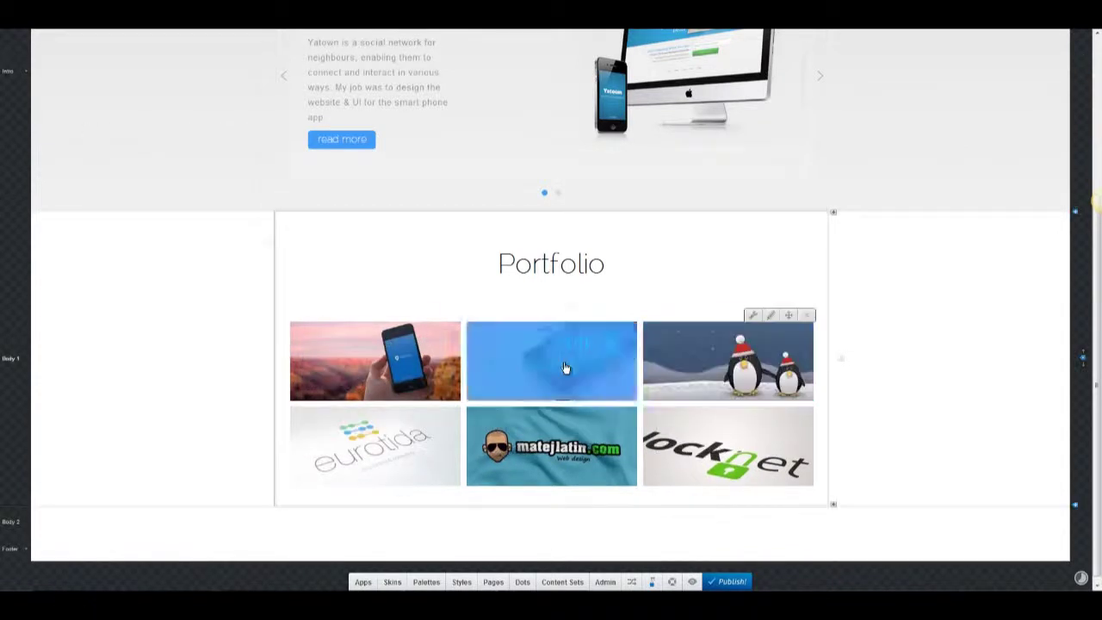
left_click(543, 38)
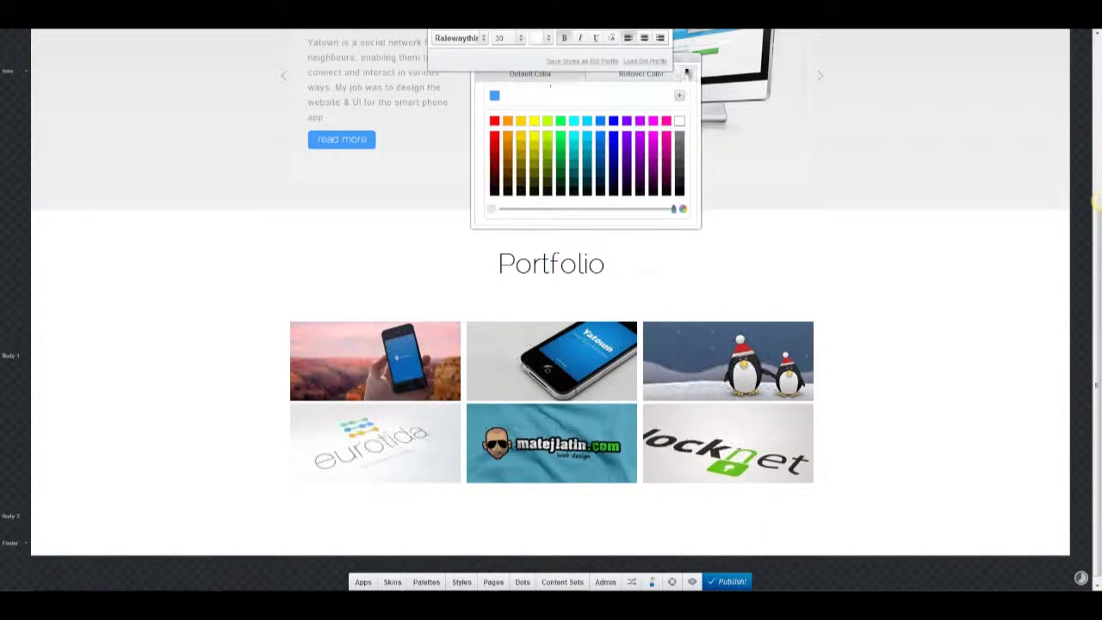
left_click(392, 405)
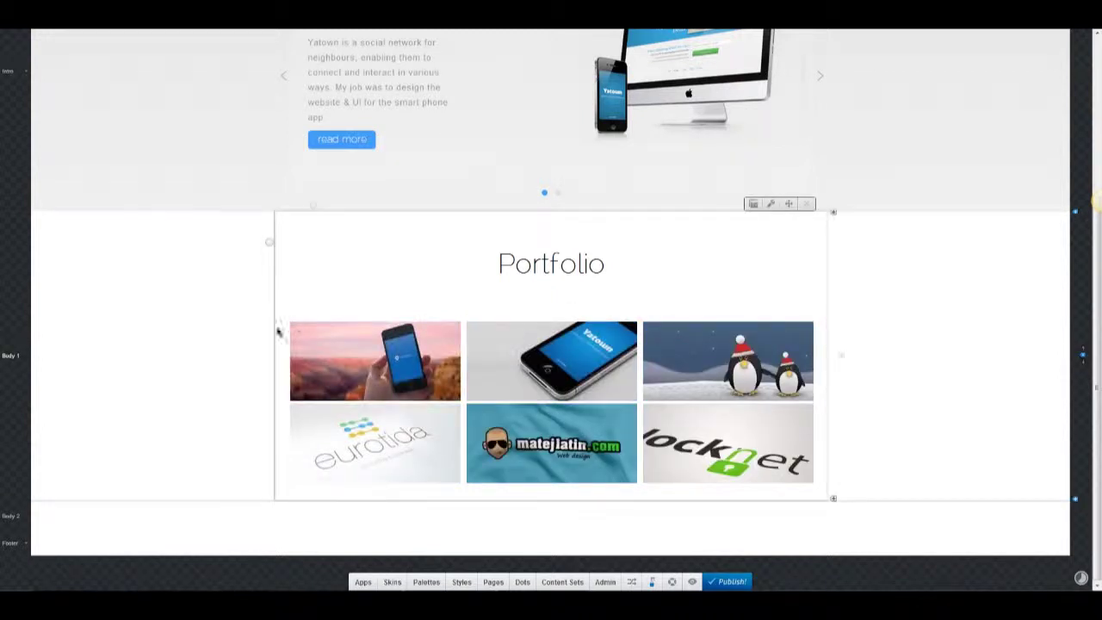
left_click(364, 582)
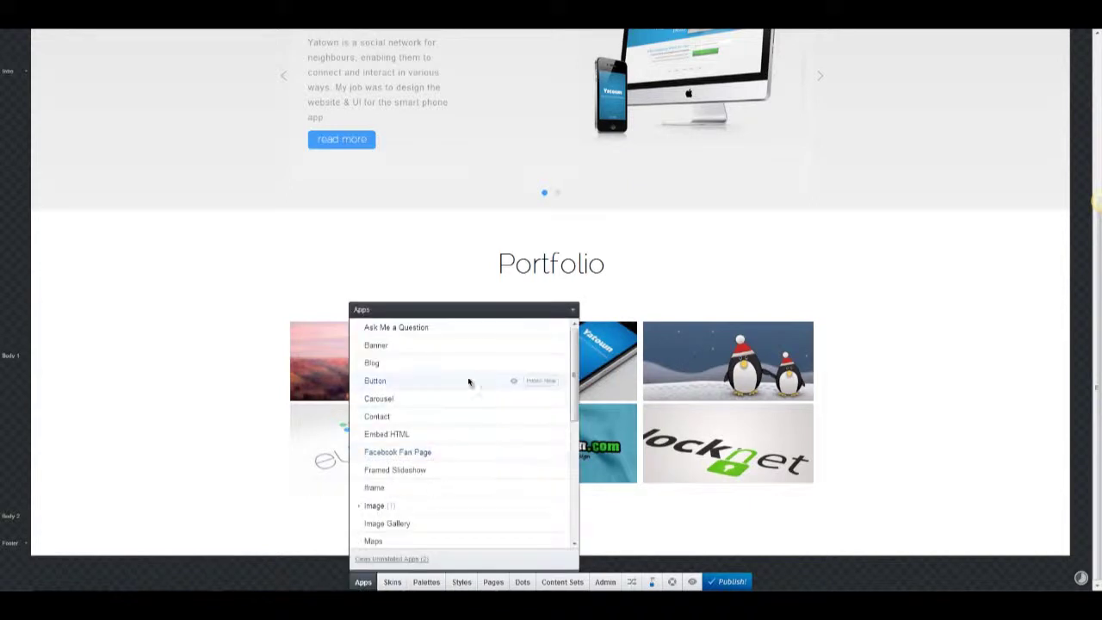
Place a Button below the Portfolio grid, narrowed to 27% width and centre-aligned.
left_click_drag(469, 381, 601, 520)
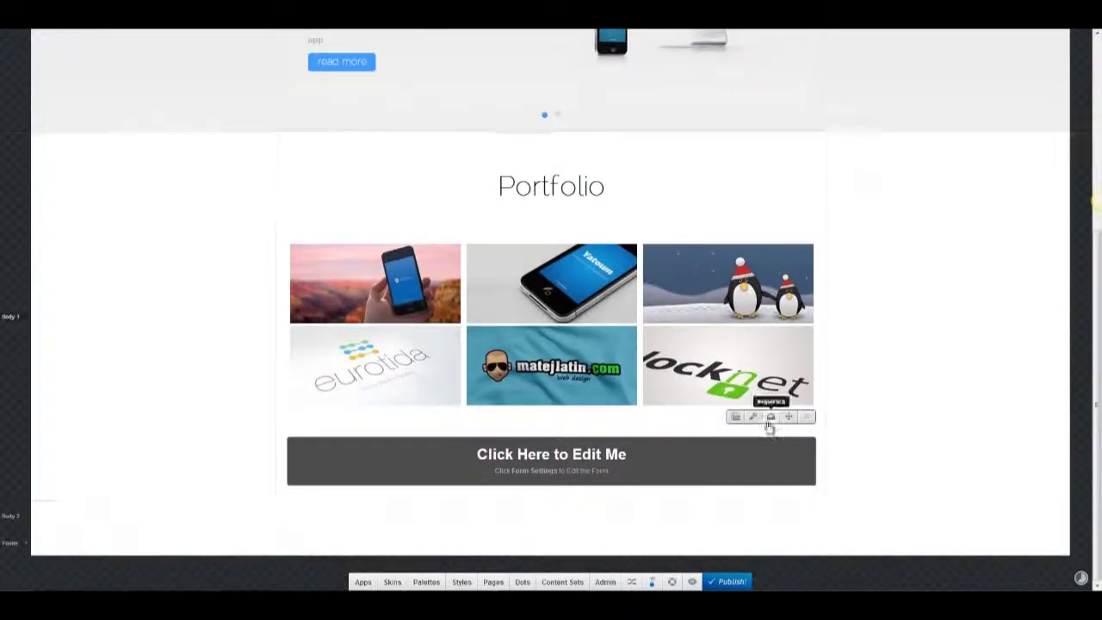
left_click(307, 451)
scroll(189, 327, "down", 1)
left_click(179, 366)
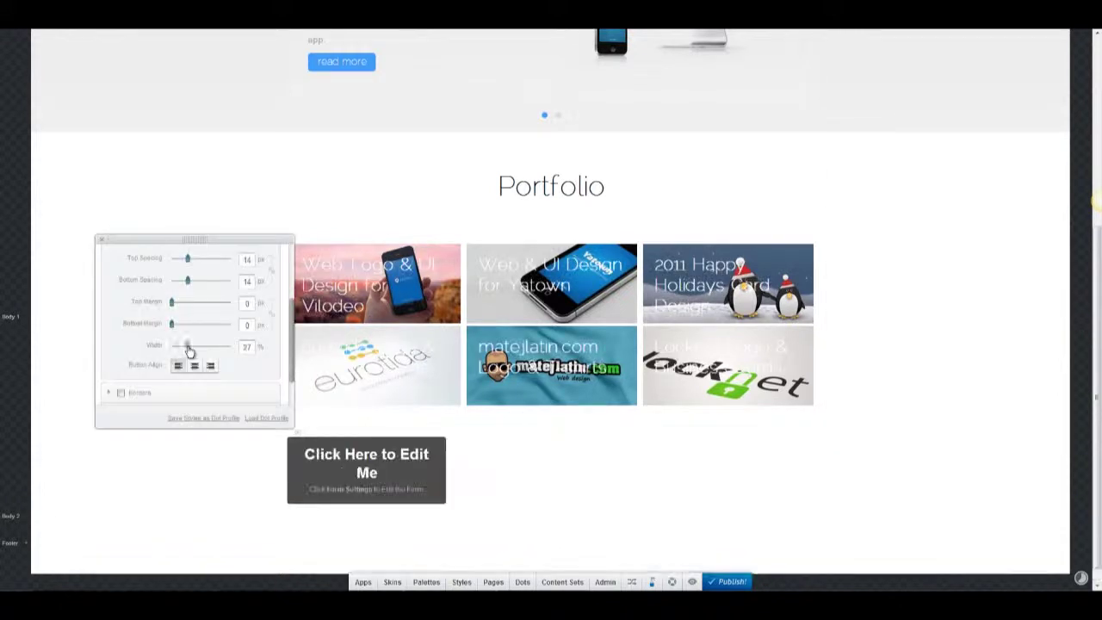
left_click(196, 366)
scroll(262, 386, "up", 3)
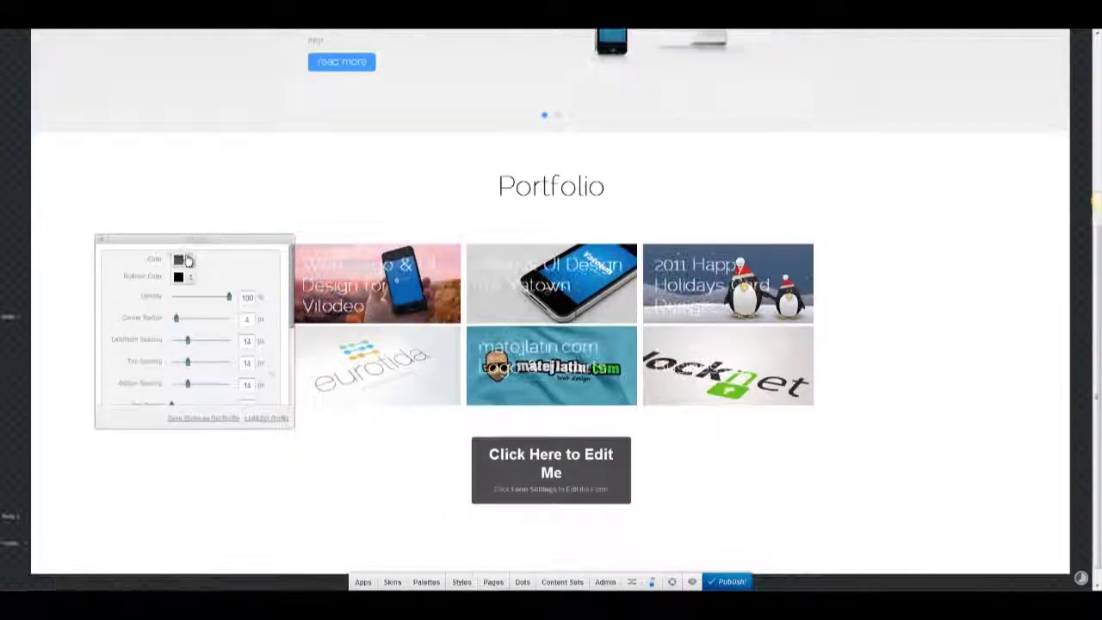
Make the button and its rollover colour blue and add a medium gradient.
left_click(178, 260)
left_click(213, 275)
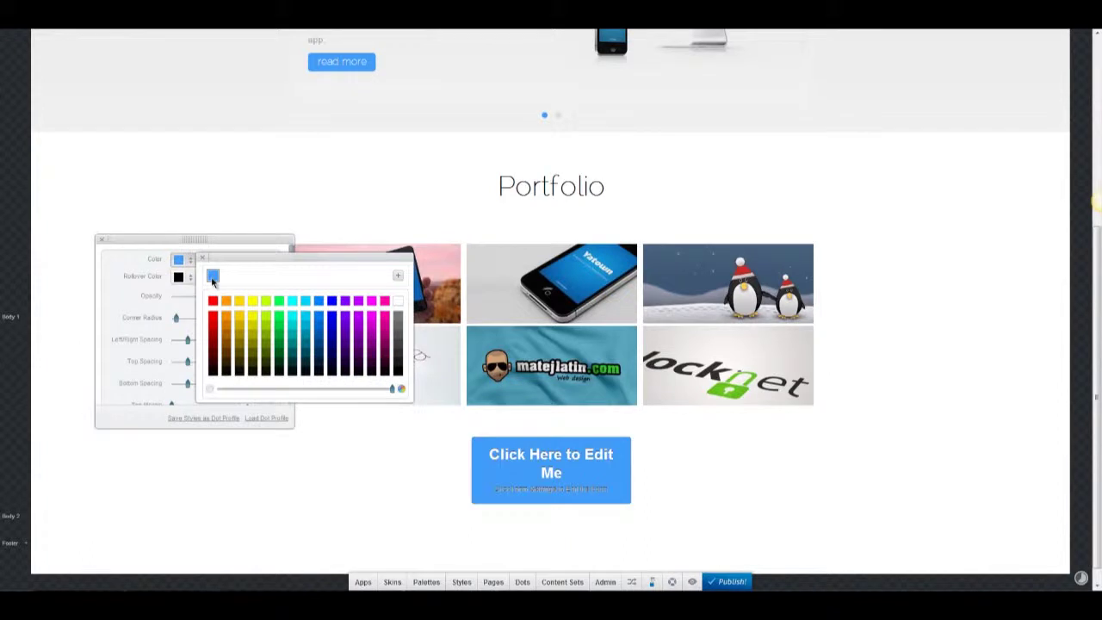
left_click(191, 277)
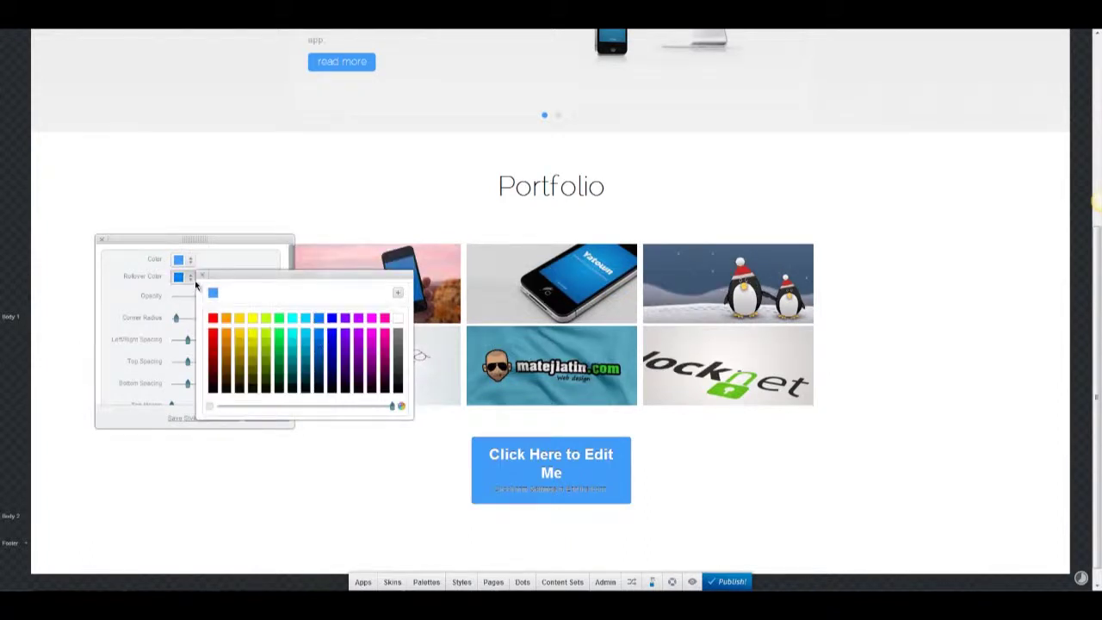
left_click(197, 285)
scroll(134, 343, "down", 5)
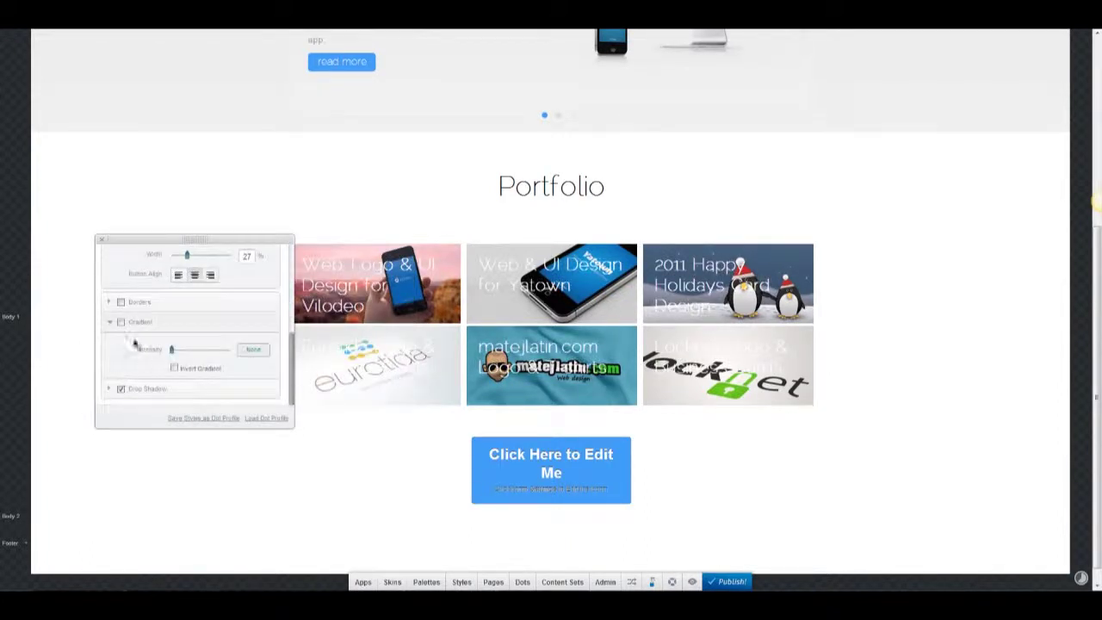
left_click(121, 322)
scroll(226, 350, "up", 2)
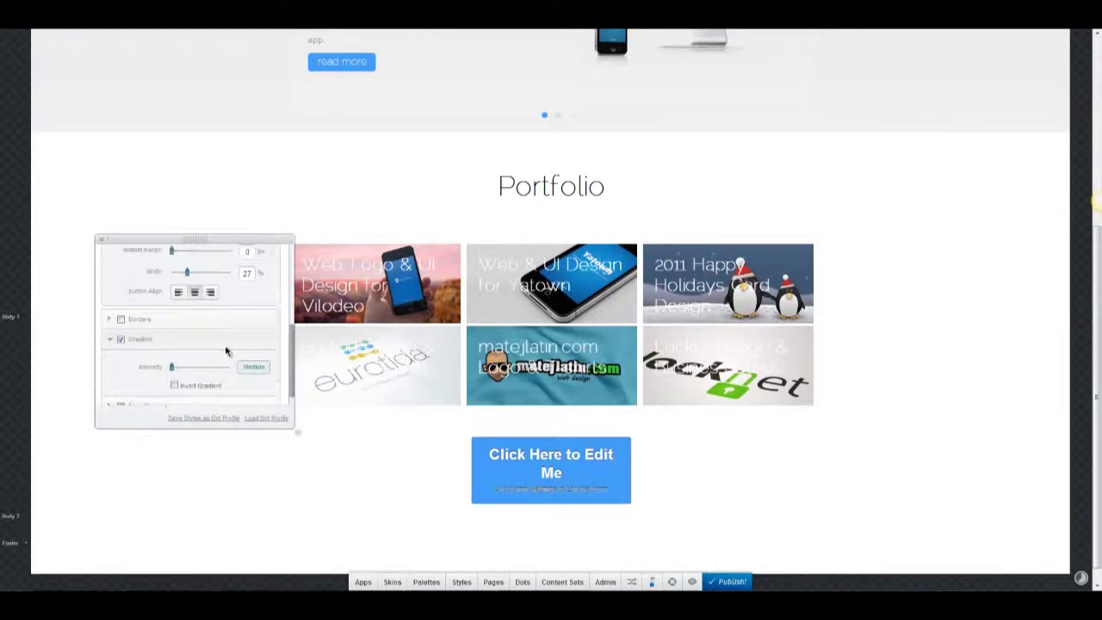
left_click(106, 242)
Change the button label to 'all my work' in the RalewayThin font.
left_click(569, 459)
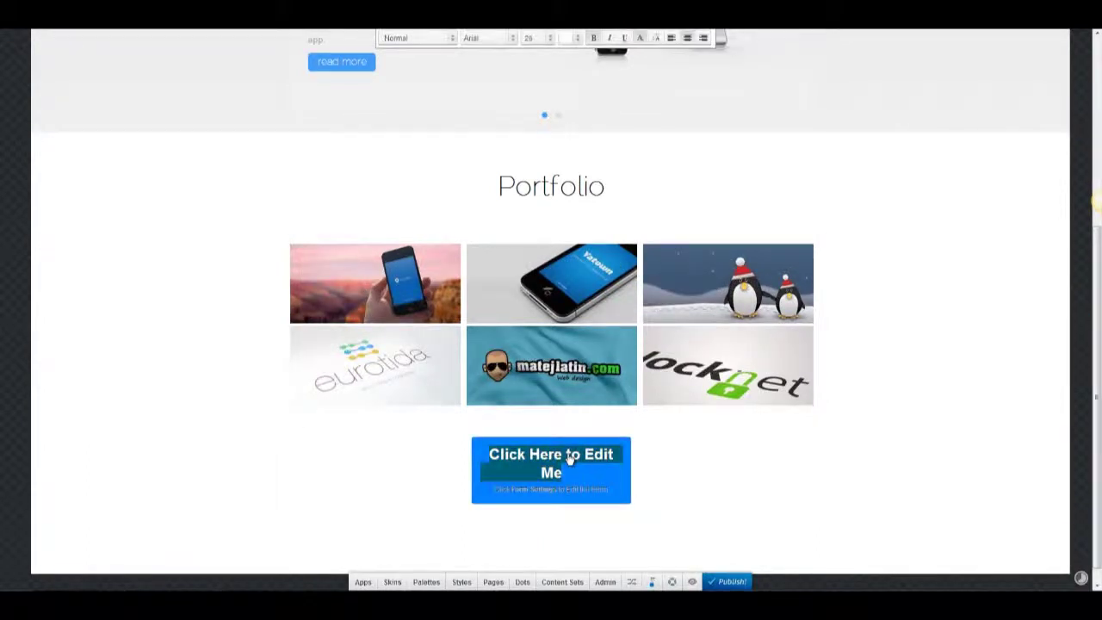
type("all my work")
key("ctrl+a")
left_click(417, 38)
left_click(487, 38)
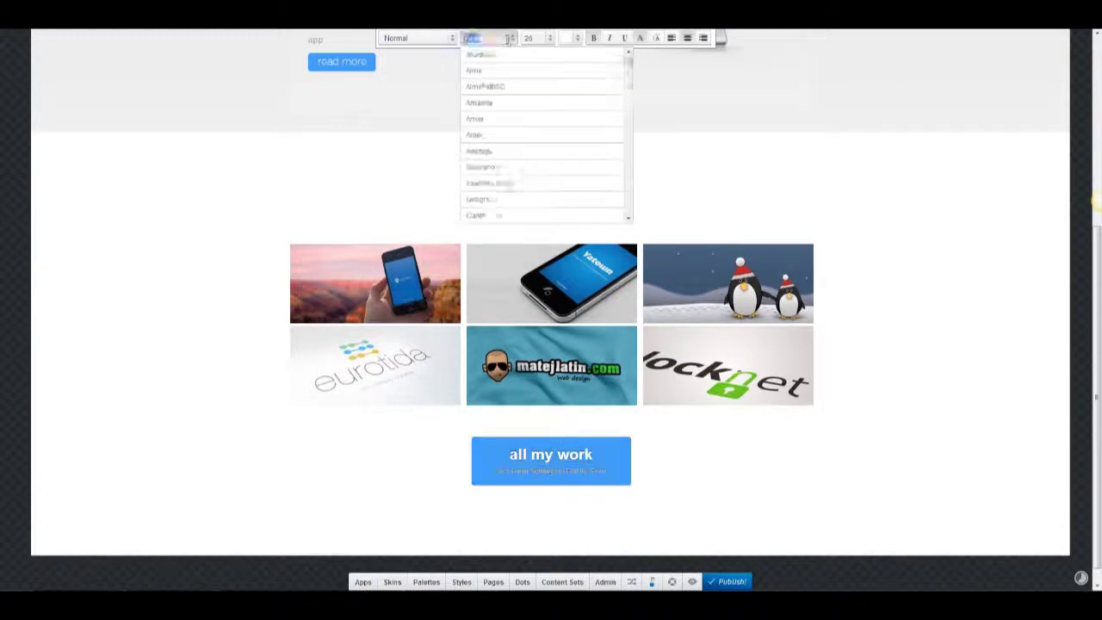
type("rala")
left_click(502, 72)
left_click(538, 38)
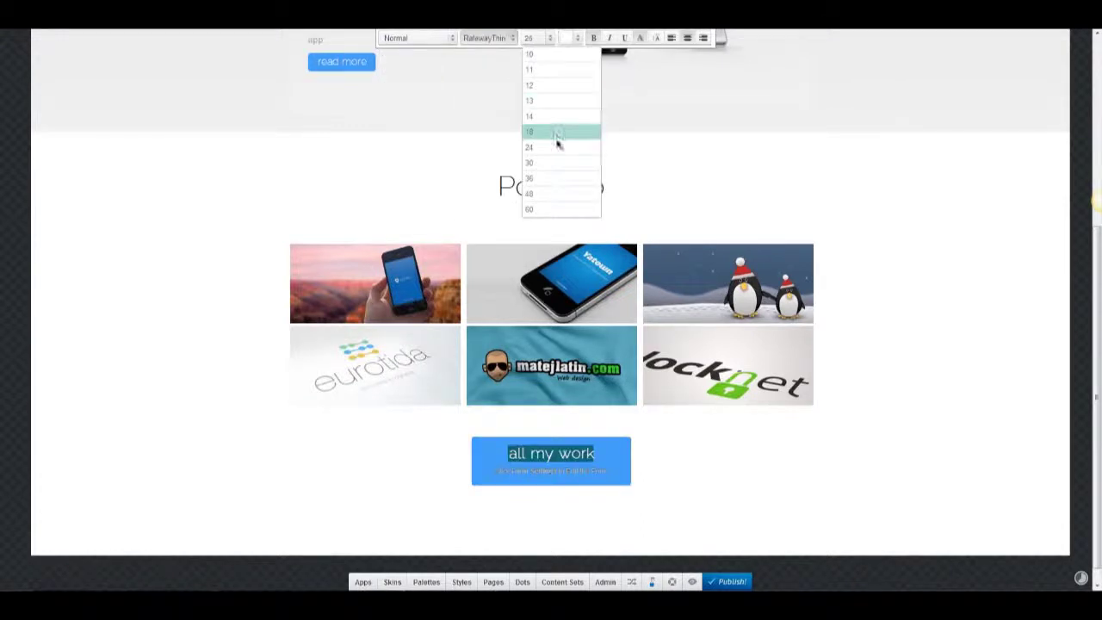
left_click(559, 143)
left_click(327, 418)
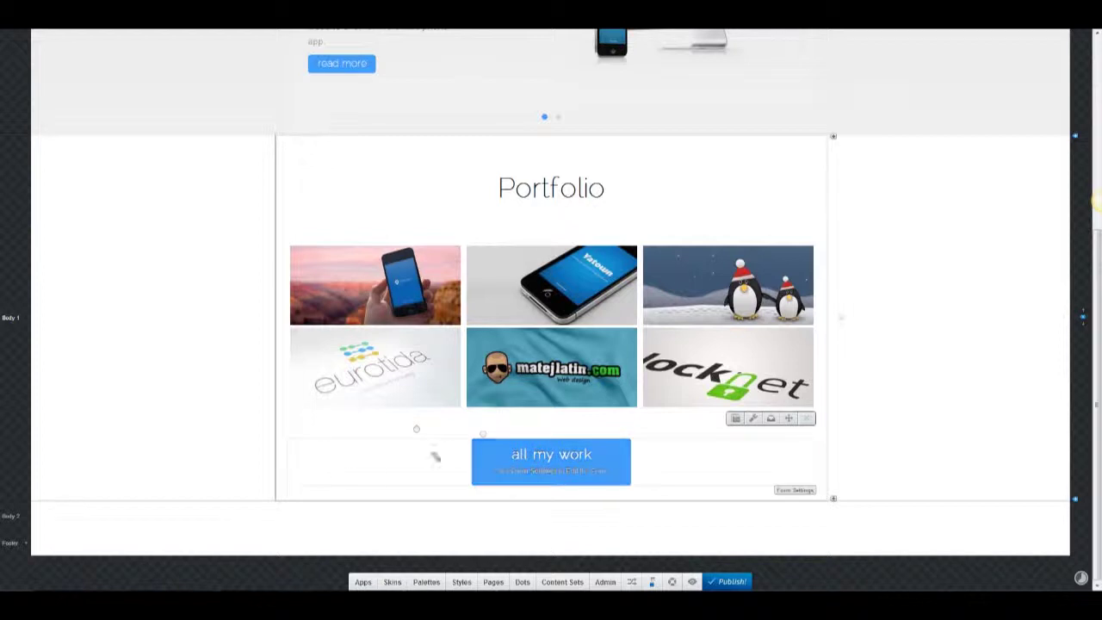
Set the button's Display Slogan Text to No and save the settings.
left_click(753, 419)
left_click(762, 491)
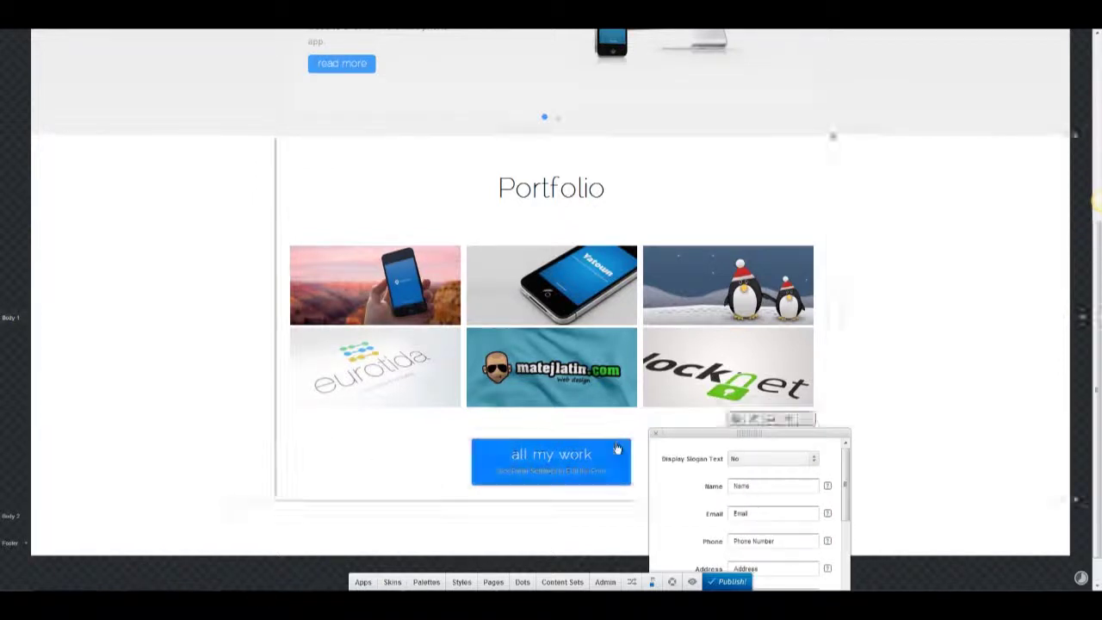
left_click_drag(674, 444, 685, 300)
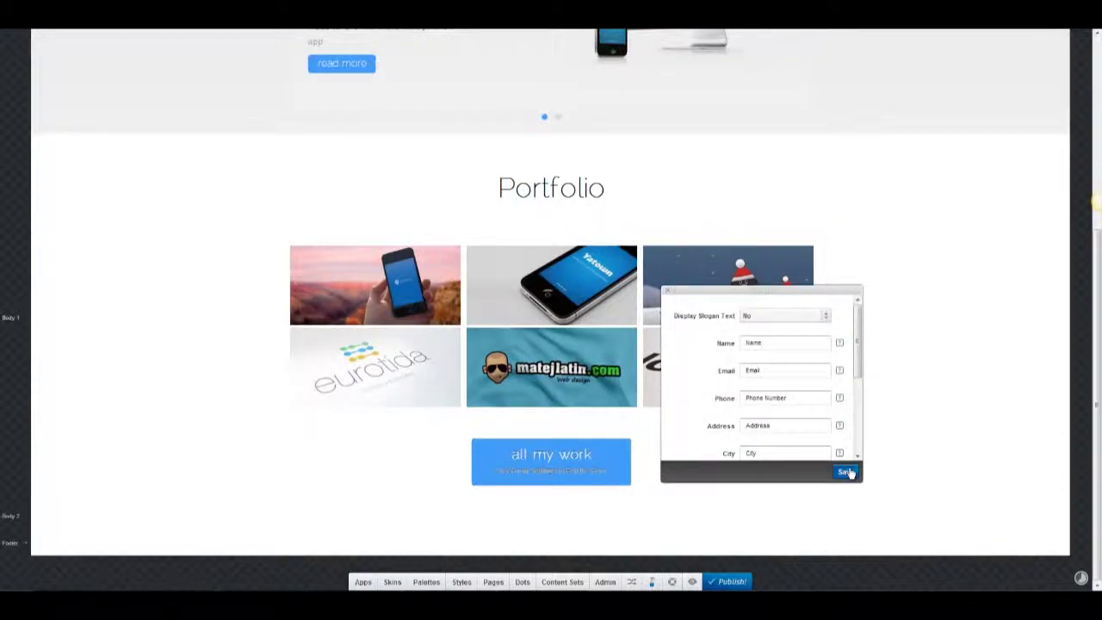
scroll(702, 350, "up", 1)
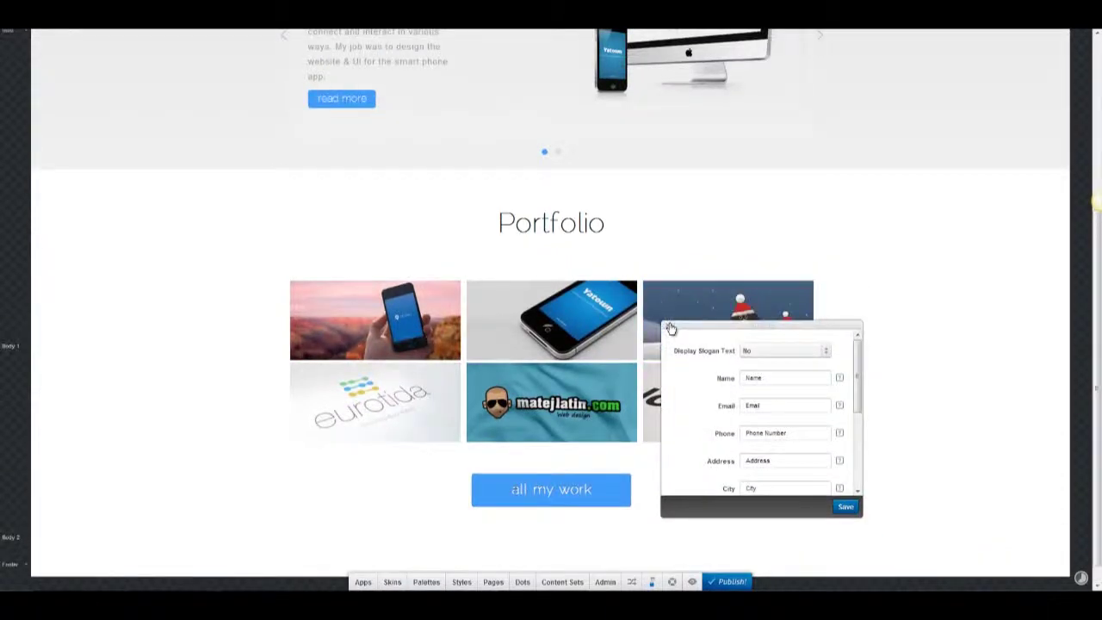
left_click(671, 330)
Reduce the button's top and bottom spacing and turn on a Soft gradient.
left_click(482, 468)
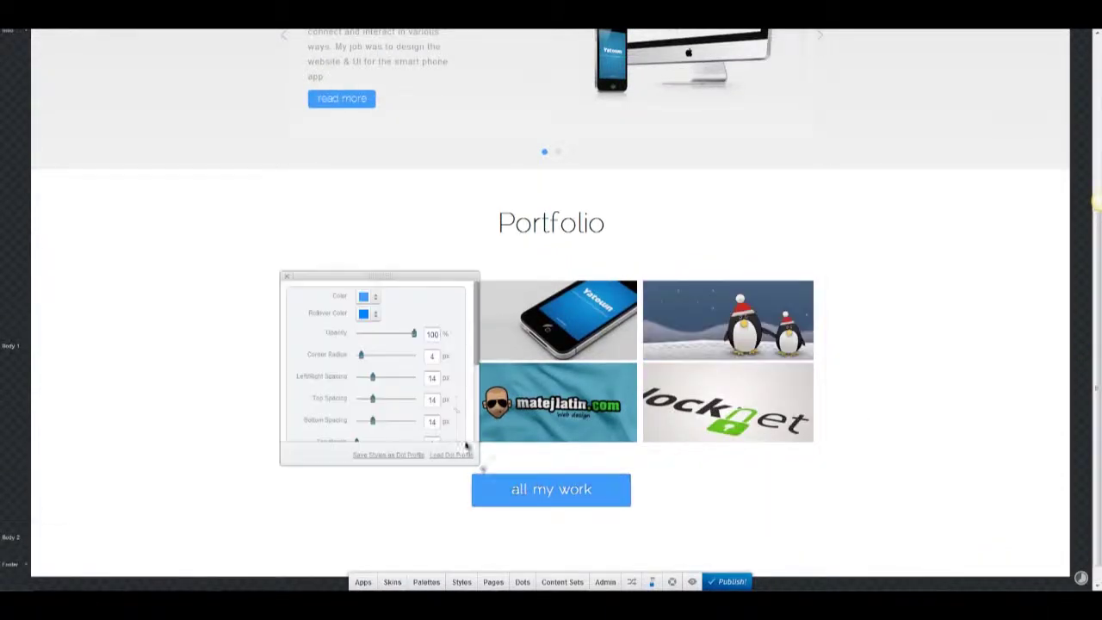
scroll(418, 380, "down", 2)
mouse_move(370, 315)
left_mouse_down()
mouse_move(366, 332)
mouse_move(368, 297)
left_mouse_up()
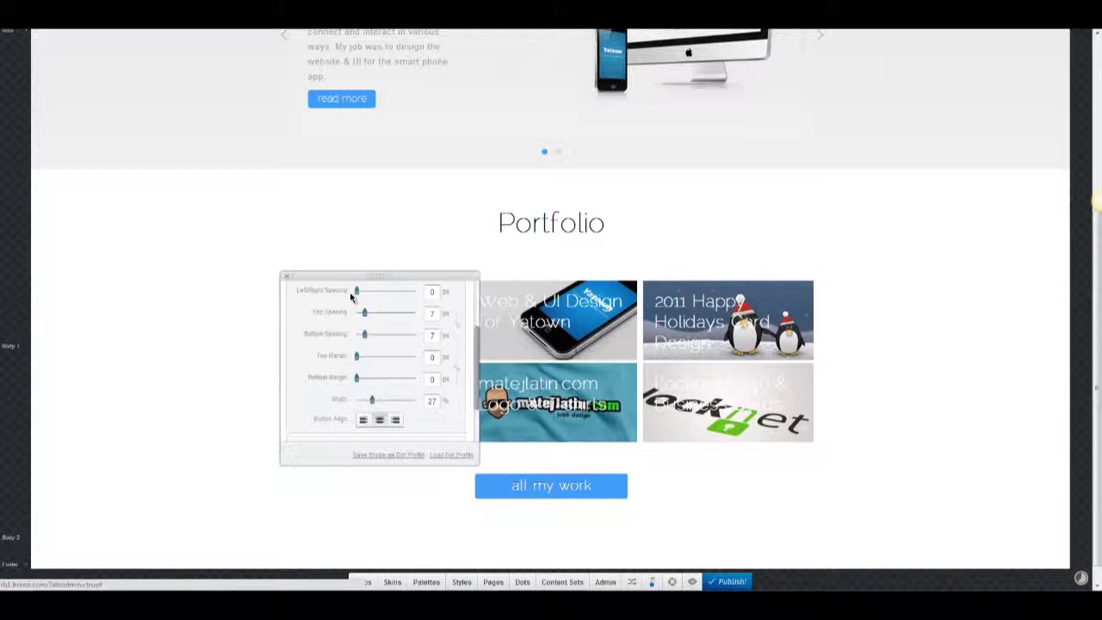
scroll(315, 342, "down", 2)
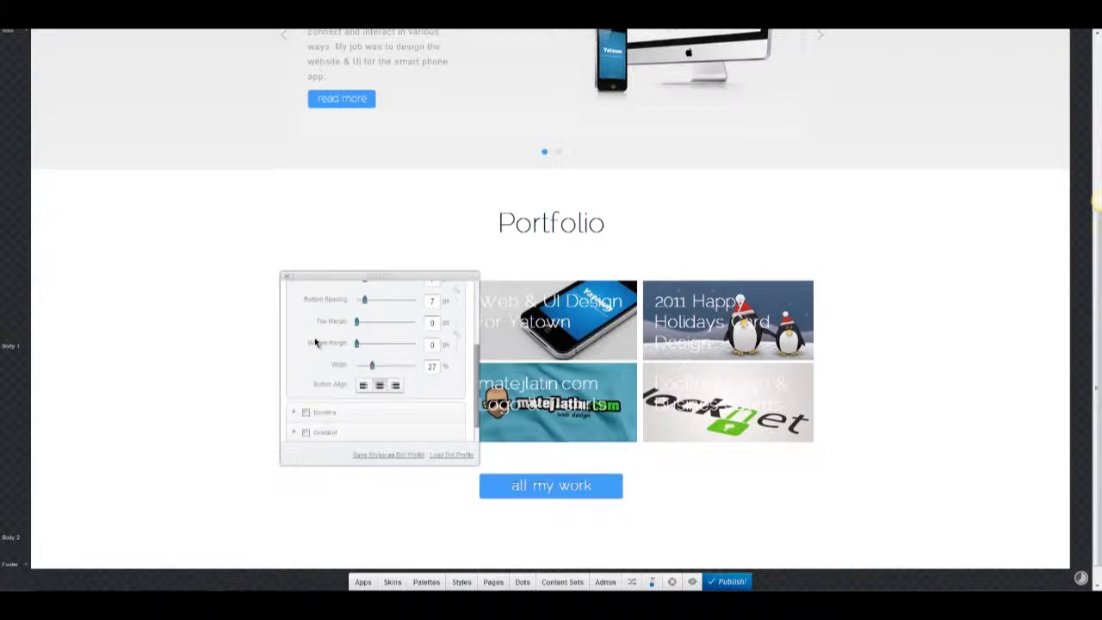
scroll(320, 344, "up", 5)
scroll(359, 436, "down", 2)
scroll(516, 339, "down", 2)
scroll(322, 365, "down", 2)
left_click(307, 339)
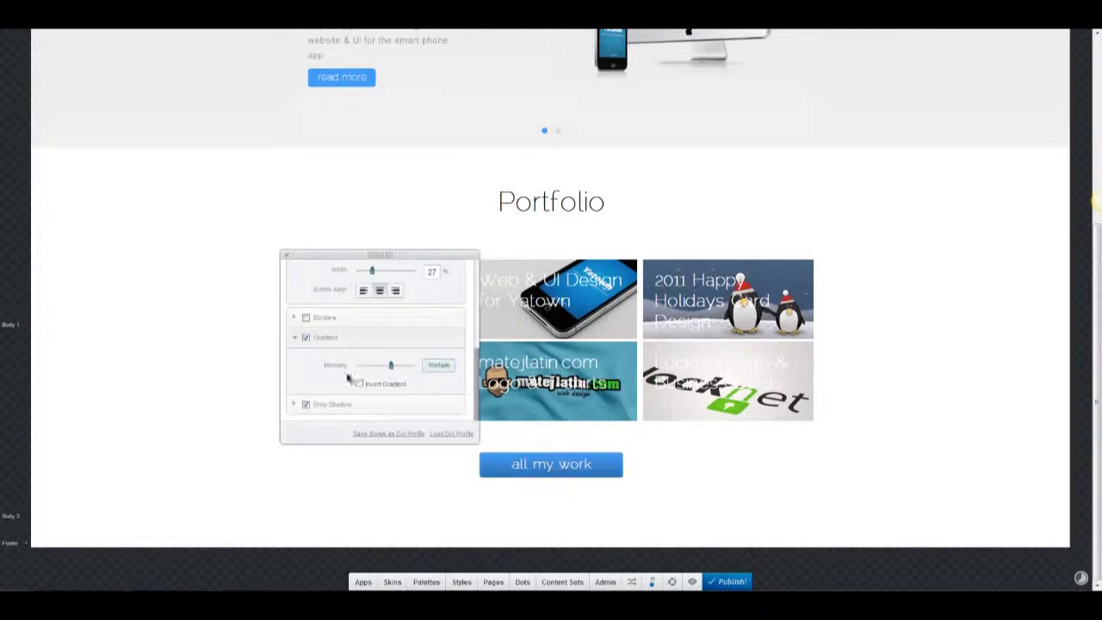
left_click_drag(351, 365, 275, 368)
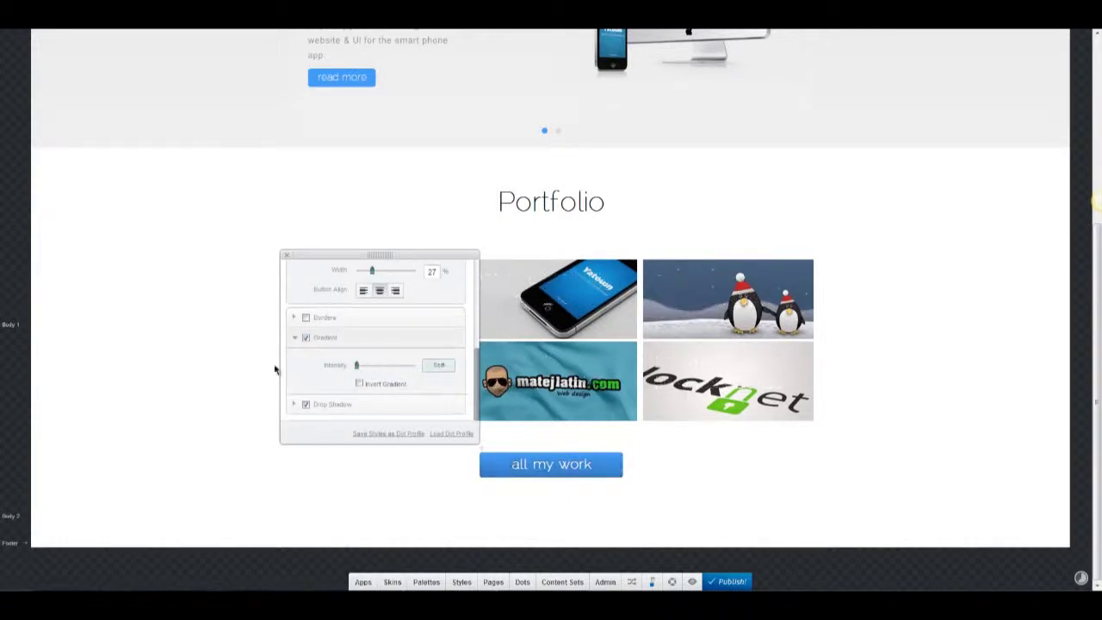
left_click(375, 366)
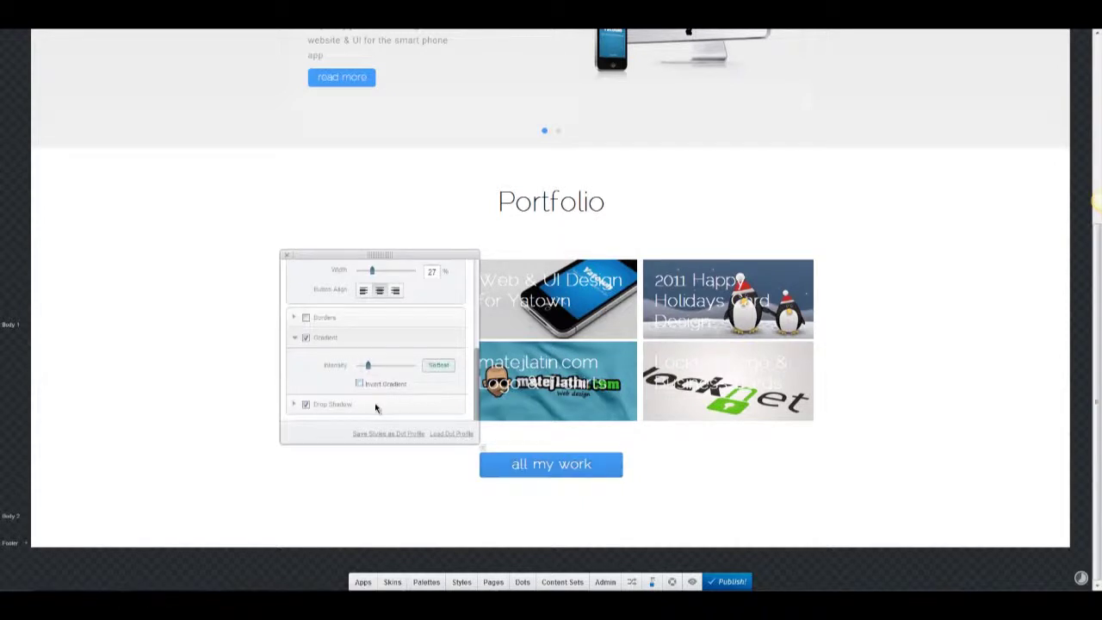
left_click(541, 474)
Shrink the 'all my work' label text to size 16.
left_click(534, 472)
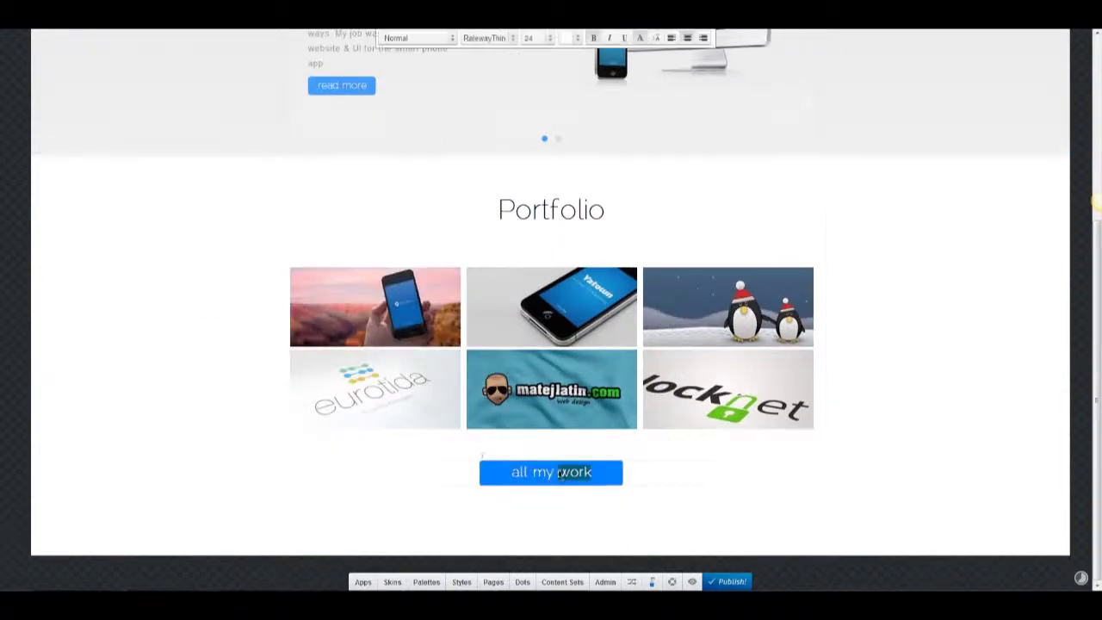
left_click_drag(511, 472, 593, 472)
left_click(541, 38)
left_click(555, 133)
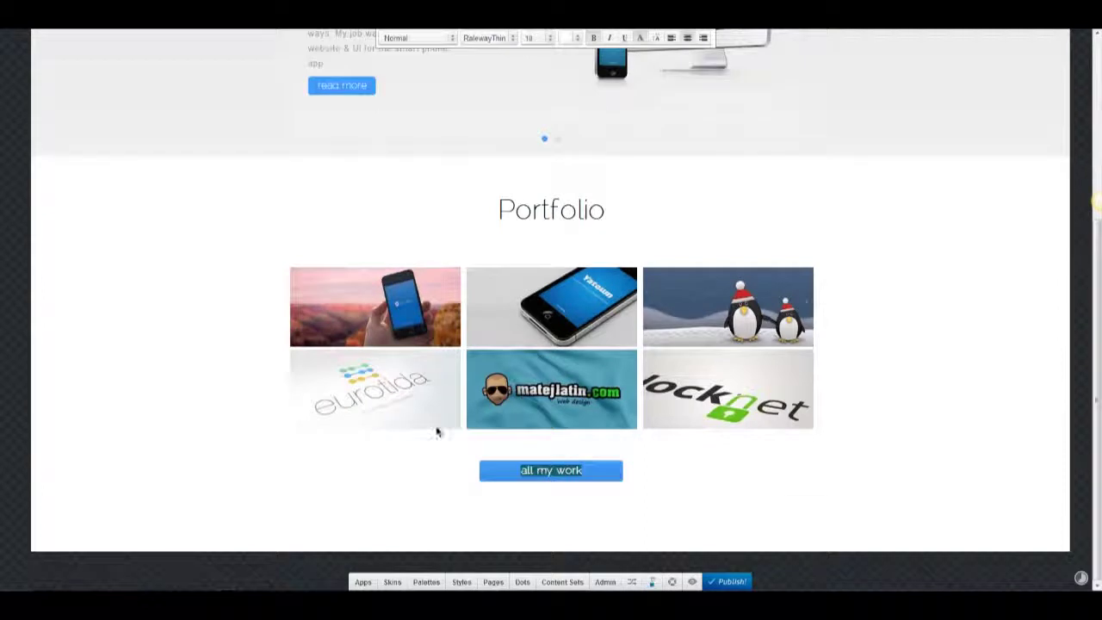
left_click(439, 431)
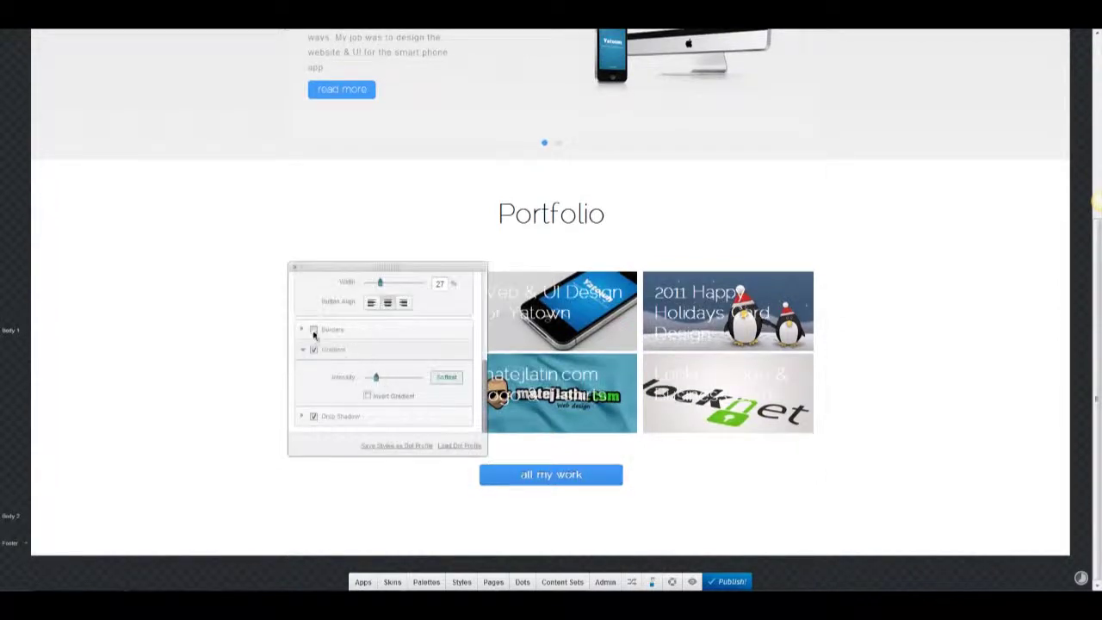
scroll(401, 293, "up", 5)
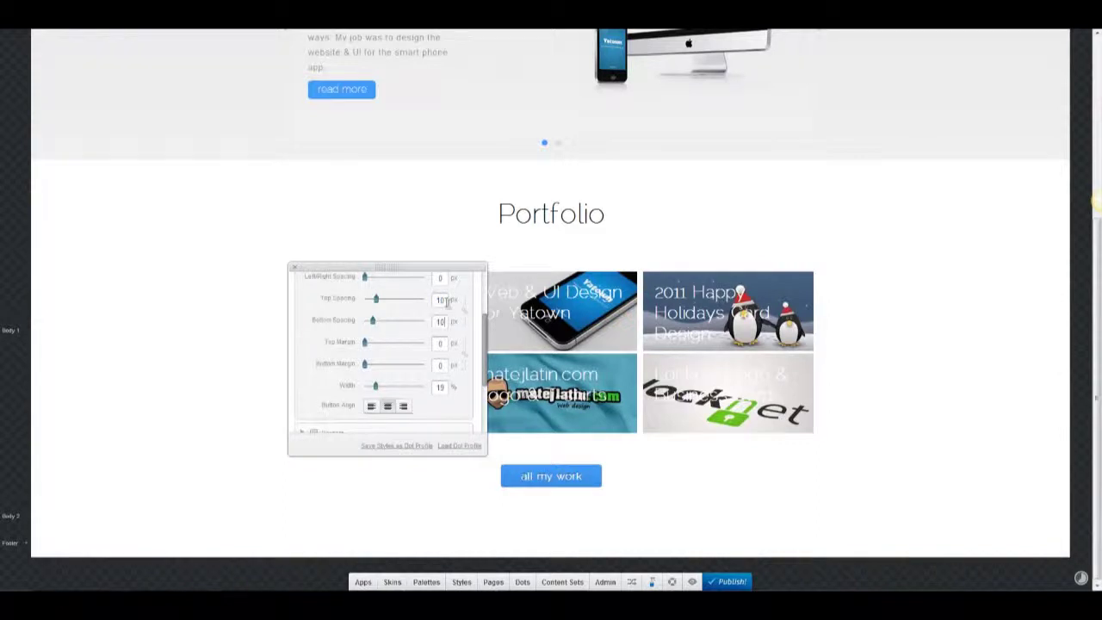
left_click(294, 268)
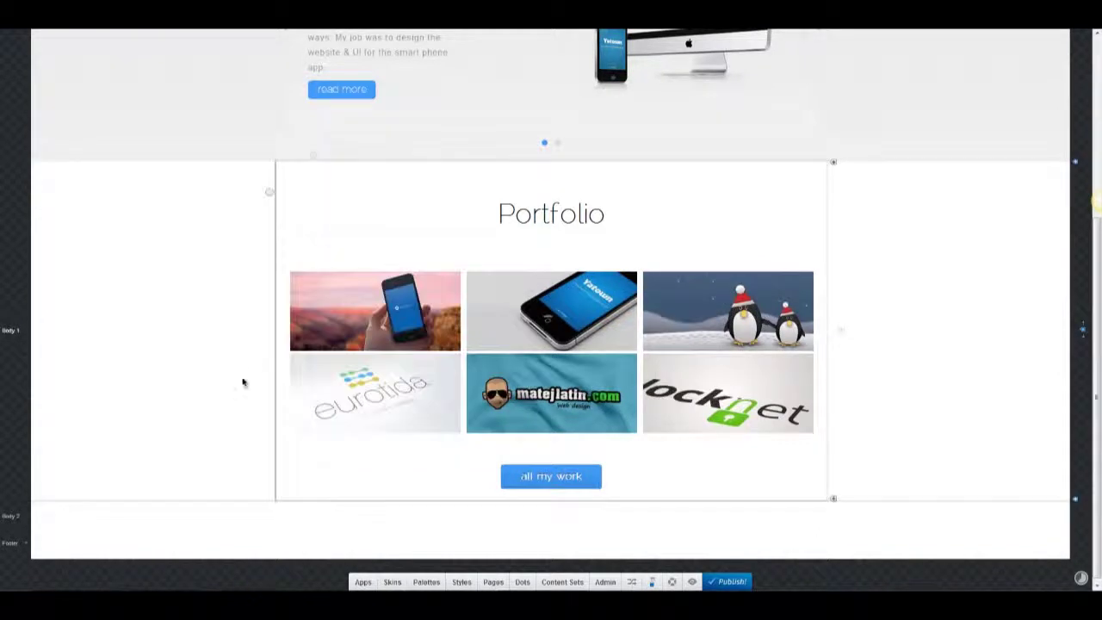
Lower the Portfolio section's top spacing.
left_click(419, 463)
left_click_drag(305, 376, 299, 372)
left_click(219, 268)
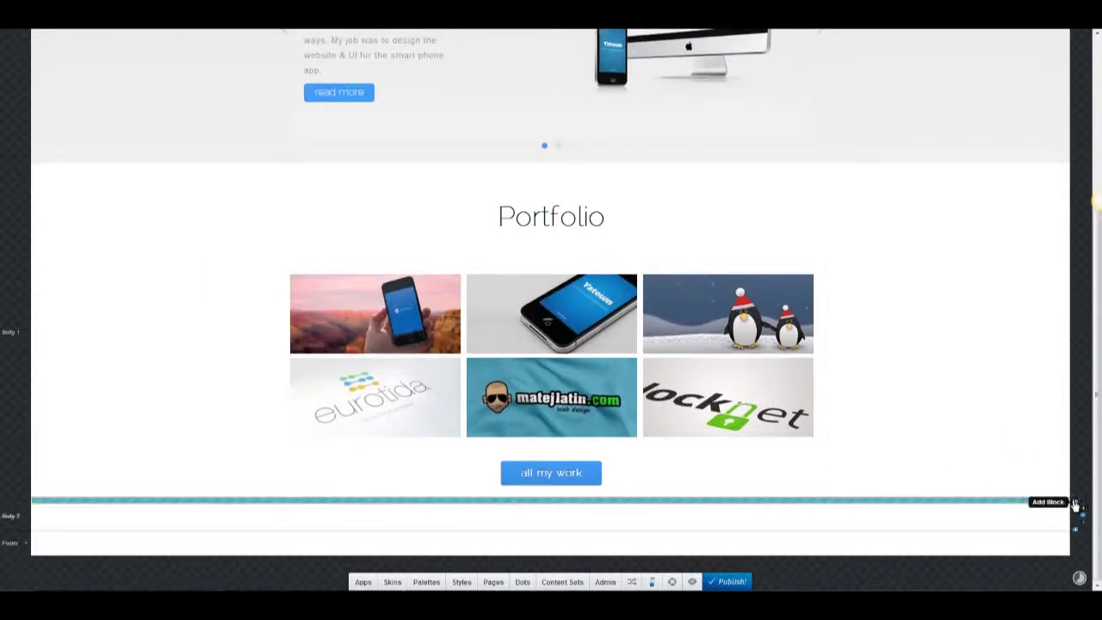
Add a new block below the Portfolio section with a light grey background.
left_click(1074, 501)
left_click(40, 507)
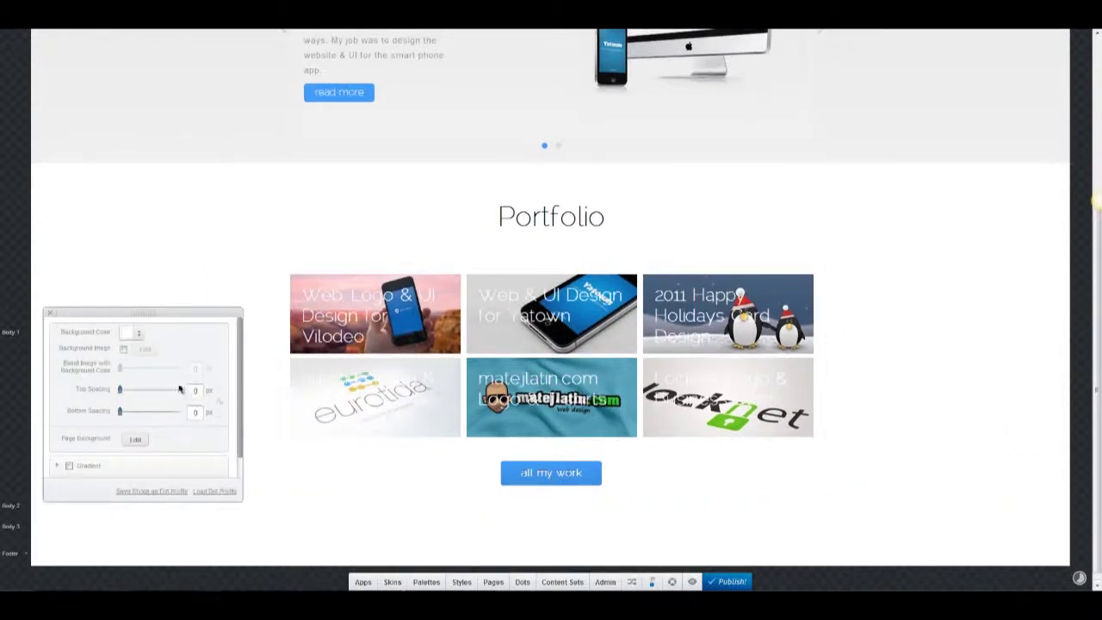
left_click(130, 333)
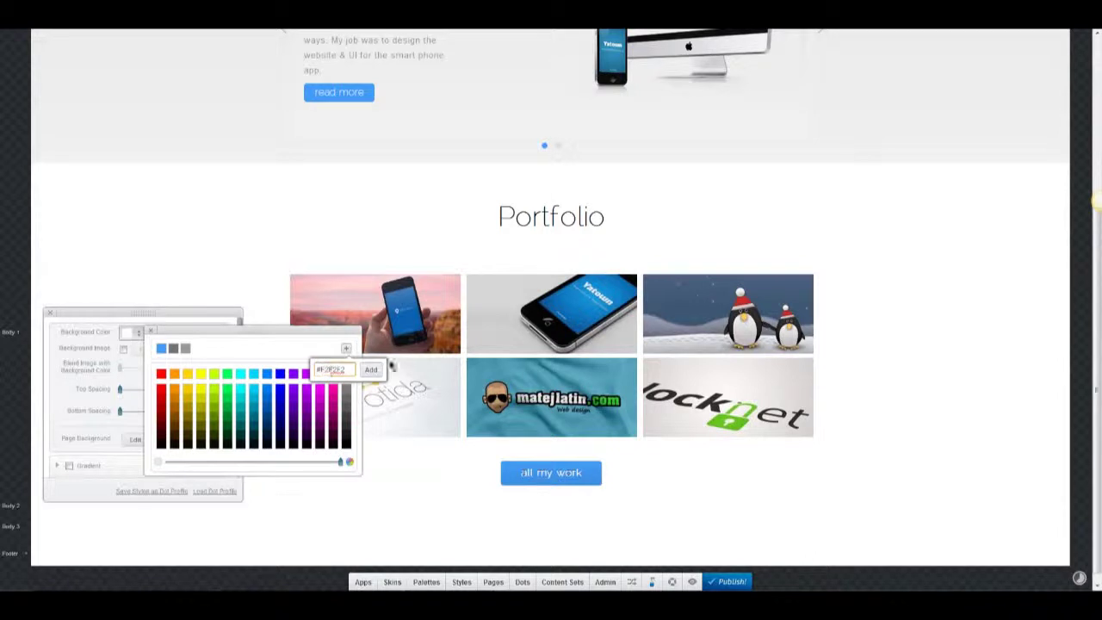
left_click(371, 370)
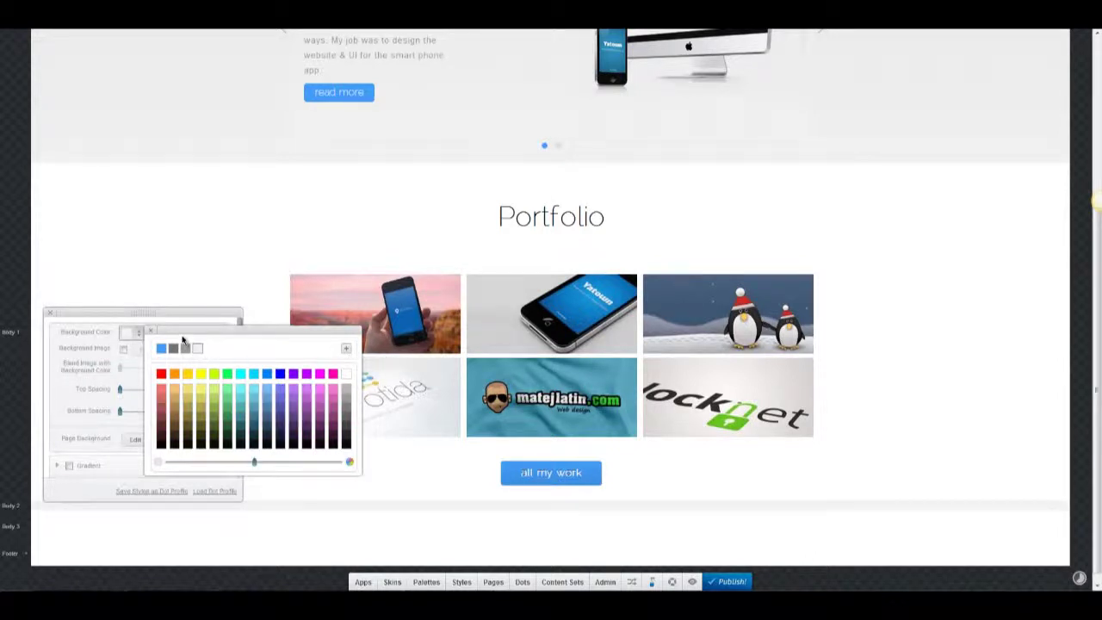
left_click(150, 332)
left_click(53, 316)
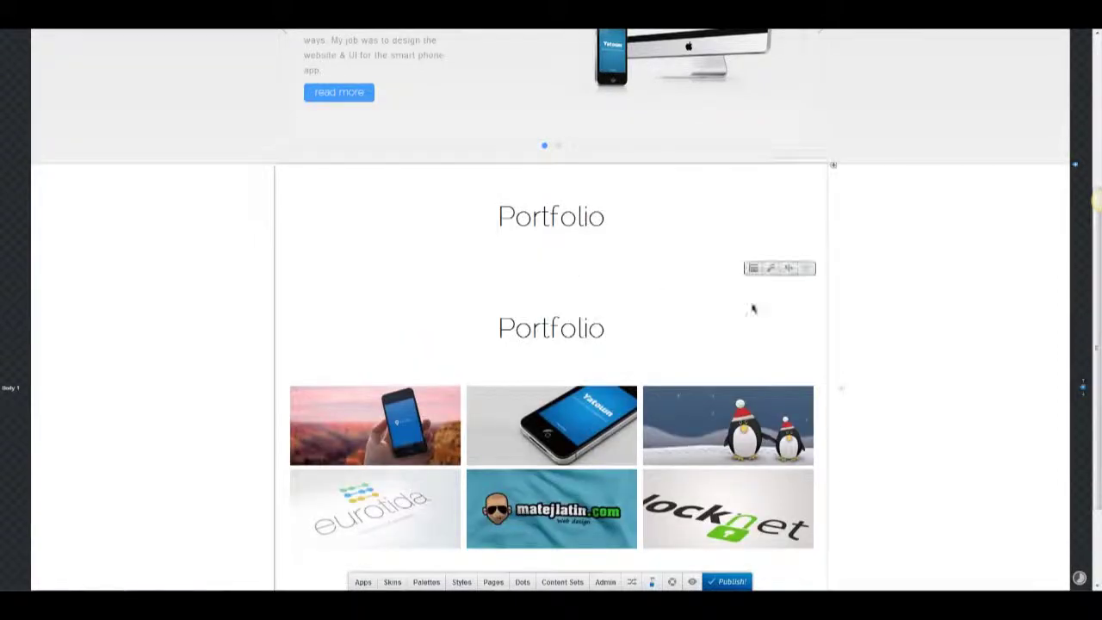
Drag the copied Portfolio heading into the grey block and retitle it 'About'.
left_click_drag(788, 265, 572, 409)
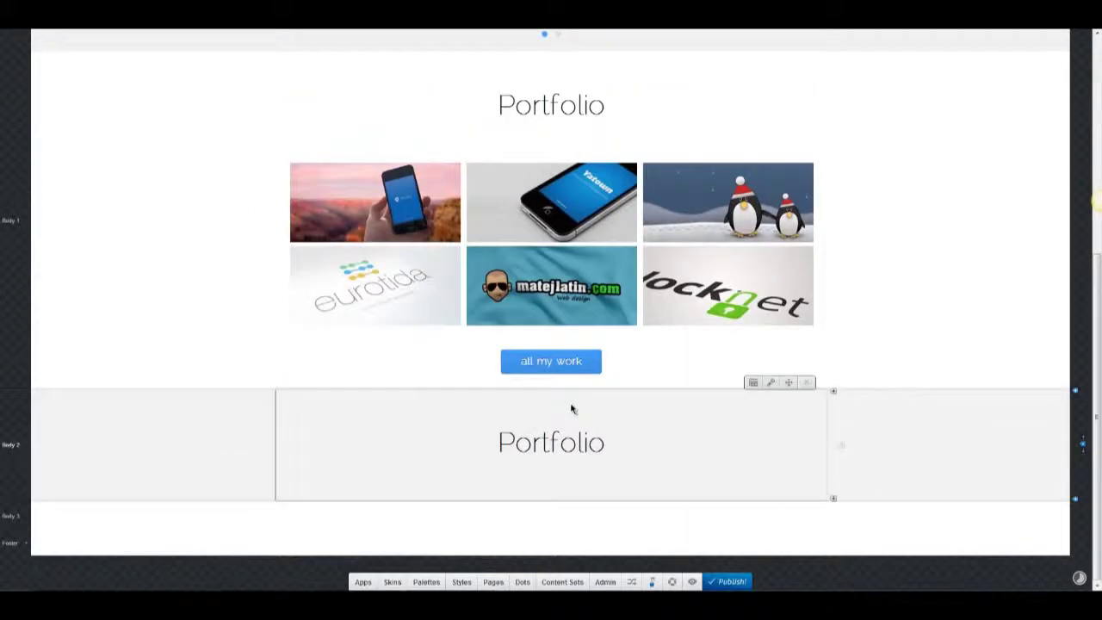
double_click(568, 446)
type("About")
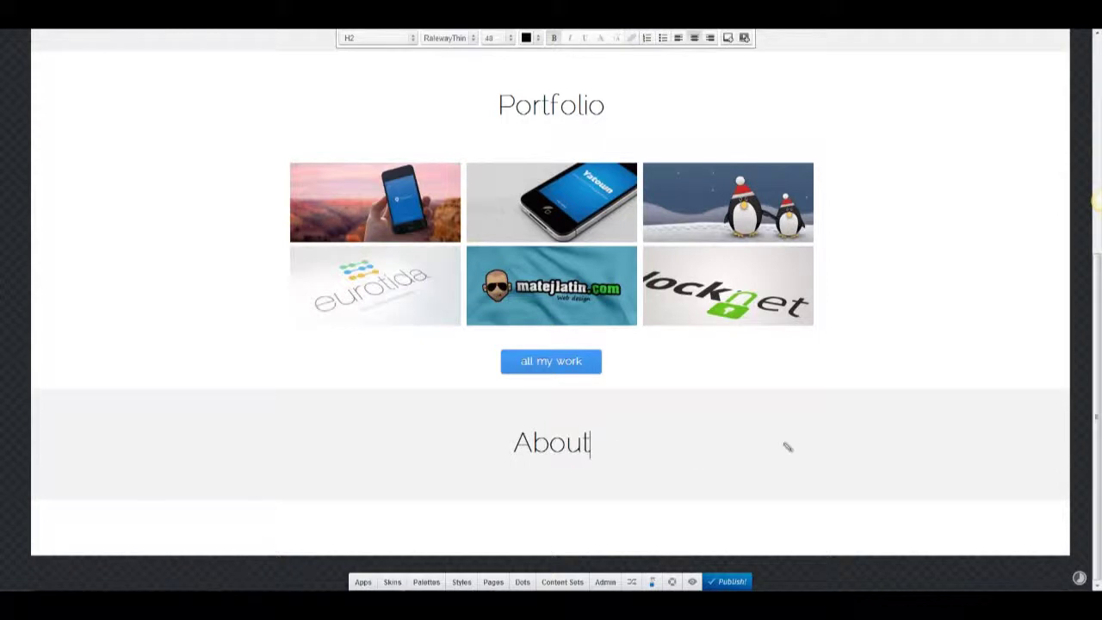
left_click(787, 447)
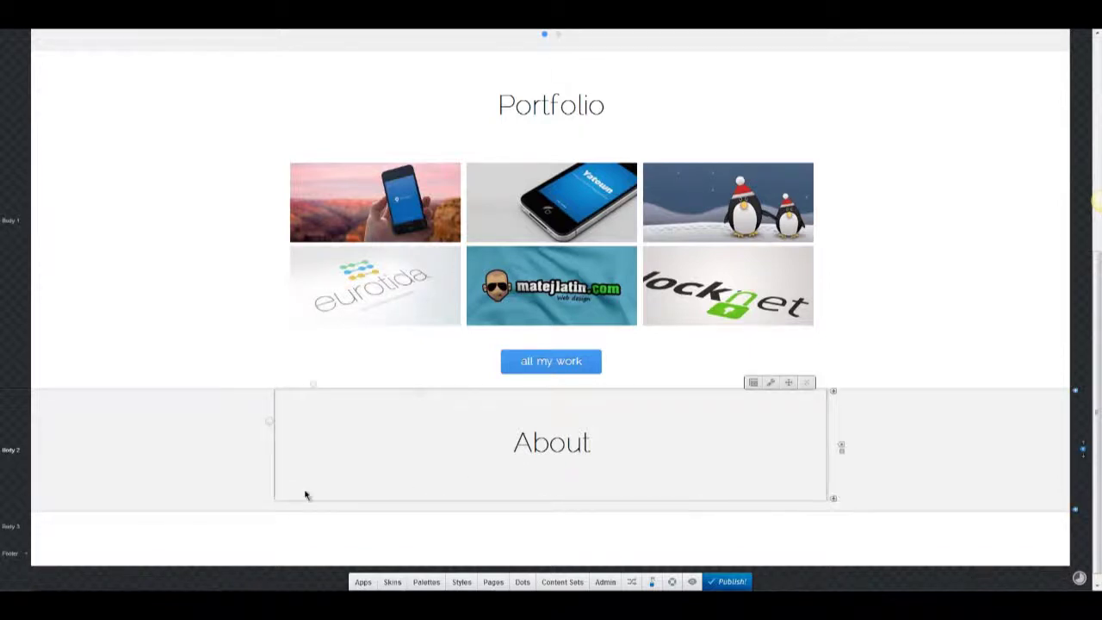
Drop a Text + Photo Block into About with the owner's name and an "I'm" line below it.
left_click(364, 581)
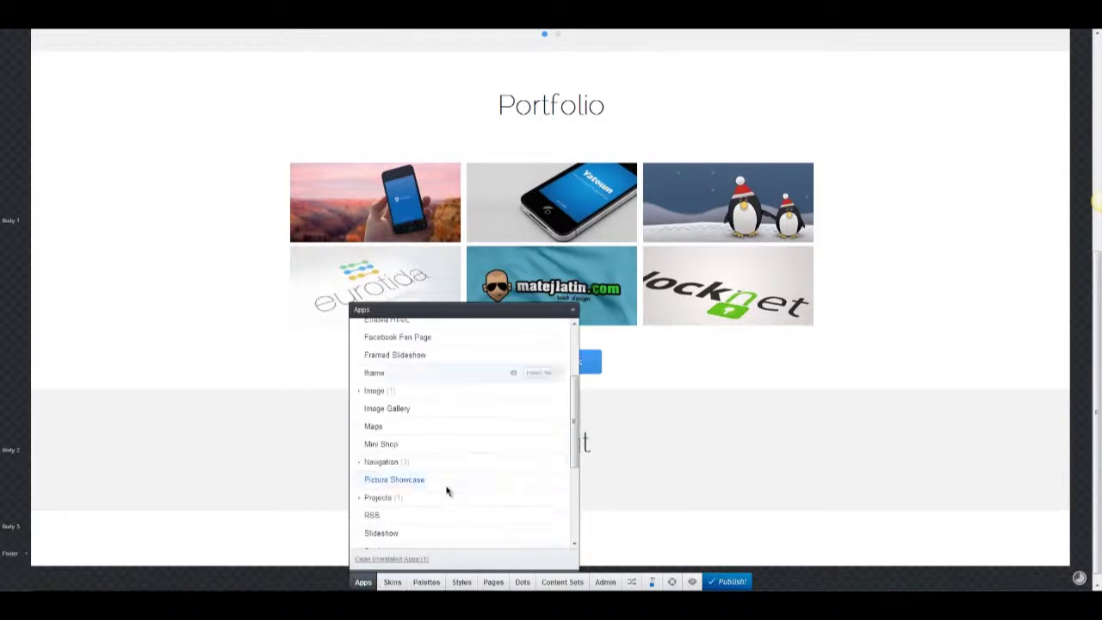
scroll(482, 487, "down", 3)
left_click_drag(536, 485, 358, 452)
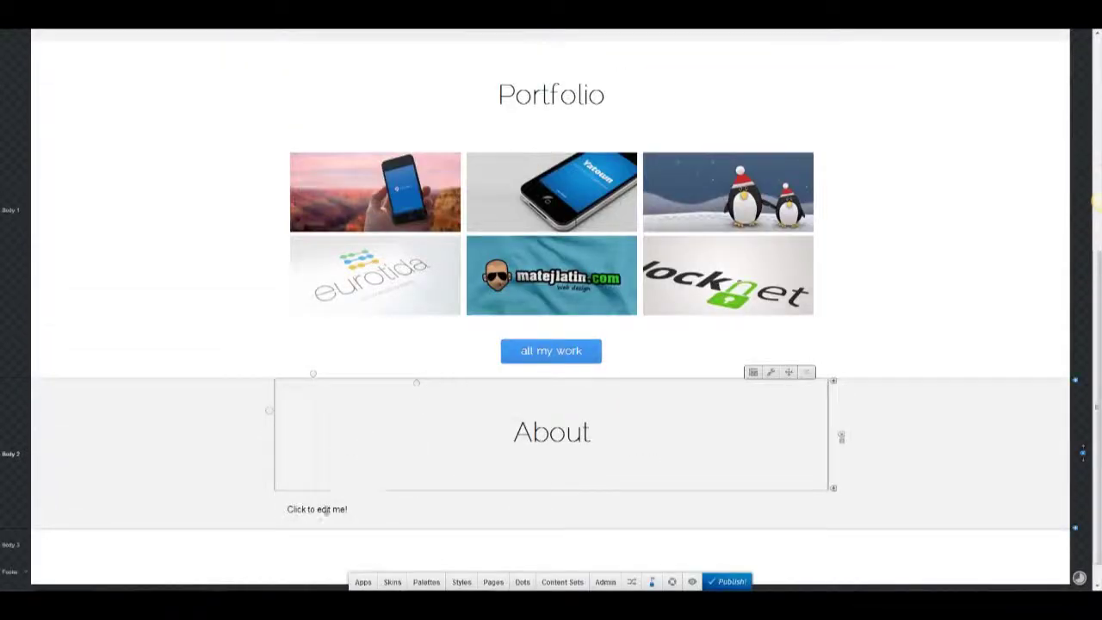
left_click(326, 510)
type("Matej Latin")
key("Return")
type("I'm")
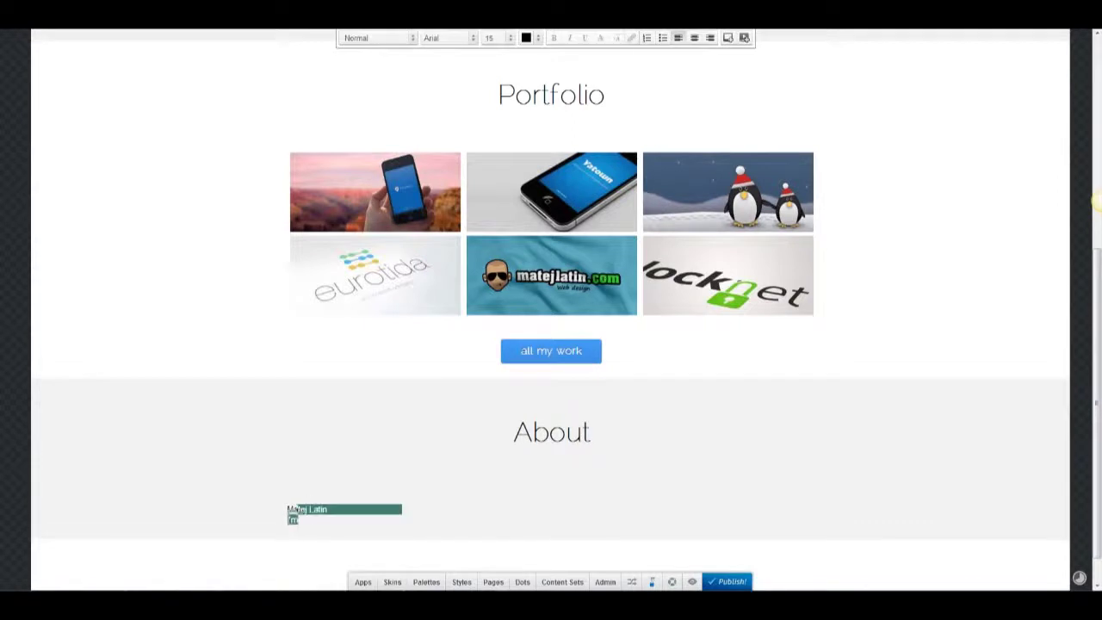
Style the name as an H3 heading in RalewayThin, blue, size 24.
left_click(405, 38)
left_click(393, 111)
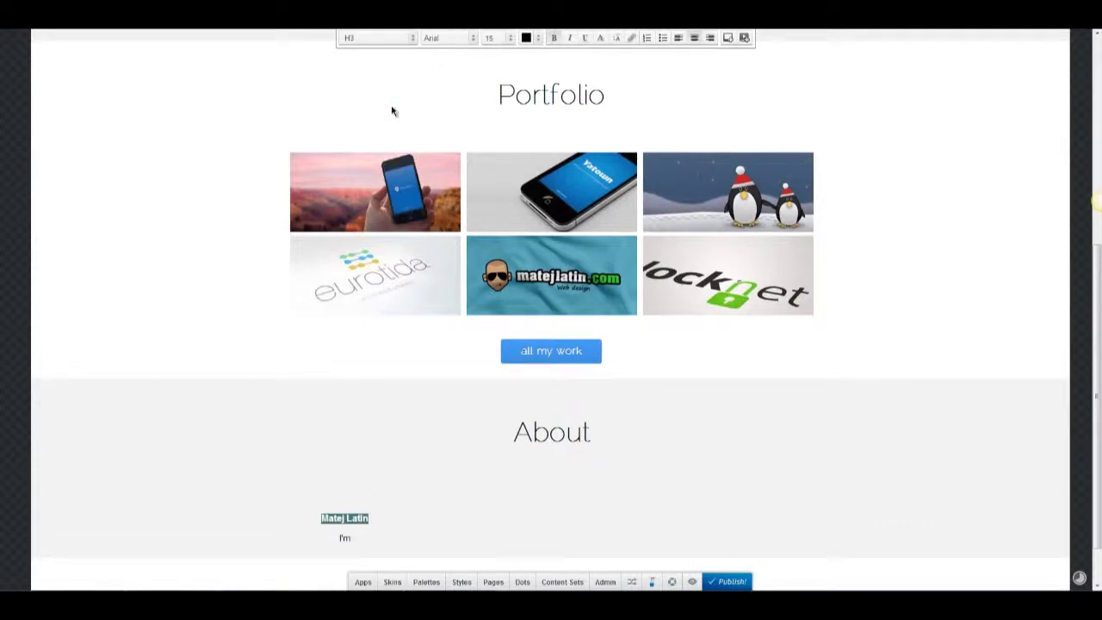
left_click(447, 38)
left_click(460, 77)
left_click(526, 38)
left_click(15, 102)
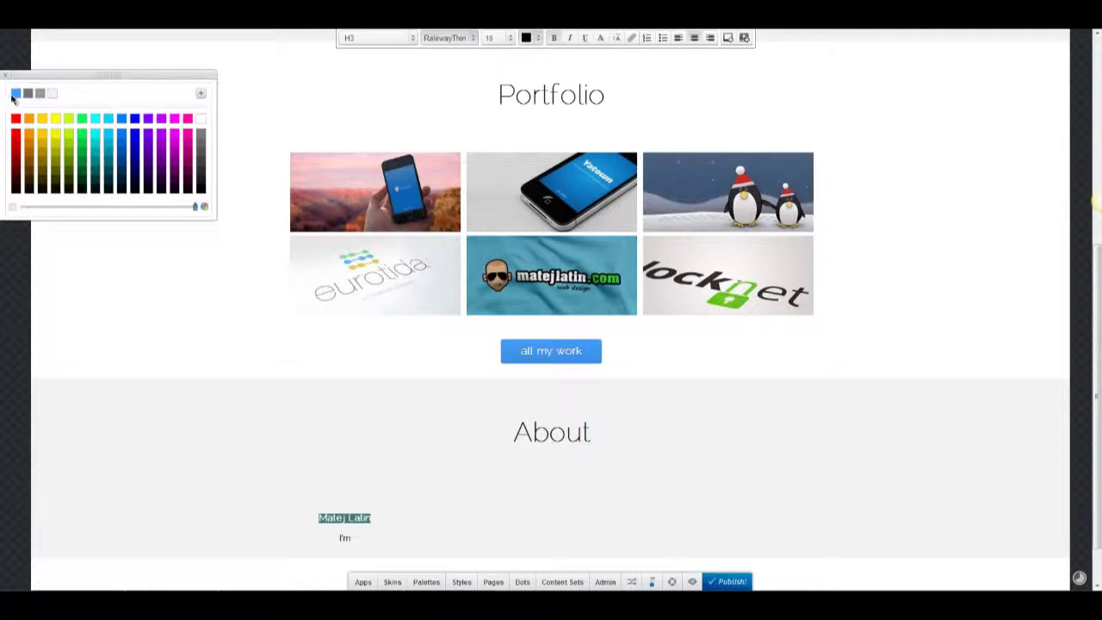
left_click(508, 38)
left_click(514, 148)
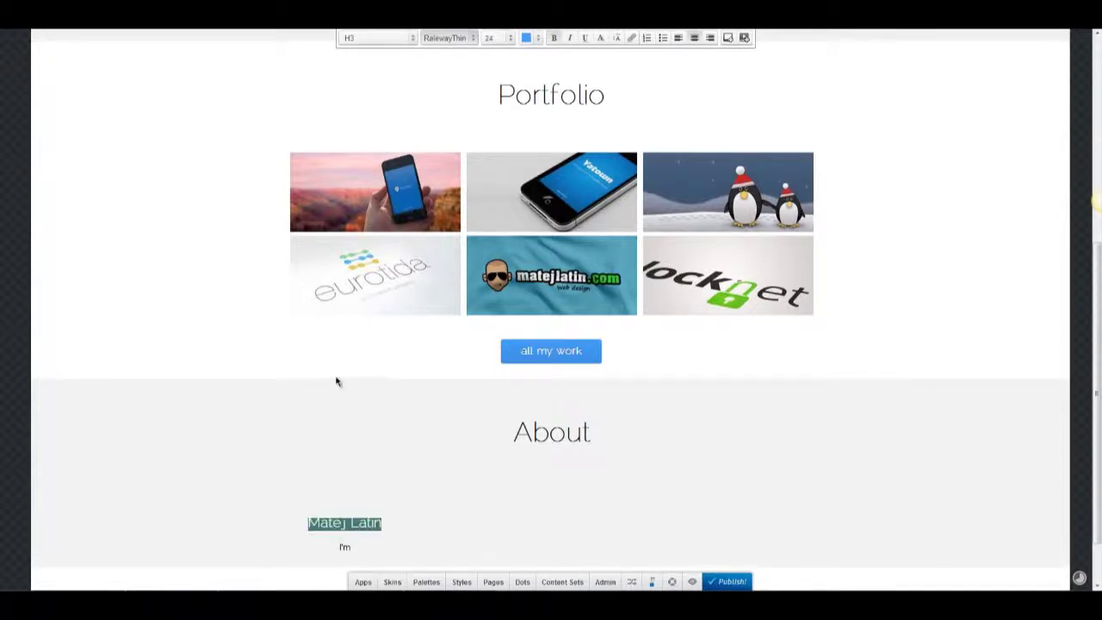
left_click(526, 38)
left_click(172, 361)
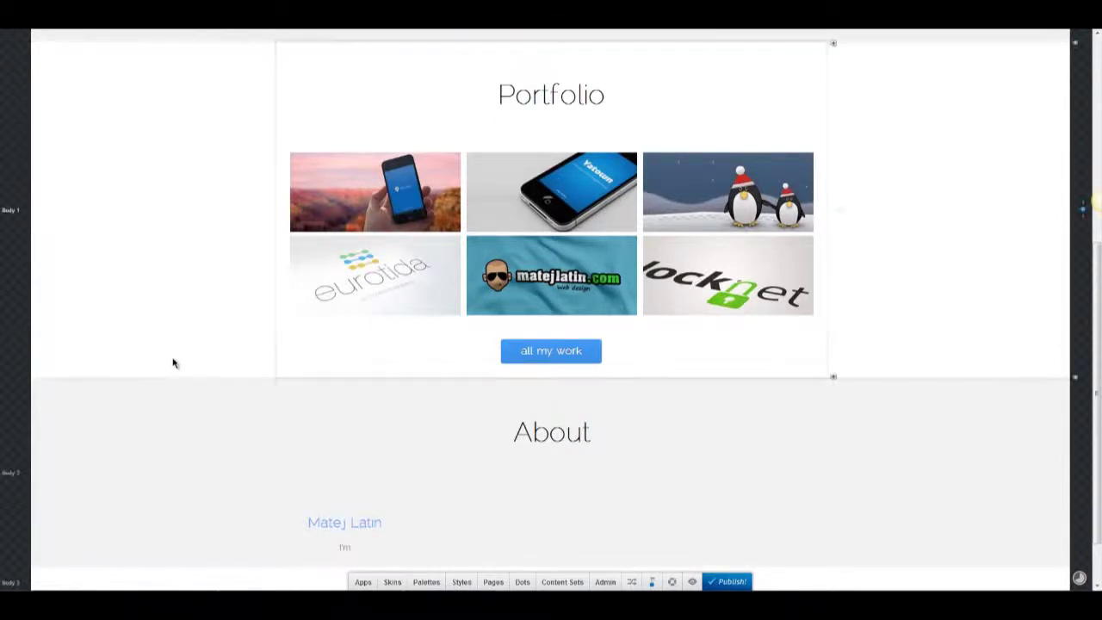
Add an image above the name, upload about-1.jpg as the person icon, and save it.
left_click(363, 582)
scroll(408, 530, "up", 5)
left_click_drag(526, 387, 361, 527)
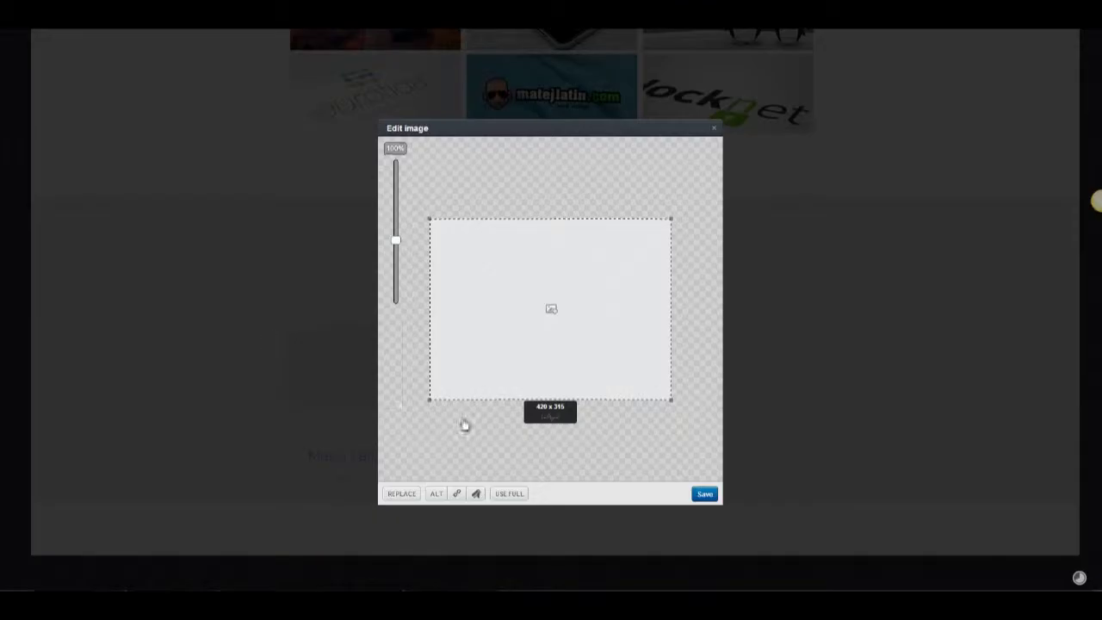
left_click(401, 493)
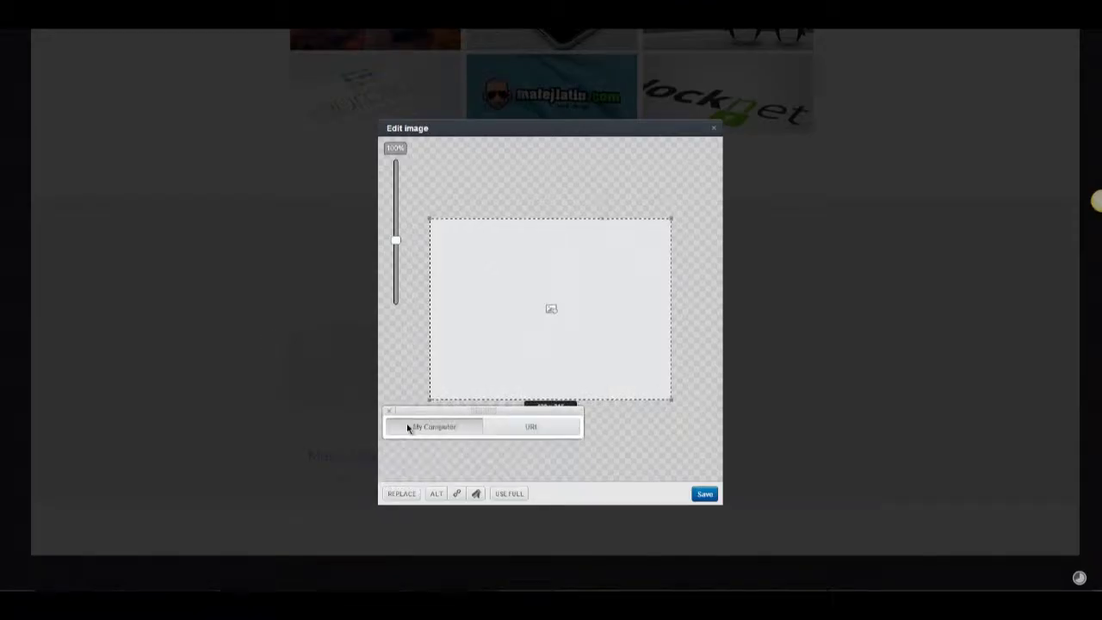
left_click(406, 424)
double_click(133, 71)
left_click(702, 496)
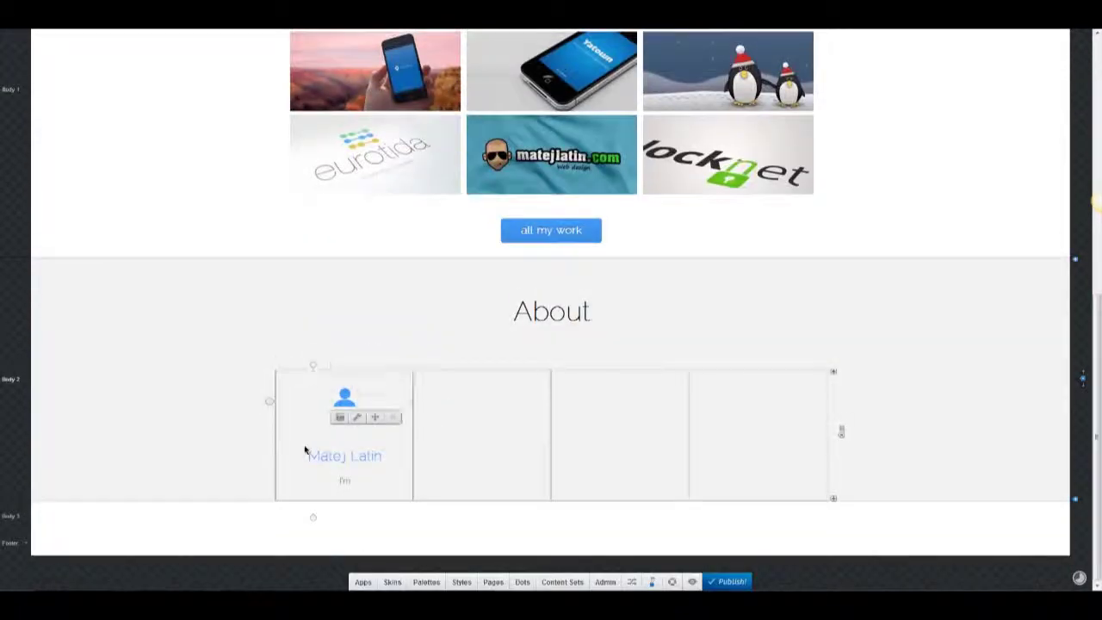
left_click(313, 376)
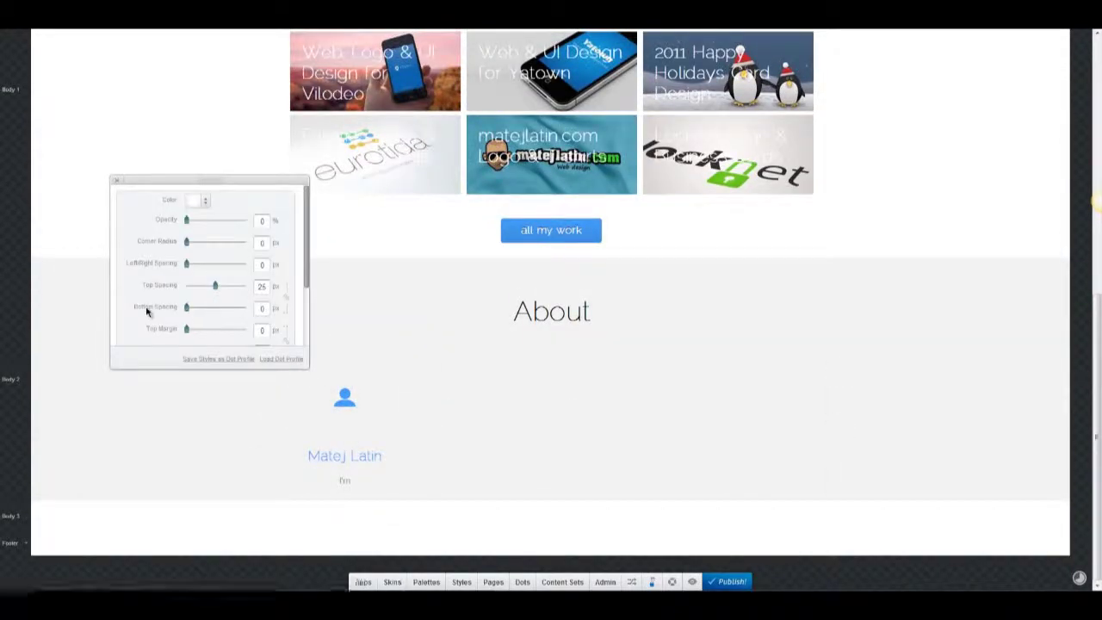
Adjust the spacing around the person icon in its style settings.
left_click(118, 184)
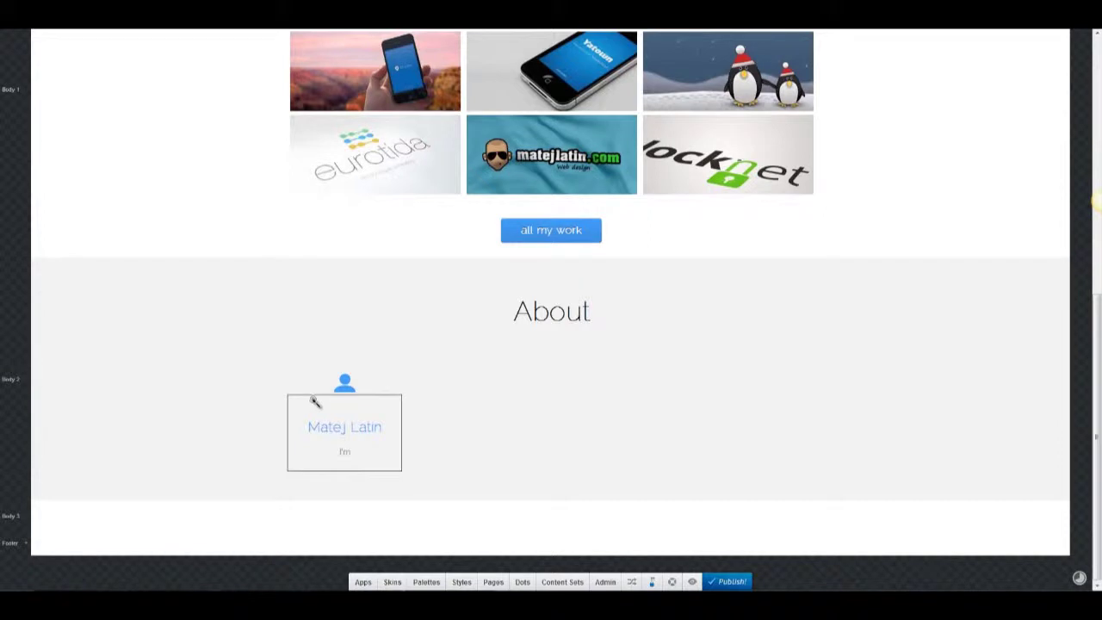
left_click(316, 399)
left_click_drag(186, 332, 215, 333)
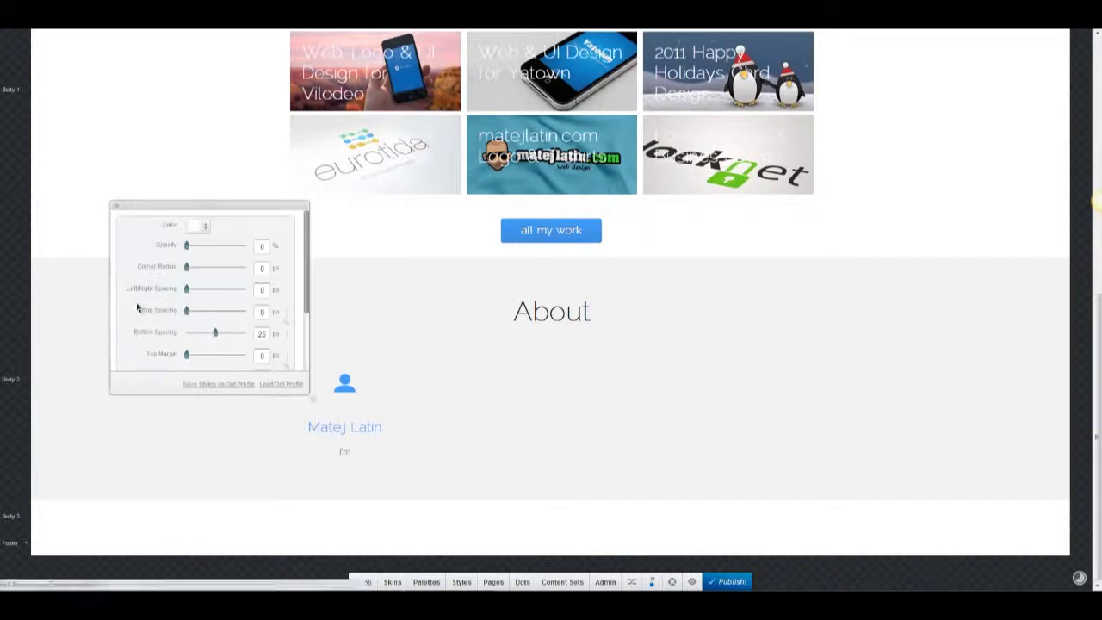
left_click(118, 207)
Place a duplicated entry in column two as Koper, Slovenia with a Normal size-14 "from" caption, then duplicate it.
mouse_move(340, 410)
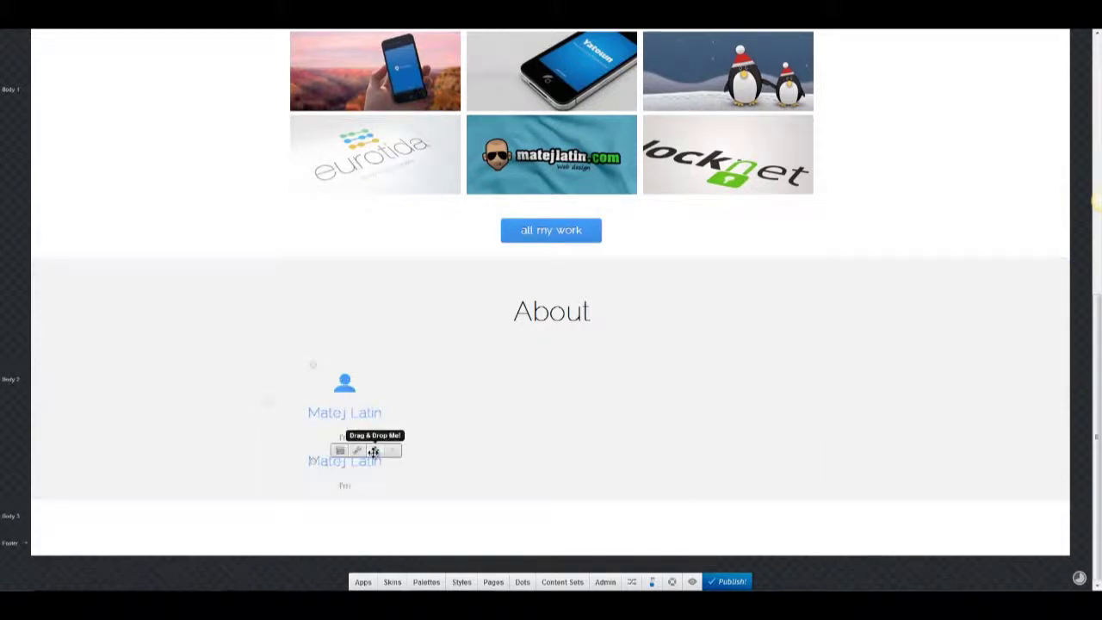
left_click_drag(376, 449, 469, 447)
left_click(469, 447)
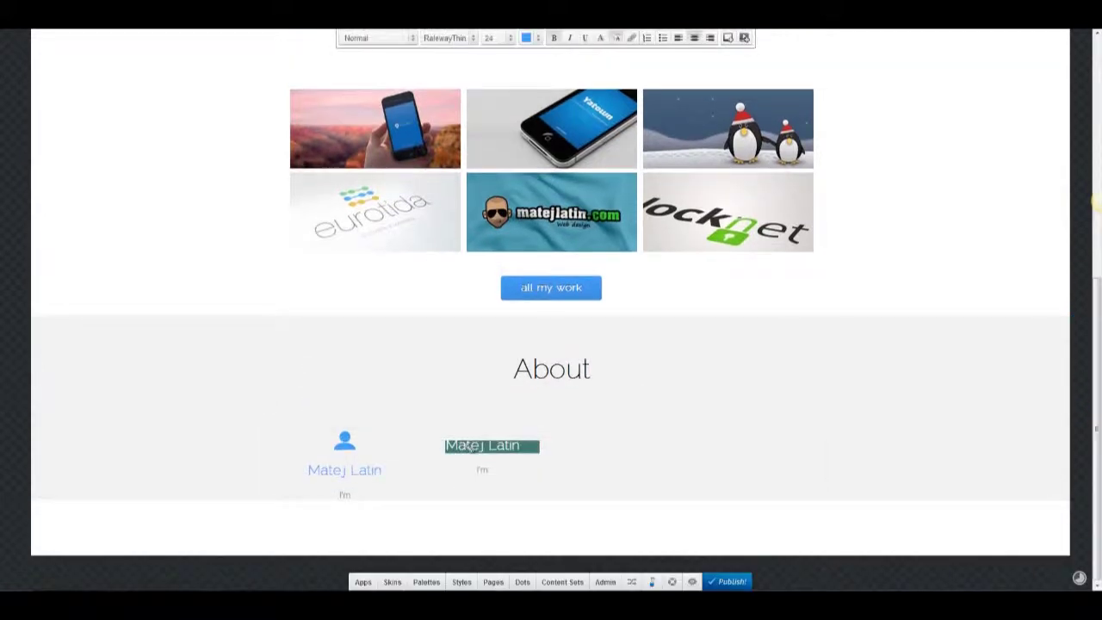
left_click(376, 38)
left_click(362, 53)
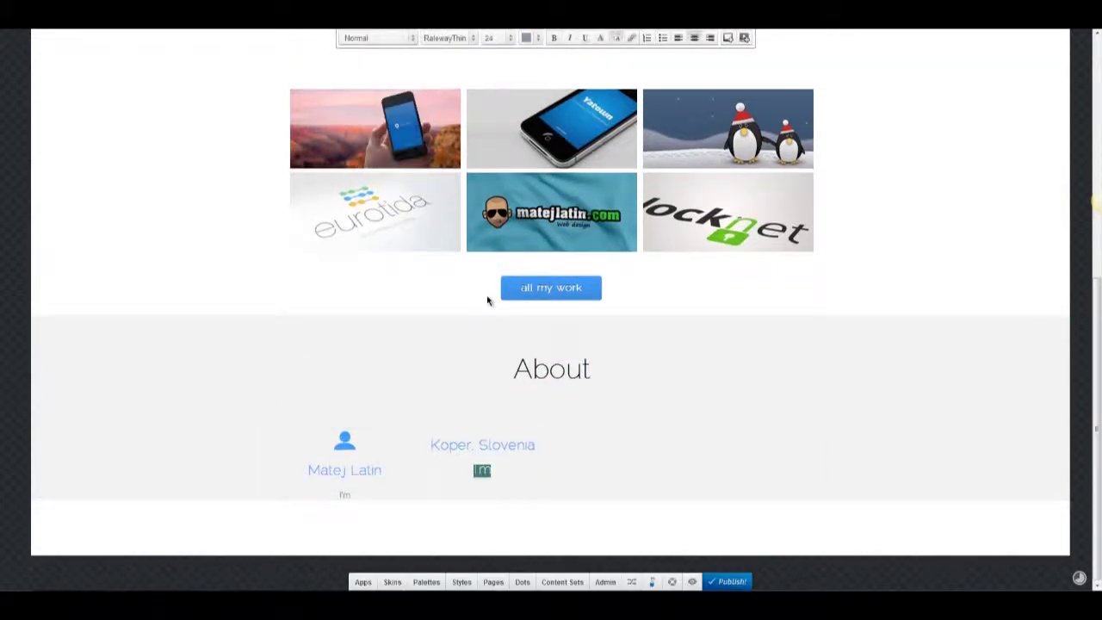
left_click(488, 38)
left_click(510, 125)
left_click(487, 462)
left_click(502, 39)
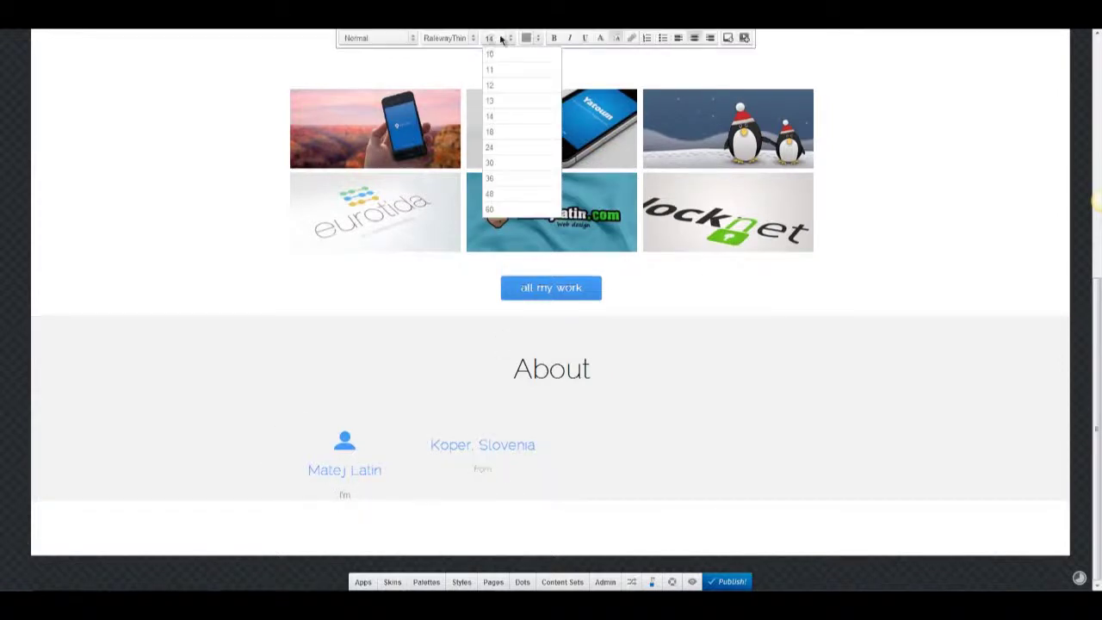
left_click(750, 512)
left_click(479, 435)
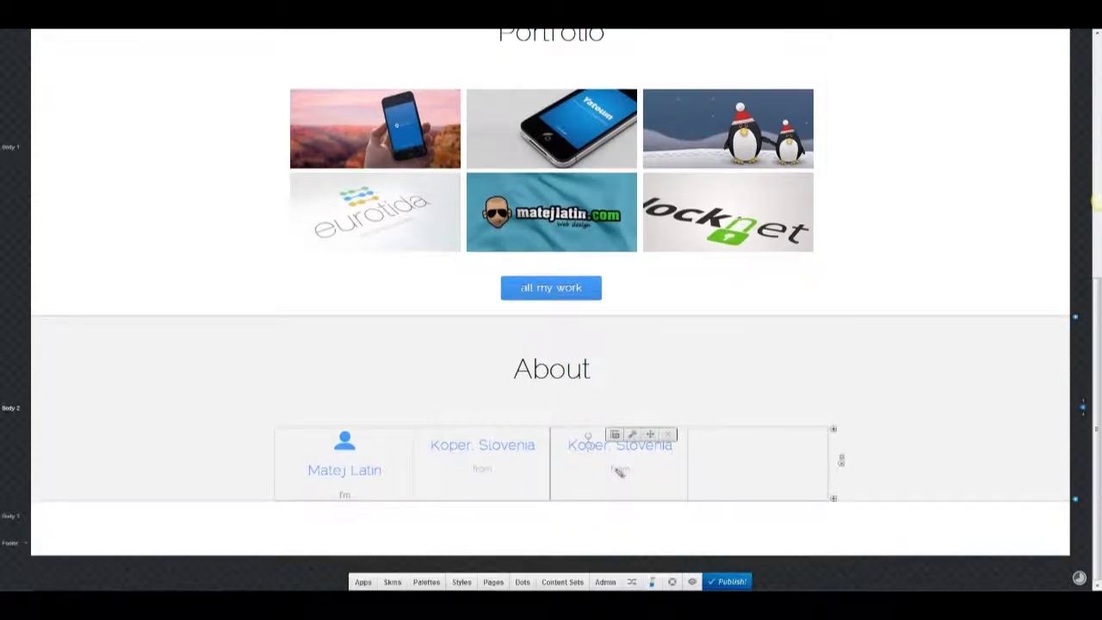
Edit the copied entry's caption and set Job Opportunities, Koper, Slovenia and the name headings to size 22.
left_click(620, 468)
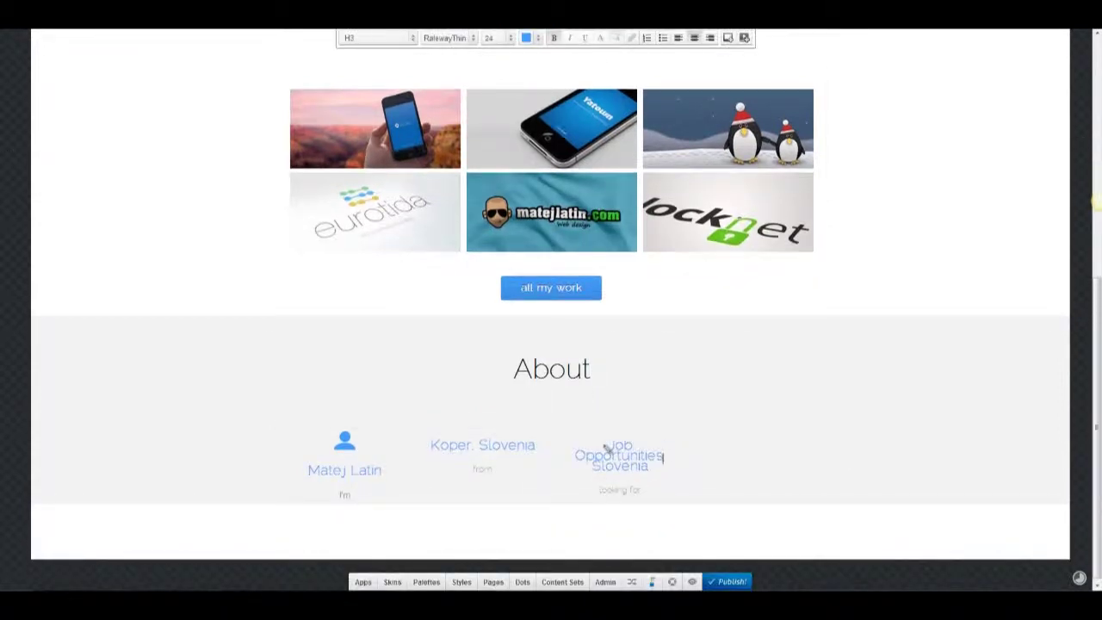
key("BackSpace")
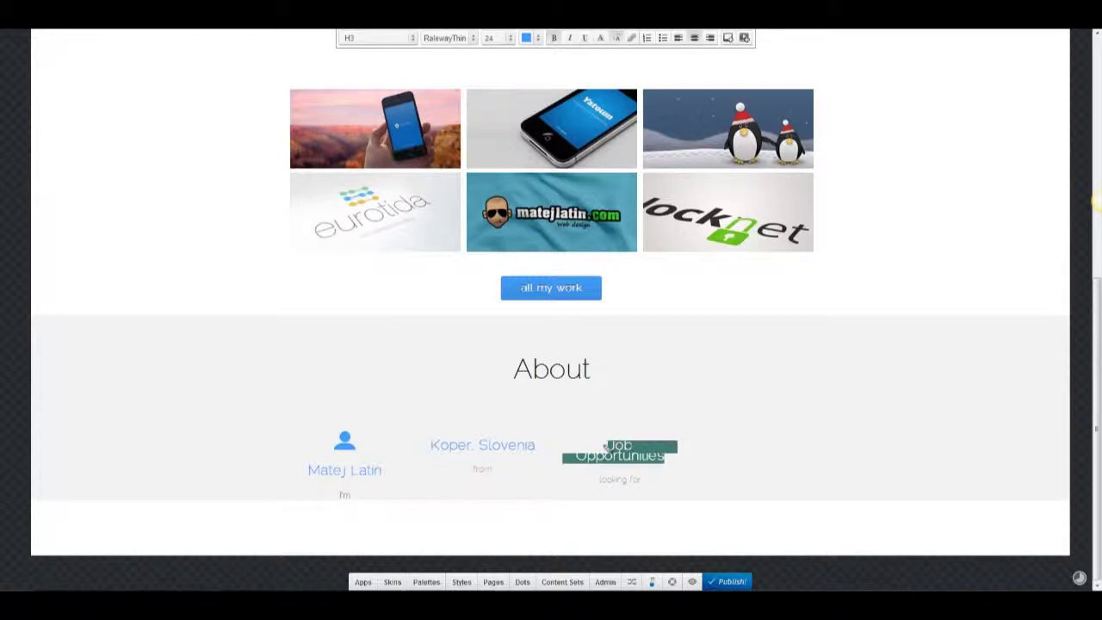
left_click(513, 38)
left_click(529, 130)
left_click(490, 38)
left_click(509, 130)
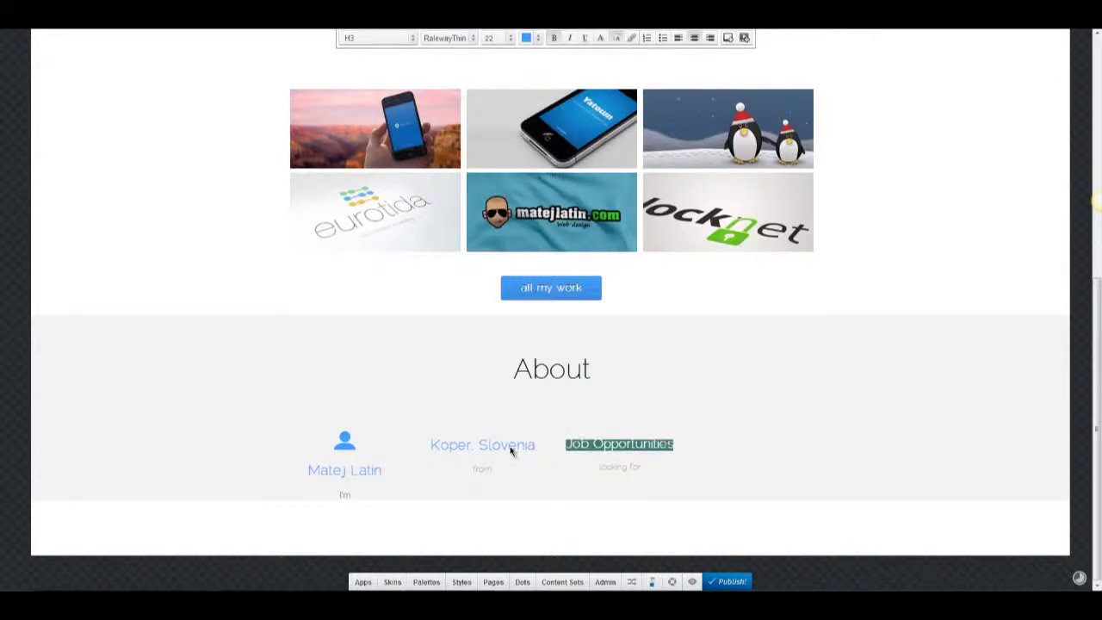
triple_click(510, 450)
left_click(490, 38)
left_click(508, 131)
left_click(344, 469)
triple_click(347, 472)
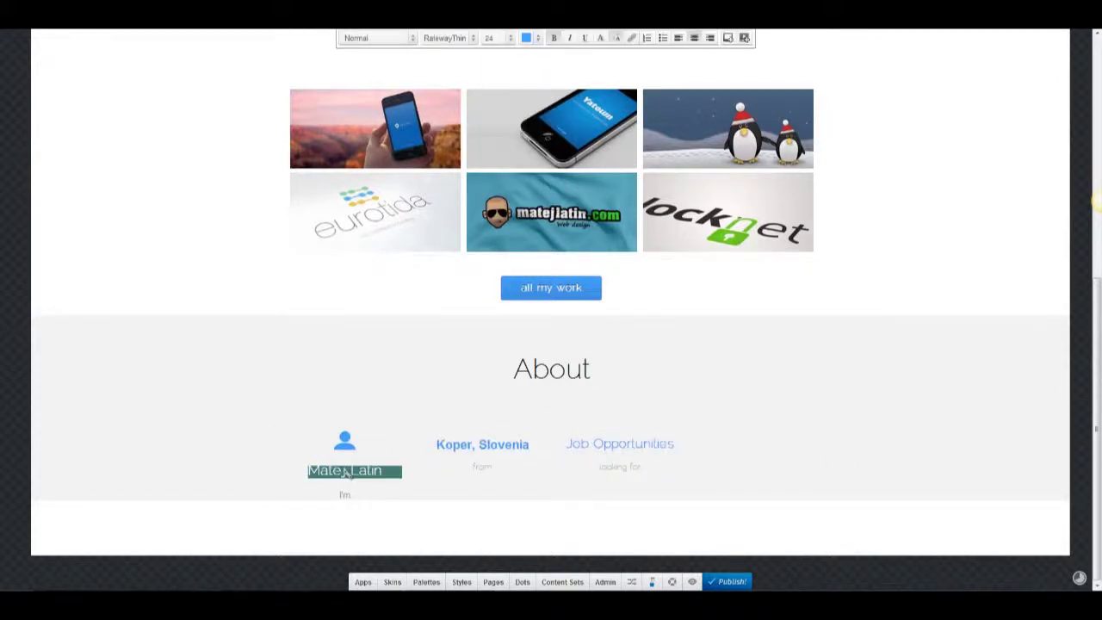
left_click(497, 39)
left_click(508, 131)
Apply Raleway Thin to the Koper, Slovenia heading and duplicate the Job Opportunities item.
triple_click(510, 450)
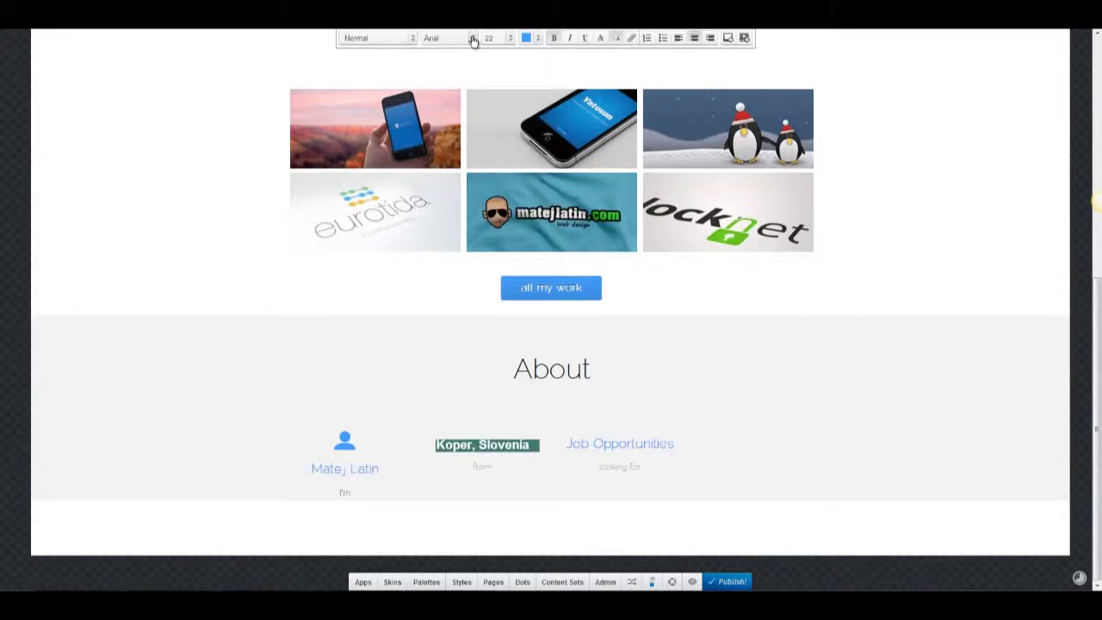
left_click(430, 38)
left_click(430, 39)
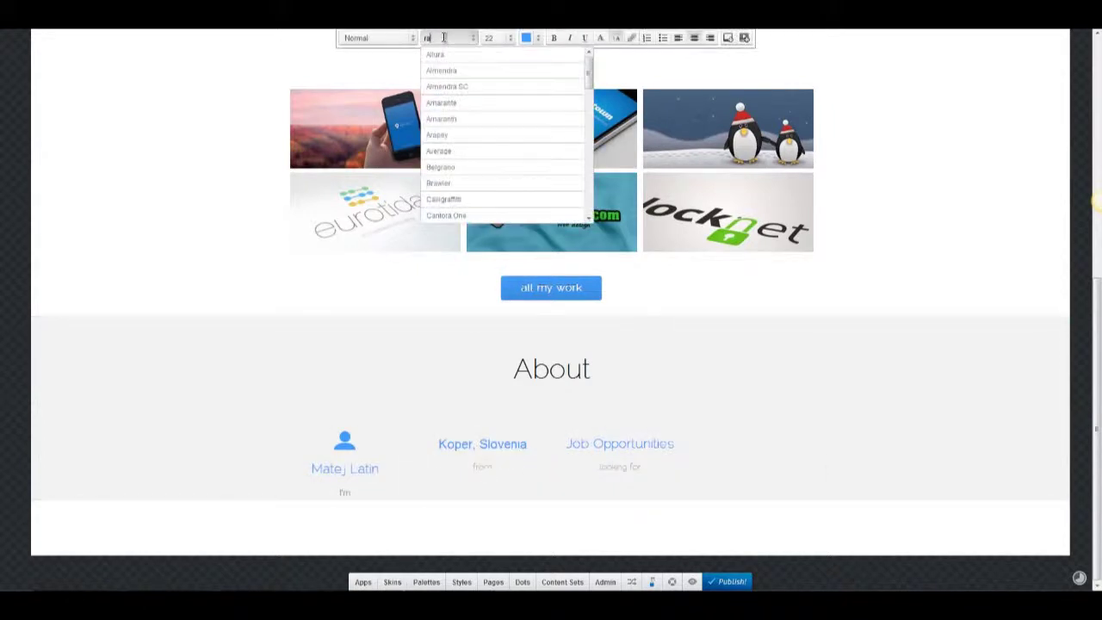
left_click(464, 79)
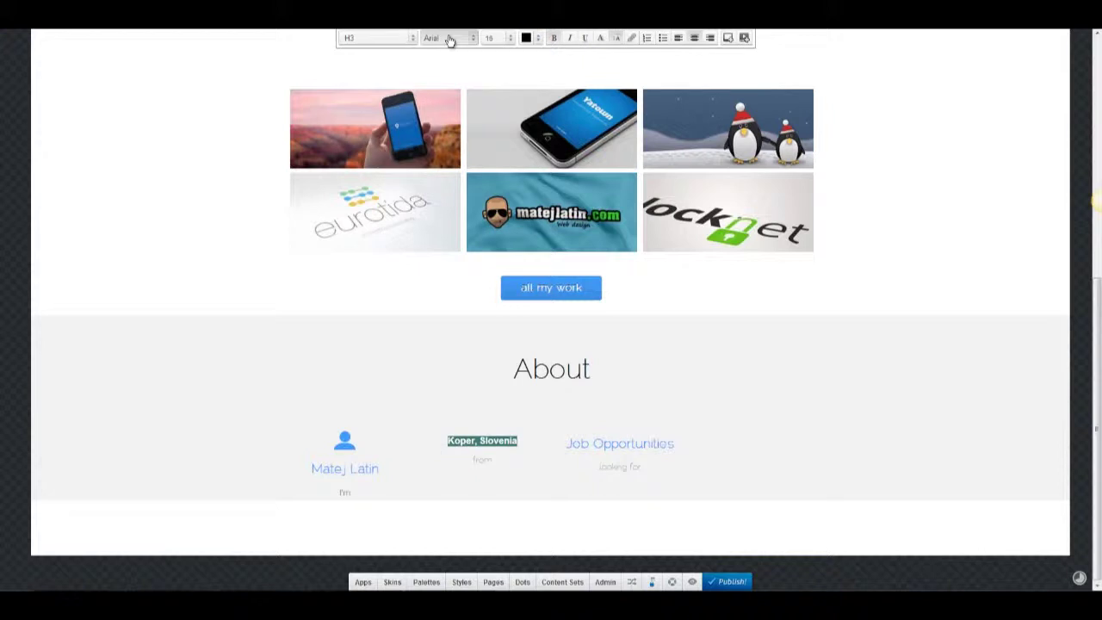
left_click(450, 41)
left_click(442, 81)
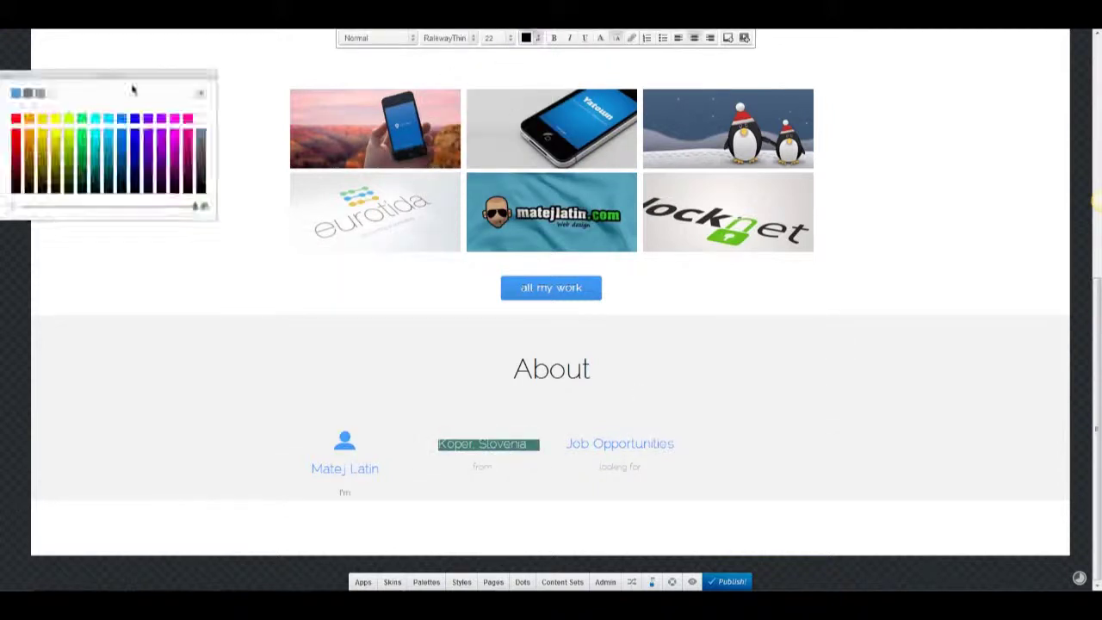
double_click(512, 446)
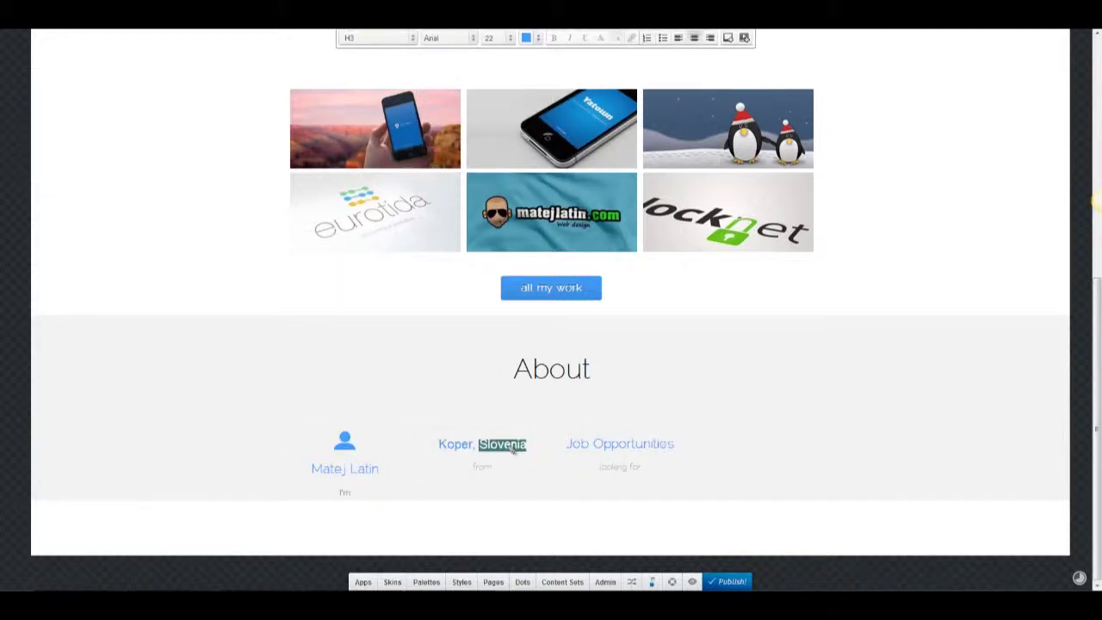
triple_click(515, 449)
left_click(472, 38)
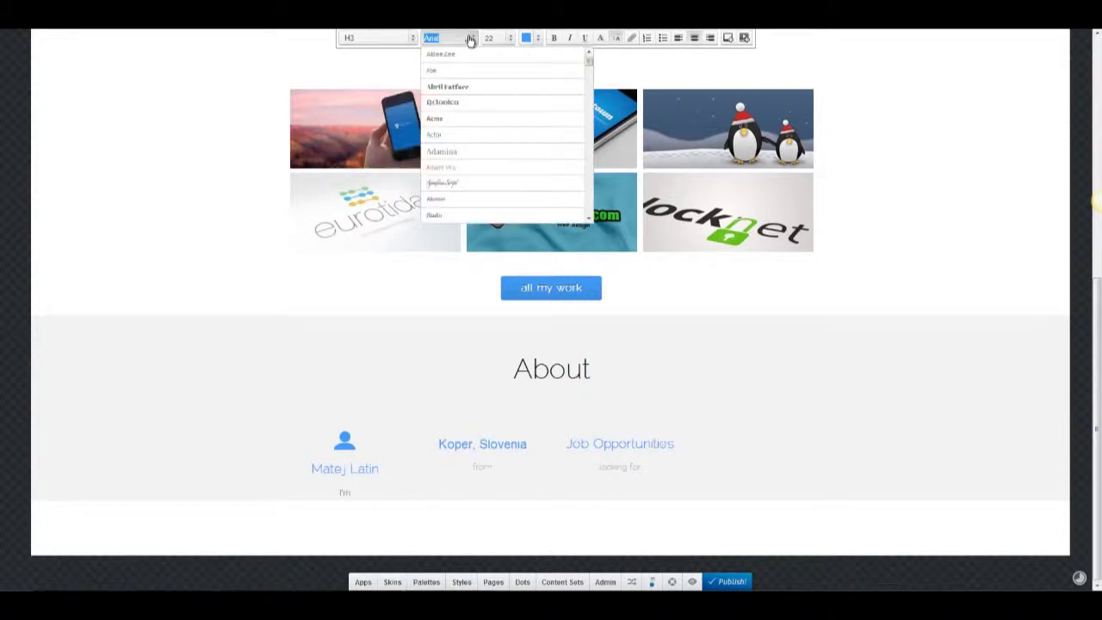
left_click(446, 71)
left_click(588, 438)
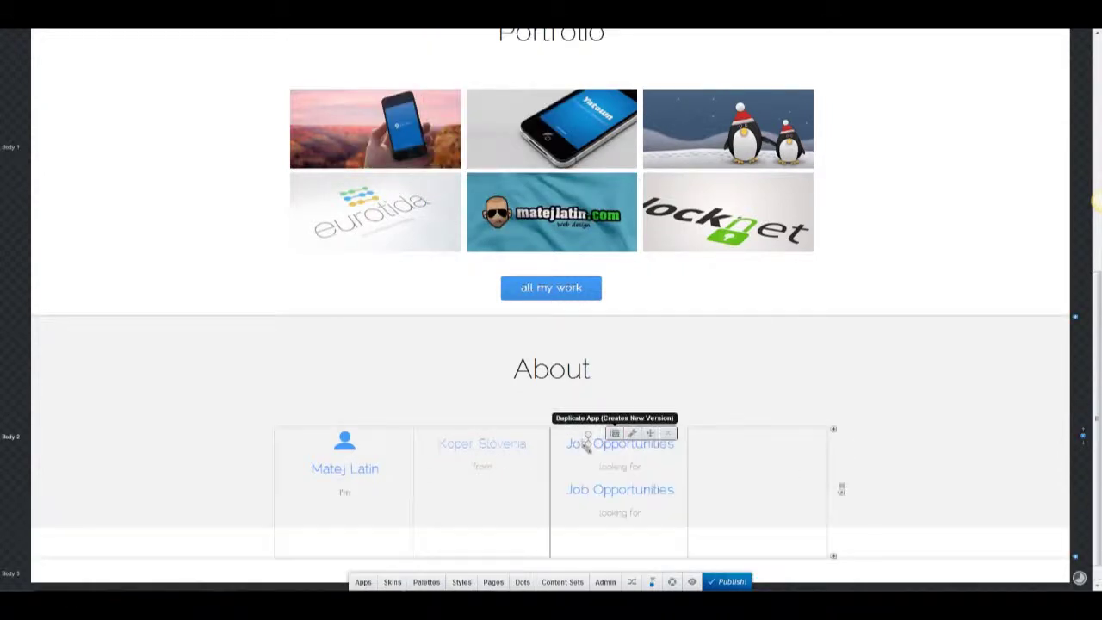
left_click(467, 41)
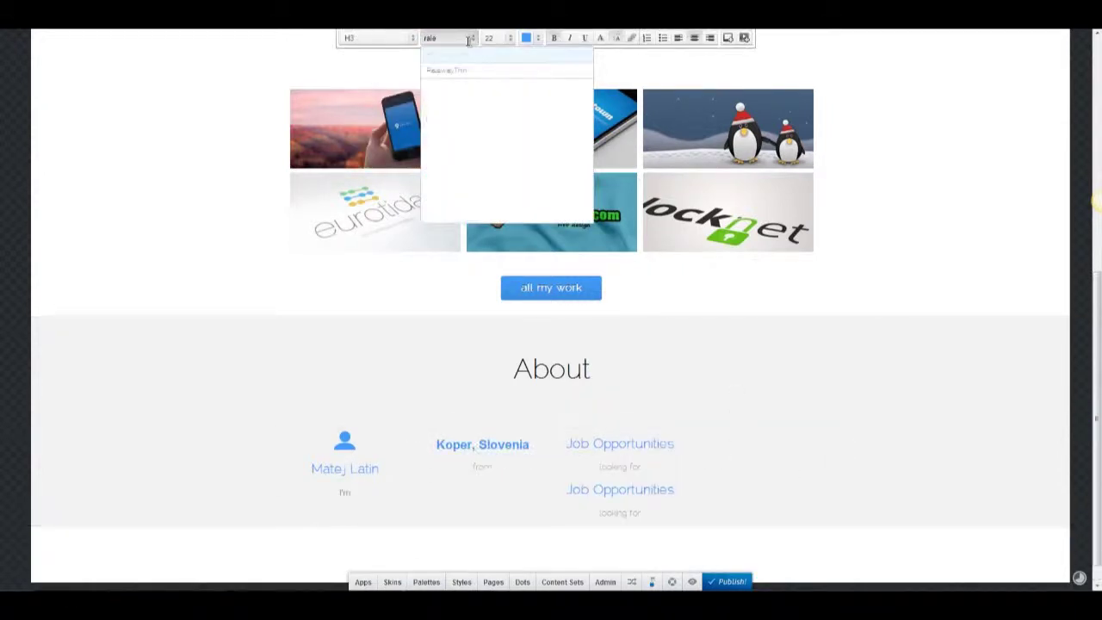
left_click(446, 71)
Move the Job Opportunities duplicate into the fourth About column and retype its heading and subtitle.
left_click_drag(638, 487, 731, 459)
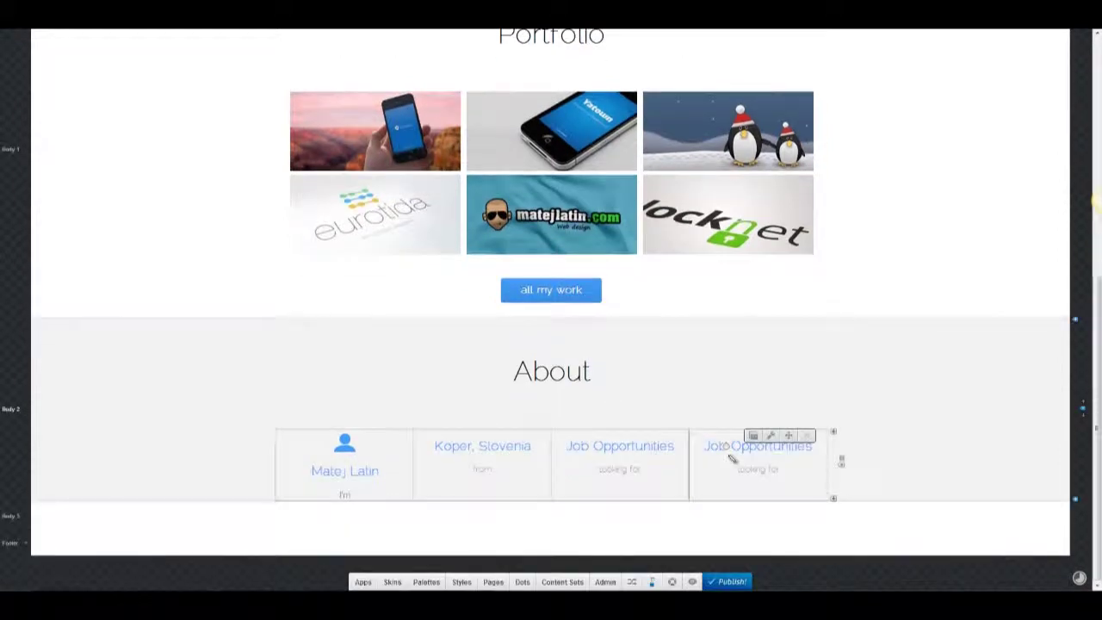
triple_click(712, 448)
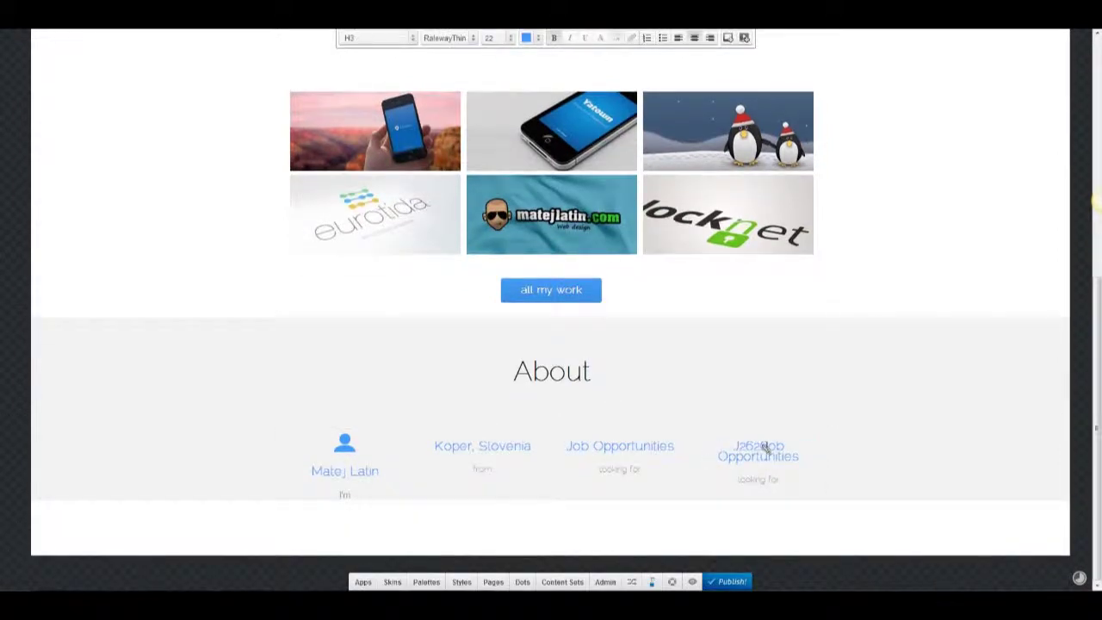
type("Skills")
left_click(764, 470)
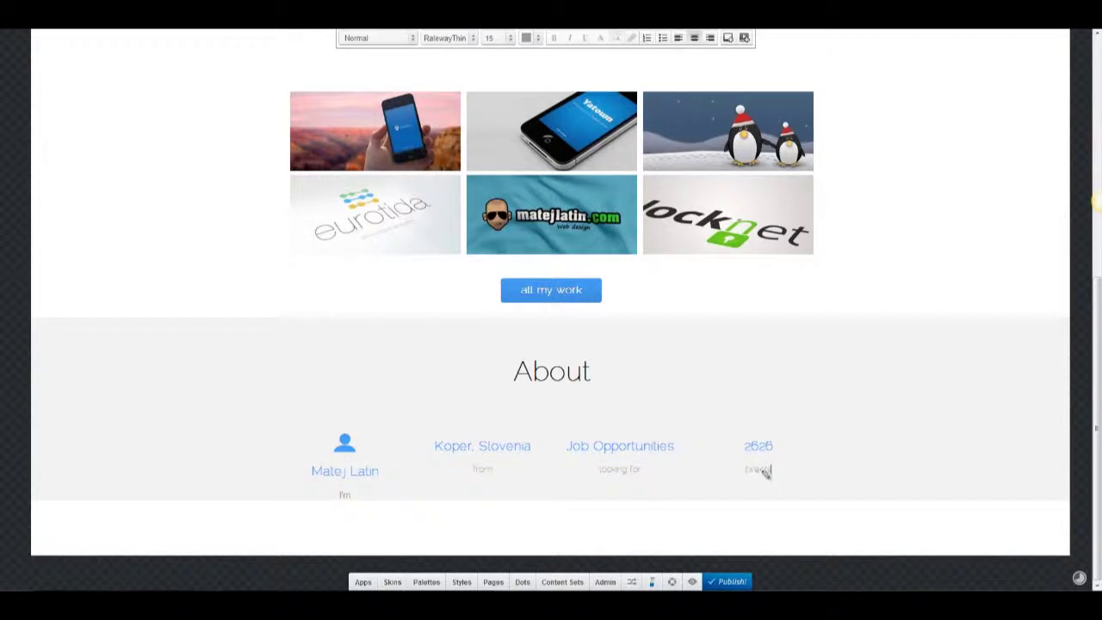
Add a location marker image above the Koper, Slovenia entry.
left_click(363, 581)
left_click_drag(393, 388, 497, 439)
double_click(504, 473)
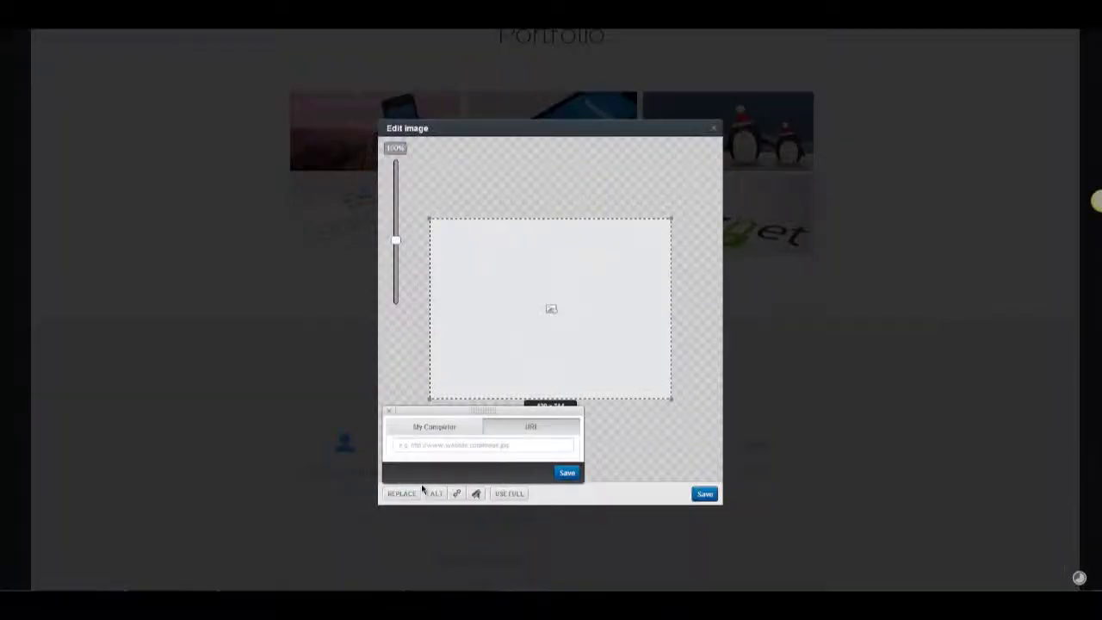
left_click(704, 494)
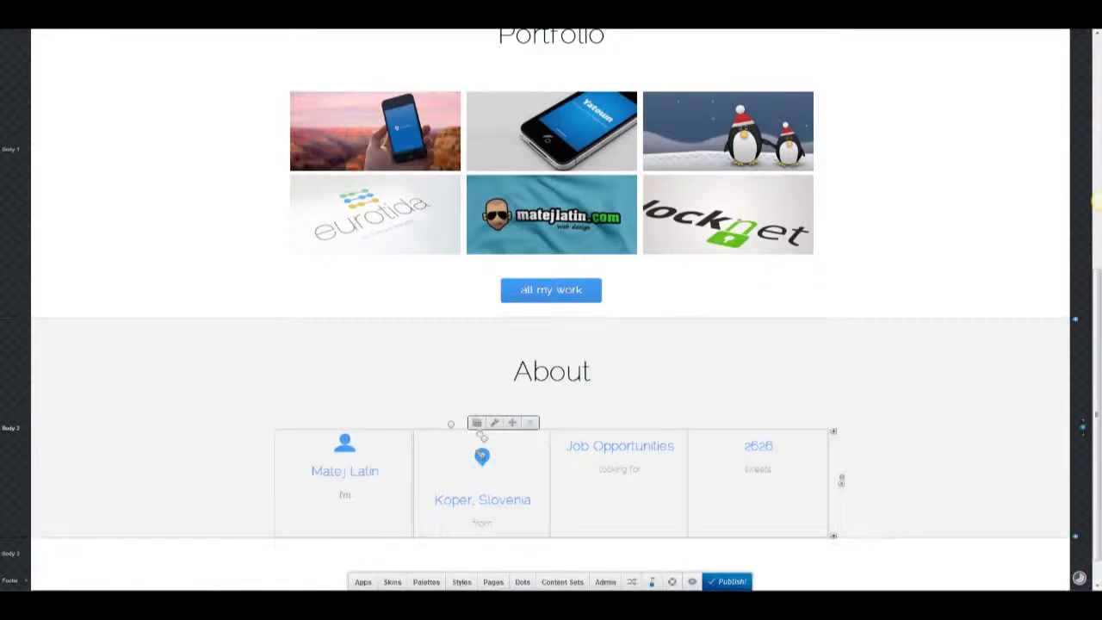
left_click(495, 422)
left_click(284, 240)
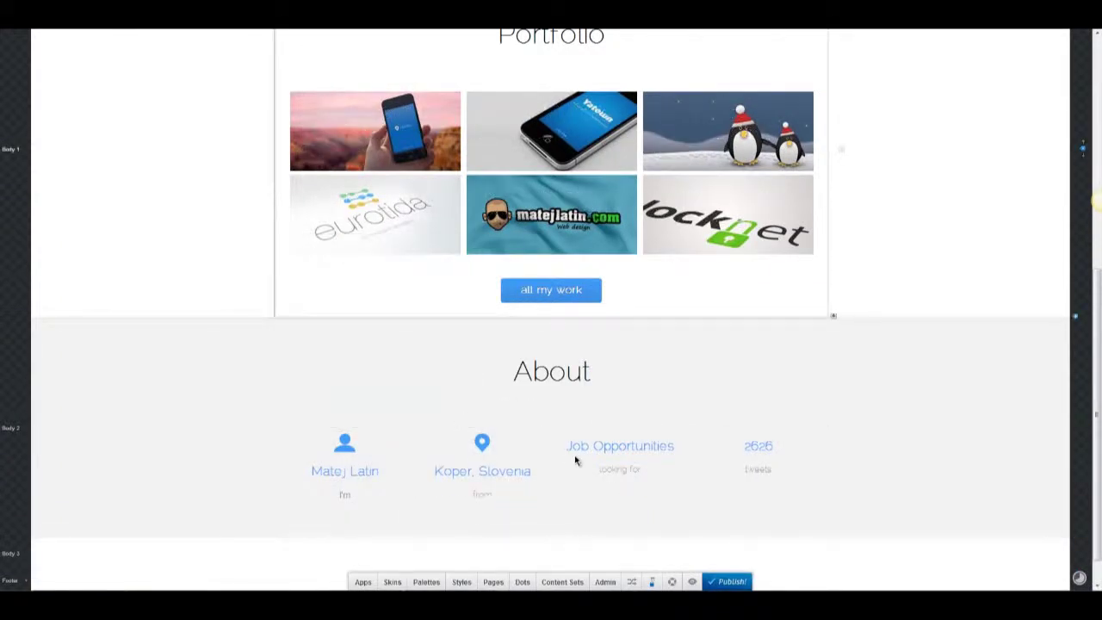
mouse_move(483, 424)
Copy the icon above Job Opportunities and replace its image with a briefcase.
left_click_drag(512, 422, 615, 443)
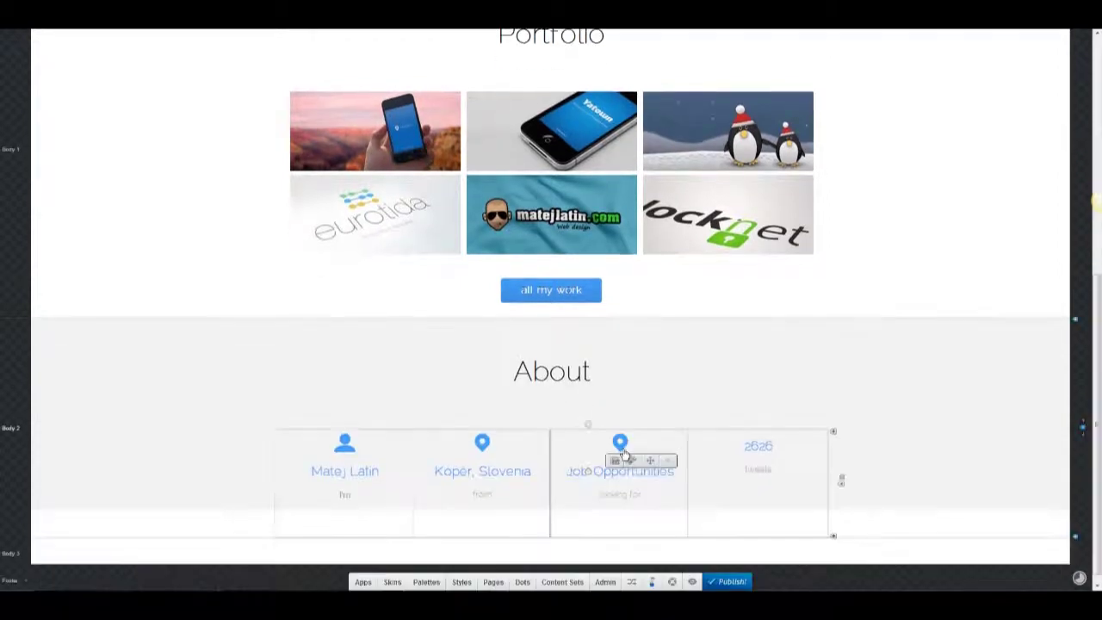
double_click(620, 443)
left_click(401, 493)
left_click(434, 426)
left_click(560, 388)
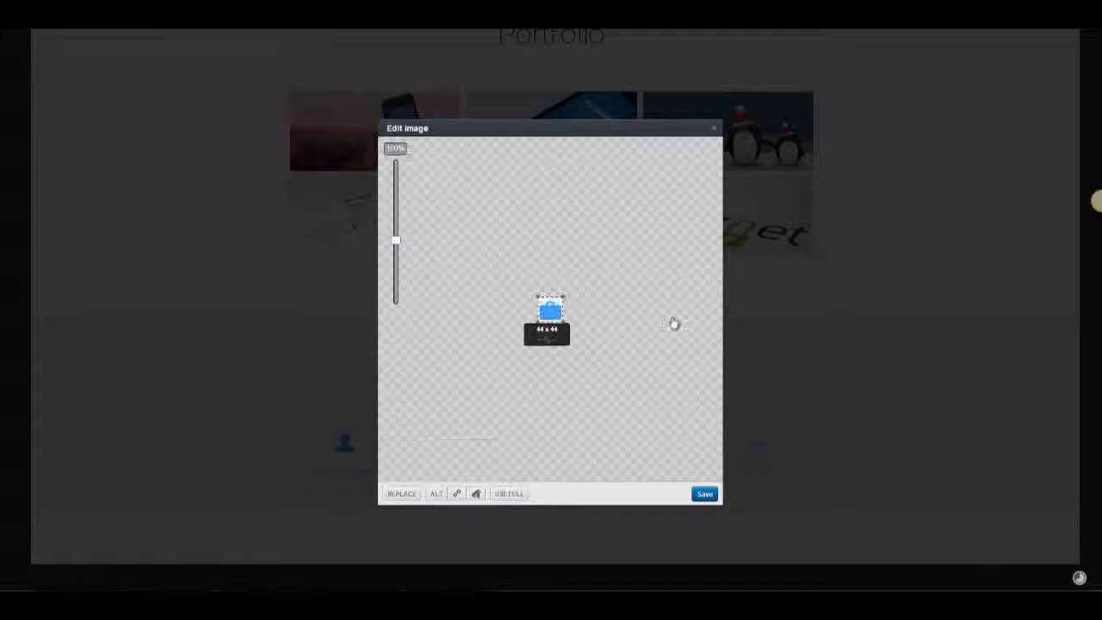
left_click(705, 494)
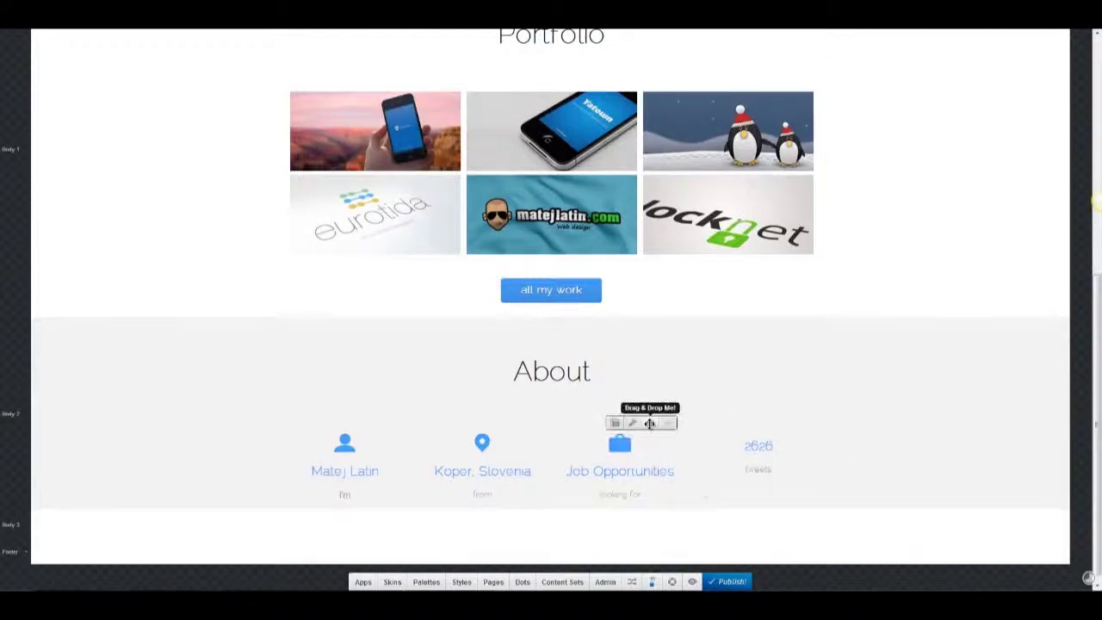
Copy the icon above the 2626 tweets column and replace it with the Twitter bird image.
left_click_drag(618, 421, 654, 448)
left_click_drag(755, 444, 756, 445)
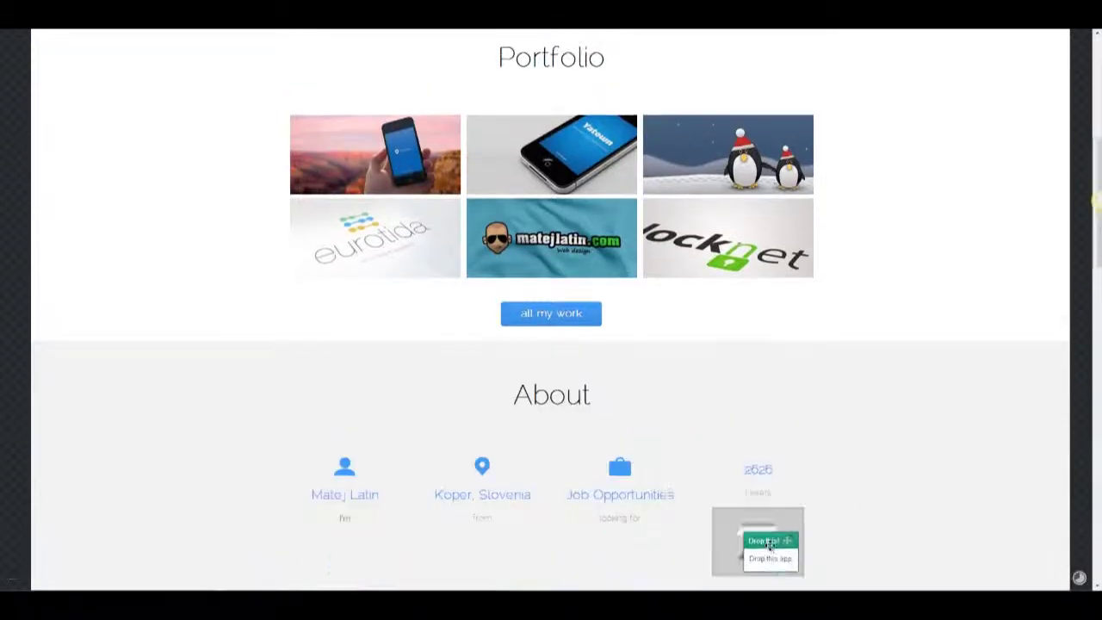
double_click(760, 447)
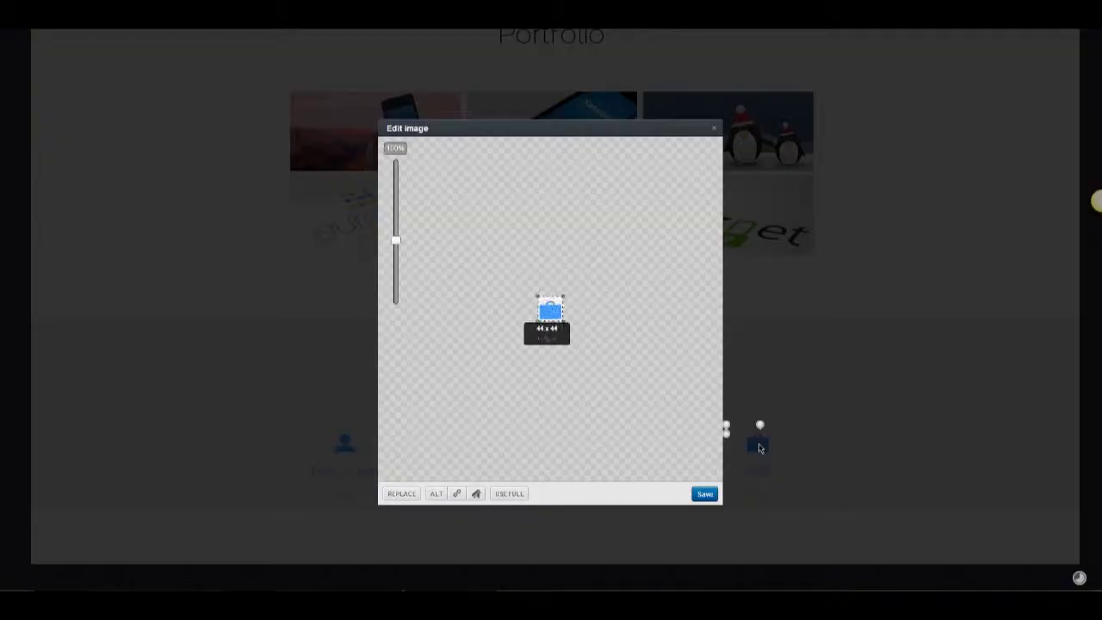
left_click(412, 495)
left_click(431, 427)
double_click(313, 72)
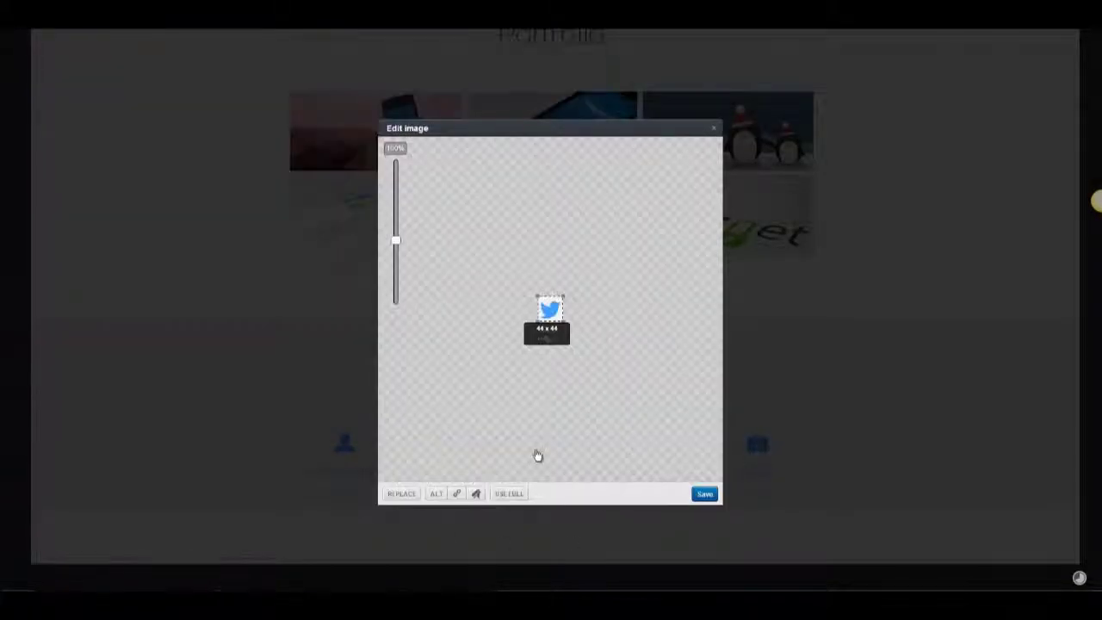
left_click(704, 493)
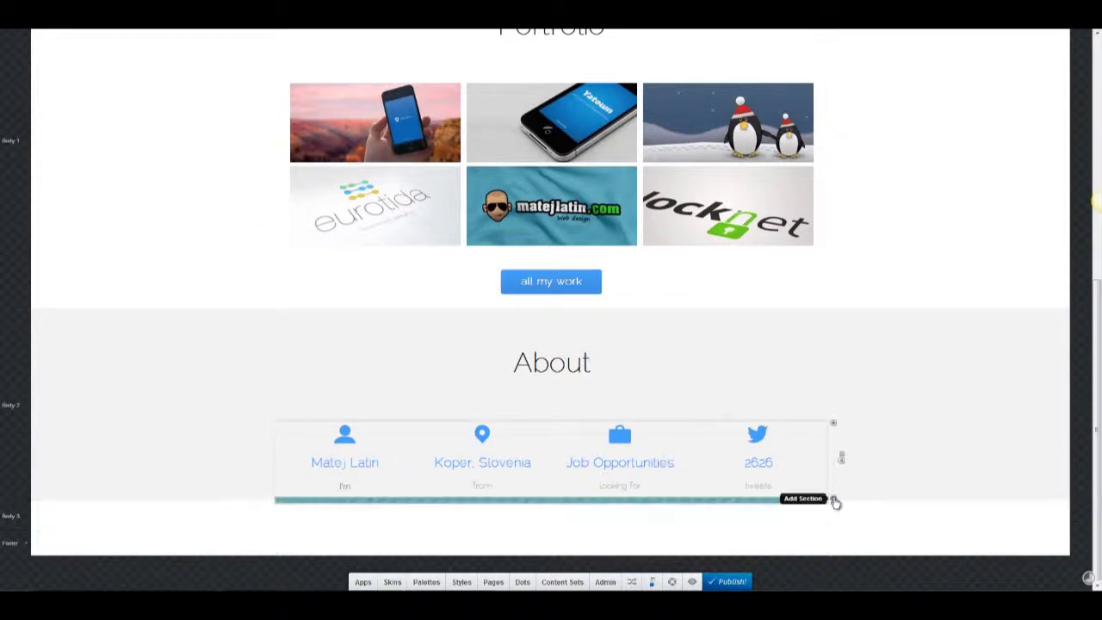
Add a Text block under the About row, paste the bio and split it before "I'm interested".
left_click(363, 582)
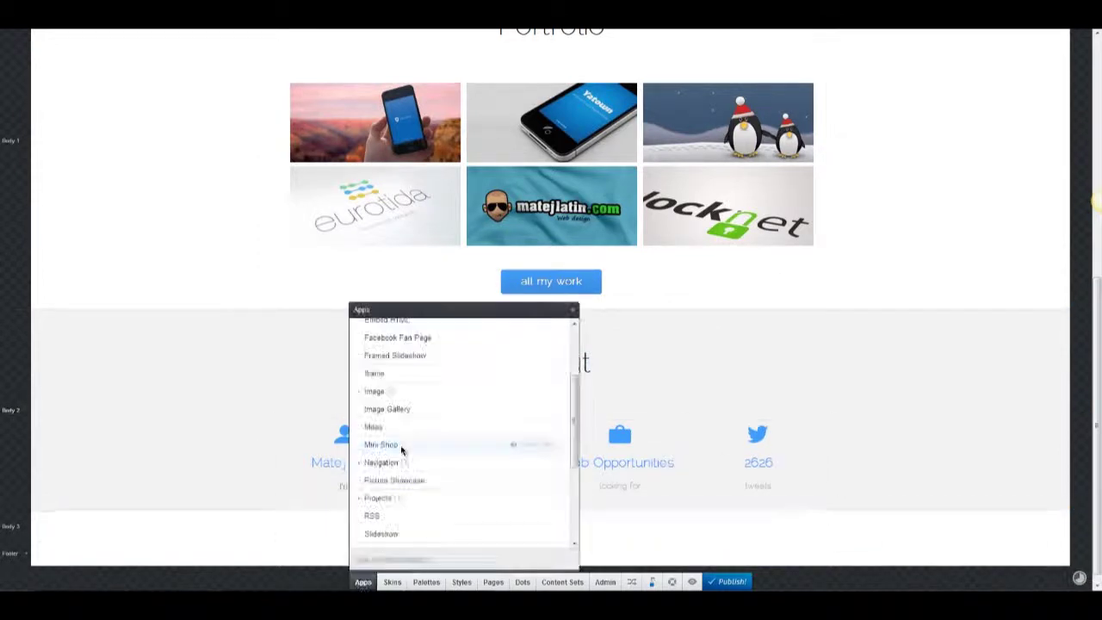
scroll(427, 437, "down", 5)
mouse_move(423, 433)
left_mouse_down()
mouse_move(565, 507)
mouse_move(556, 529)
mouse_move(556, 479)
mouse_move(536, 481)
left_mouse_up()
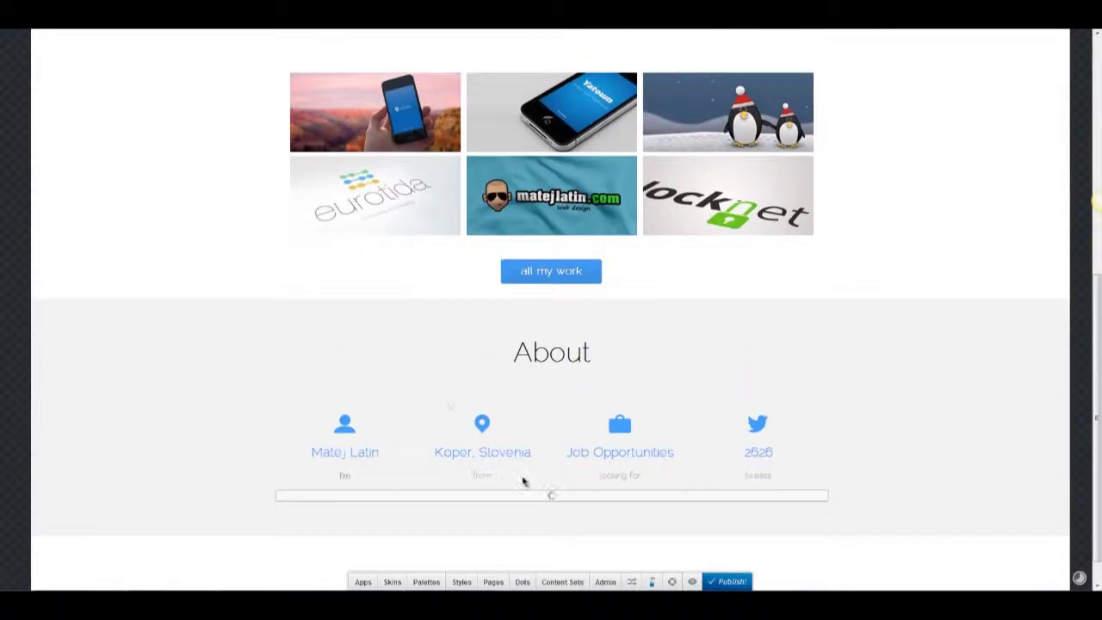
left_click(316, 479)
type("I'm just a guy who loves to design & develop websites and smart phone apps. I spend most of my free time designing stuff in Photoshop, writing blog posts and reading books. I love technology, football and music. I'm usually among the first to try something new. I'm interested in full-time job offers as a Front-end or UI designer, so drop me a line, if you like my work.")
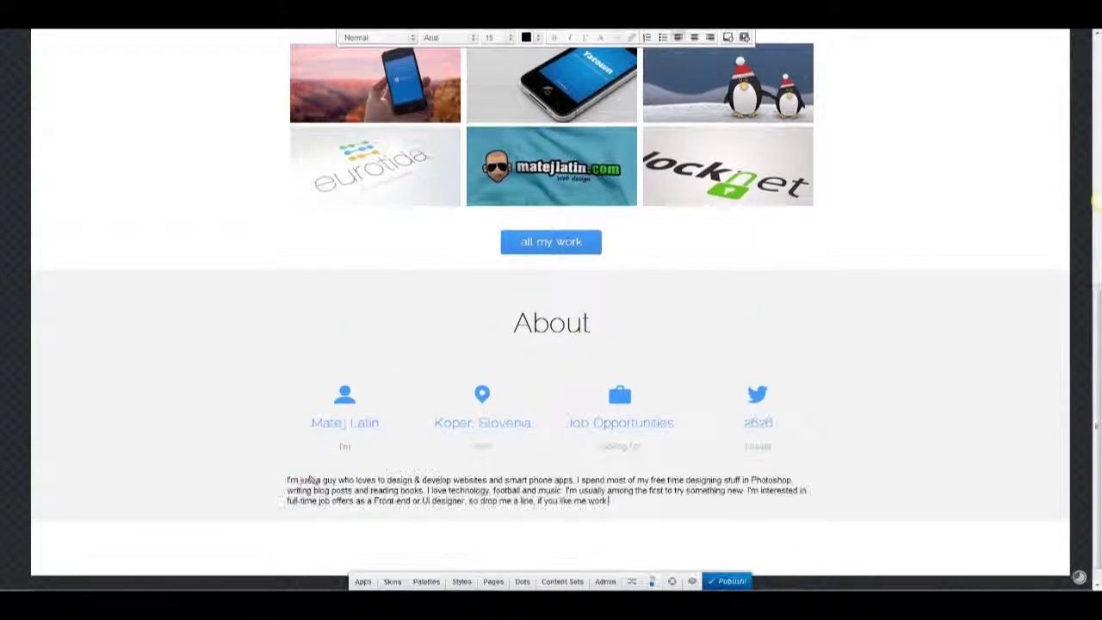
left_click(746, 490)
key("Return")
key("ctrl+a")
left_click(367, 38)
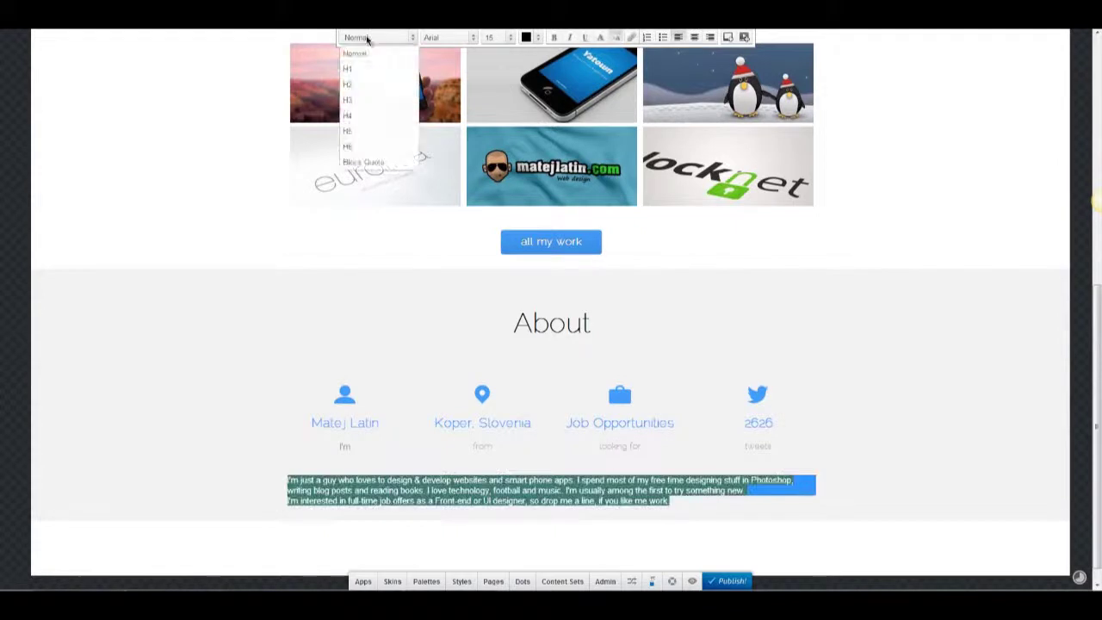
left_click(360, 53)
left_click(760, 492)
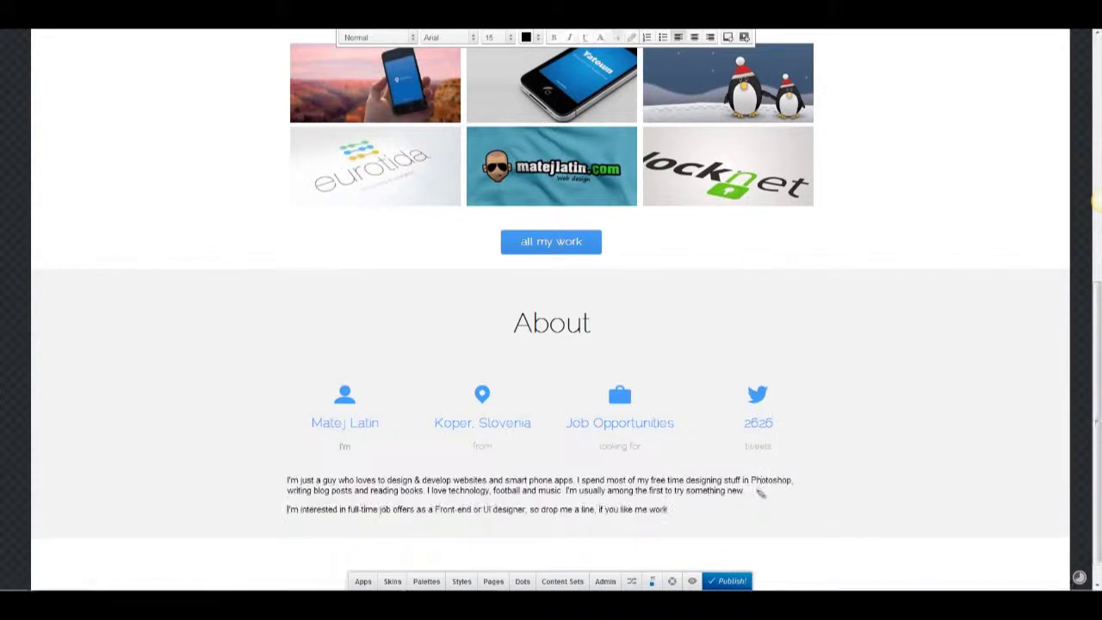
Make the bio text grey, centre-aligned and size 18.
key("ctrl+a")
left_click(526, 37)
left_click(42, 99)
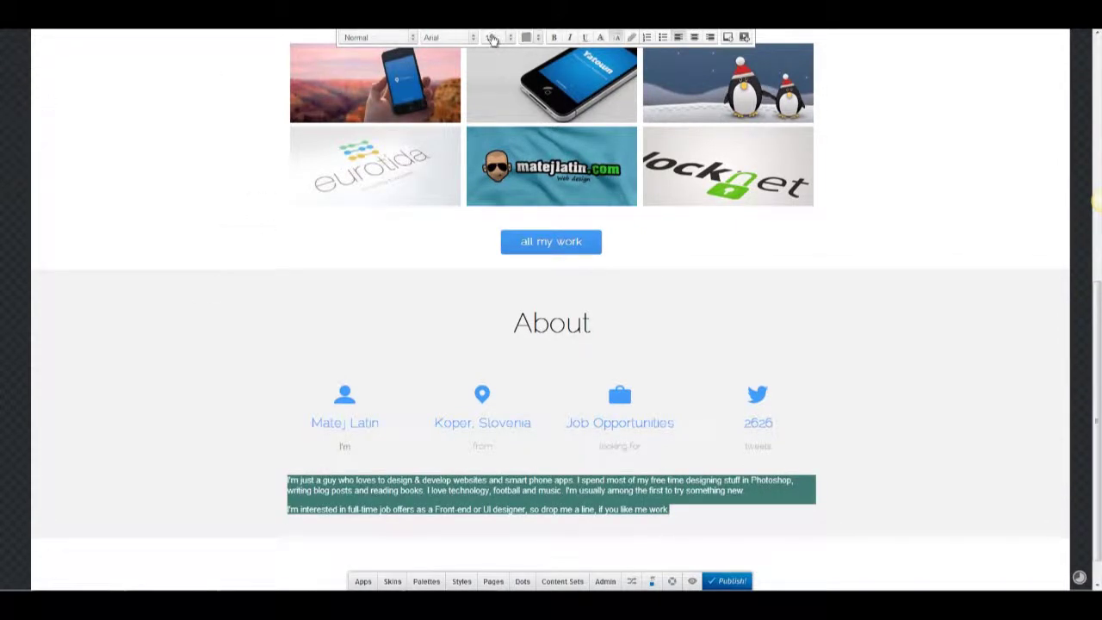
scroll(657, 490, "up", 1)
scroll(567, 235, "down", 2)
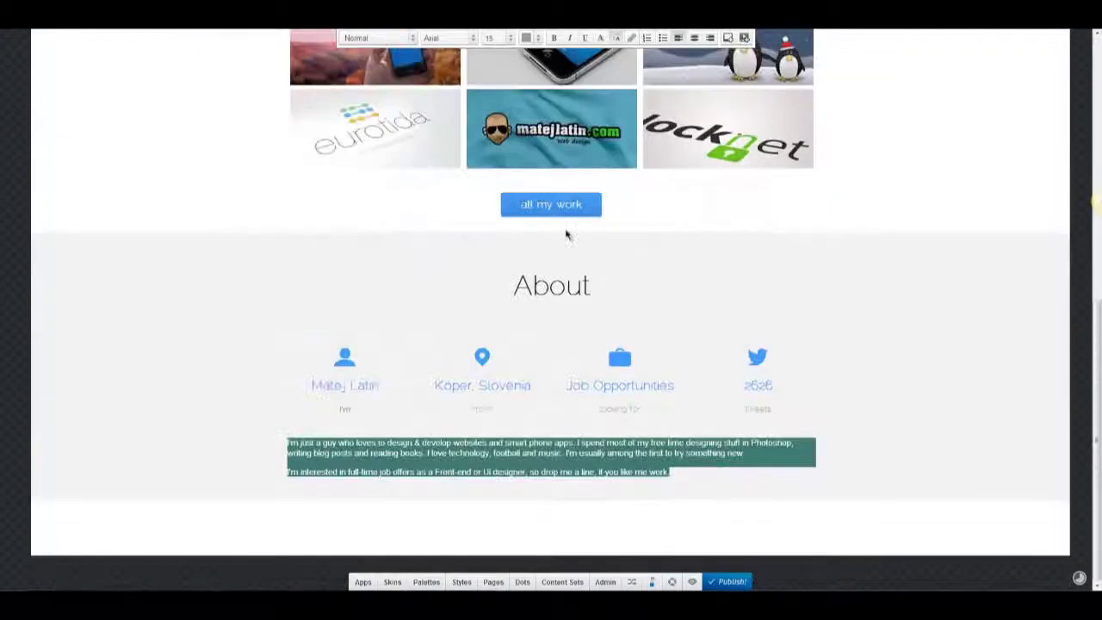
left_click(696, 39)
left_click(505, 38)
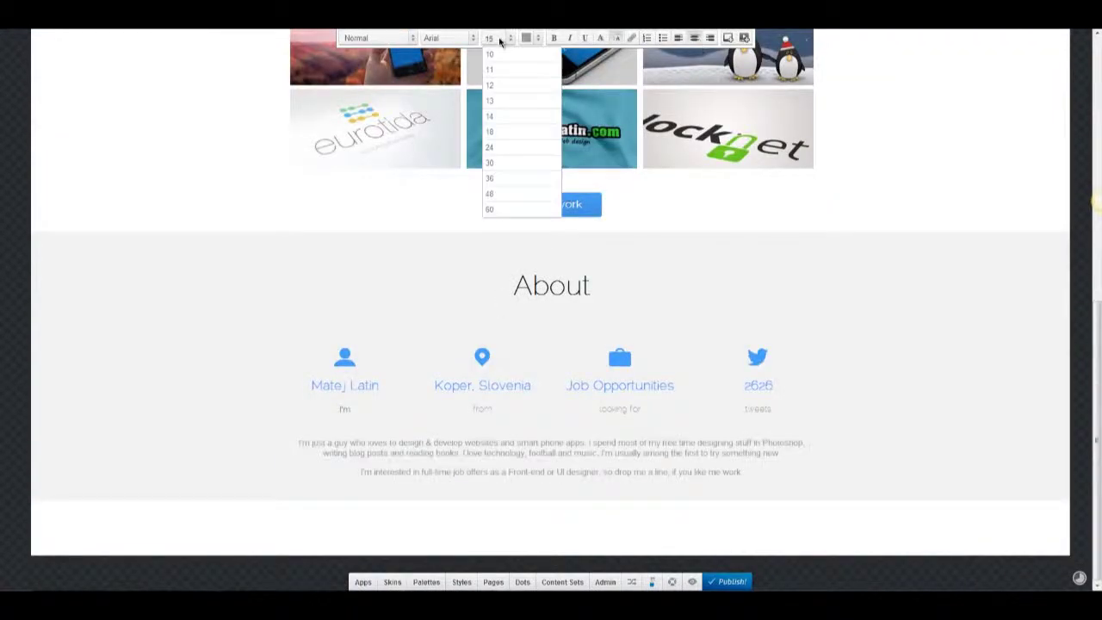
left_click(499, 41)
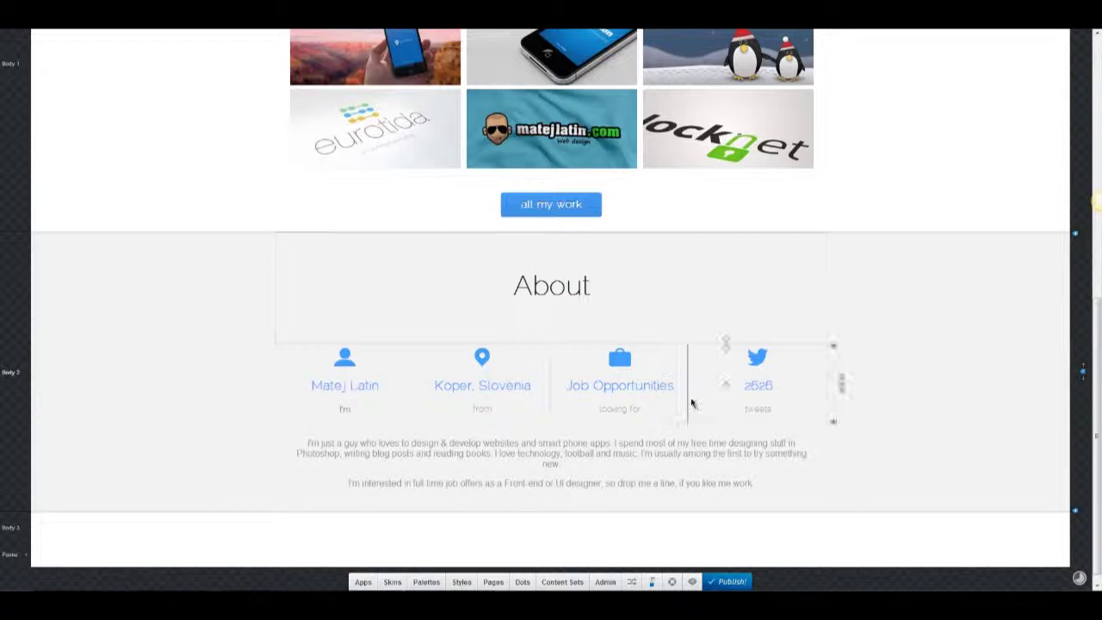
left_click(504, 38)
left_click(515, 131)
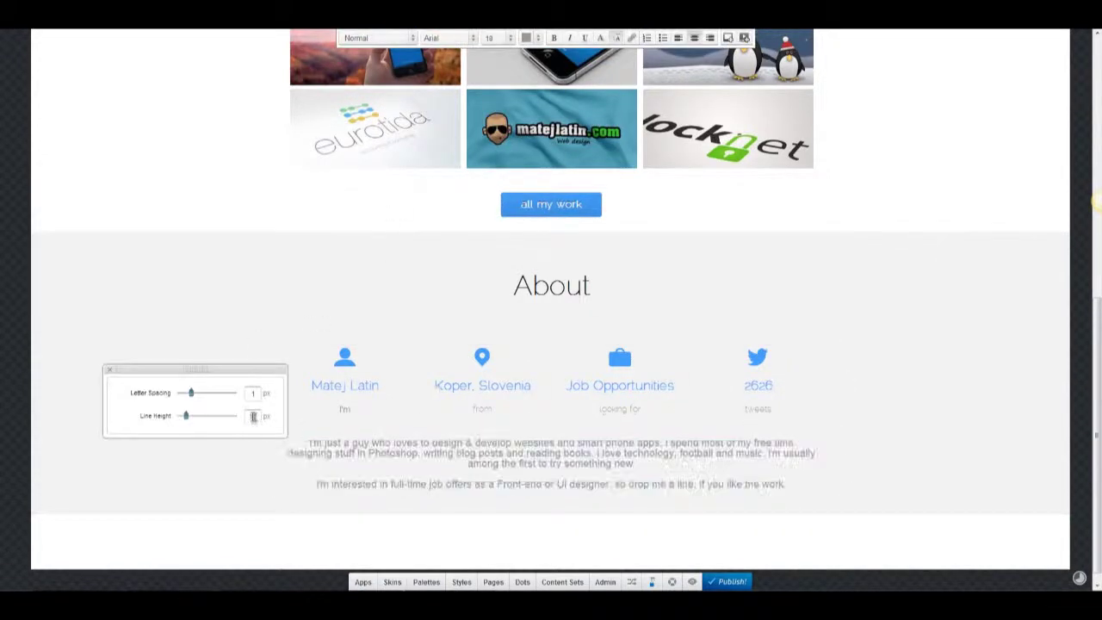
scroll(885, 360, "down", 1)
left_click(363, 582)
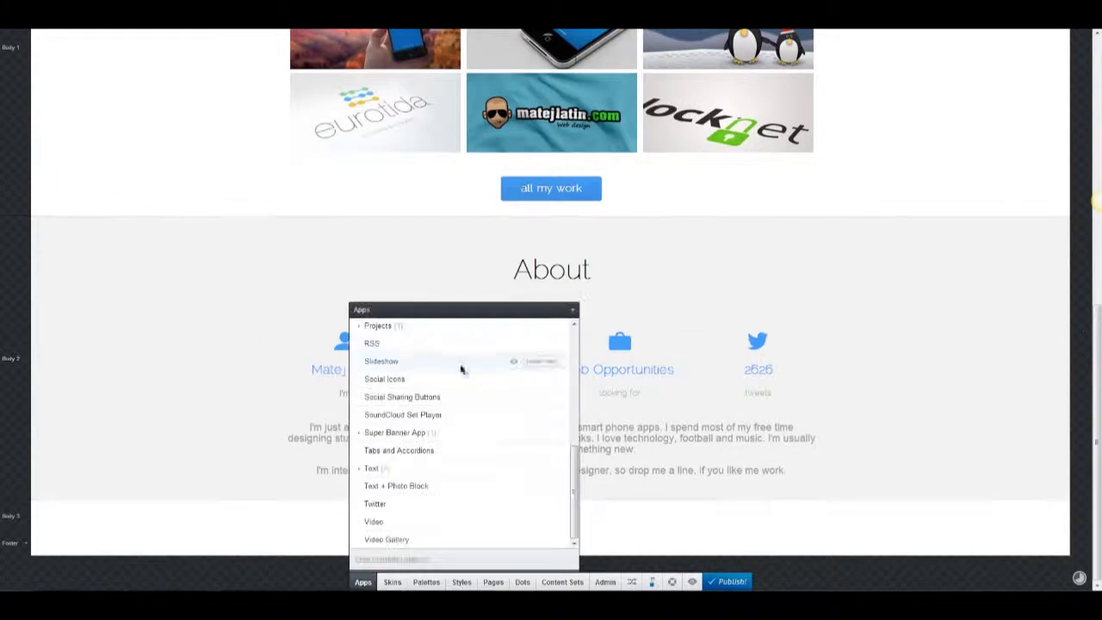
Add social icons below the bio and set their alignment to Center.
left_click_drag(534, 382, 577, 478)
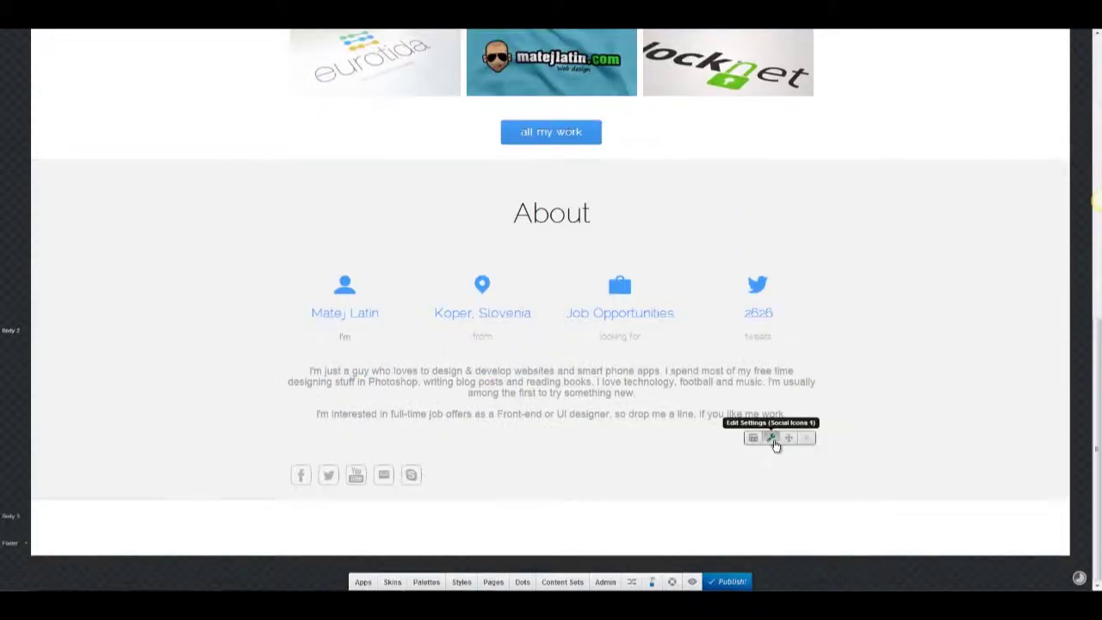
left_click(771, 439)
left_click(648, 363)
left_click(642, 396)
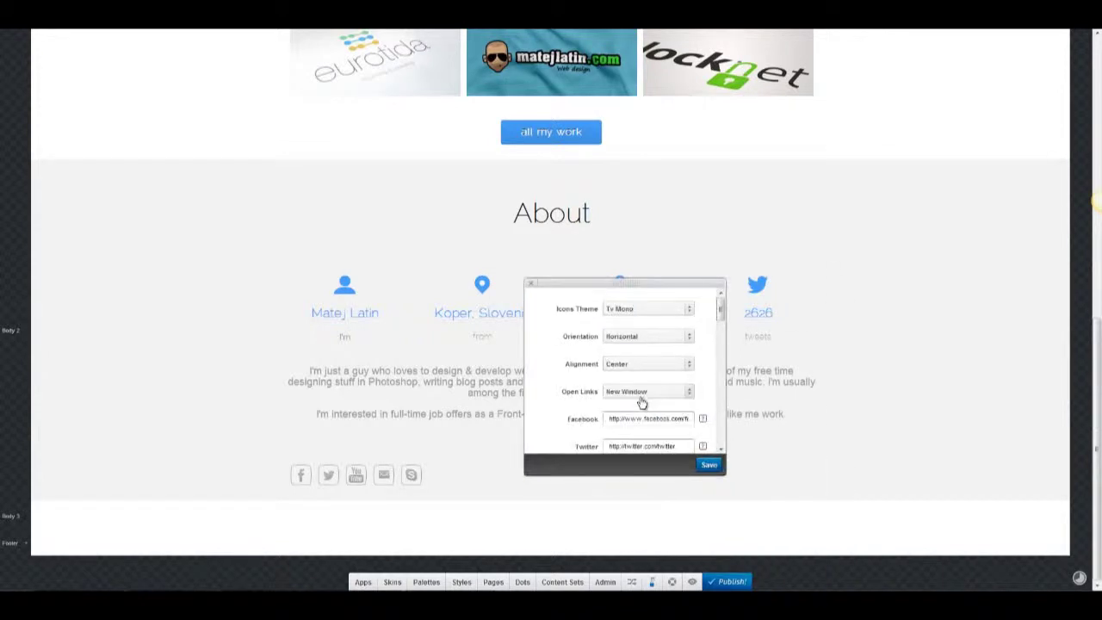
scroll(660, 387, "down", 3)
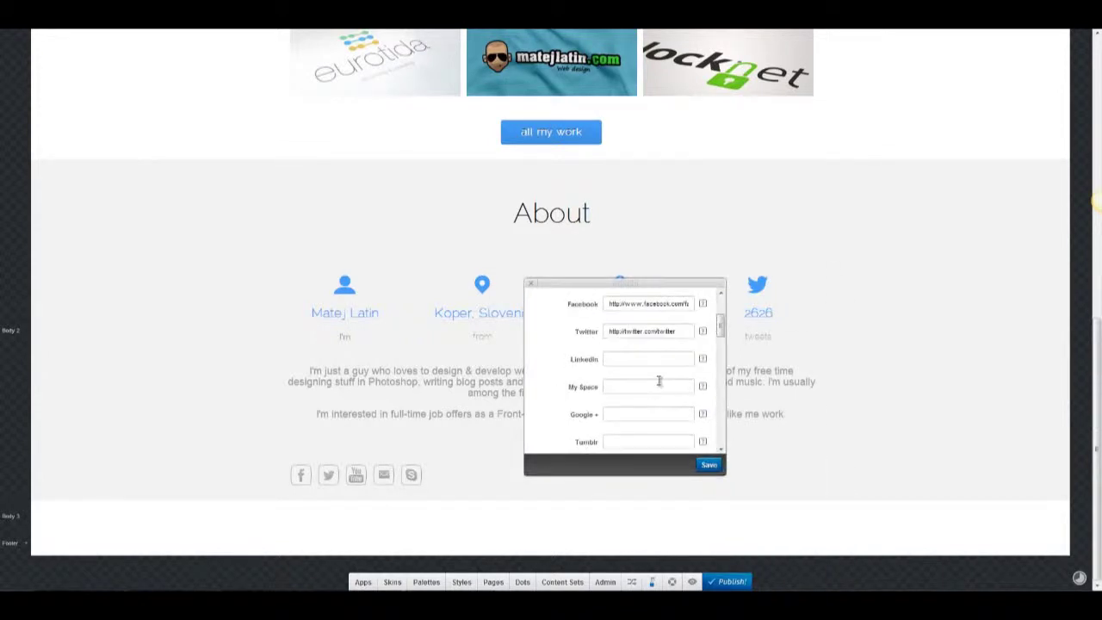
scroll(660, 383, "down", 5)
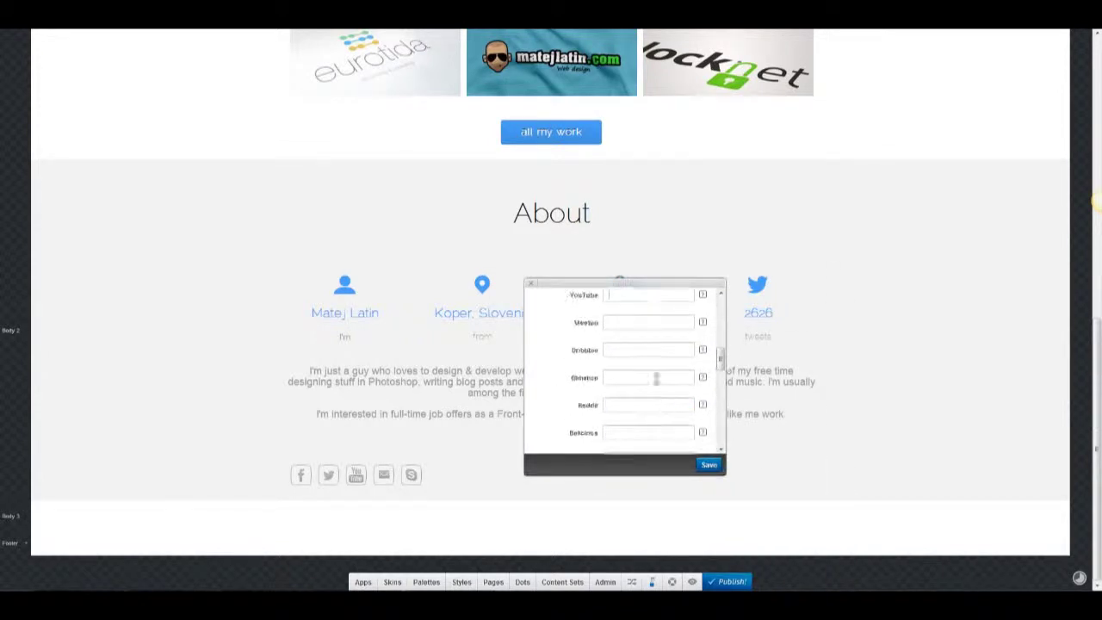
scroll(656, 379, "down", 5)
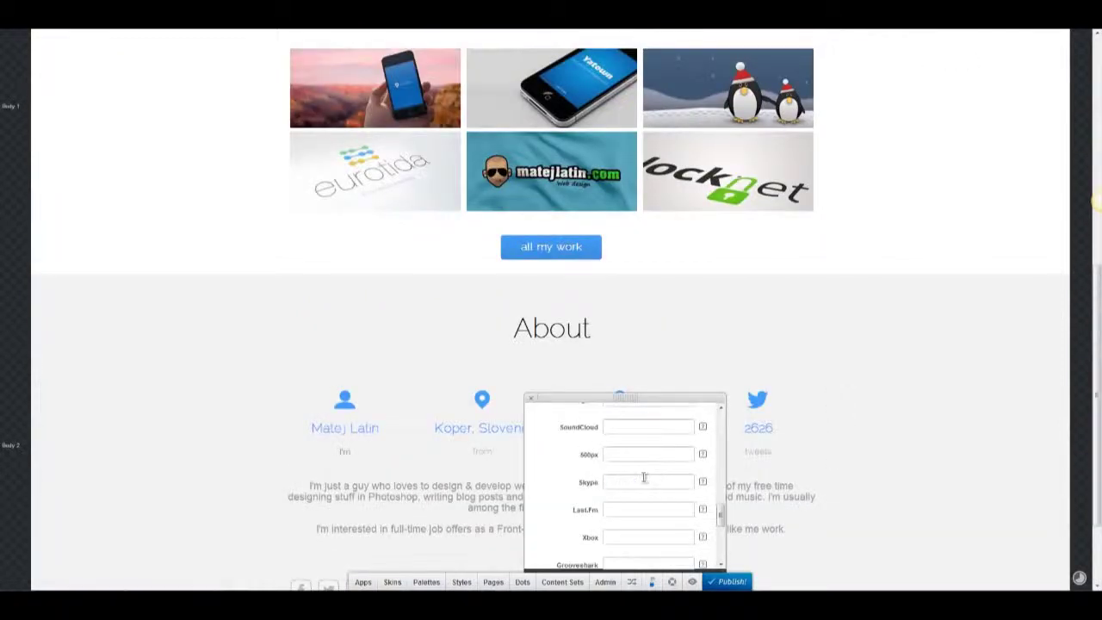
scroll(644, 477, "up", 3)
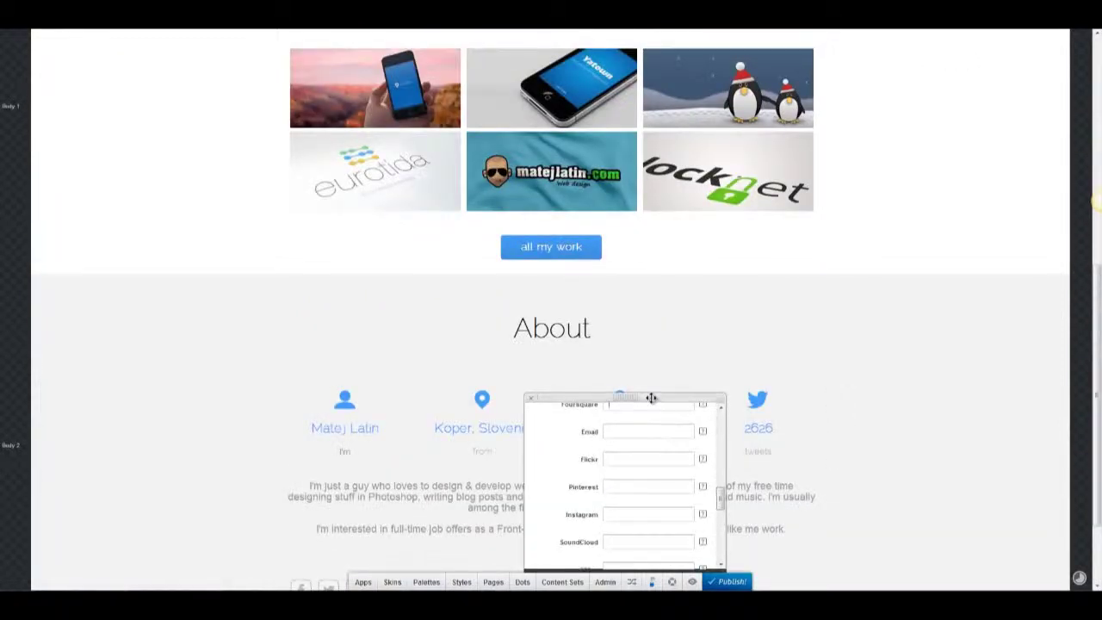
scroll(696, 401, "down", 10)
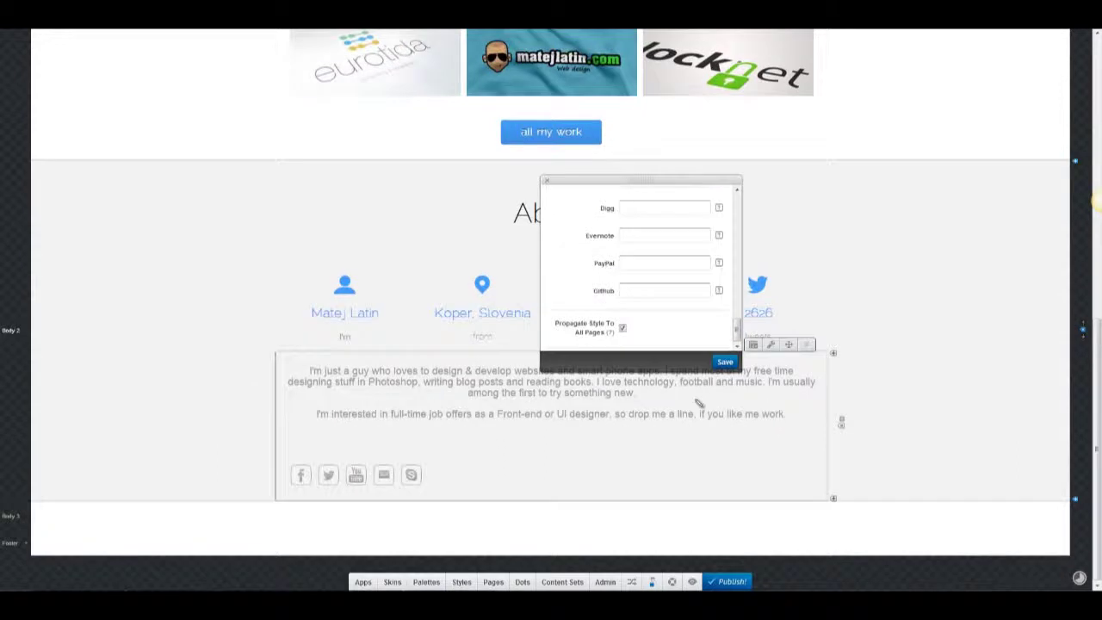
scroll(708, 328, "up", 10)
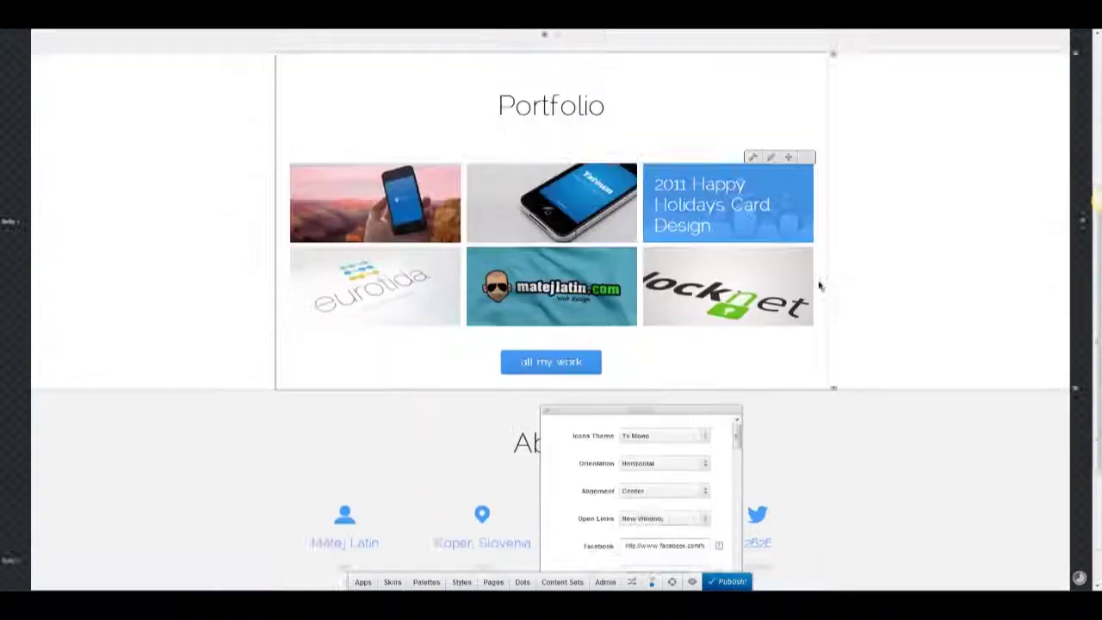
scroll(672, 259, "down", 3)
Preview the White Symbol and Tv Mono icon themes.
left_click(672, 205)
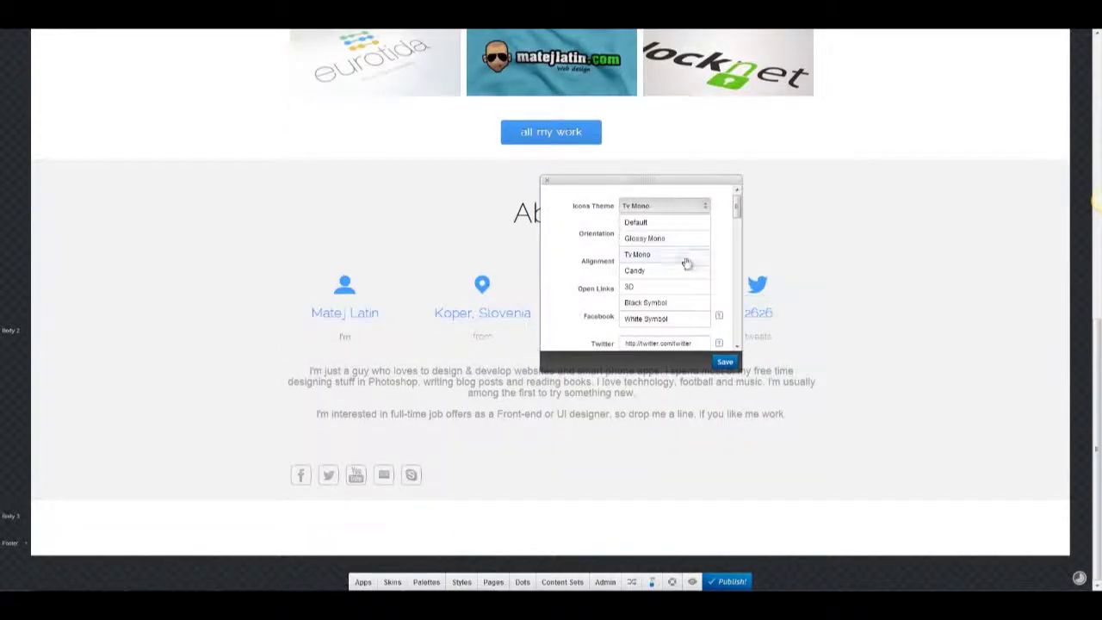
left_click(670, 319)
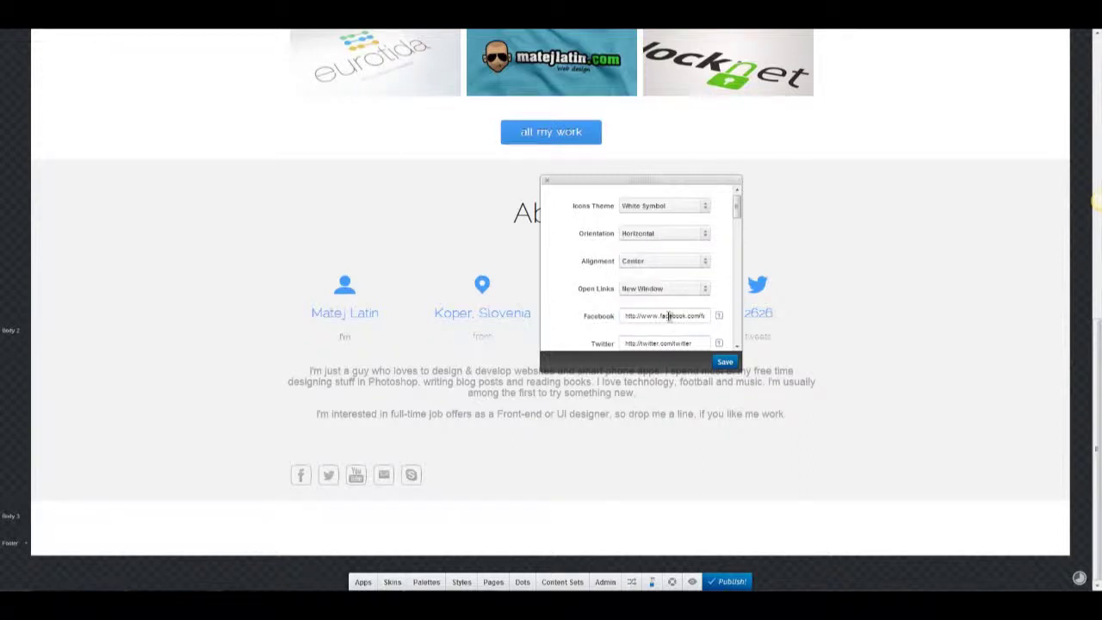
left_click(673, 206)
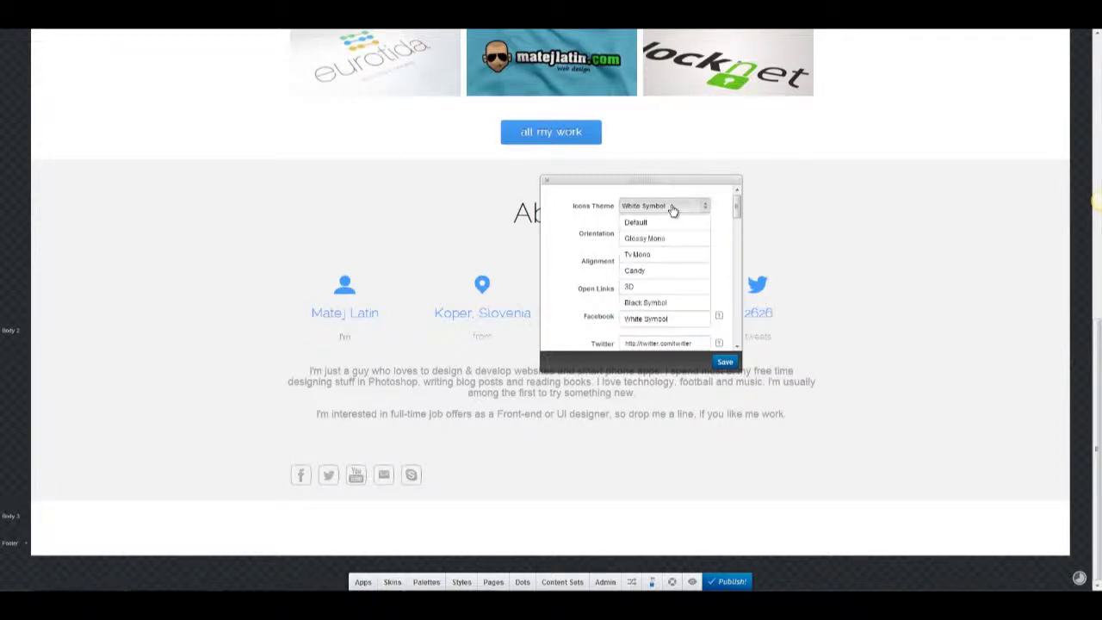
left_click(724, 365)
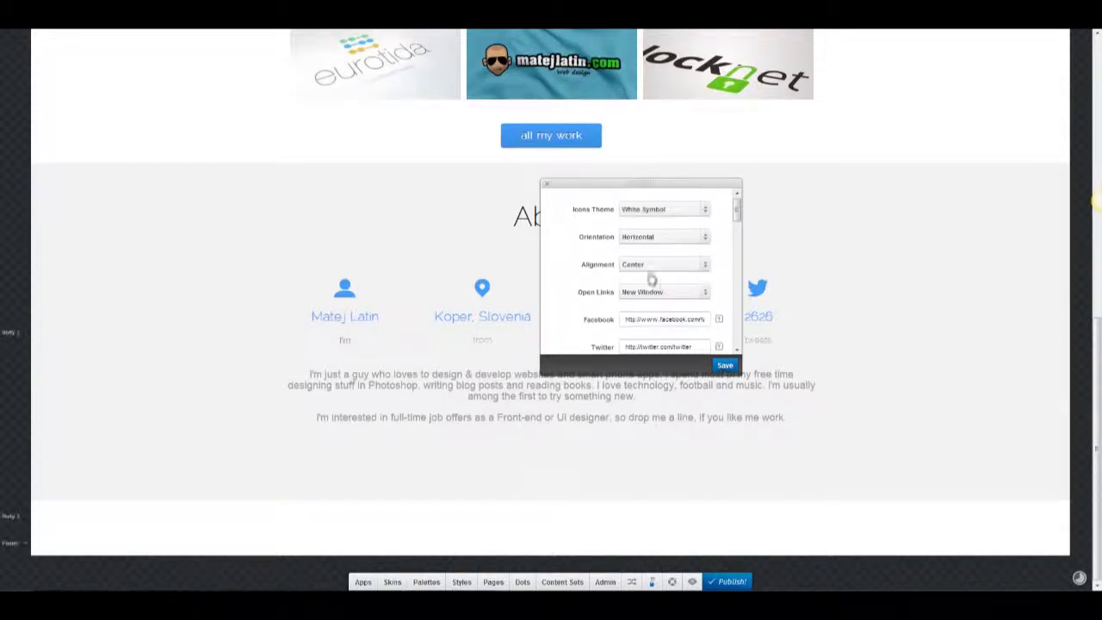
left_click(663, 209)
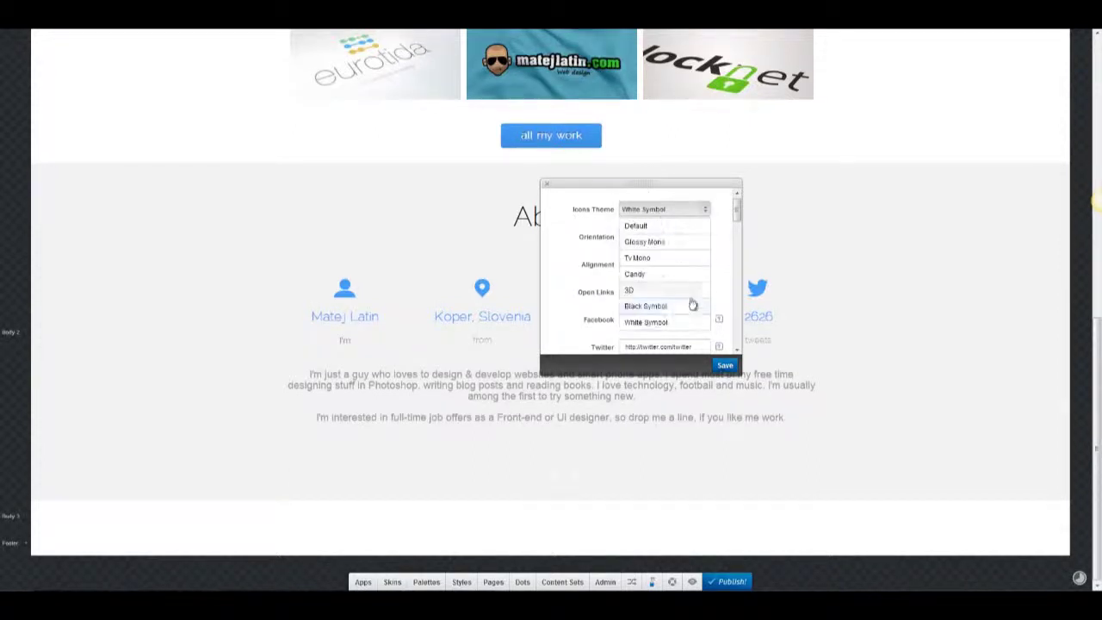
left_click(671, 260)
left_click(726, 367)
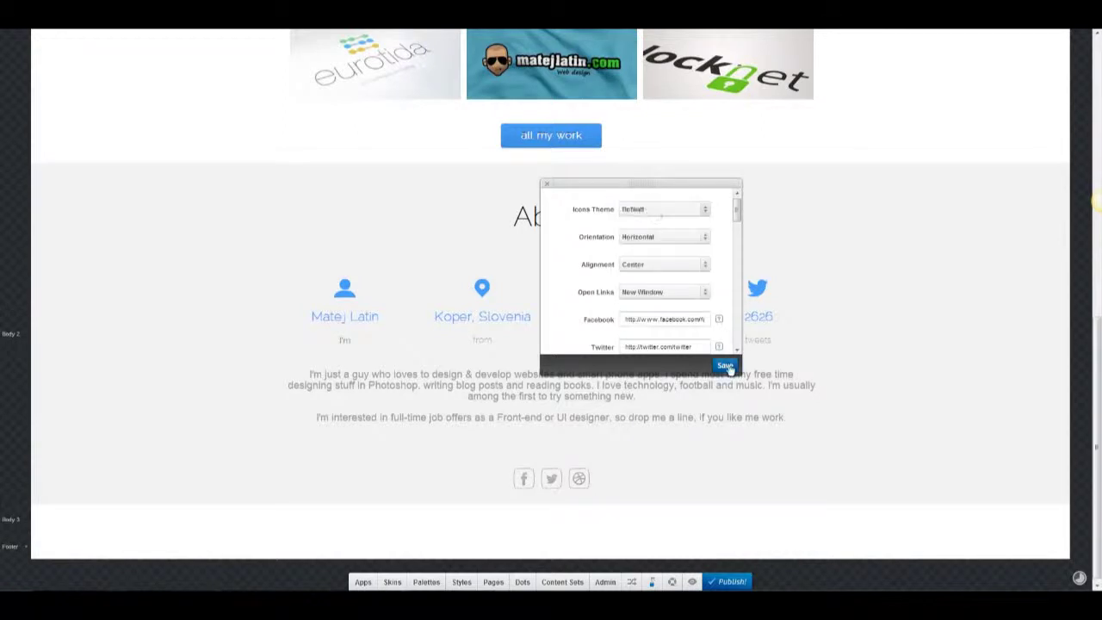
Settle on the Candy icon theme and close the social icon settings.
left_click(667, 209)
left_click(665, 276)
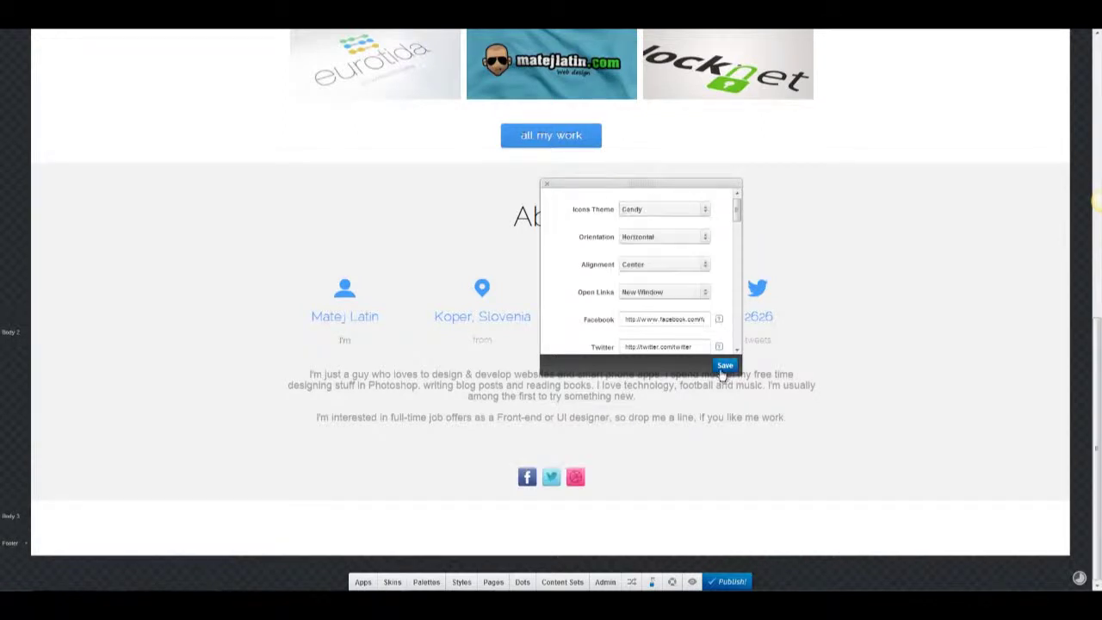
scroll(596, 250, "down", 1)
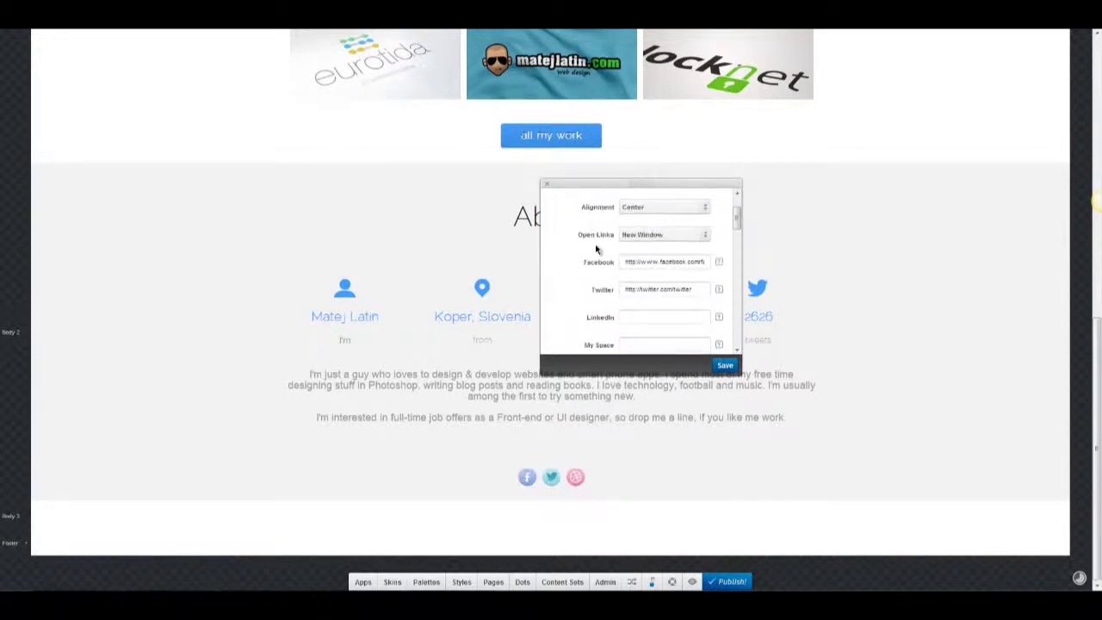
scroll(596, 250, "up", 2)
left_click(680, 211)
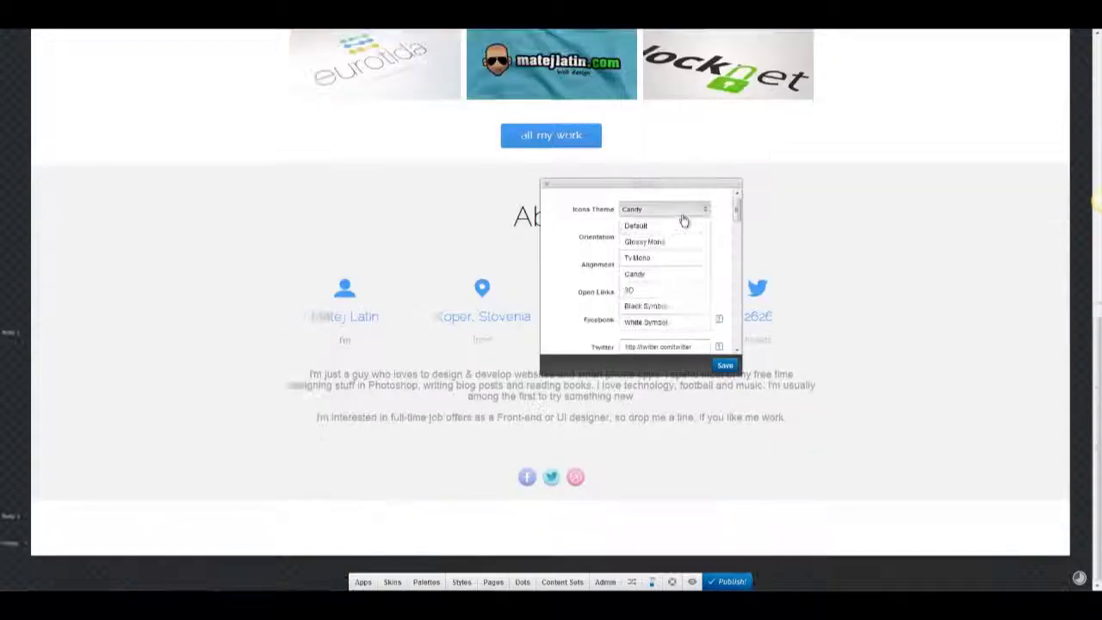
left_click(663, 282)
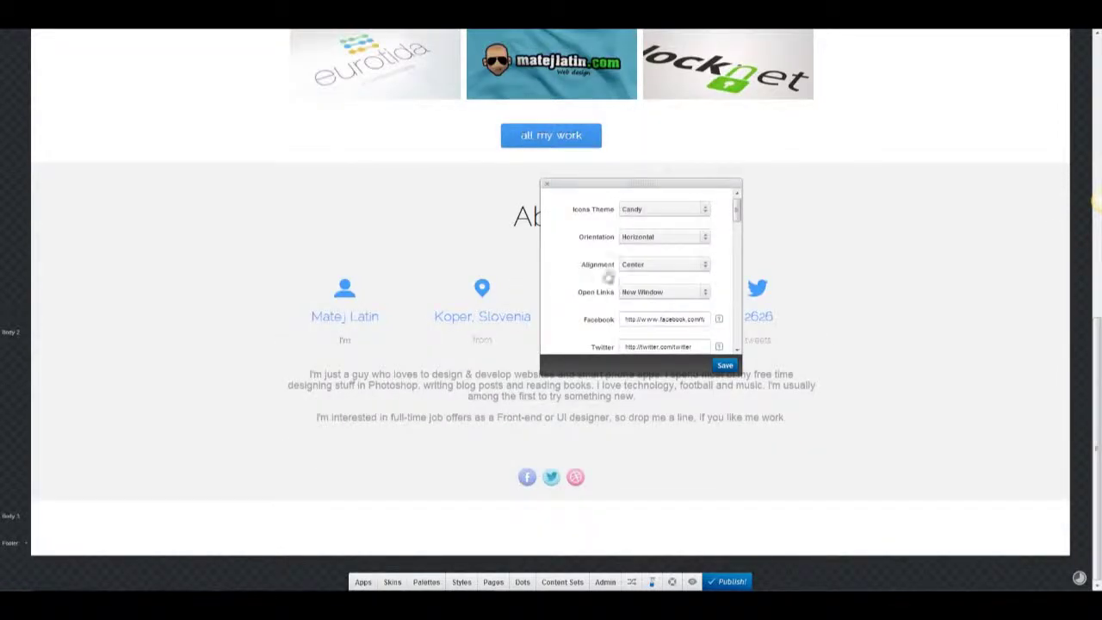
left_click(549, 187)
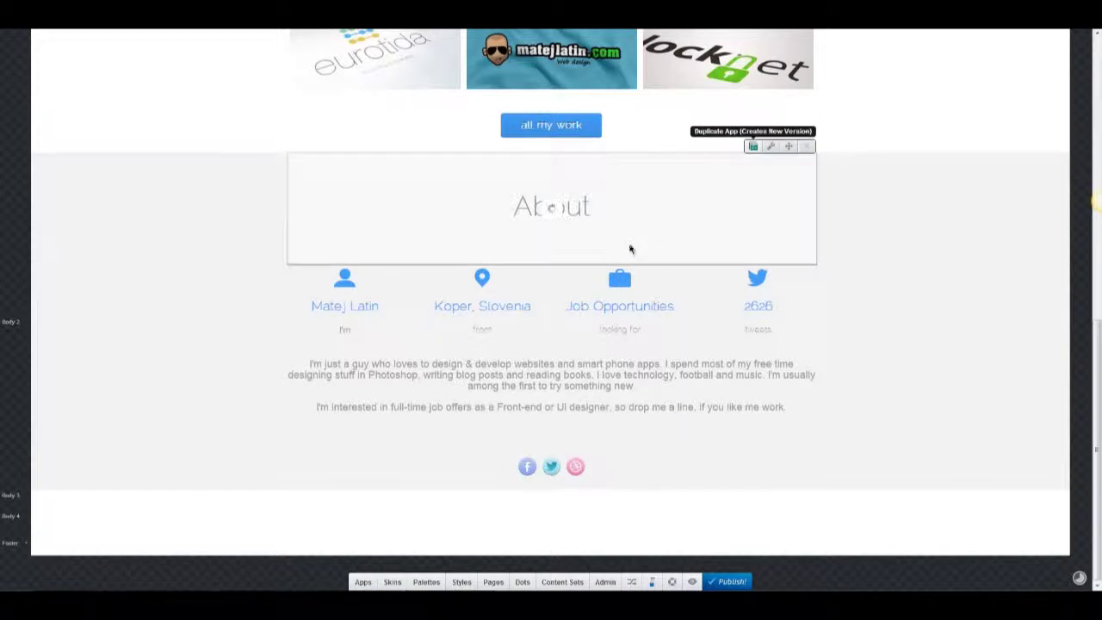
Add a two-column Text + Photo block under the second About heading, using the full photo enlarged.
mouse_move(786, 256)
left_mouse_down()
mouse_move(652, 350)
mouse_move(615, 352)
mouse_move(541, 403)
mouse_move(543, 388)
left_mouse_up()
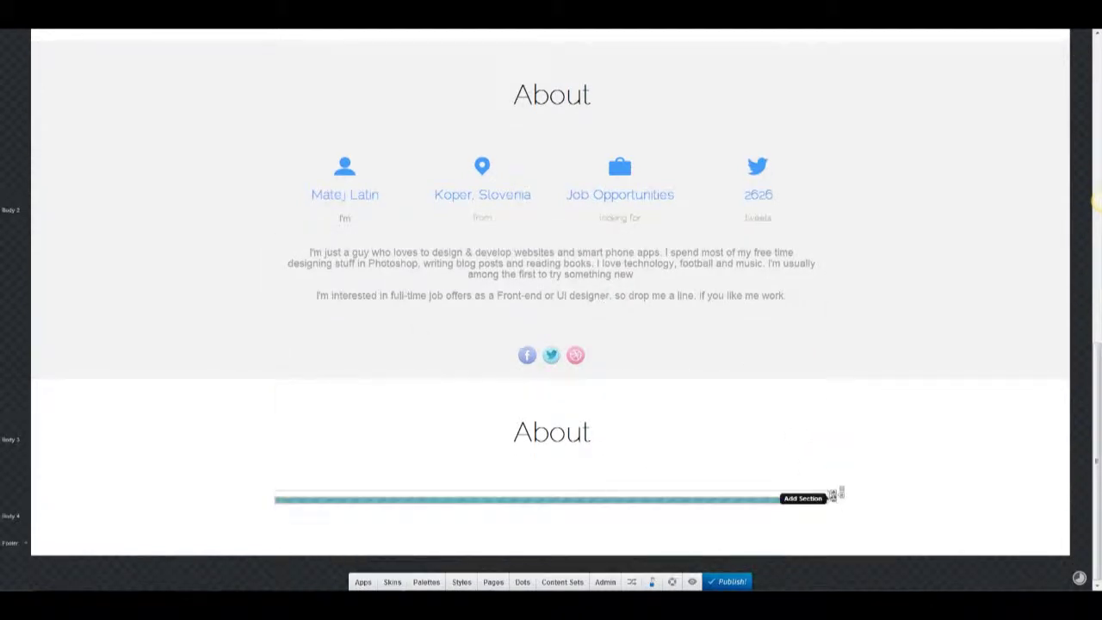
left_click(363, 581)
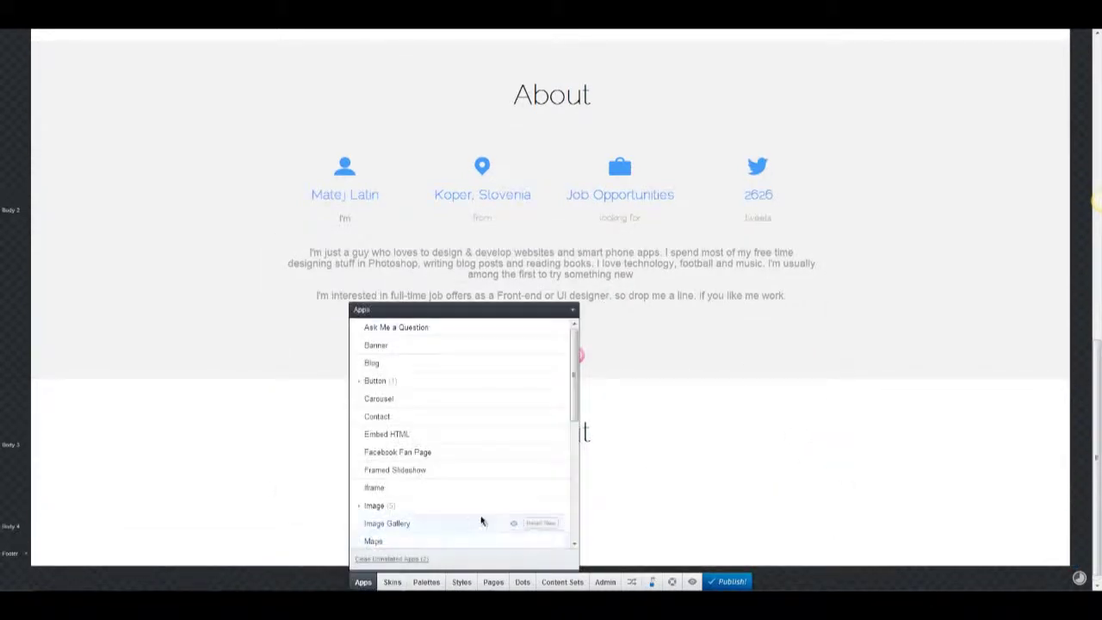
scroll(489, 435, "down", 5)
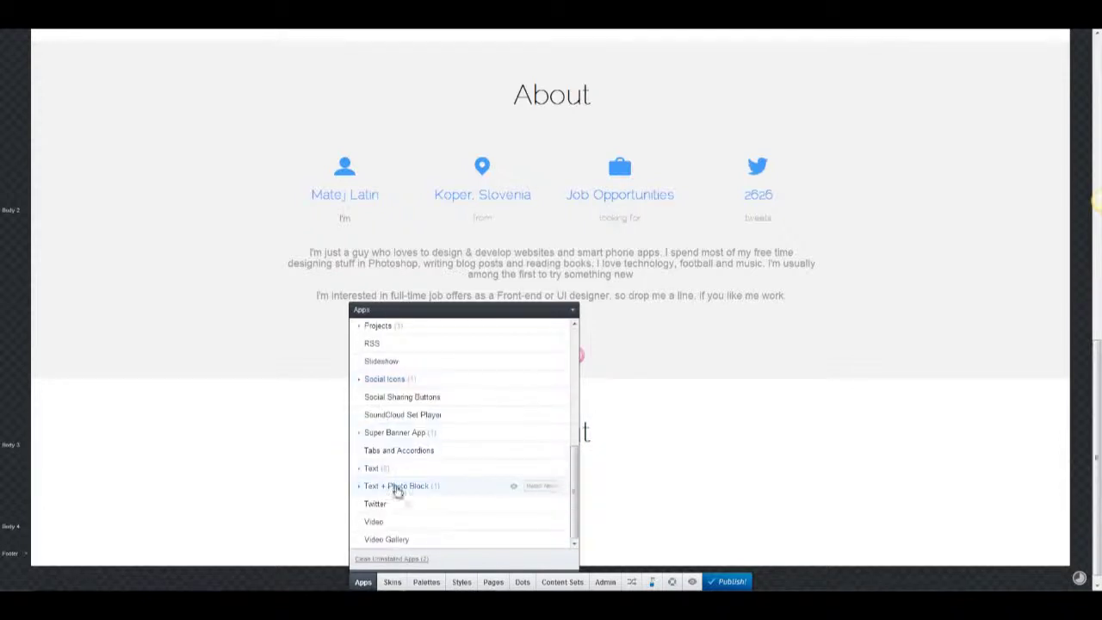
left_click_drag(529, 486, 541, 363)
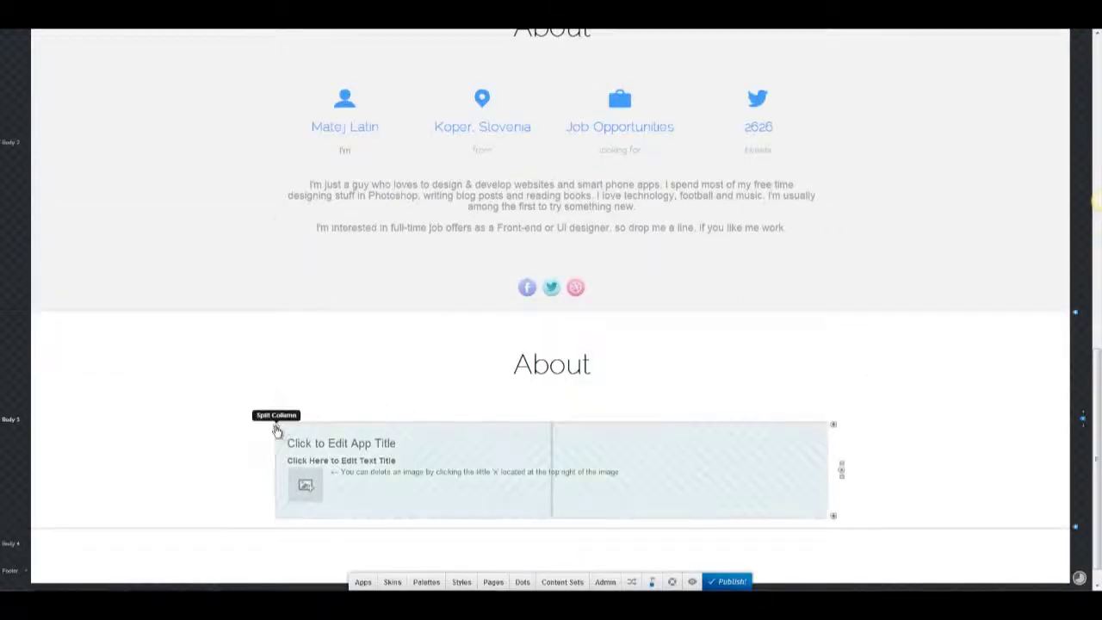
left_click(276, 427)
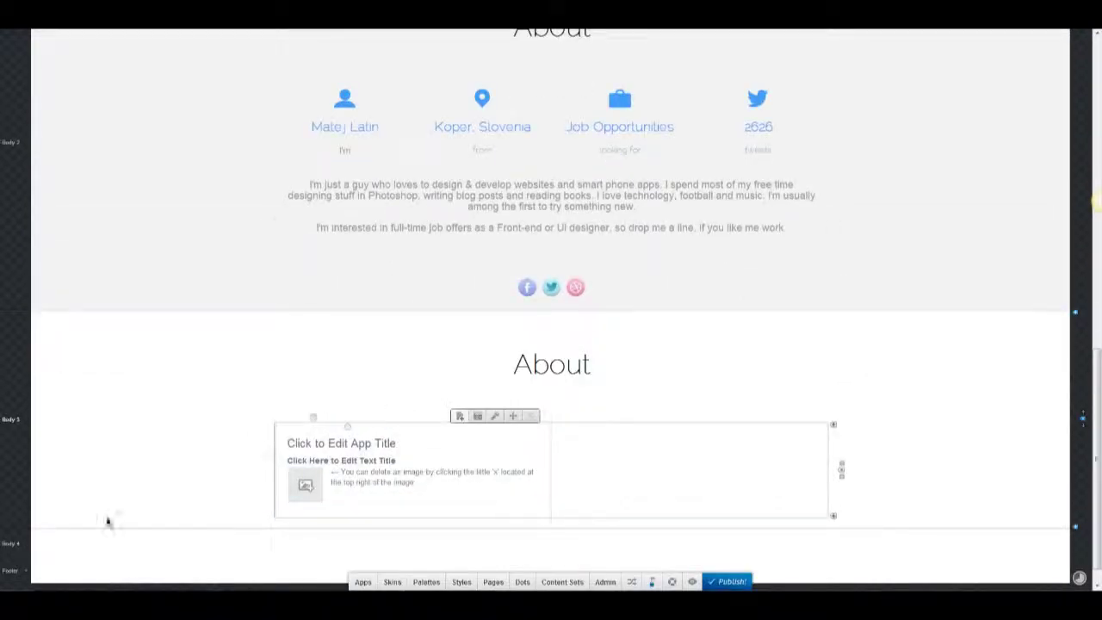
left_click(309, 488)
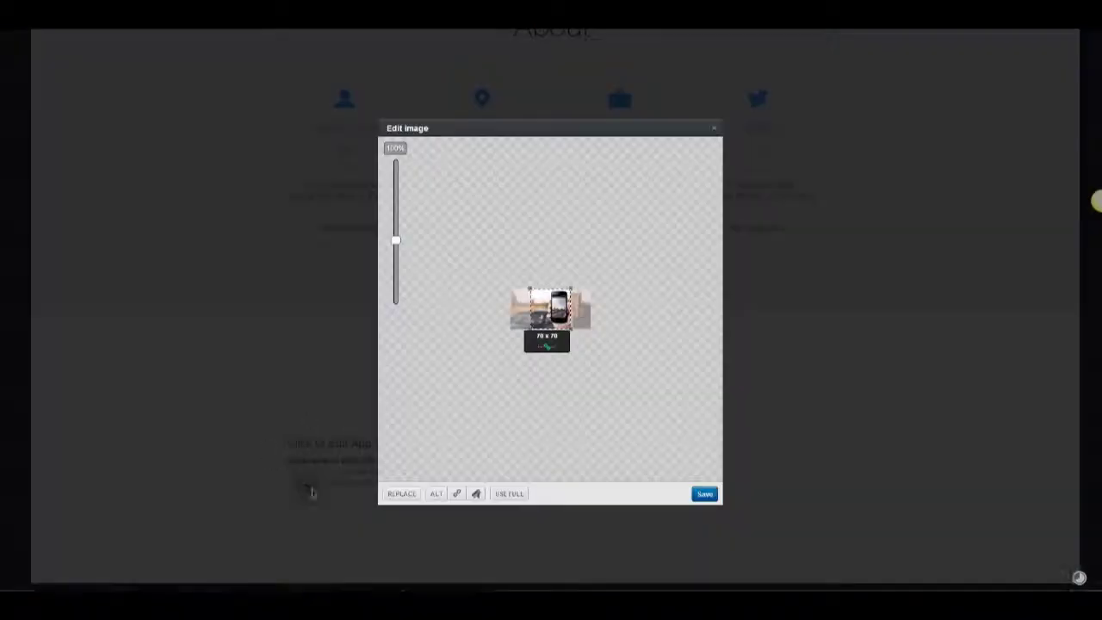
left_click(505, 495)
left_click(701, 496)
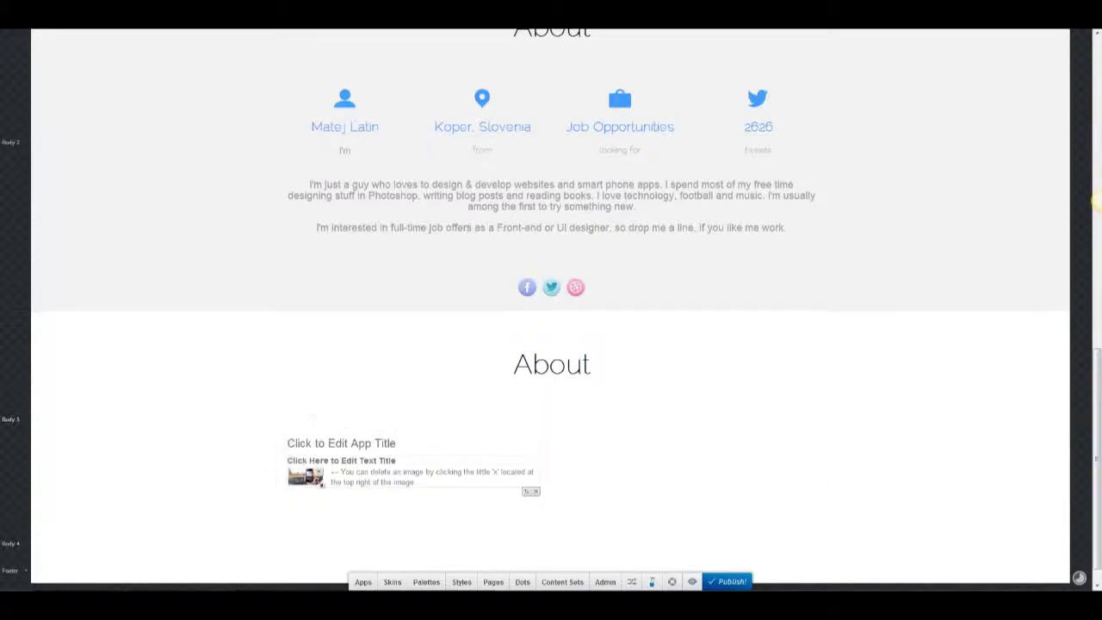
left_click_drag(322, 485, 366, 508)
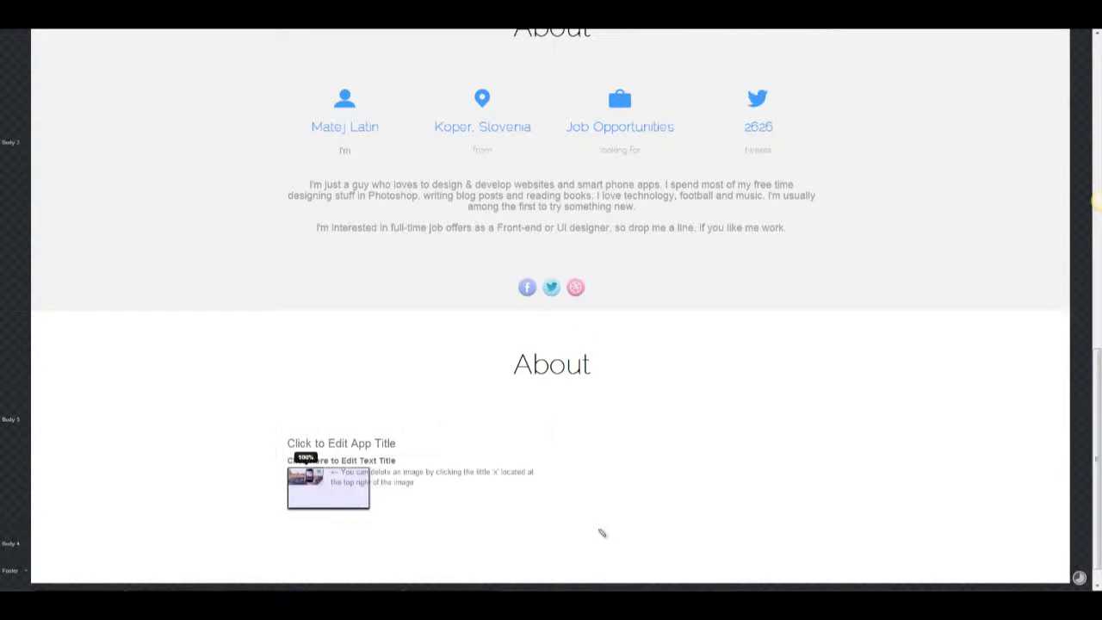
Title the post 'Website of the Week Google Mobile' and paste its date and categories as the description.
left_click(386, 445)
key("BackSpace")
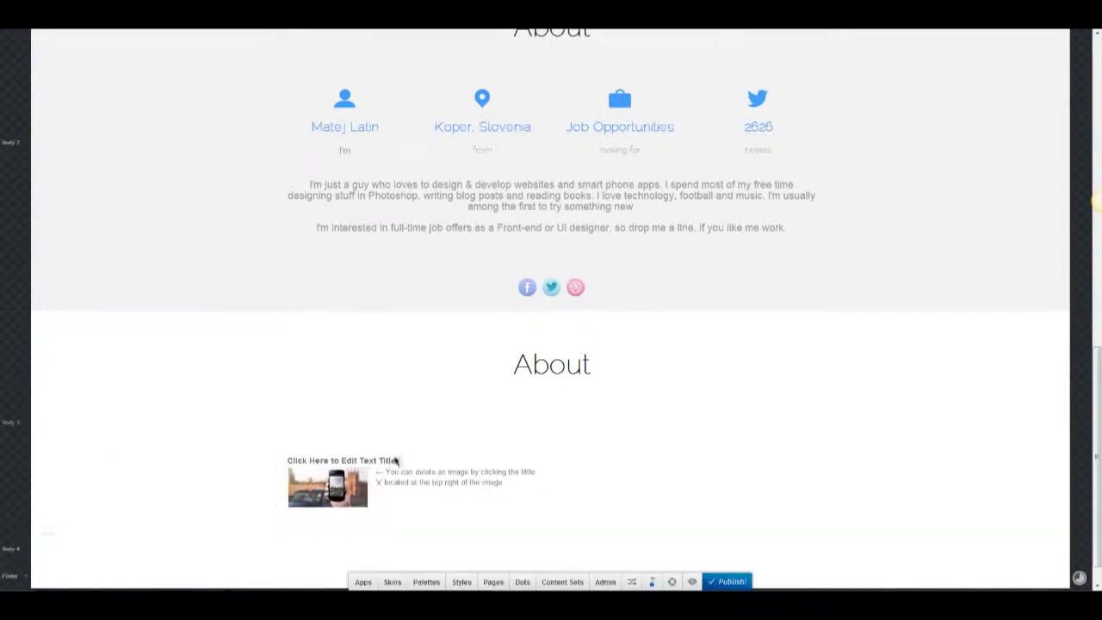
left_click(397, 461)
type("Website of the Week: Google Mobile")
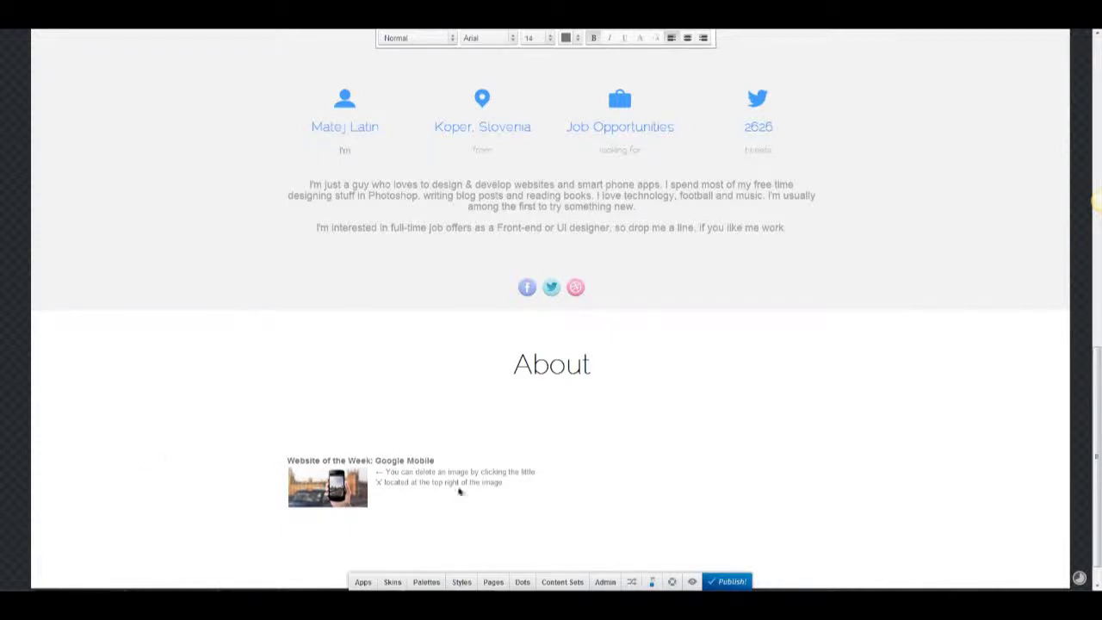
left_click(459, 489)
type("07. Dec. 2012 Blog, Design Inspiration")
Set the post title's font to RalewayThin at size 18.
triple_click(386, 428)
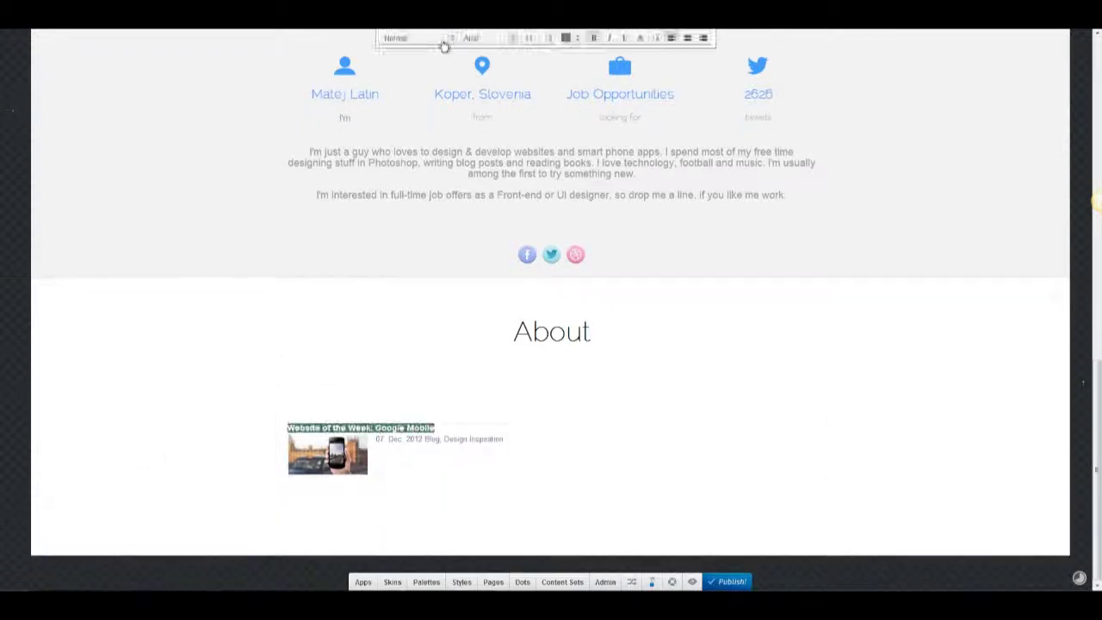
left_click(446, 40)
left_click(487, 39)
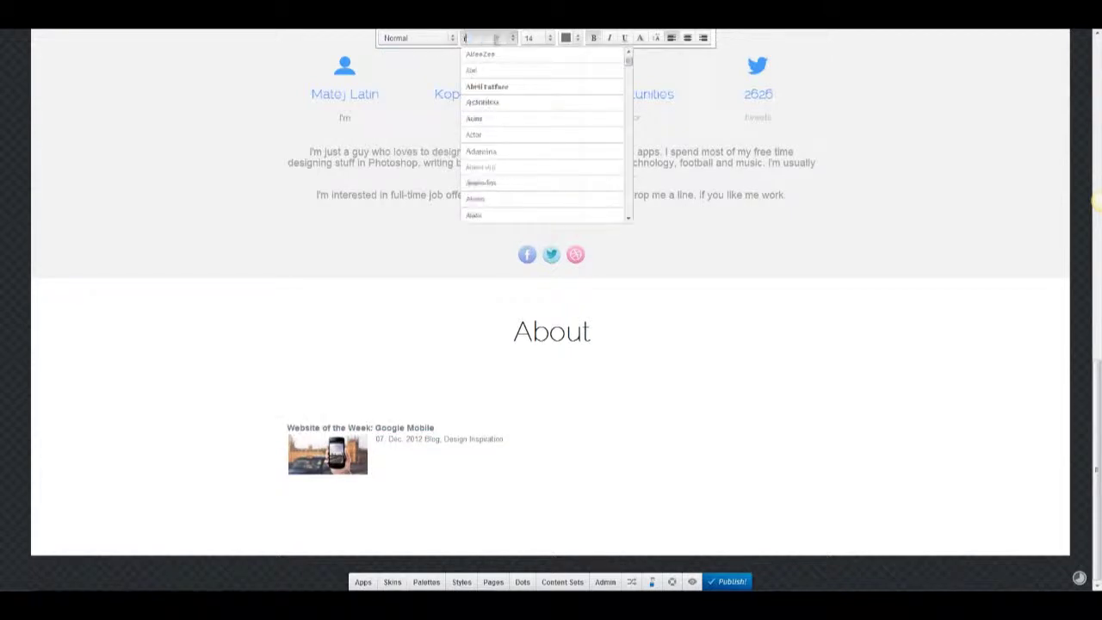
type("raleway")
left_click(505, 72)
left_click(550, 38)
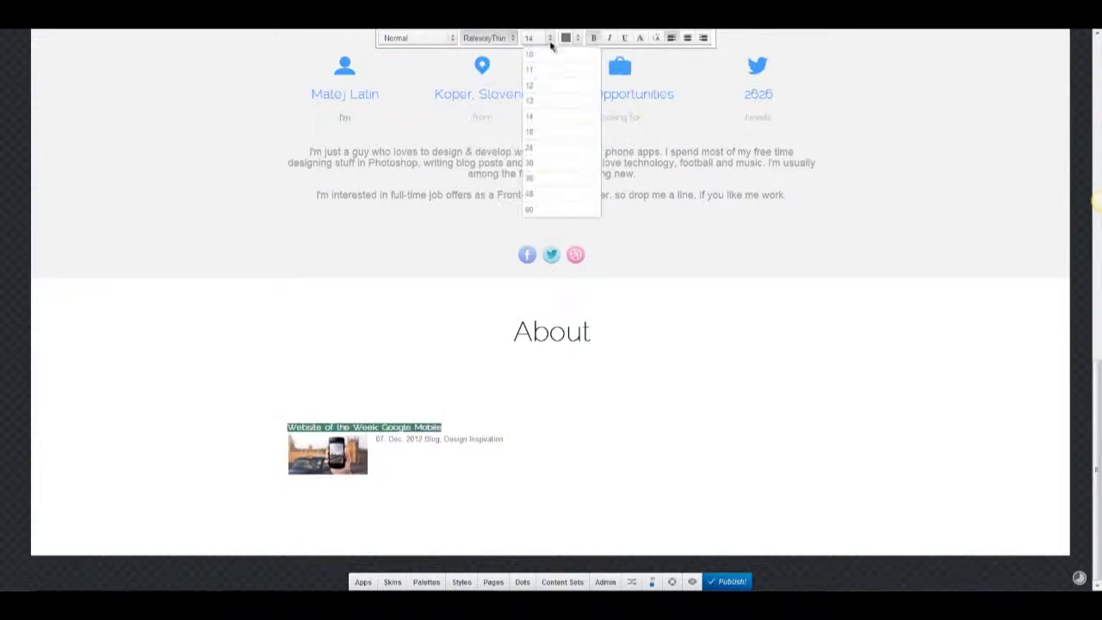
left_click(569, 150)
left_click(551, 39)
left_click(548, 138)
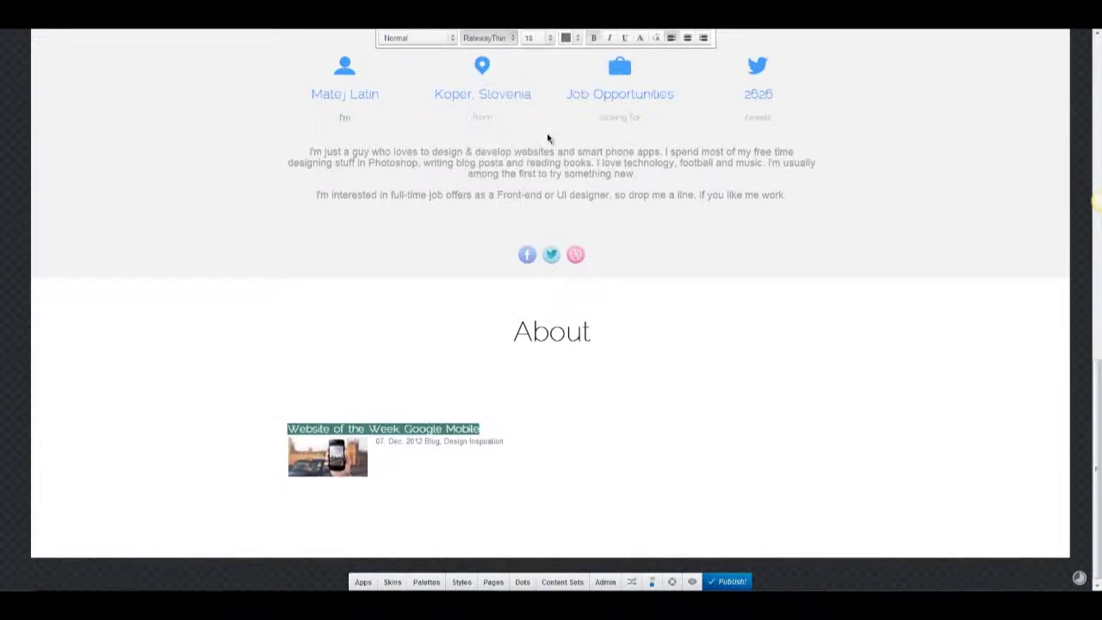
Colour the title with custom grey #747474 and give the date line a custom grey too.
left_click(577, 38)
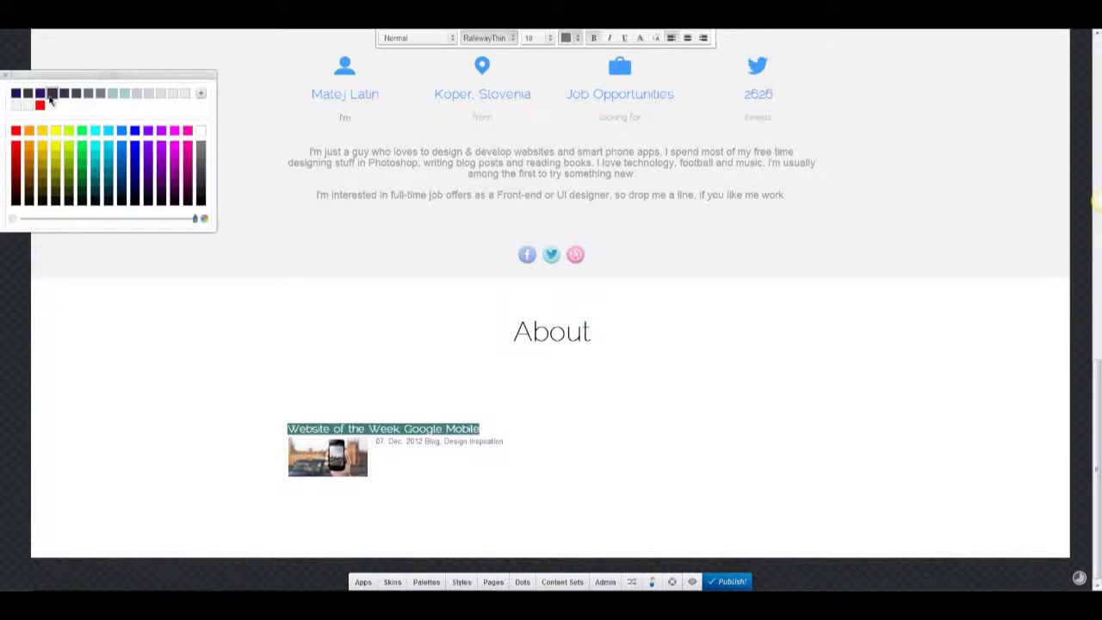
left_click(201, 94)
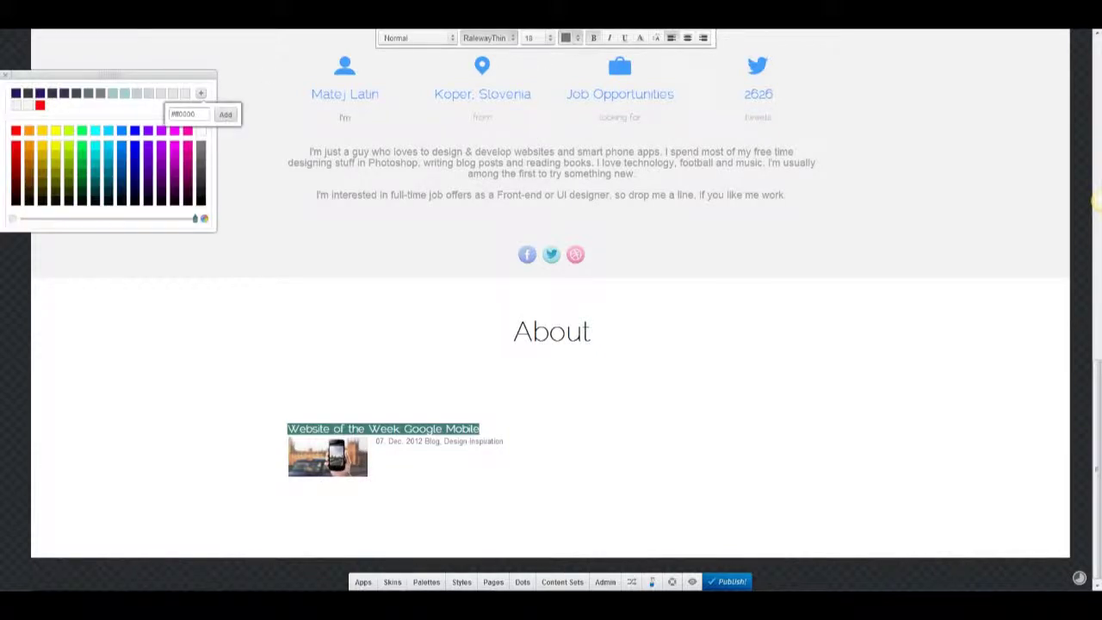
left_click(182, 114)
type("#747474")
left_click(217, 117)
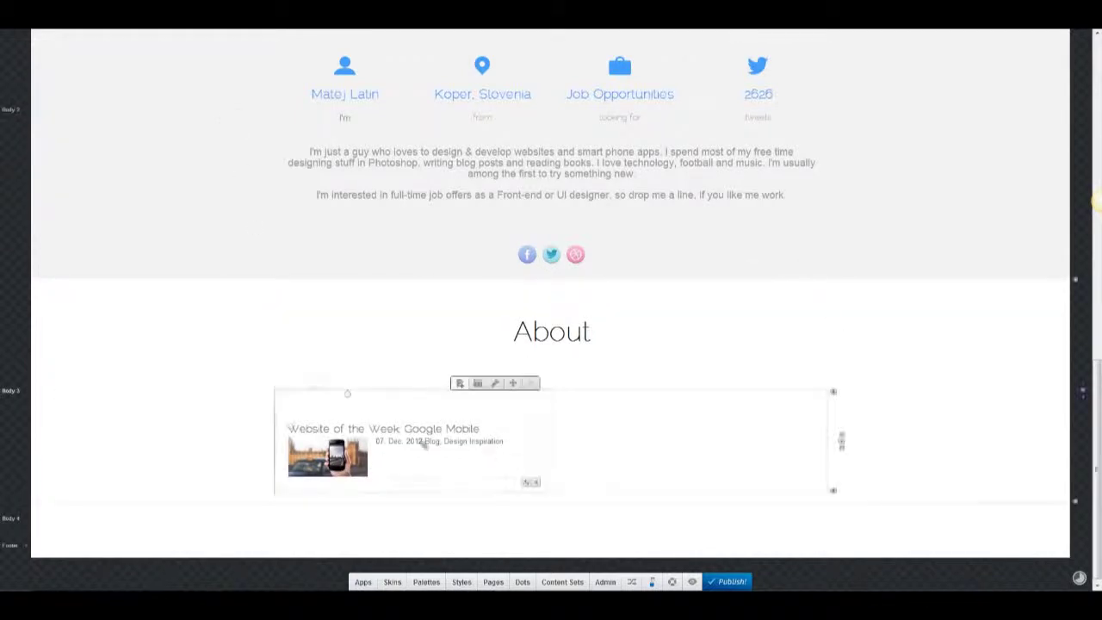
left_click_drag(504, 441, 376, 442)
left_click(526, 38)
left_click(201, 95)
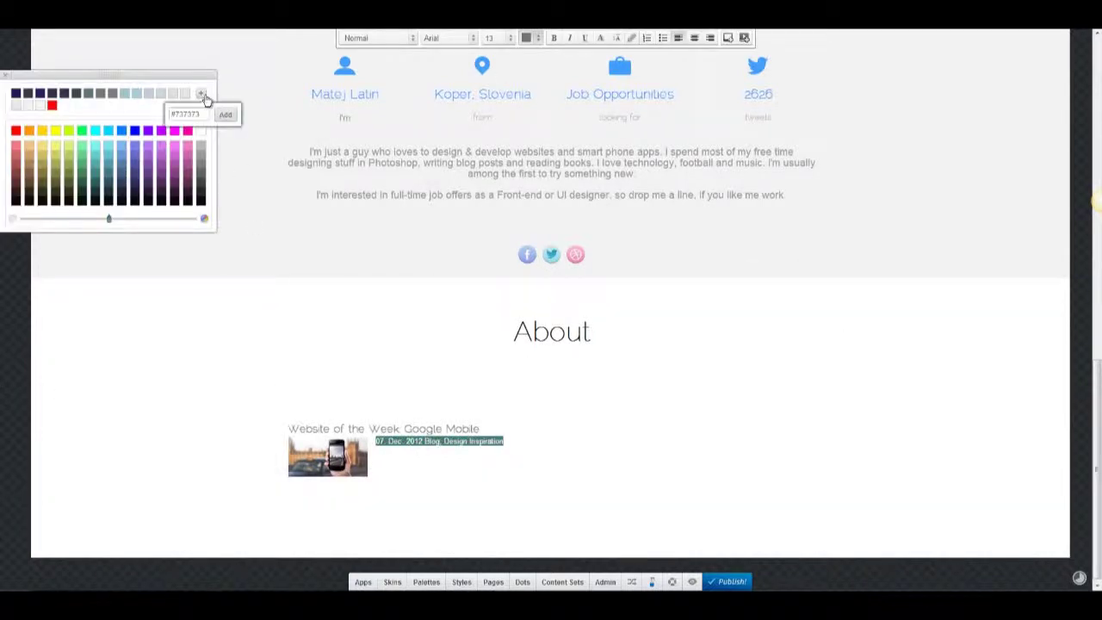
left_click(174, 113)
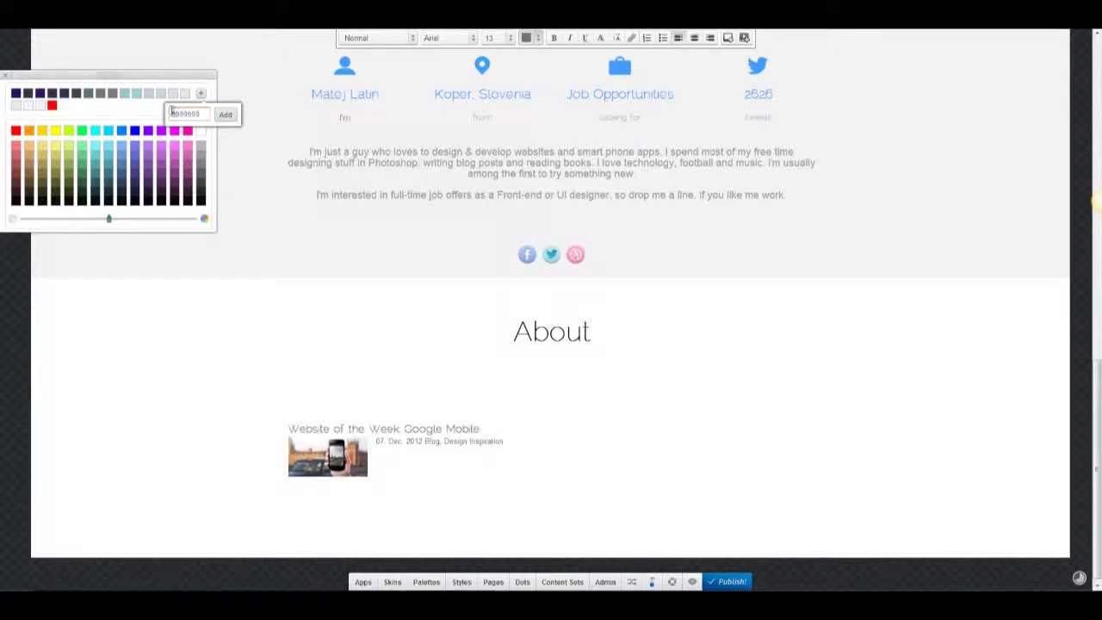
left_click(219, 114)
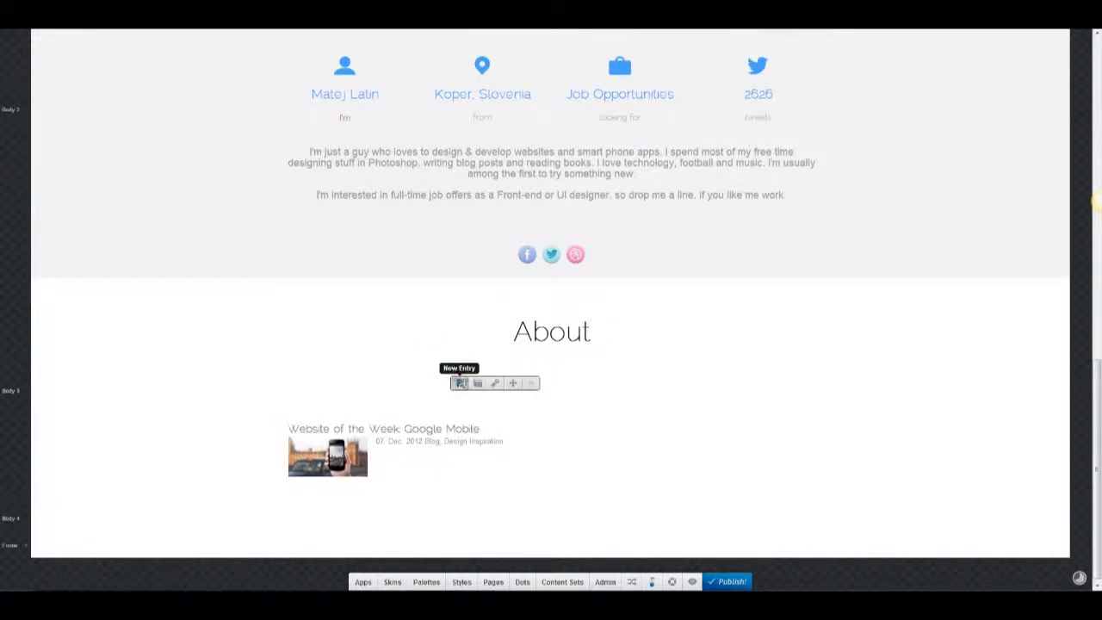
Add a new blog entry titled 'Professional Web Design Book Review' with the 04. Dec. 2012 date line.
left_click(460, 383)
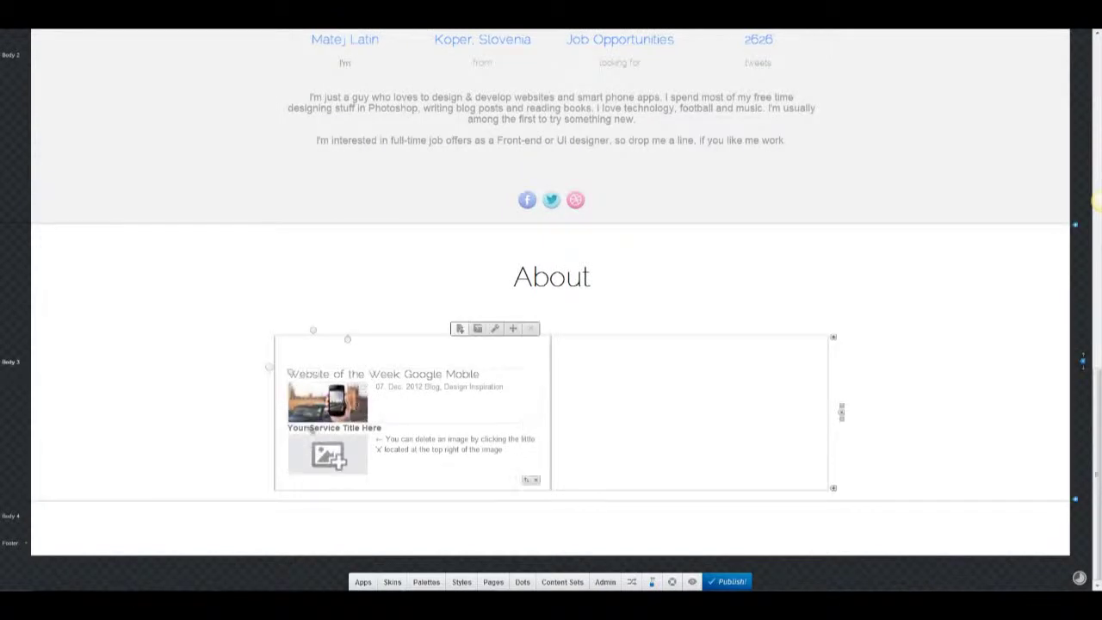
triple_click(371, 429)
type("Professional Web Design Book Review")
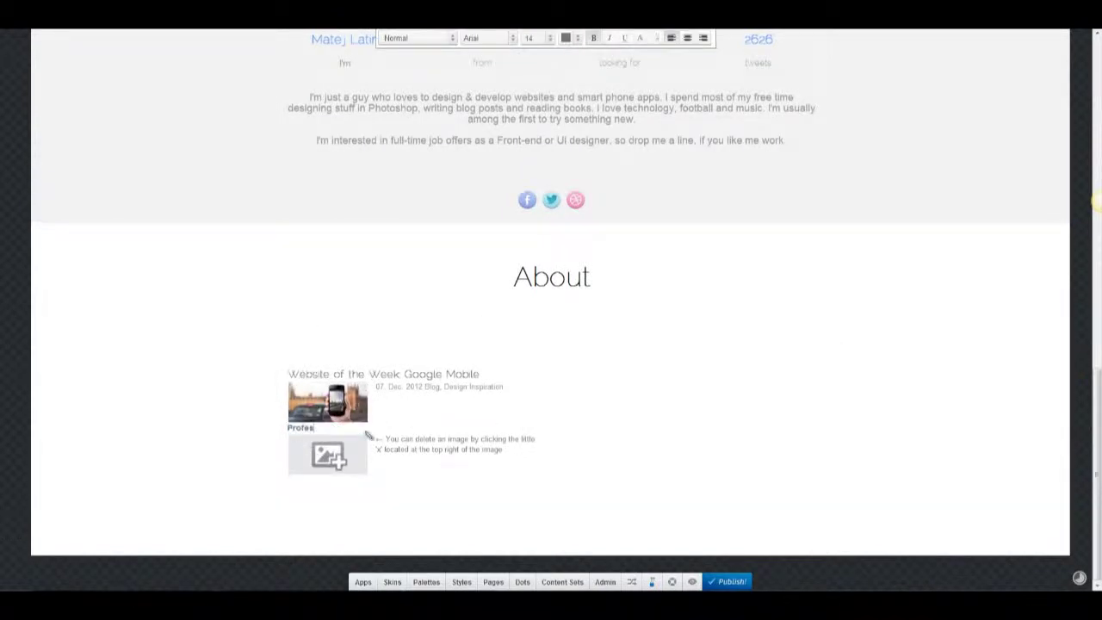
triple_click(424, 439)
type("04. Dec. 2012 Blog, My Bookshelf")
key("ctrl+a")
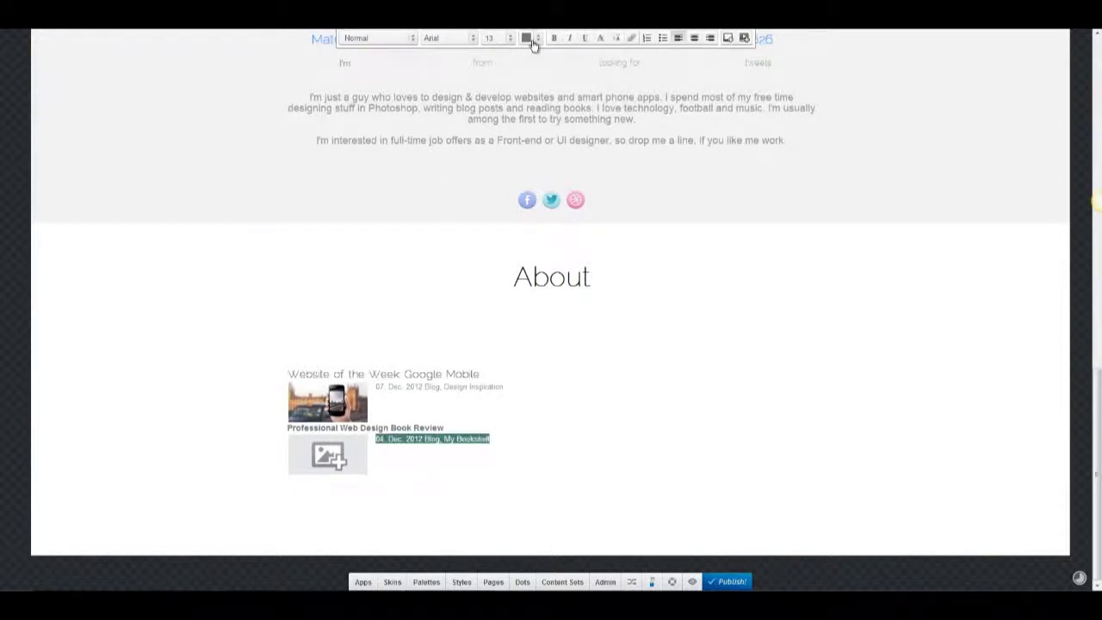
Make the new entry's title grey and set its font to RalewayThin.
left_click(531, 39)
triple_click(409, 428)
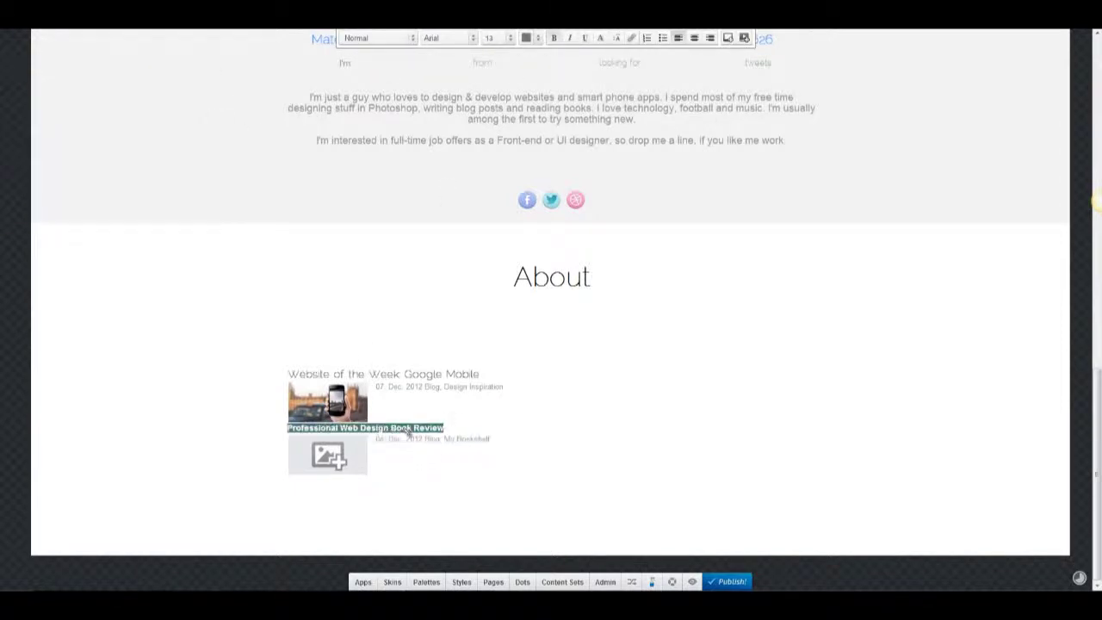
left_click(533, 40)
left_click(202, 95)
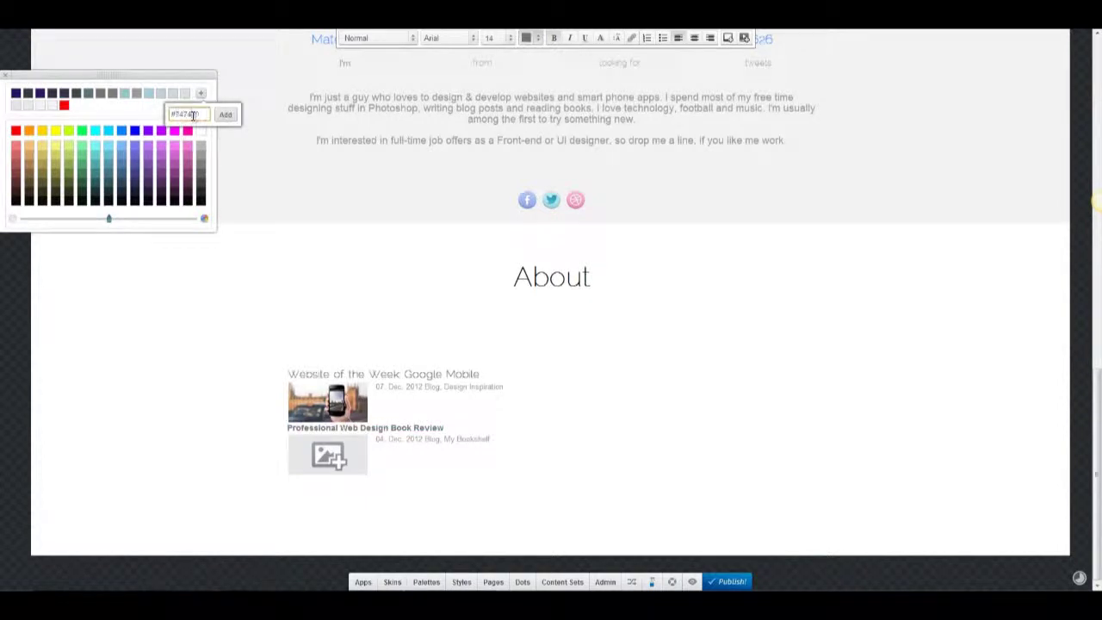
left_click(225, 115)
left_click(433, 38)
scroll(431, 52, "down", 5)
left_click(435, 69)
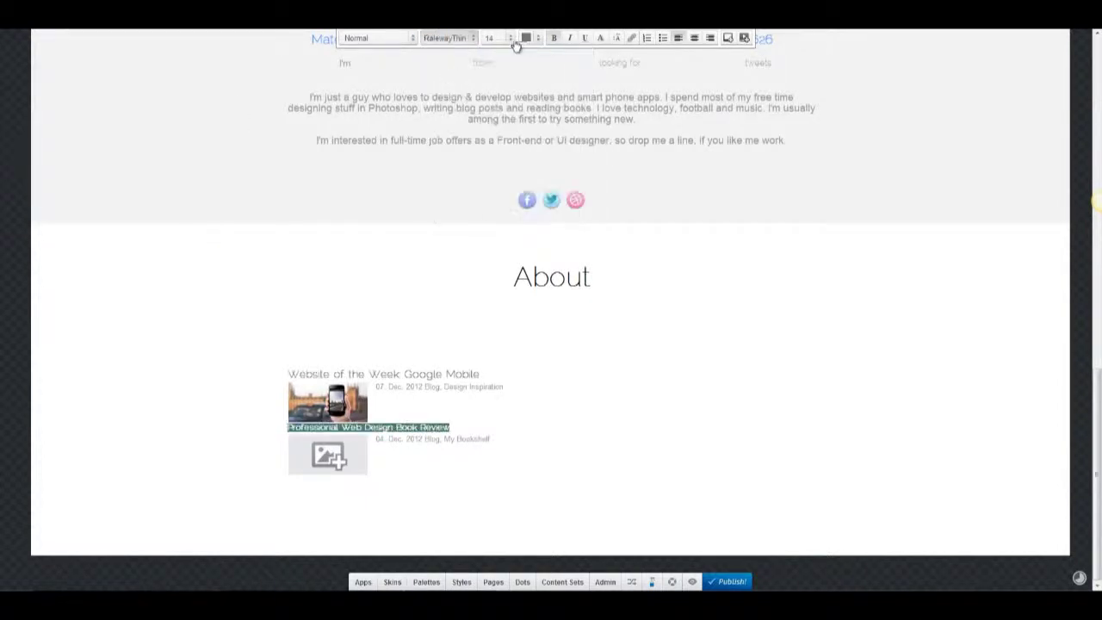
Replace the entry's placeholder image with the book image from the computer.
left_click(342, 460)
left_click(402, 494)
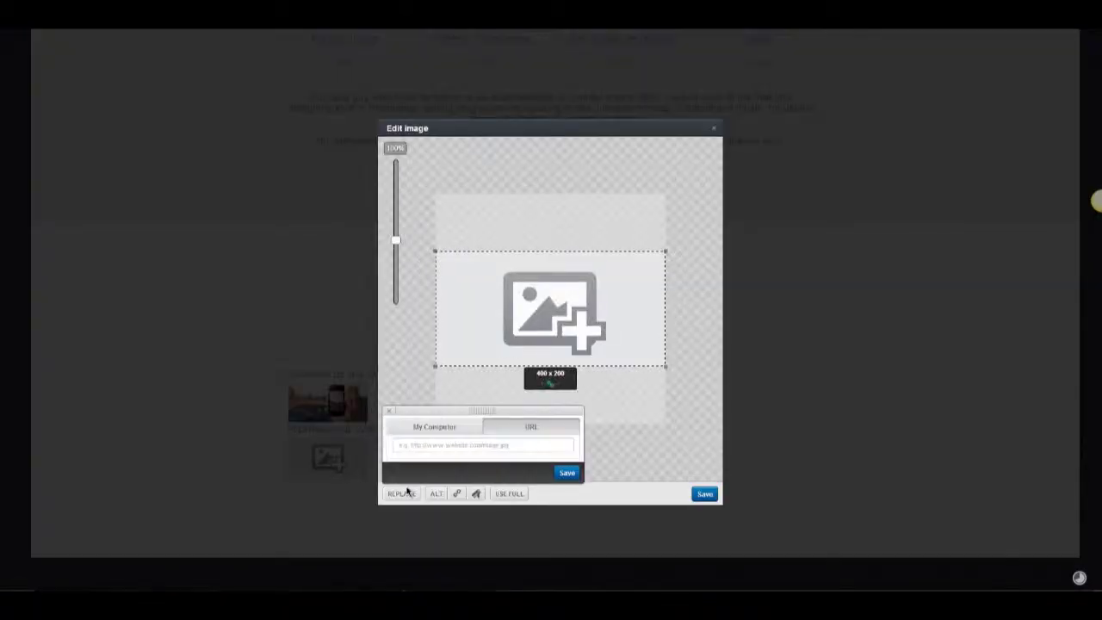
left_click(433, 428)
left_click(433, 69)
left_click(500, 387)
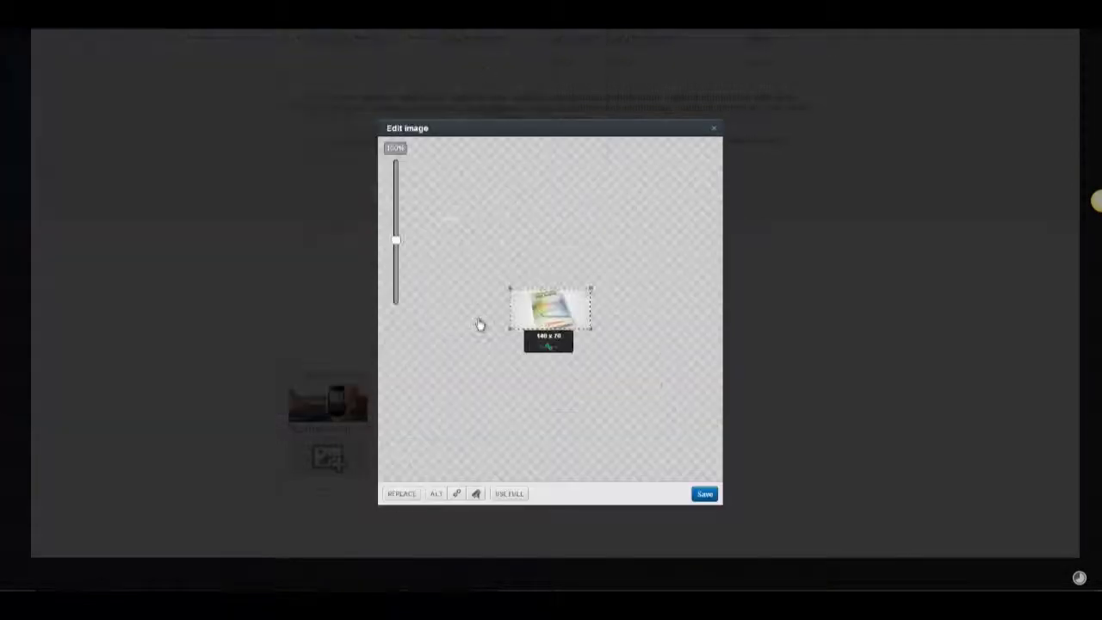
left_click(706, 493)
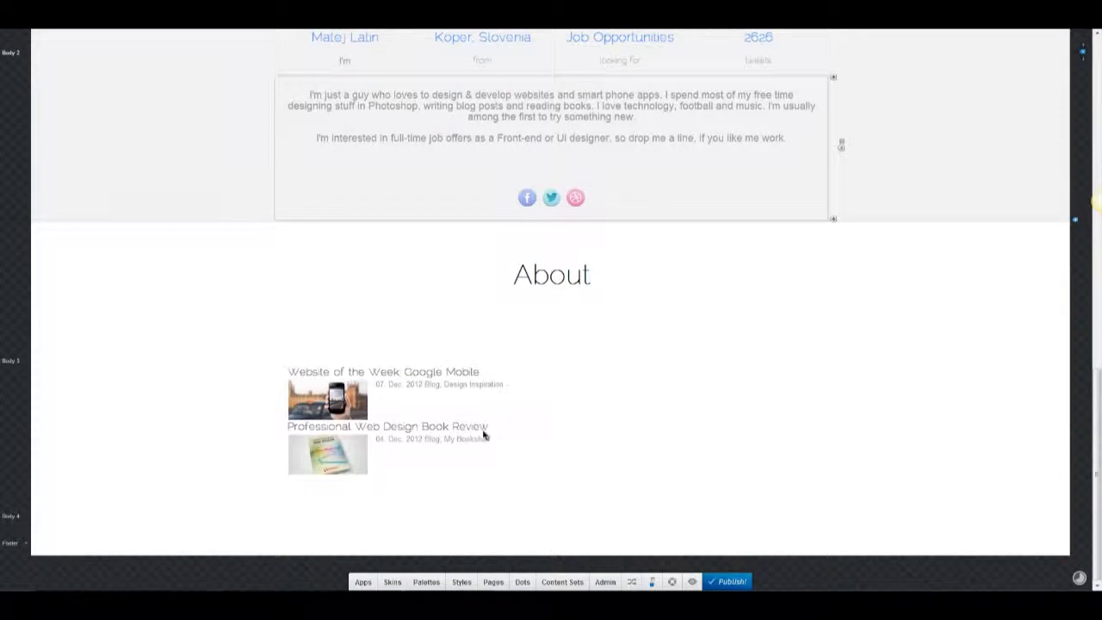
Set the blog list's bottom spacing between entries to about 30.
left_click(495, 325)
left_click(201, 308)
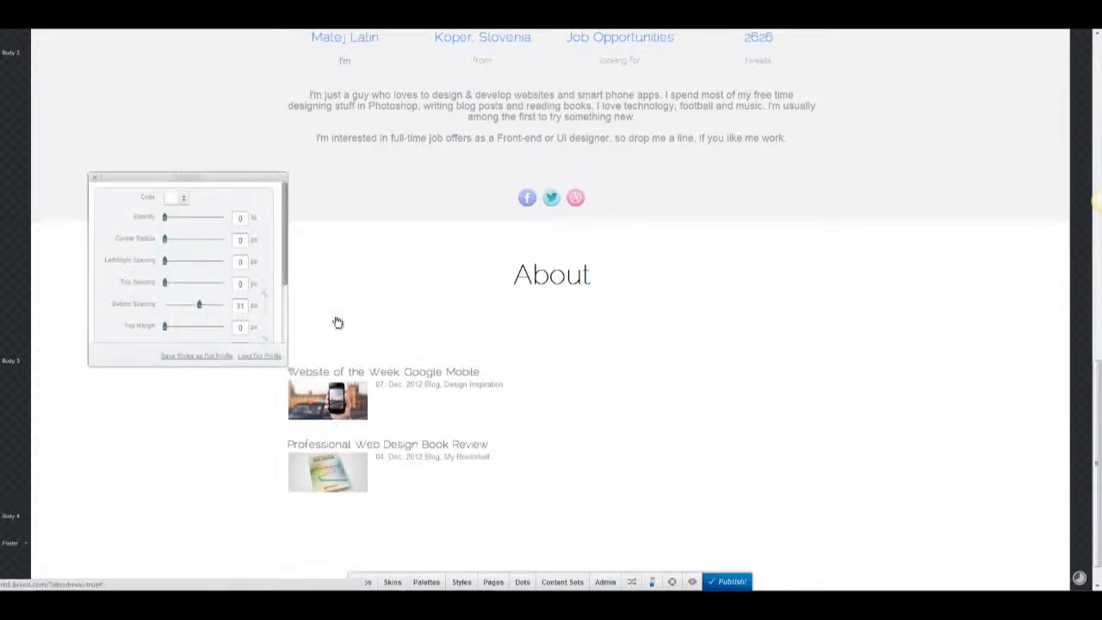
left_click(210, 306)
left_click_drag(205, 310, 209, 310)
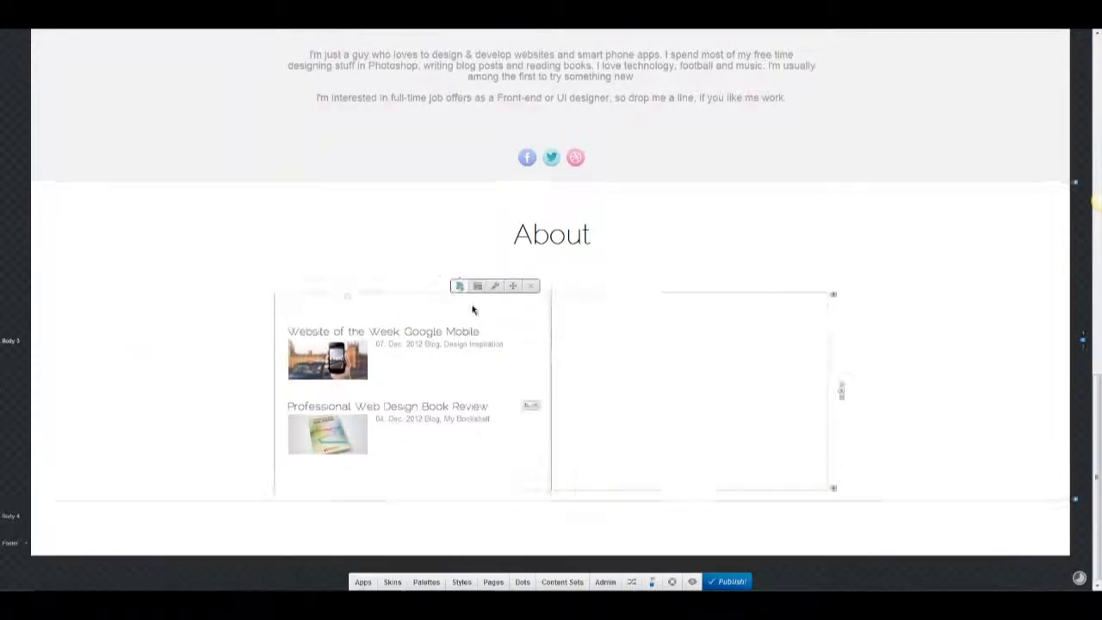
Add a third blog entry and give it the blue login form image as its thumbnail.
left_click(459, 285)
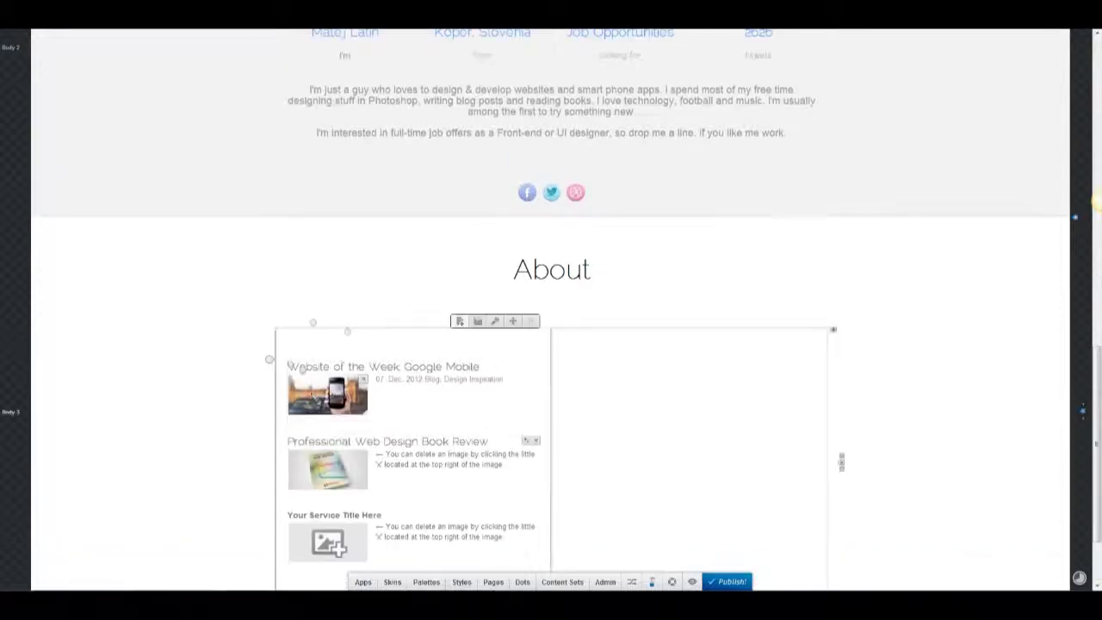
left_click(327, 436)
left_click(400, 493)
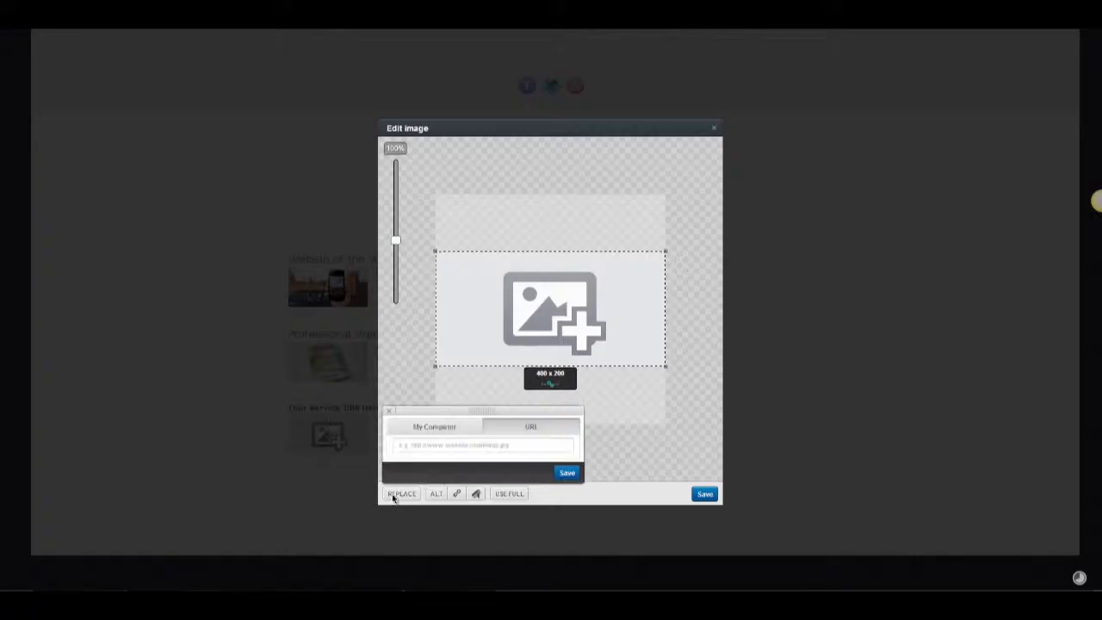
left_click(436, 431)
double_click(200, 185)
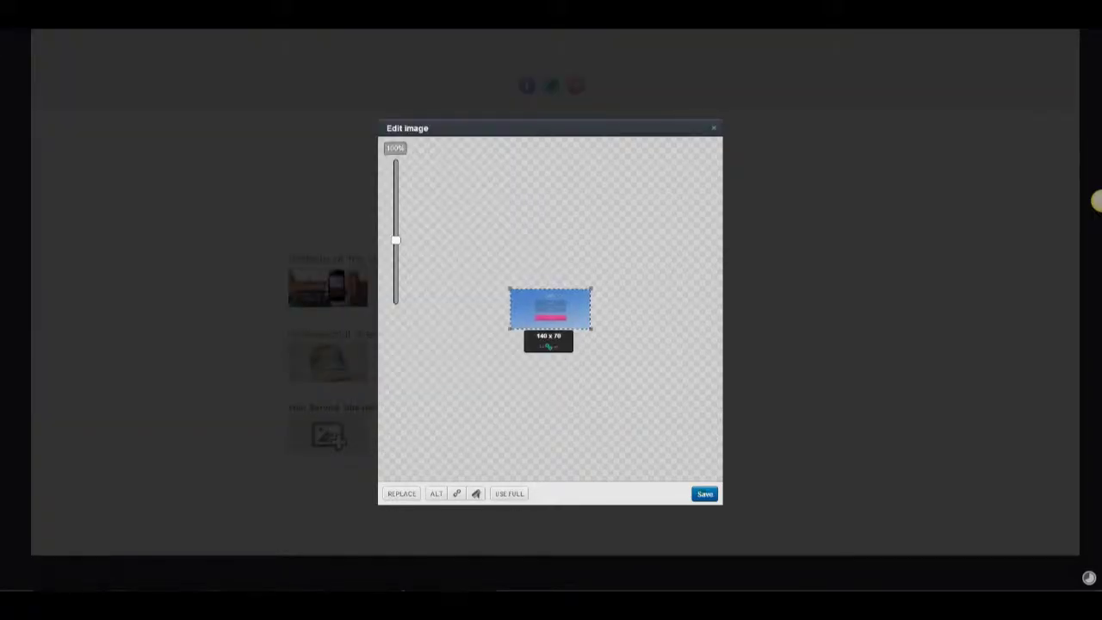
left_click(704, 494)
Apply the custom grey colour to the 25. Nov. 2012 date line.
left_click(394, 445)
triple_click(393, 445)
left_click(526, 38)
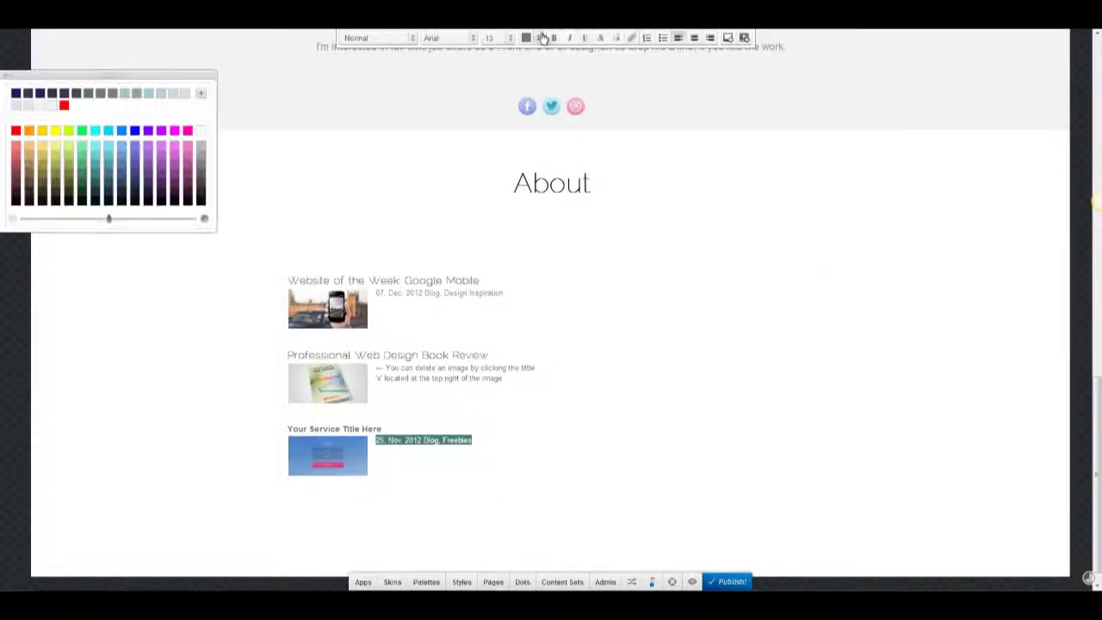
left_click(198, 93)
left_click(179, 114)
left_click(227, 118)
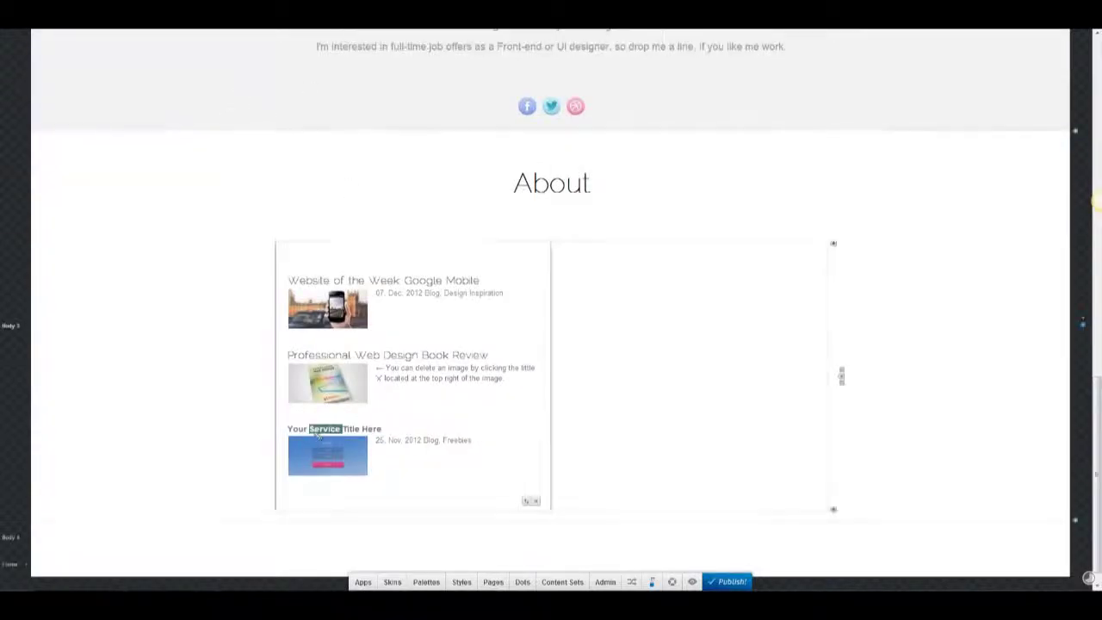
Retitle the entry 'Login Form Photoshop Freebie' in RalewayThin at size 18.
triple_click(332, 428)
type("u")
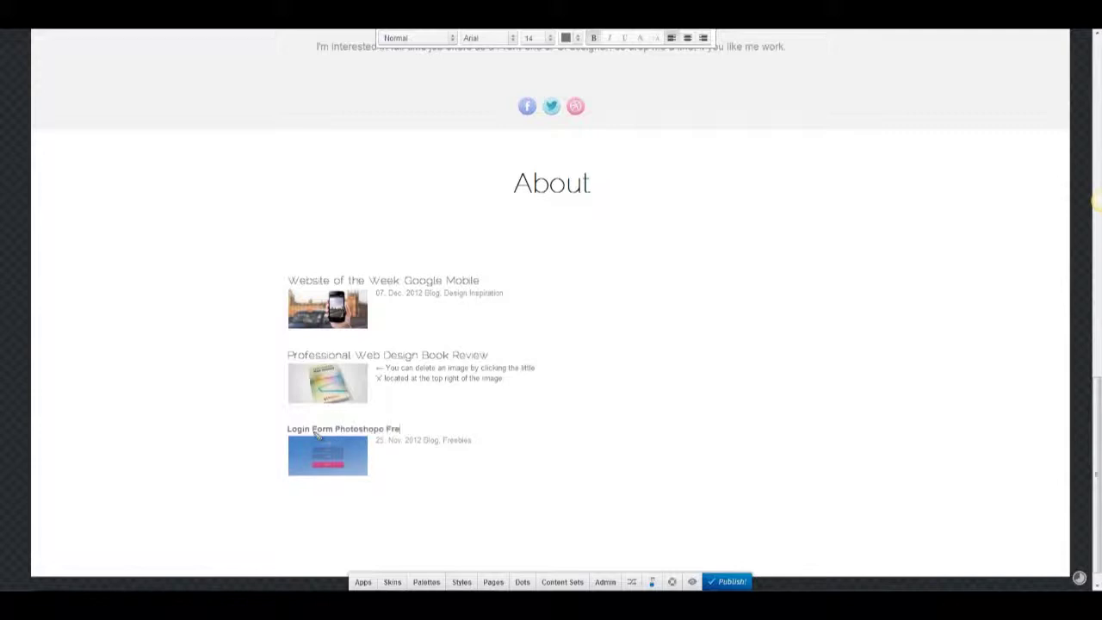
triple_click(317, 431)
left_click(485, 38)
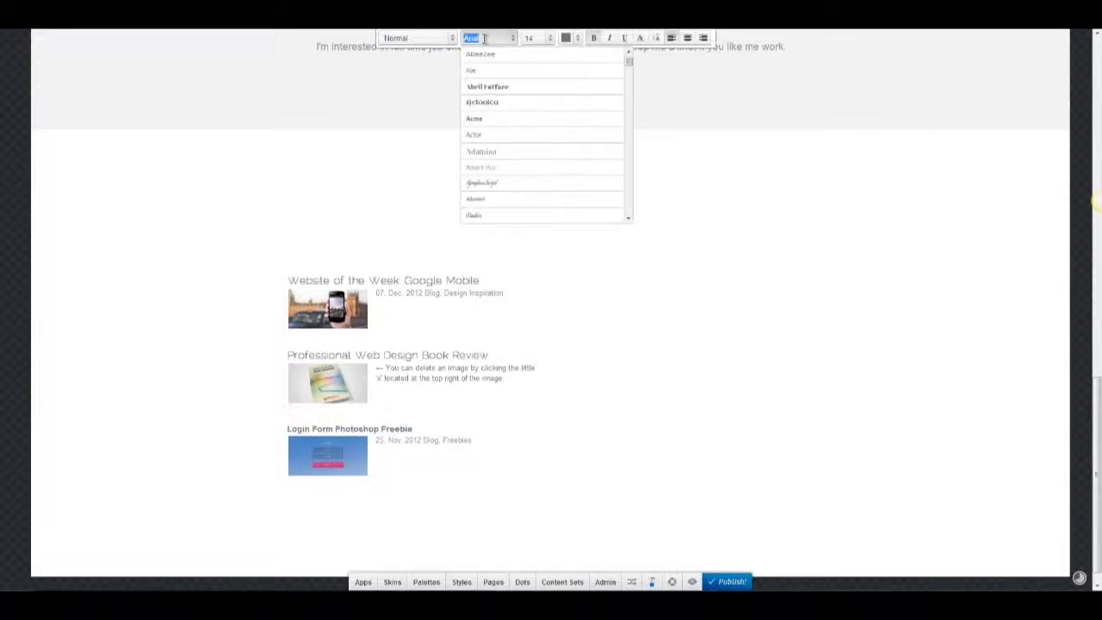
type("raleway")
left_click(508, 71)
left_click(550, 38)
left_click(554, 135)
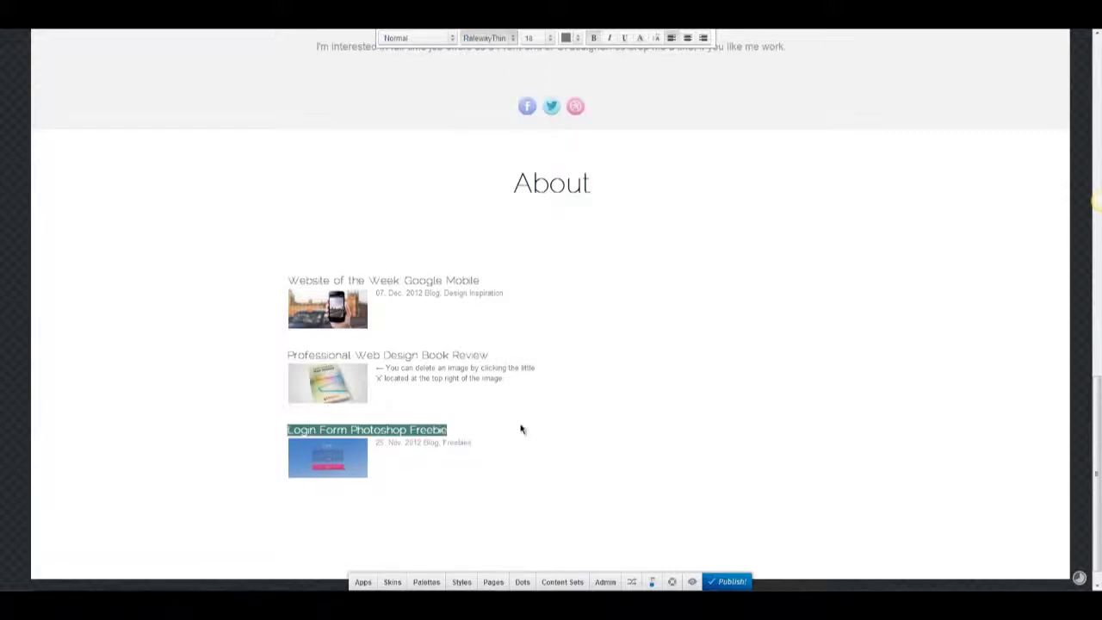
left_click(520, 429)
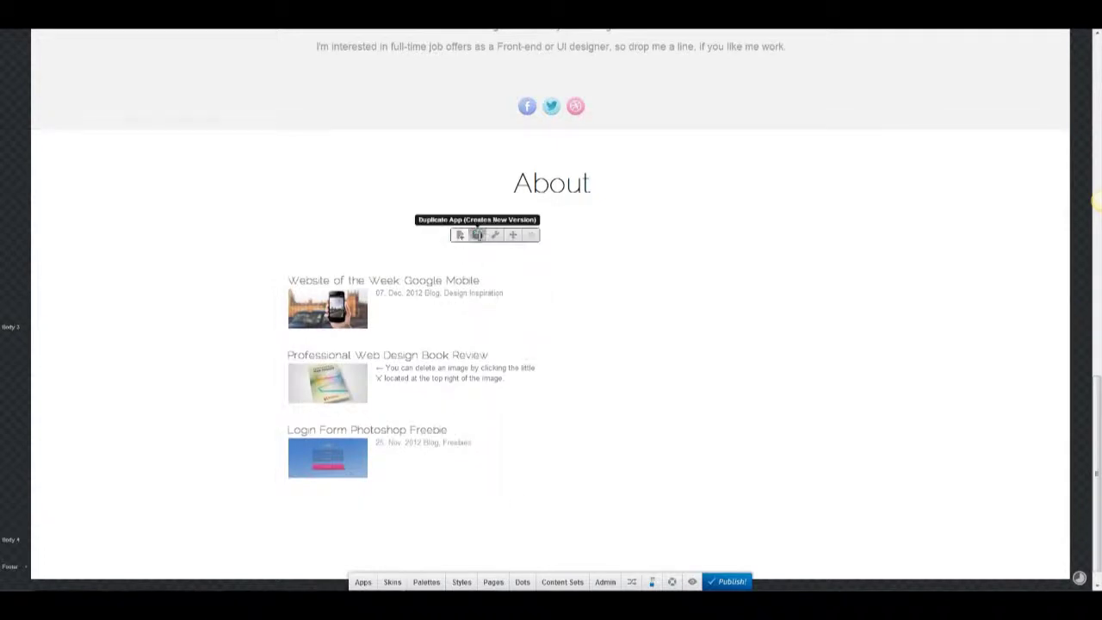
Duplicate the blog list and move the copy into the right-hand column.
left_click(477, 235)
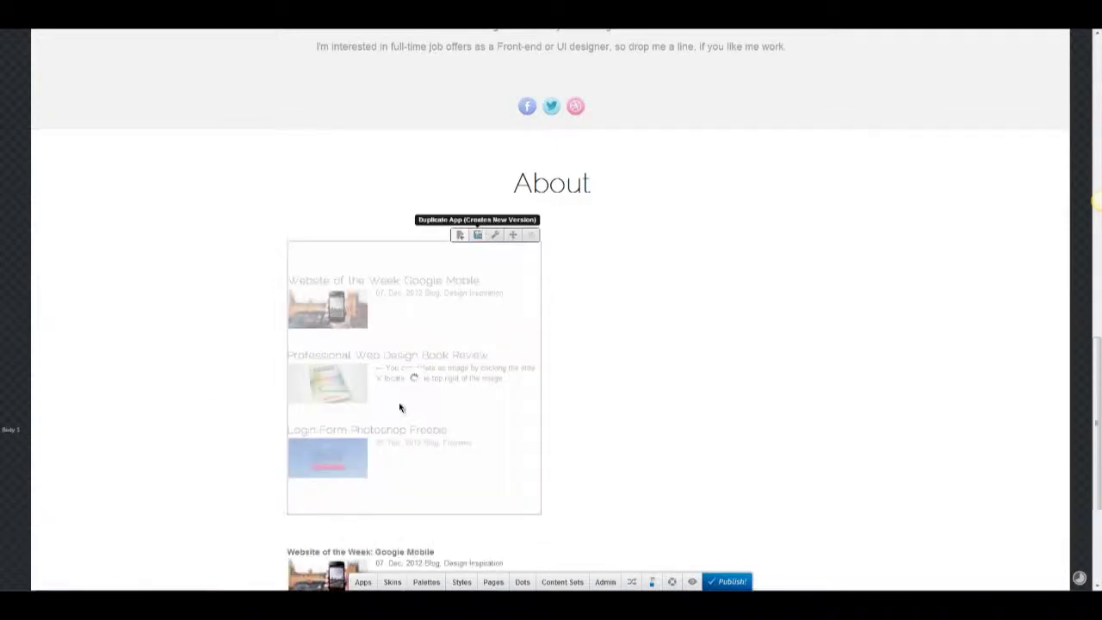
left_click(399, 370)
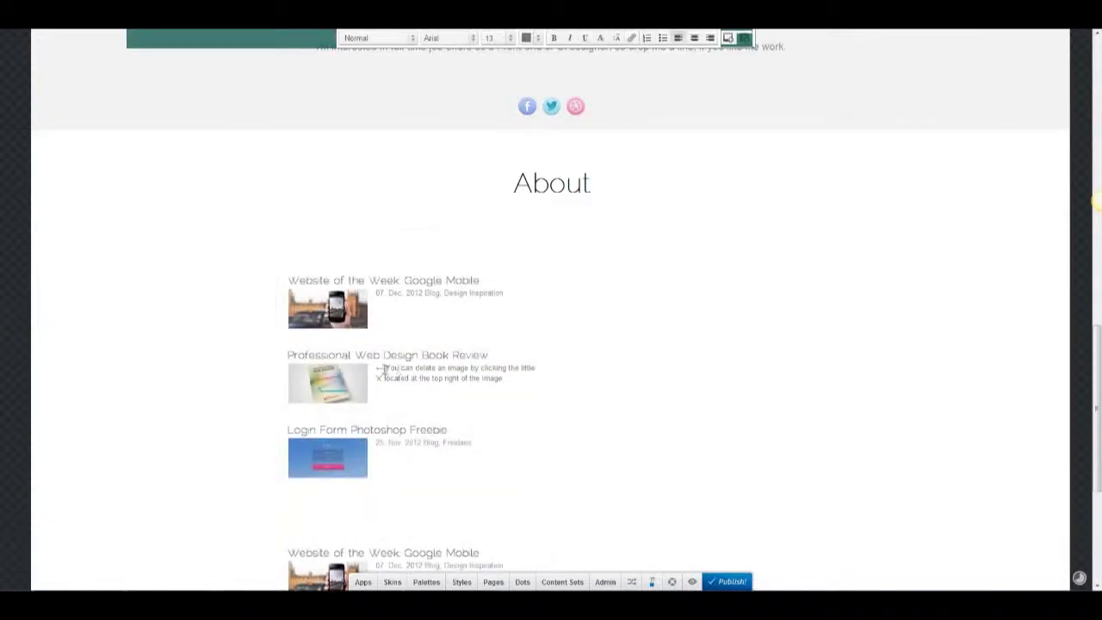
key("ctrl+z")
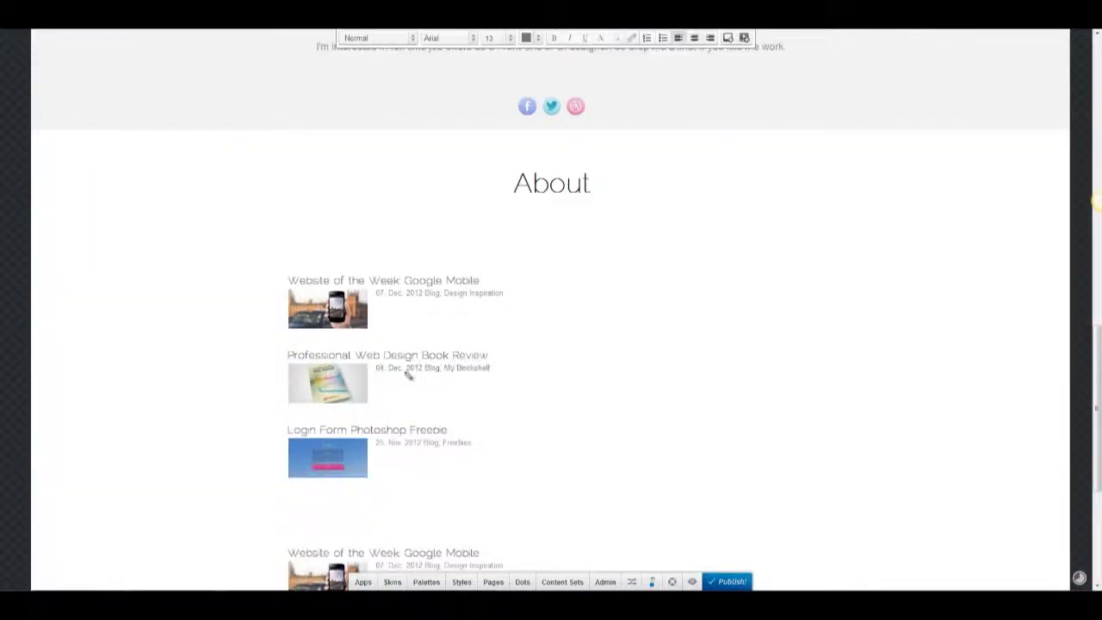
left_click(527, 38)
left_click(458, 476)
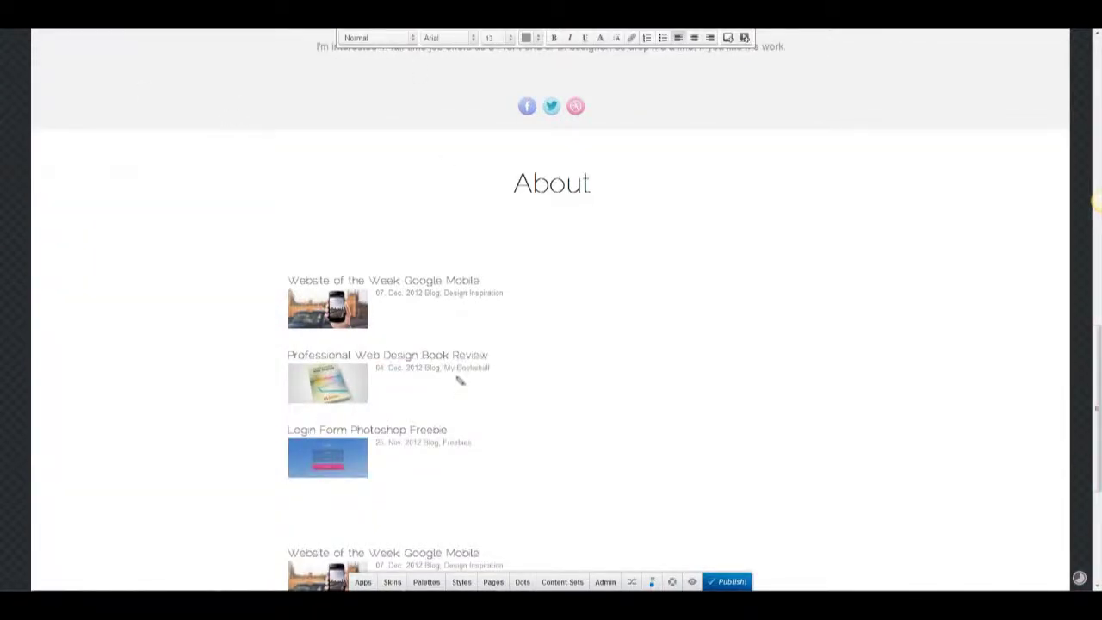
scroll(360, 370, "down", 2)
left_click_drag(512, 332, 657, 234)
Replace the top two right-column pictures with the eBay logo and a dark photo.
left_click(588, 295)
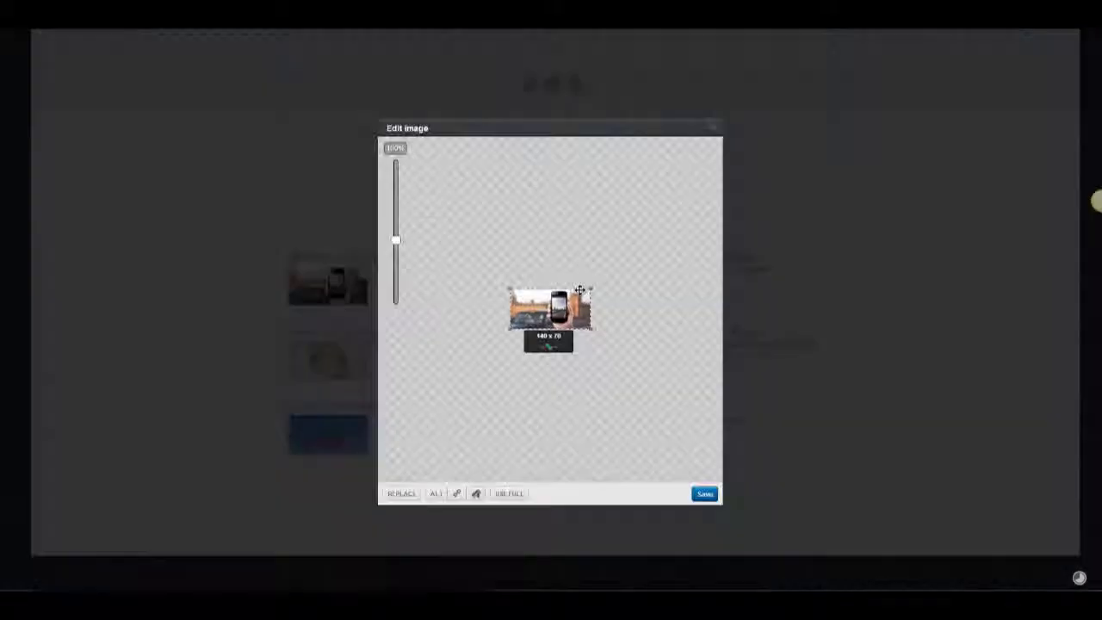
left_click(399, 493)
left_click(426, 428)
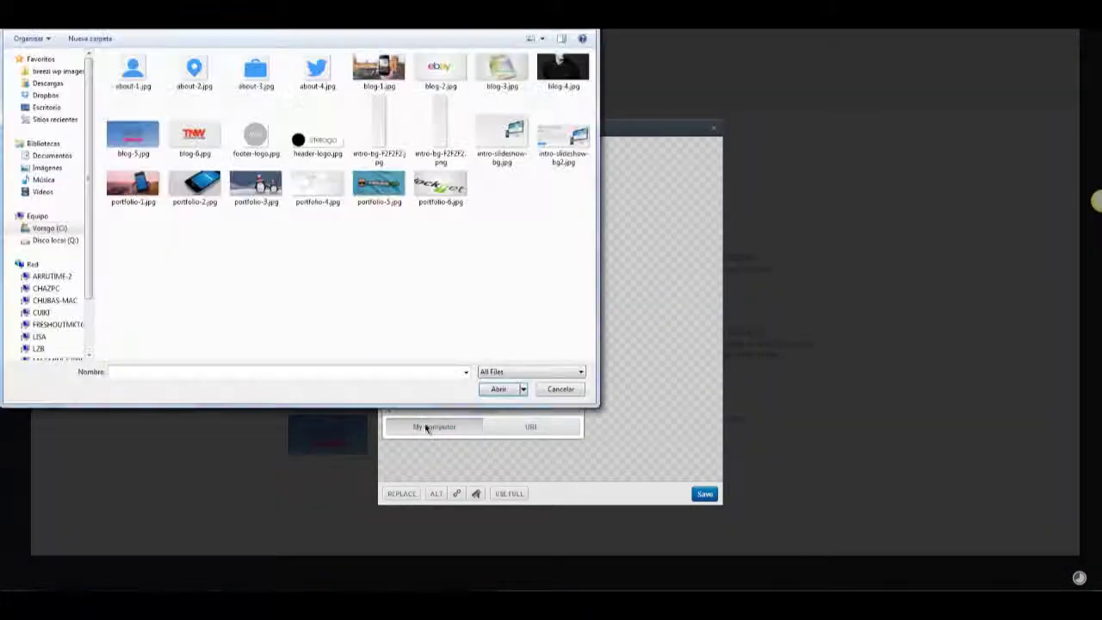
double_click(457, 69)
left_click(705, 493)
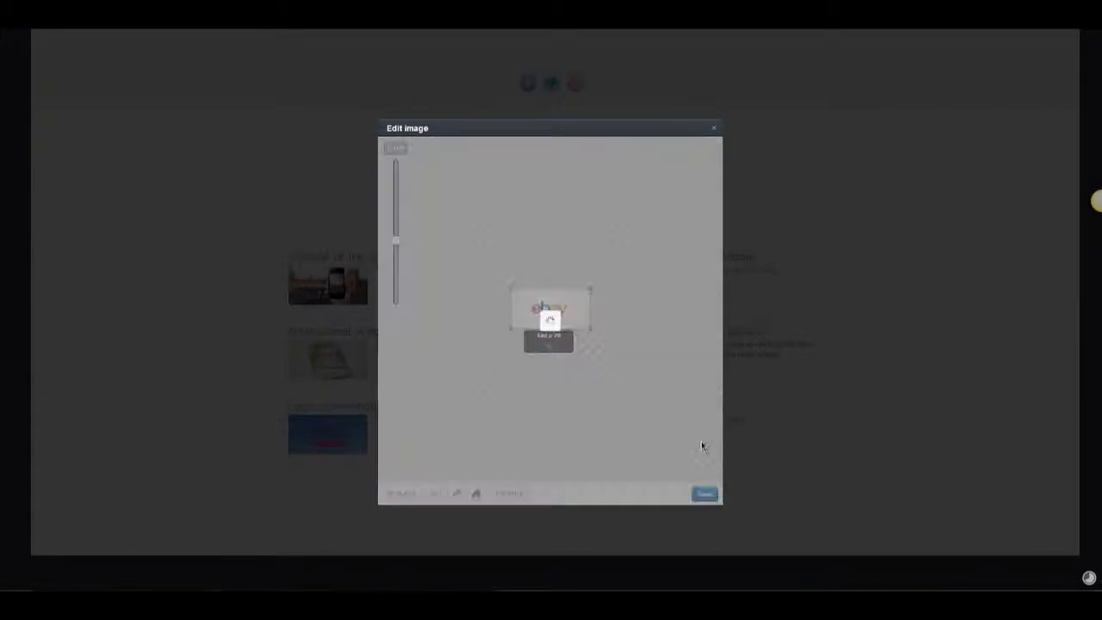
left_click(620, 373)
left_click(401, 495)
left_click(434, 427)
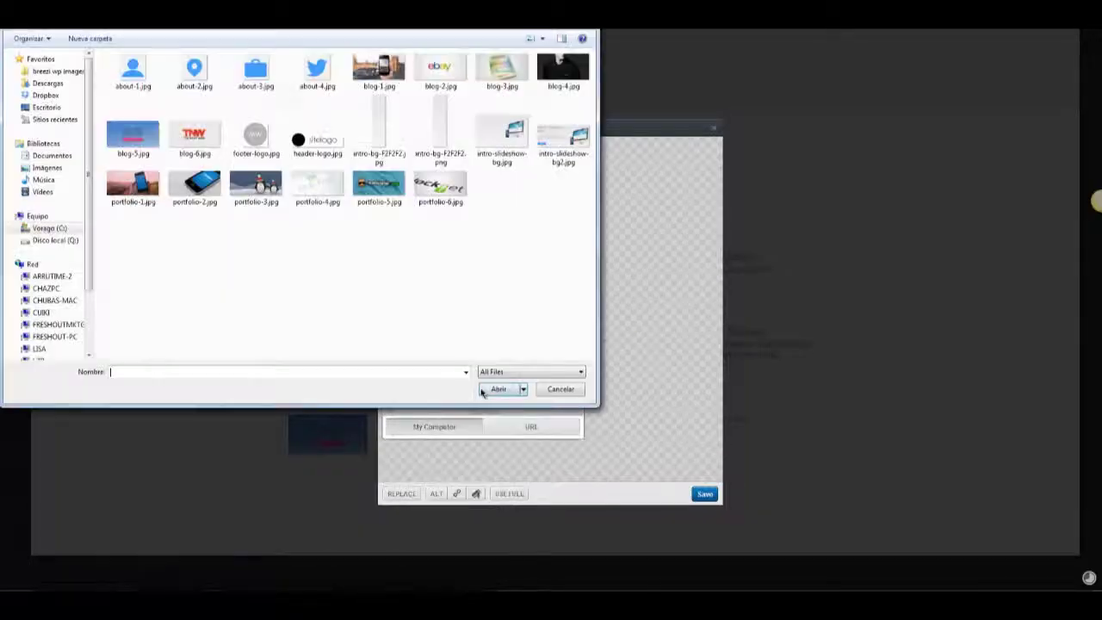
double_click(256, 188)
left_click(704, 493)
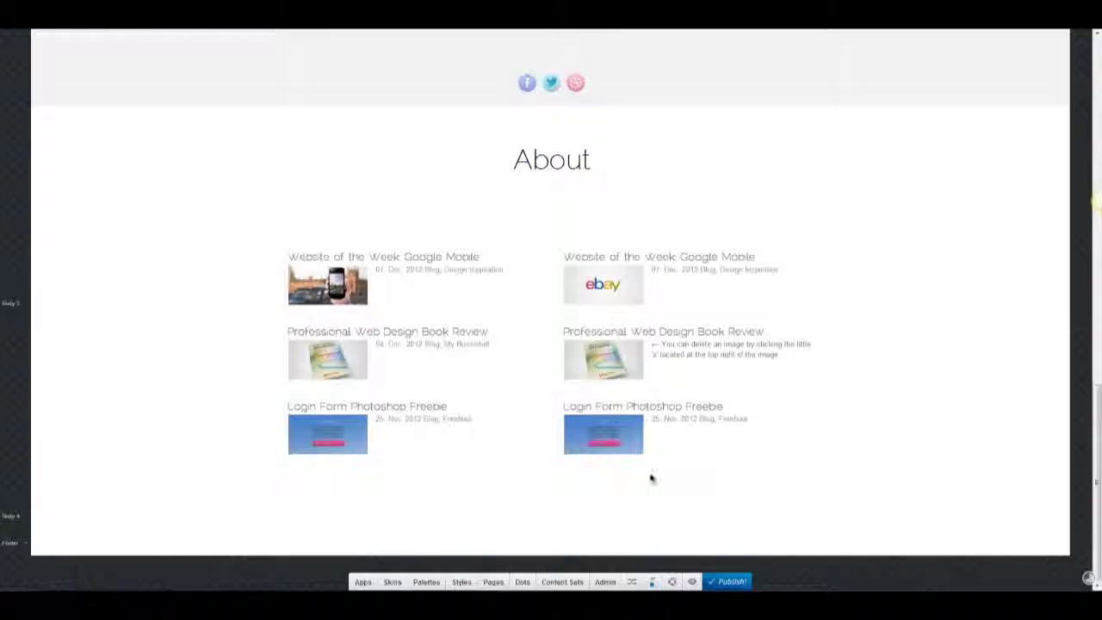
Replace the bottom right post's picture with the TNW logo.
left_click(615, 438)
left_click(402, 493)
left_click(419, 428)
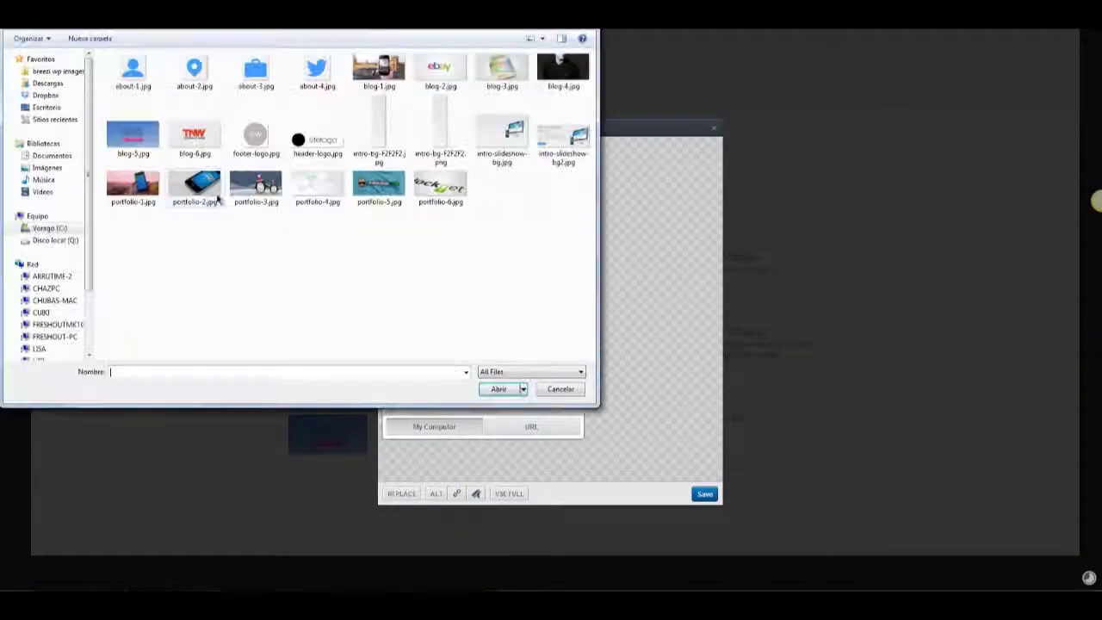
double_click(197, 131)
left_click(706, 493)
Rename the top right post 'eBay Logo & Identity Makeover' and adjust the date lines.
triple_click(582, 258)
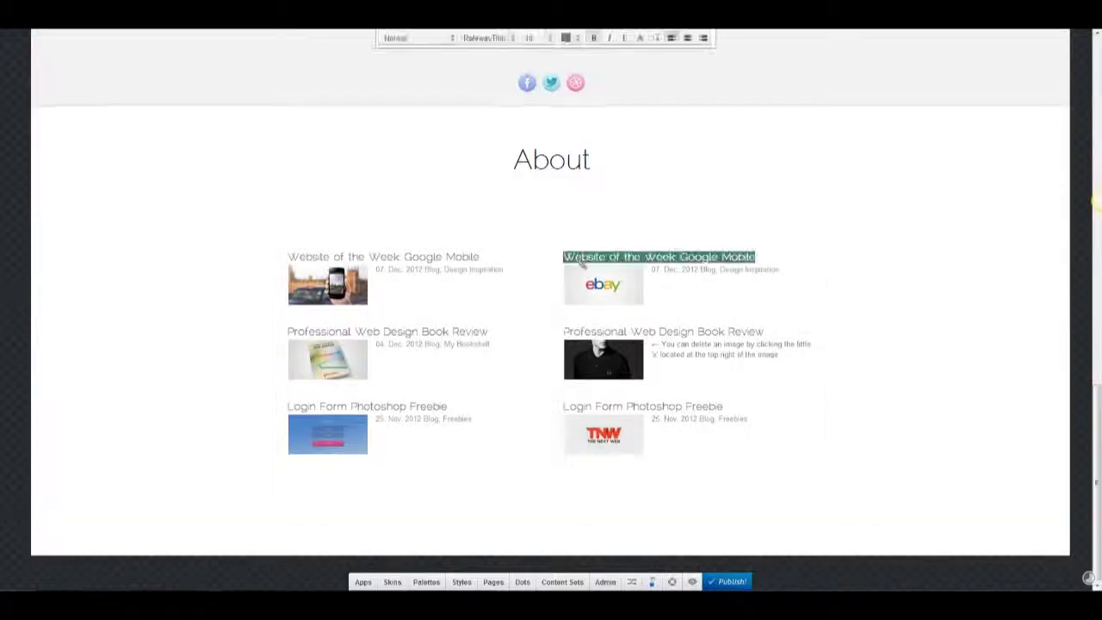
type("eBay Logo & Identity Makeover")
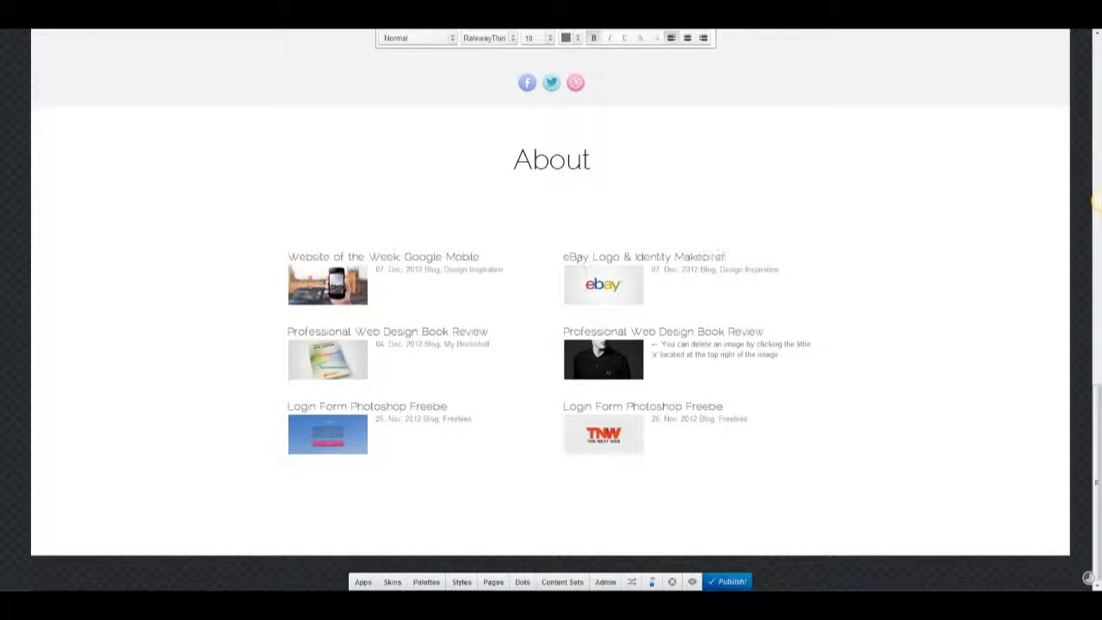
triple_click(736, 272)
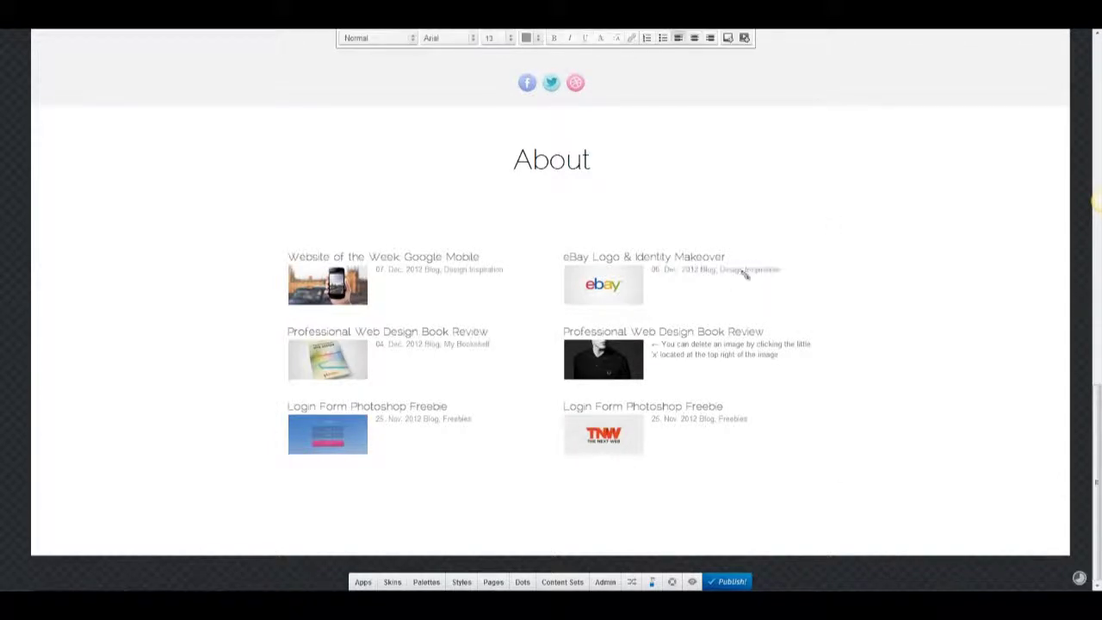
triple_click(721, 349)
left_click(600, 38)
left_click(82, 102)
Retitle the middle and bottom posts 'Website of the Week Fred Perry' and 'Website of the Week The Next Web'.
triple_click(634, 335)
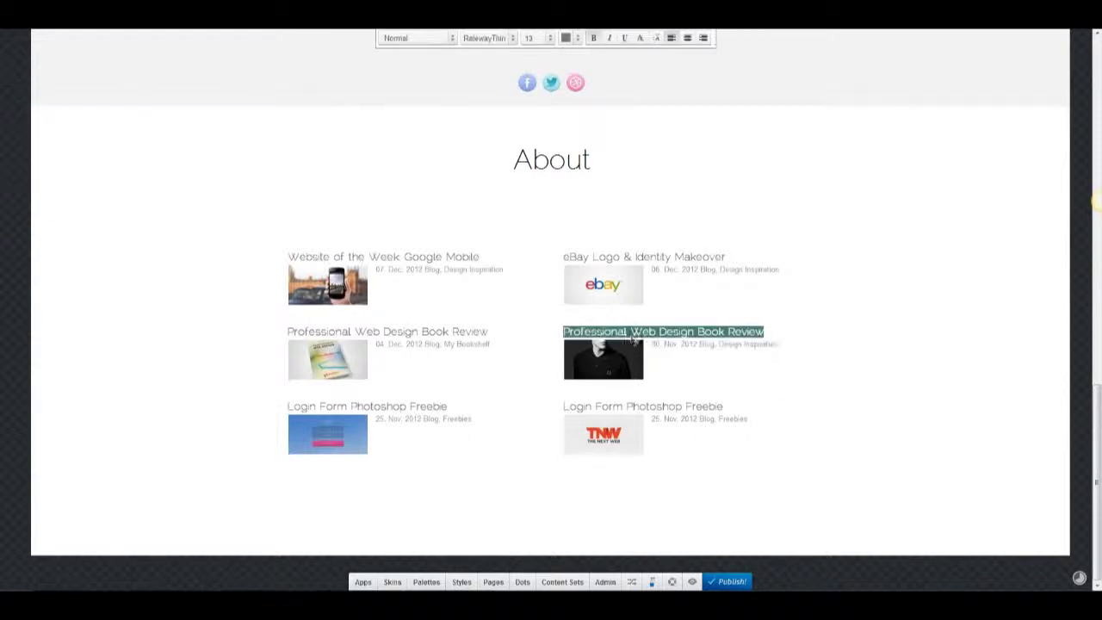
type("Website of the Week Fred Perry")
triple_click(633, 407)
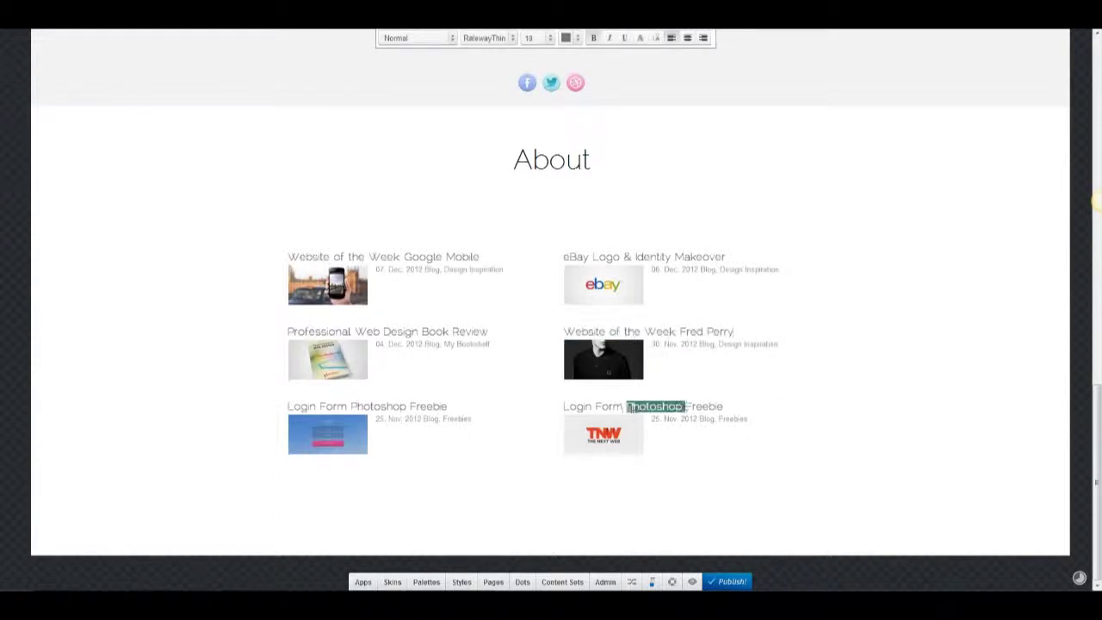
type("Website of the Week The Next Web")
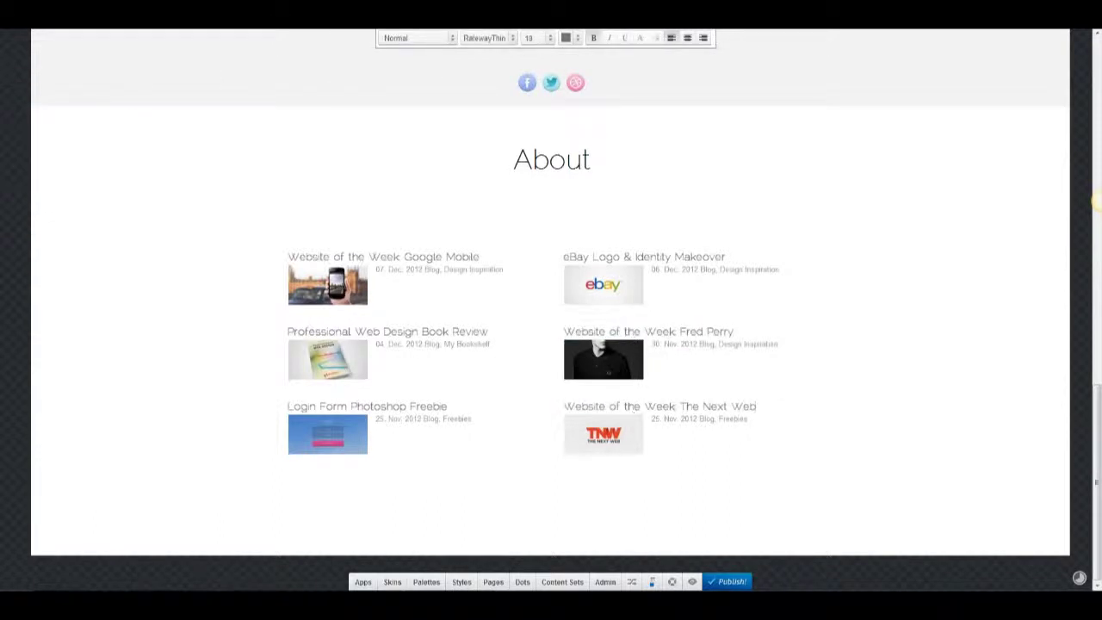
Change the last post's date line to '23. Nov. 2012 Blog, Design Inspiration'.
triple_click(701, 419)
type("25. Nov. 2012 Blog, Design Inspiration")
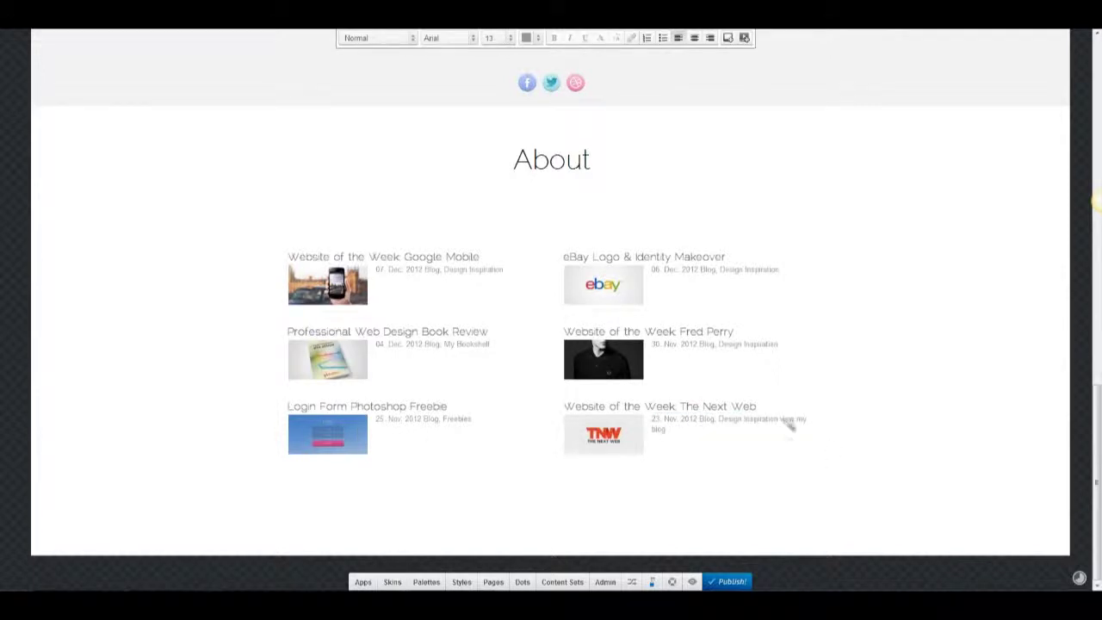
key("BackSpace")
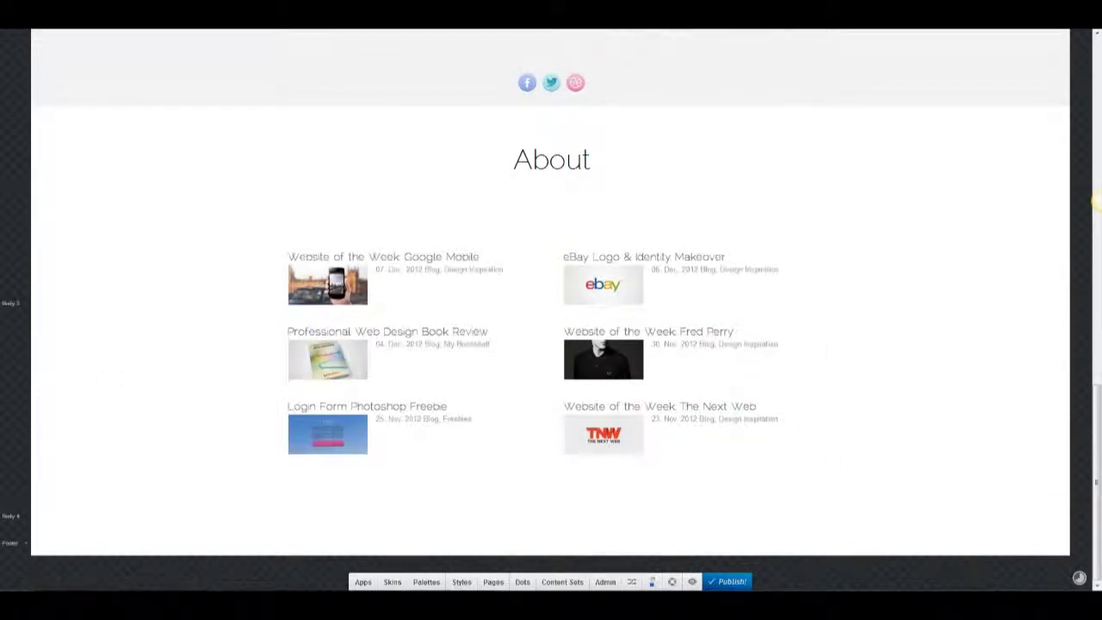
Rename the second About section's heading to 'Blog'.
triple_click(357, 188)
type("Blog")
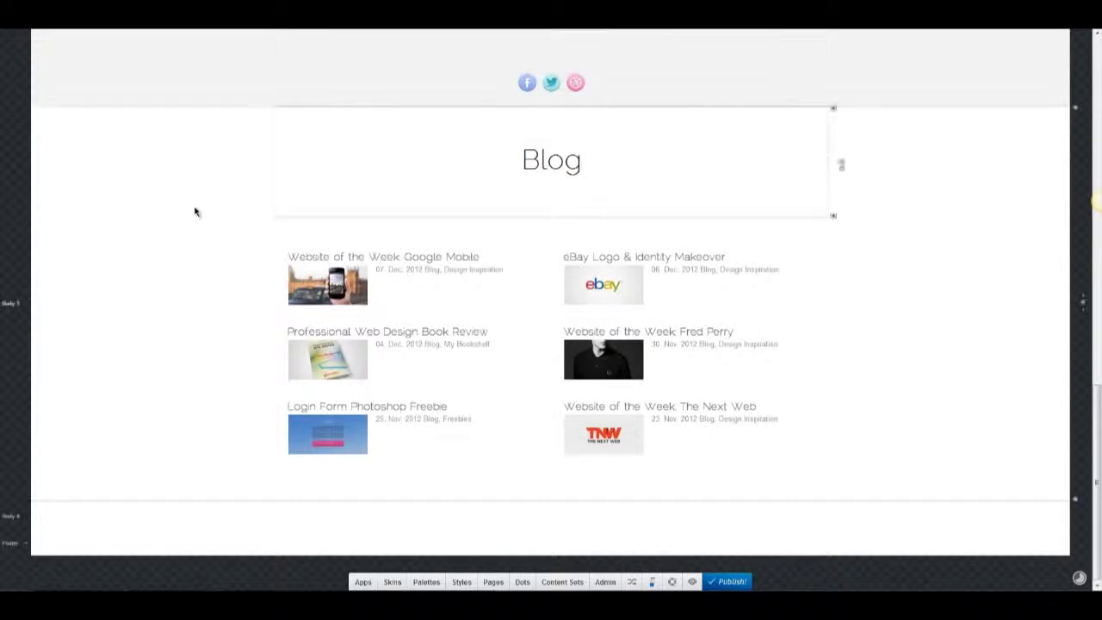
scroll(195, 212, "up", 5)
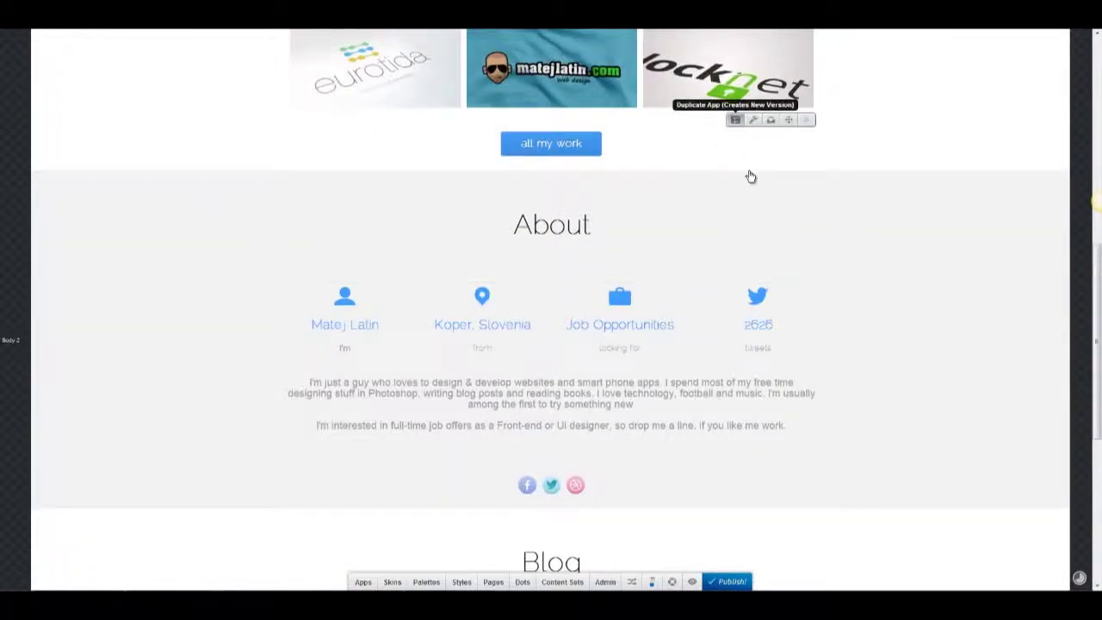
scroll(681, 207, "down", 4)
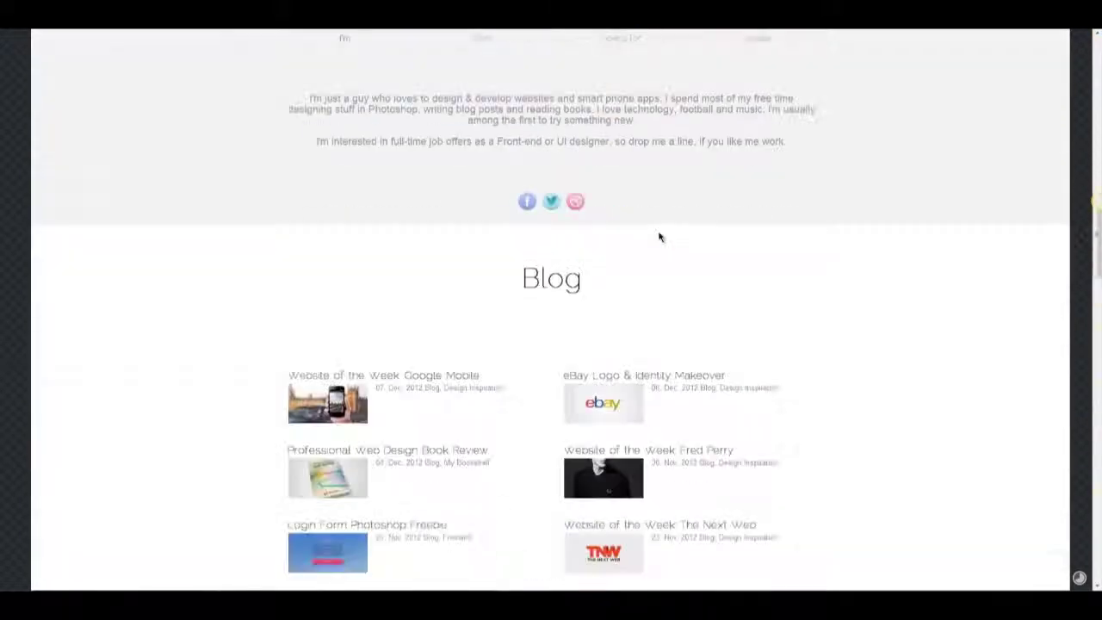
scroll(660, 237, "down", 5)
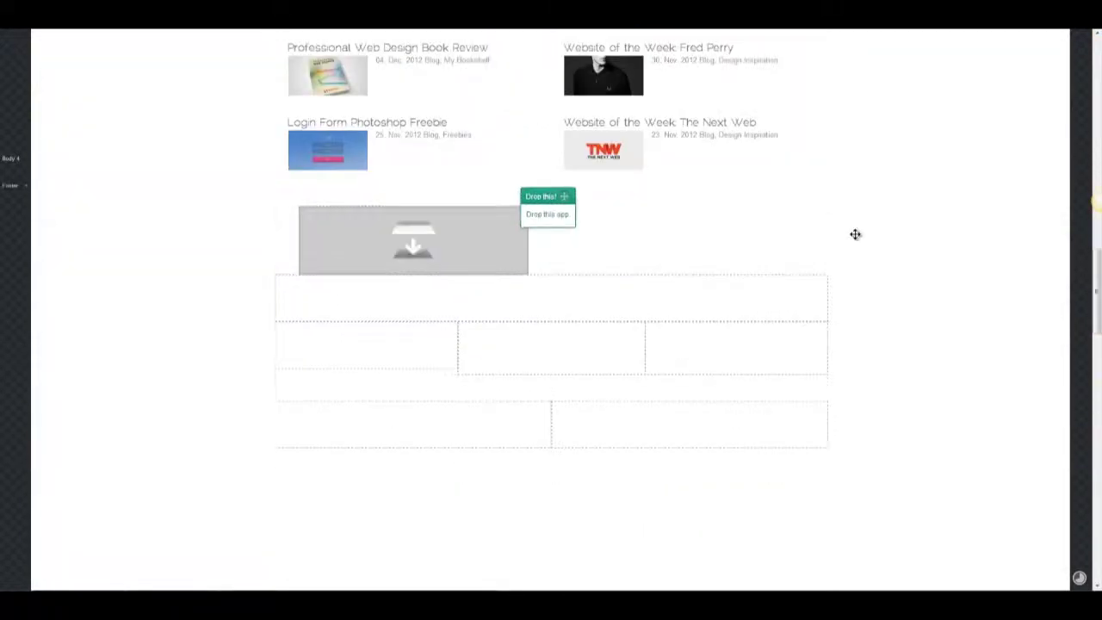
left_click_drag(855, 235, 859, 239)
Place the view my blog button under the blog list and add a new block below it.
left_click_drag(508, 425, 540, 502)
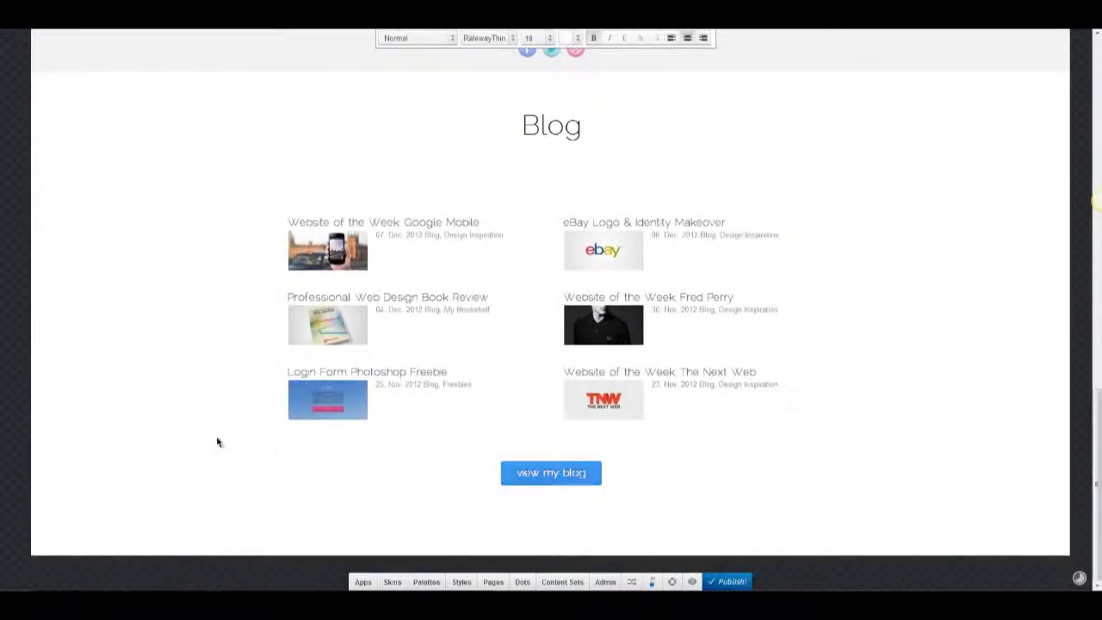
mouse_move(1075, 501)
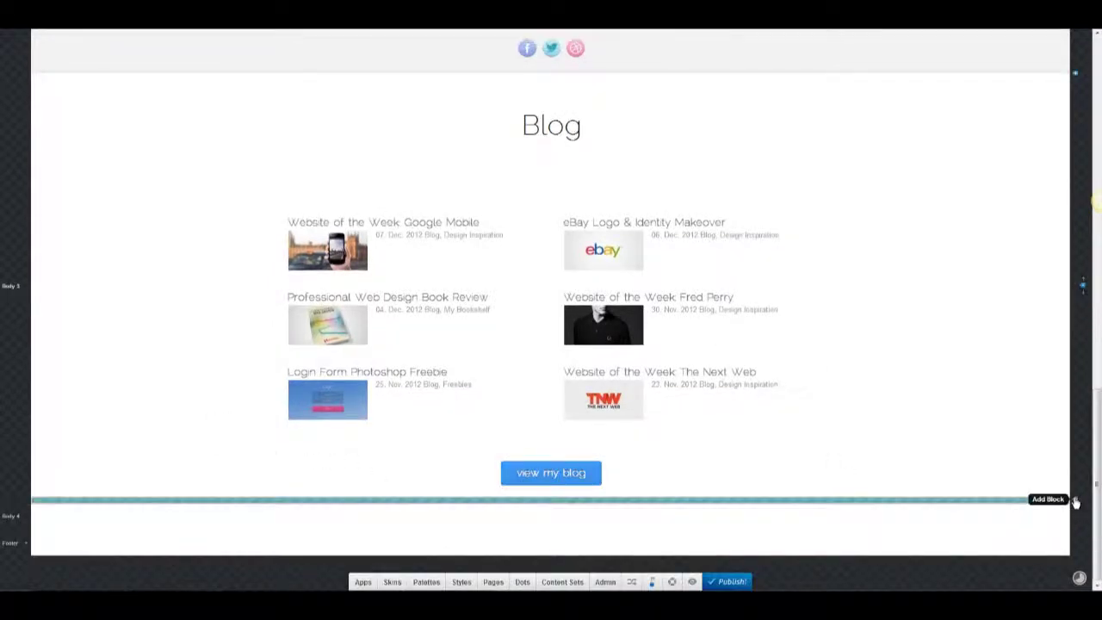
left_click(890, 495)
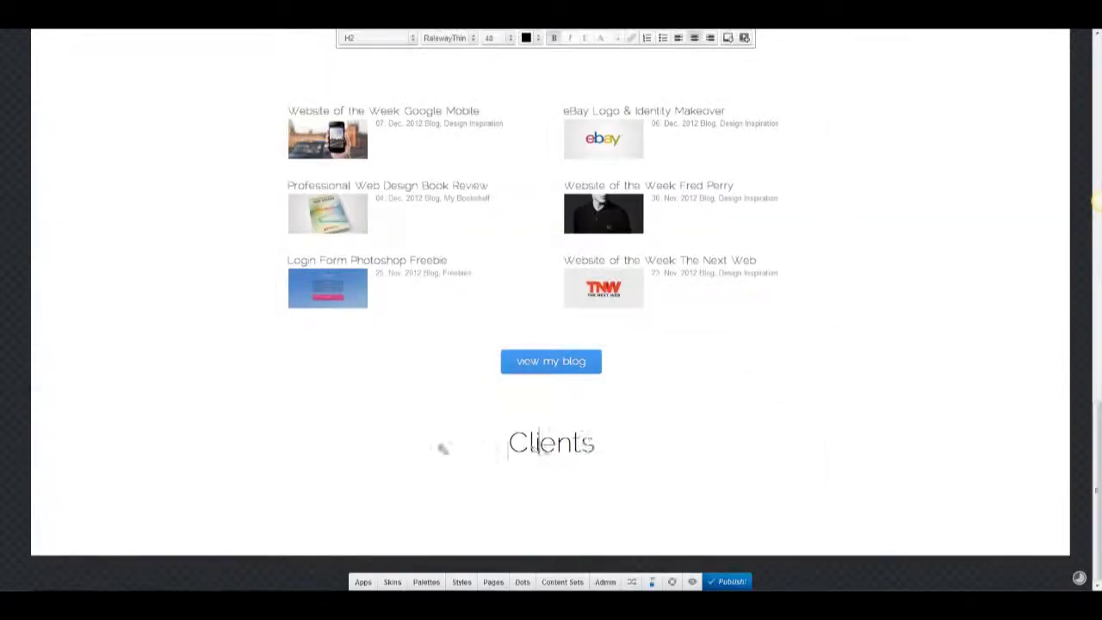
Give the new Clients section a light grey #f2f2f2 background.
left_click(443, 448)
left_click(67, 418)
left_click(138, 221)
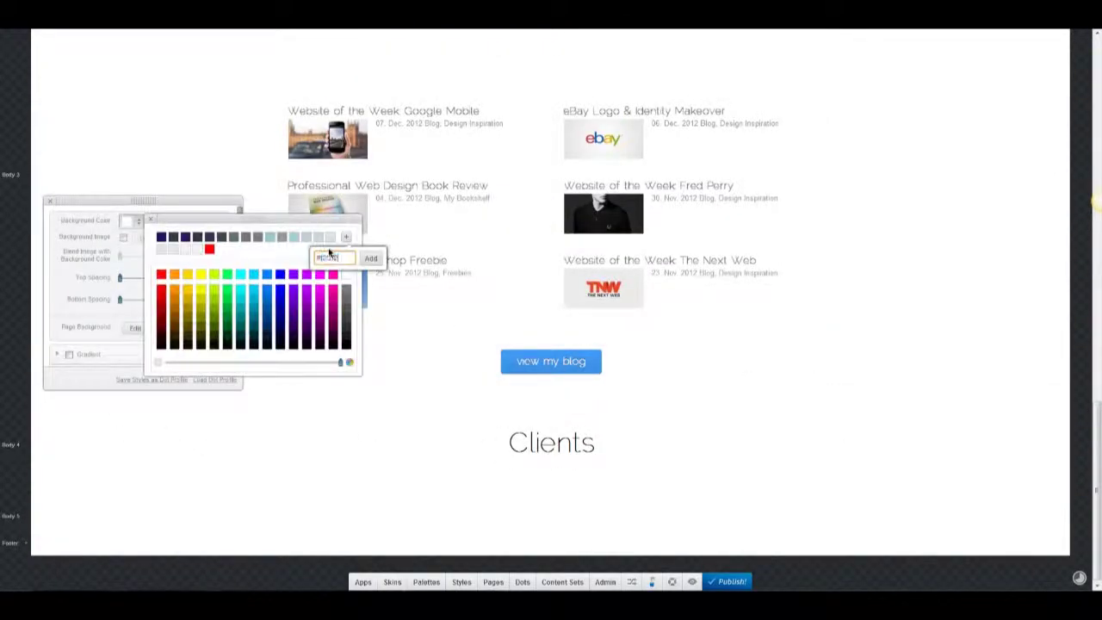
left_click(370, 258)
left_click(145, 221)
left_click(50, 200)
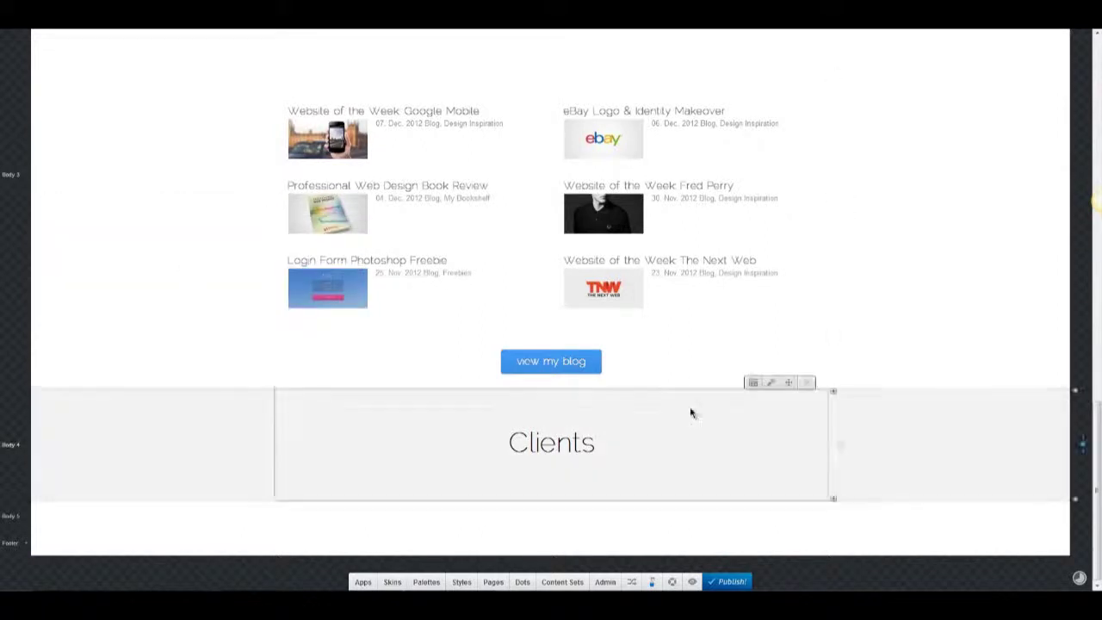
scroll(690, 411, "up", 5)
scroll(690, 414, "up", 5)
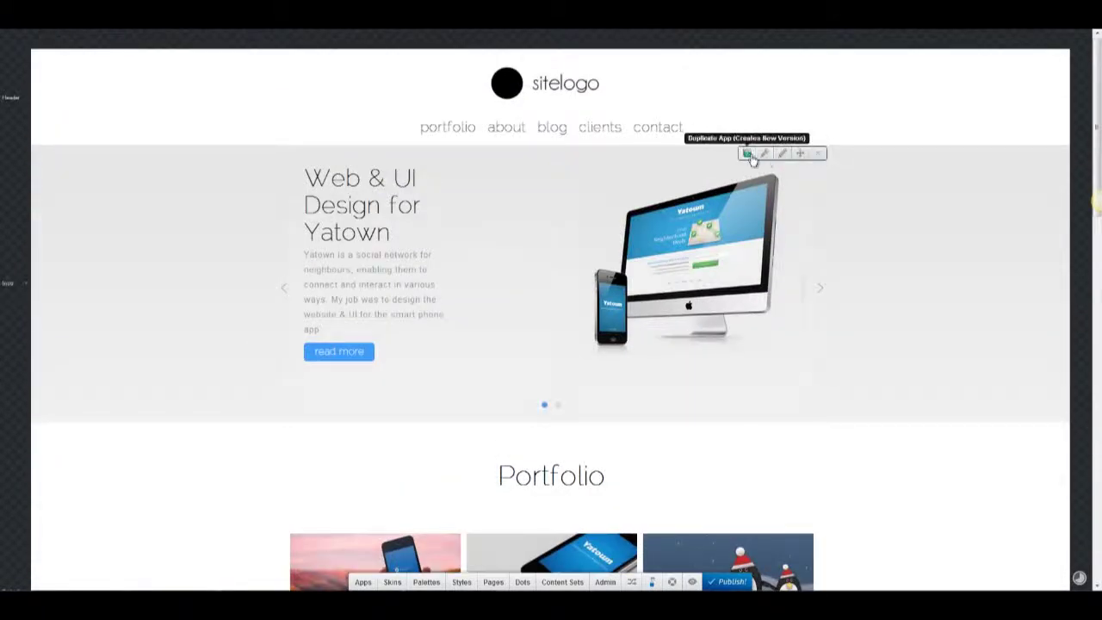
Duplicate the hero slider and move the copy into the Clients section.
left_click(746, 153)
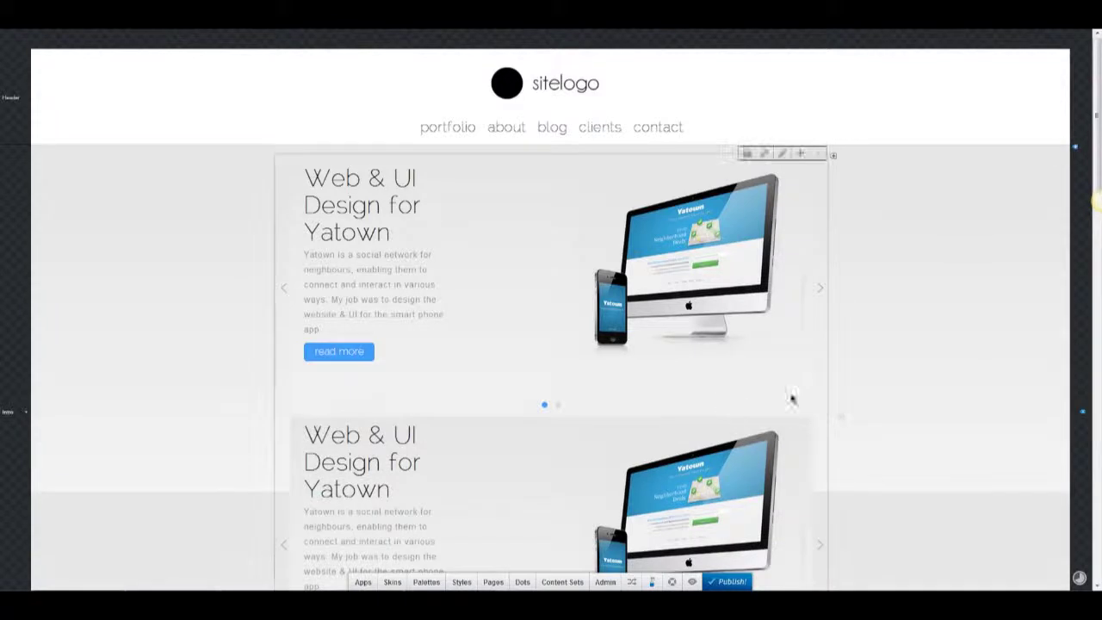
left_click_drag(800, 406, 531, 369)
scroll(640, 409, "down", 10)
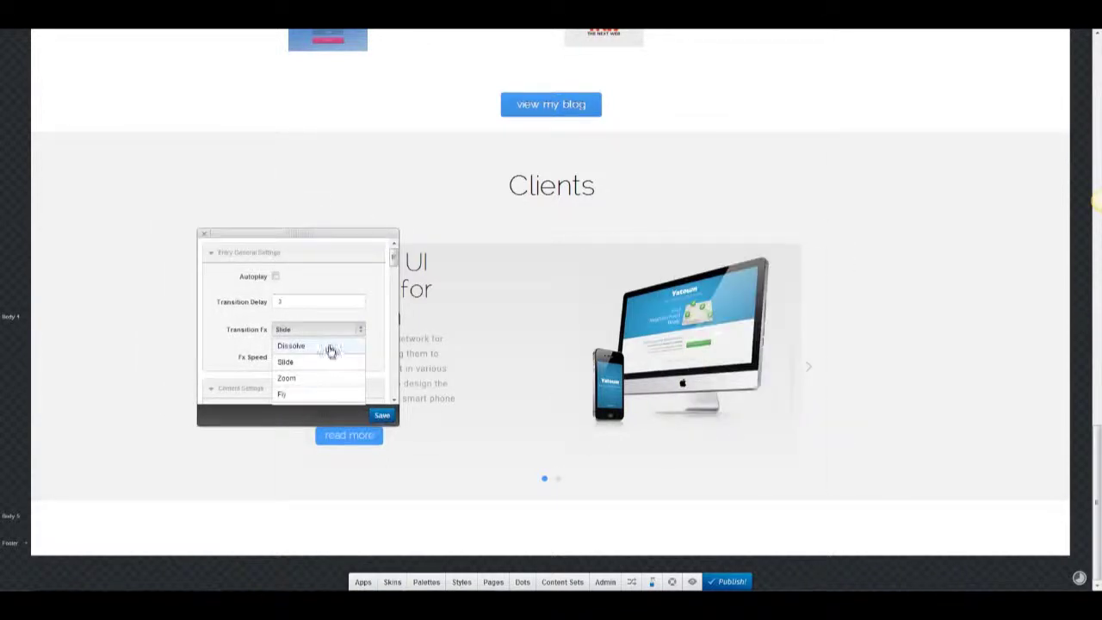
Give the Clients slider a Dissolve transition, top content position and V-shape Thin arrows, then save.
left_click(345, 343)
scroll(346, 342, "down", 3)
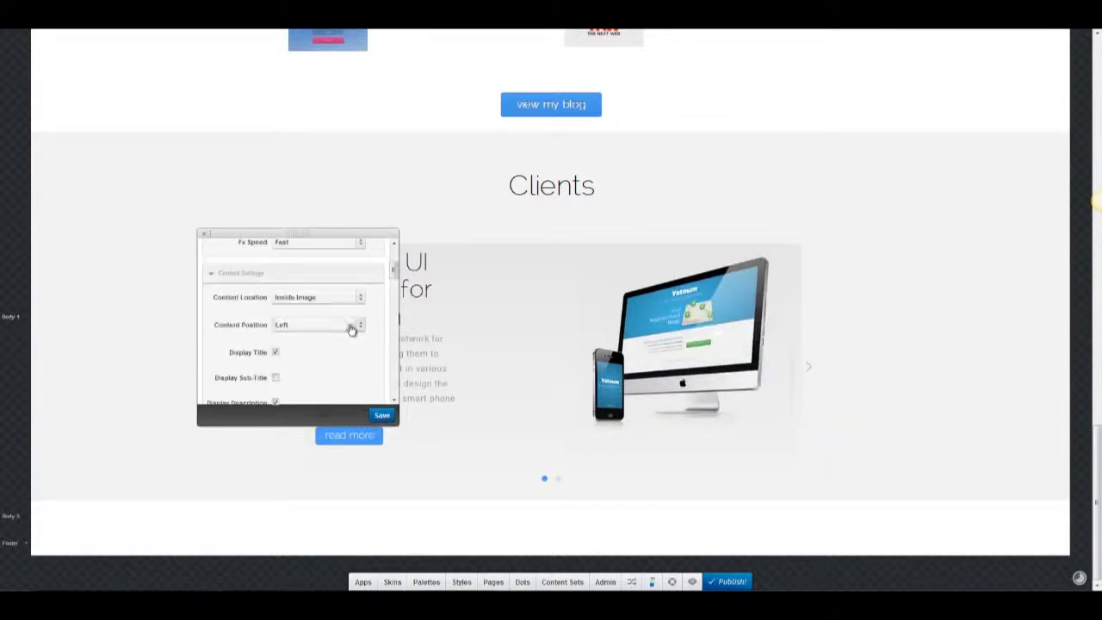
left_click(350, 331)
left_click(338, 357)
scroll(338, 360, "down", 1)
scroll(302, 344, "down", 4)
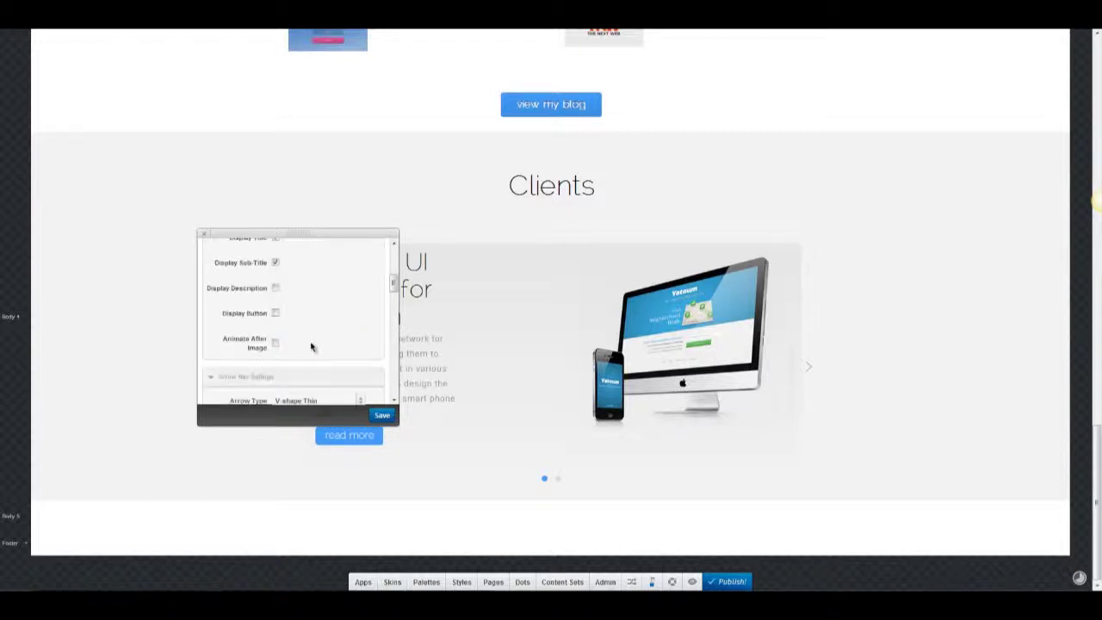
left_click(310, 345)
left_click(297, 315)
left_click(315, 314)
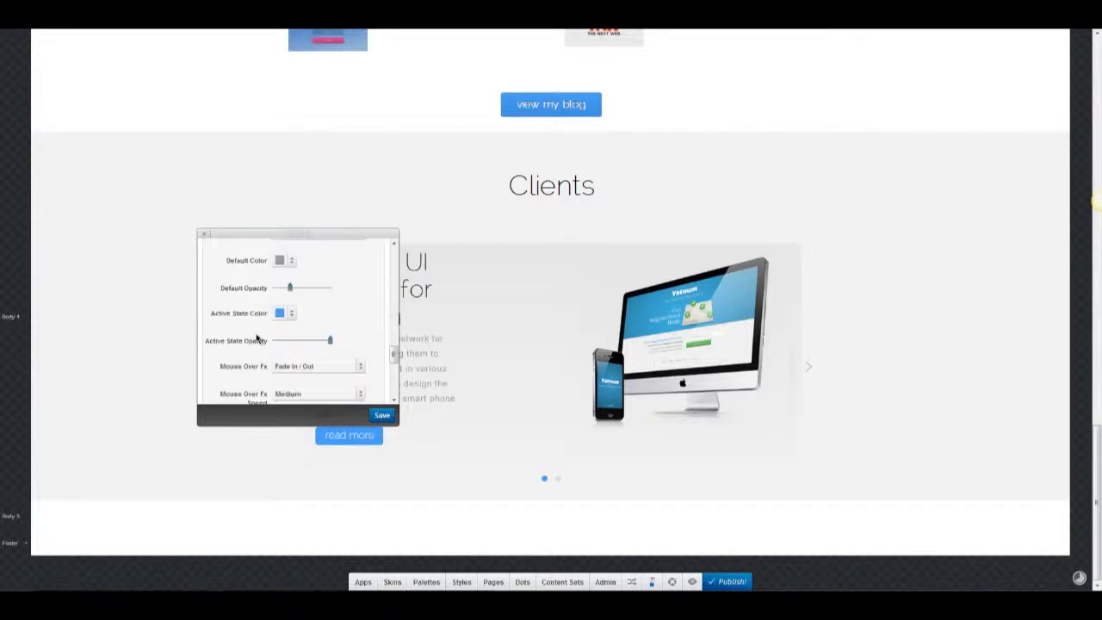
scroll(257, 339, "down", 5)
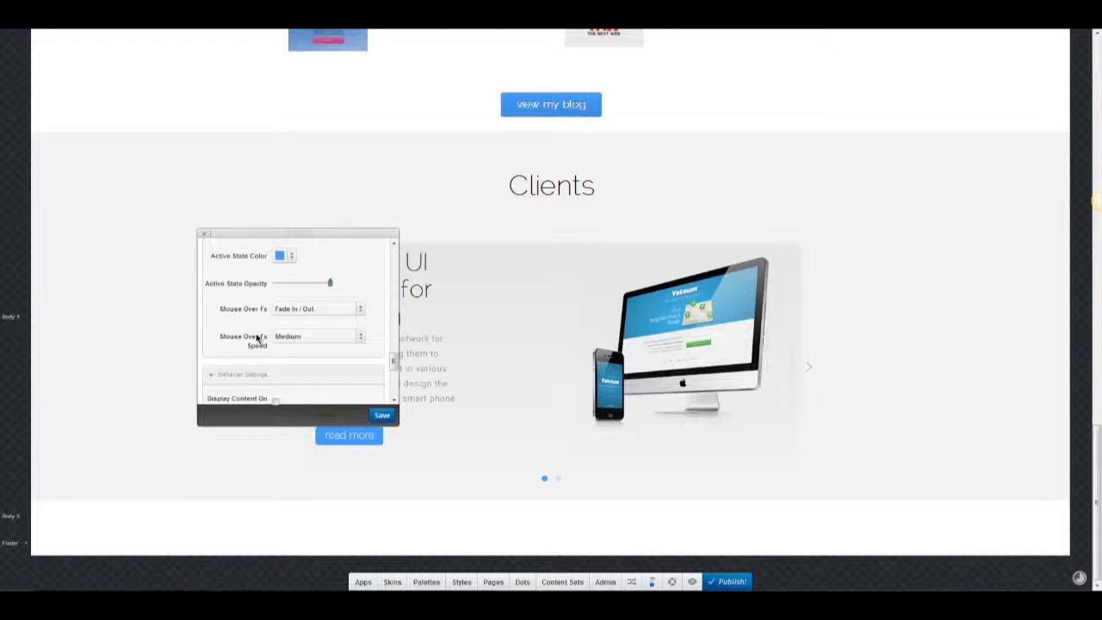
left_click(380, 416)
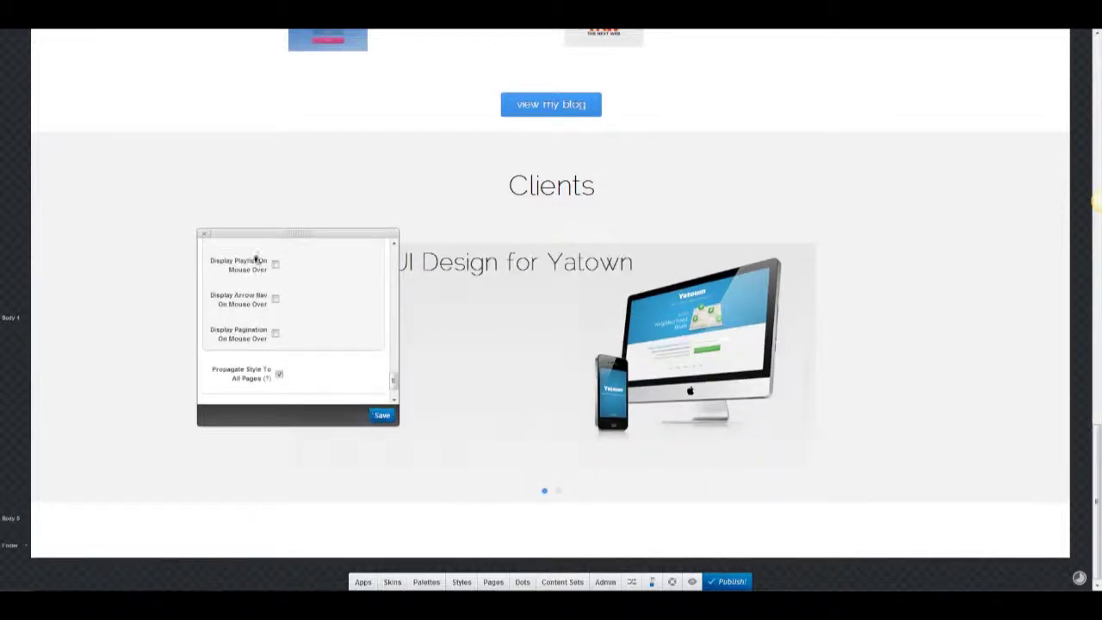
left_click(773, 241)
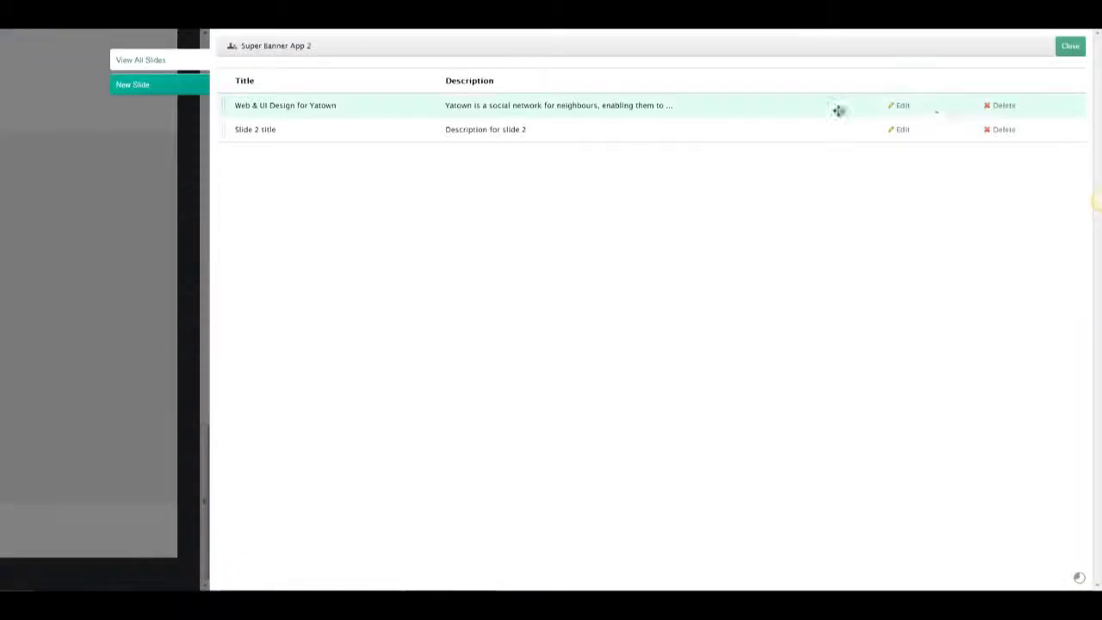
Replace the first slide's image with banner-2-clients.jpg from the computer.
left_click(903, 107)
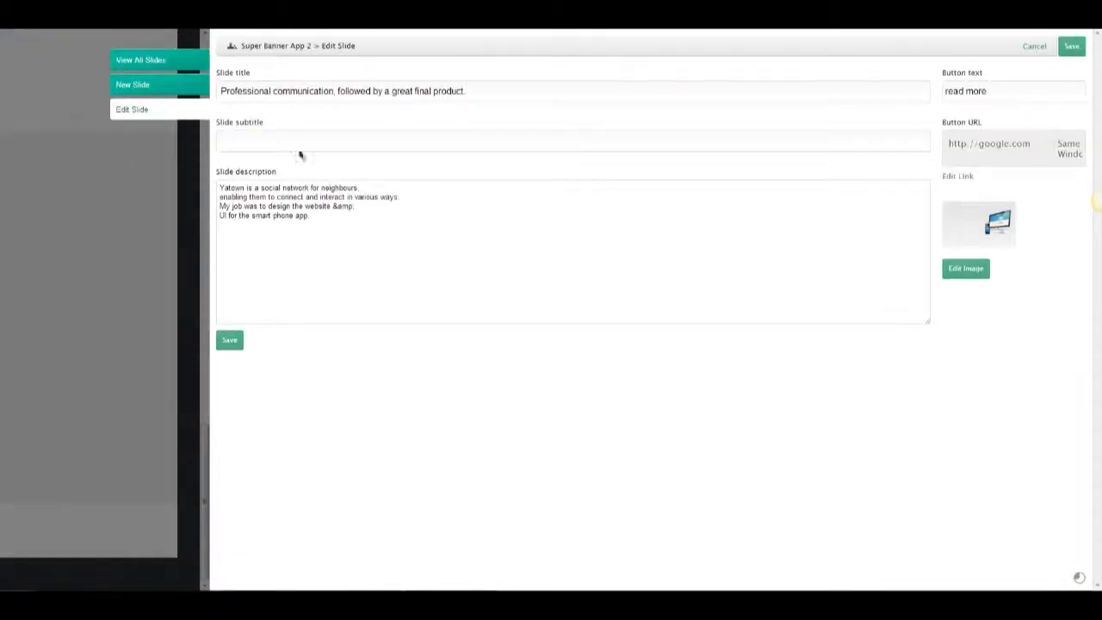
left_click(966, 268)
left_click(509, 480)
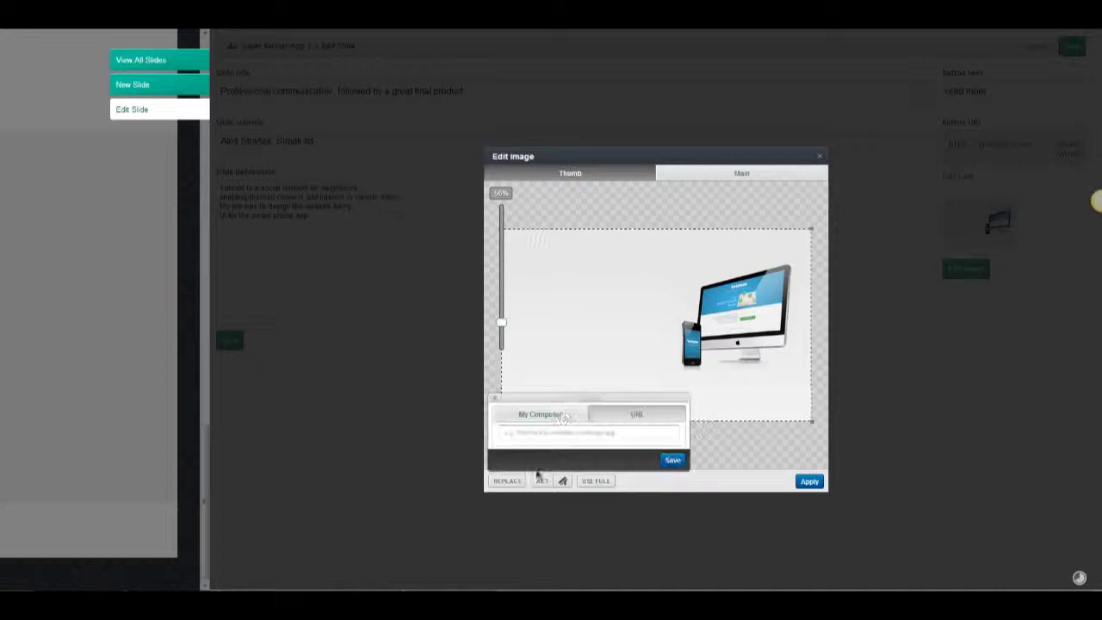
left_click(551, 414)
double_click(379, 91)
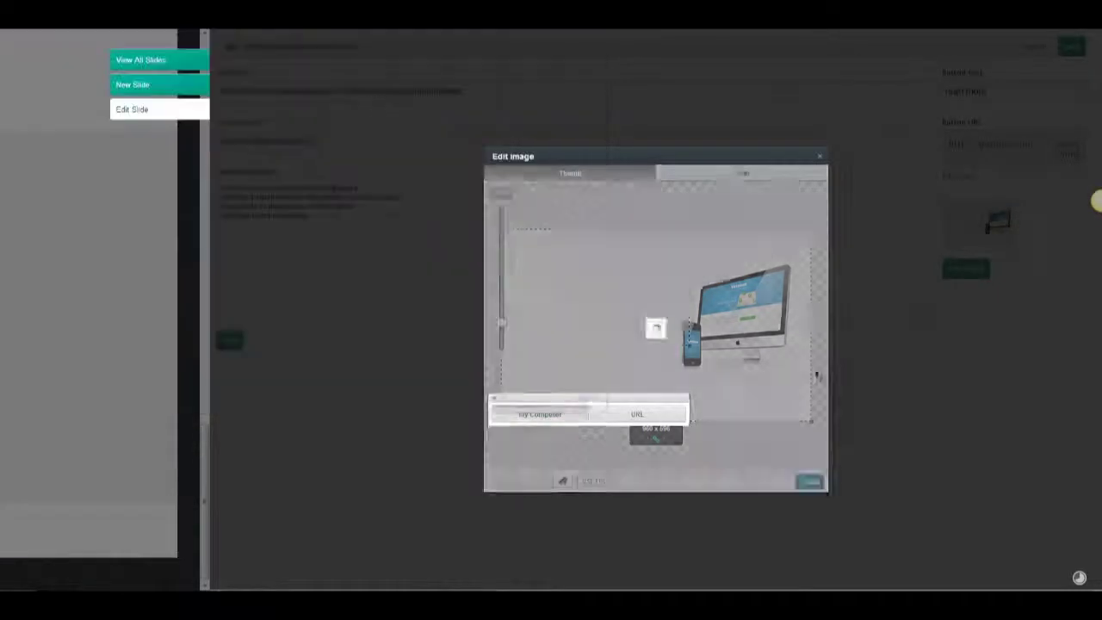
left_click(808, 482)
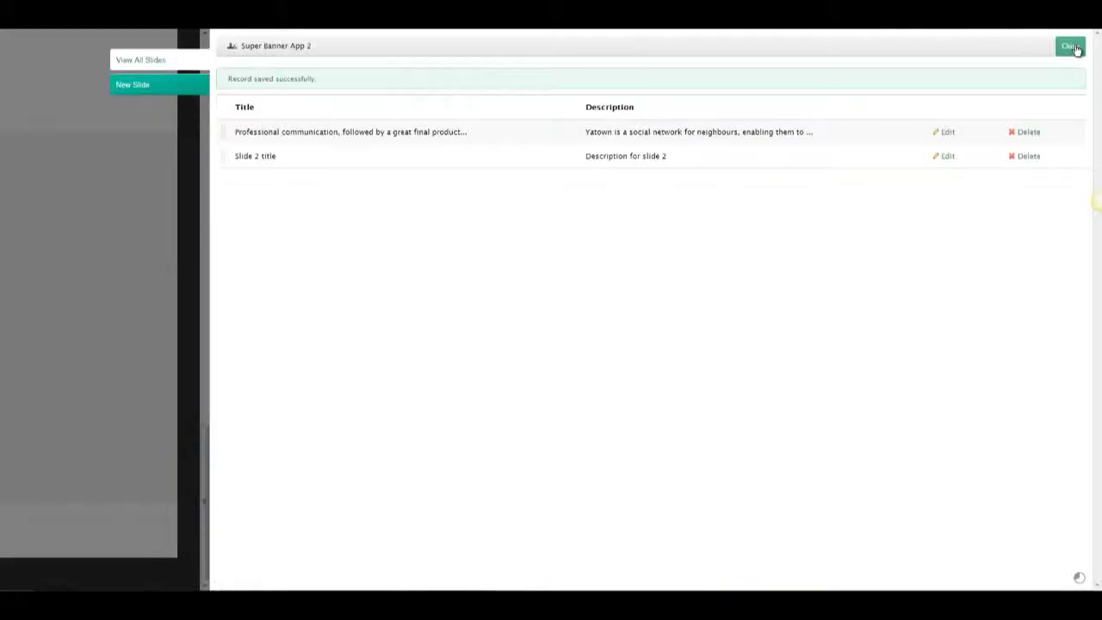
Paste the testimonial quote as Slide 2's title and the client's name and company as subtitle.
left_click(948, 156)
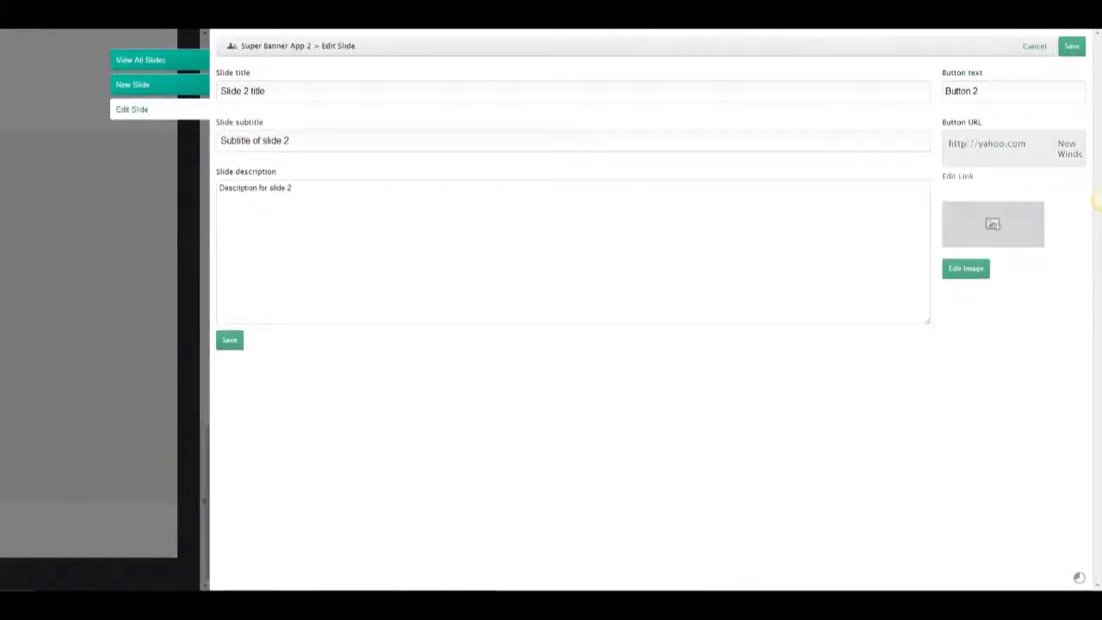
key("ctrl+a")
key("ctrl+v")
left_click(368, 141)
key("ctrl+a")
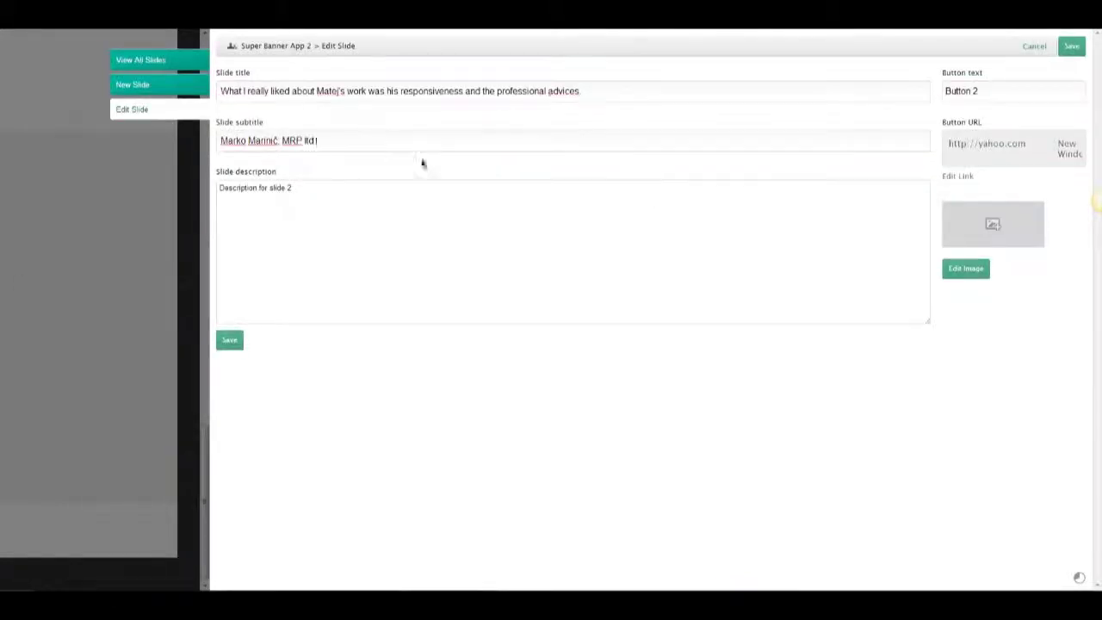
Replace Slide 2's image with a file from the computer and apply it.
left_click(967, 270)
left_click(509, 480)
left_click(542, 415)
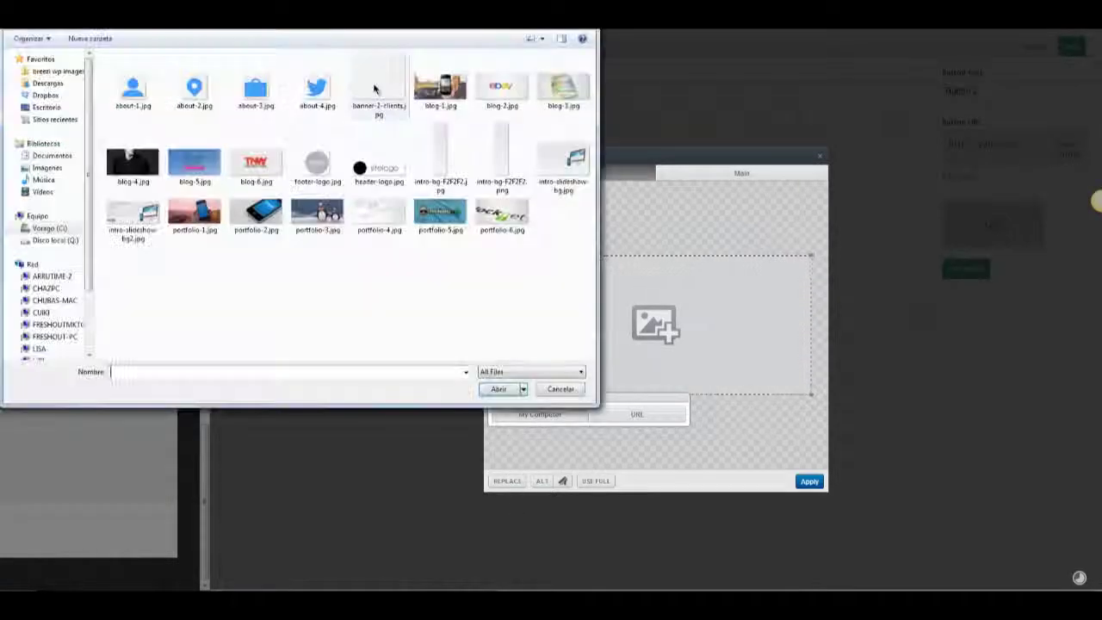
double_click(373, 88)
left_click(230, 349)
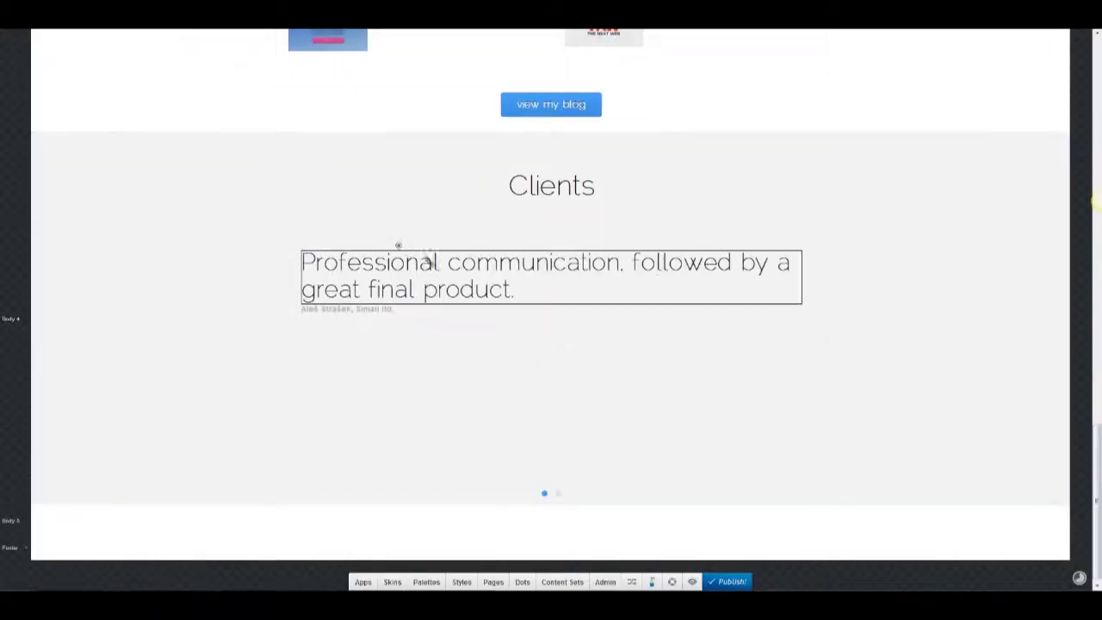
Centre the client quote and set it in Georgia with a custom hex colour.
left_click(401, 251)
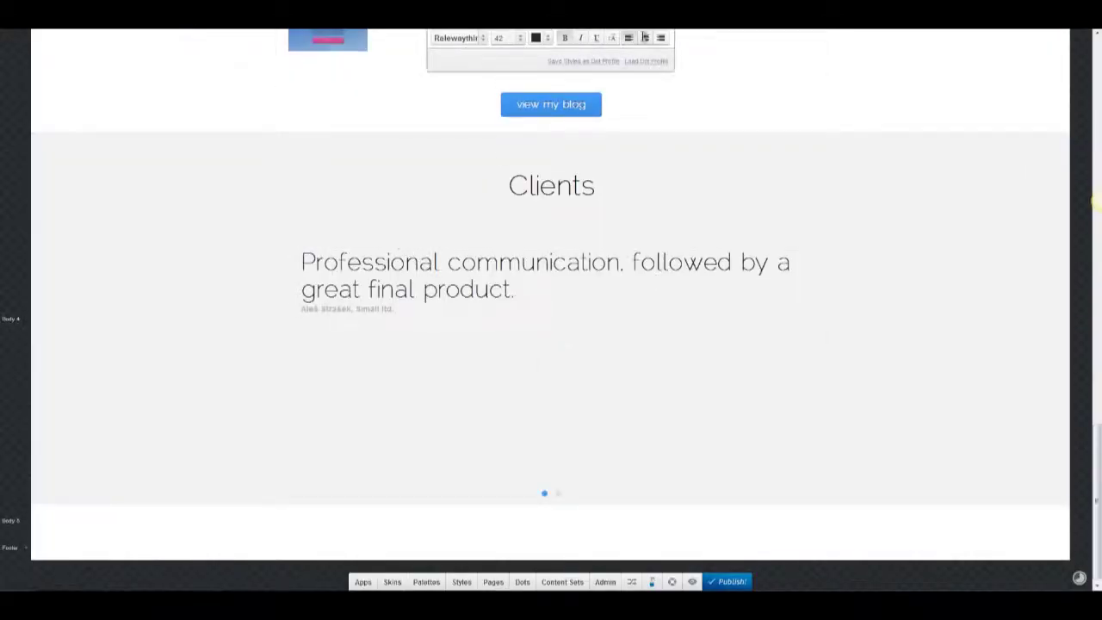
left_click(644, 38)
left_click(466, 38)
type("geor")
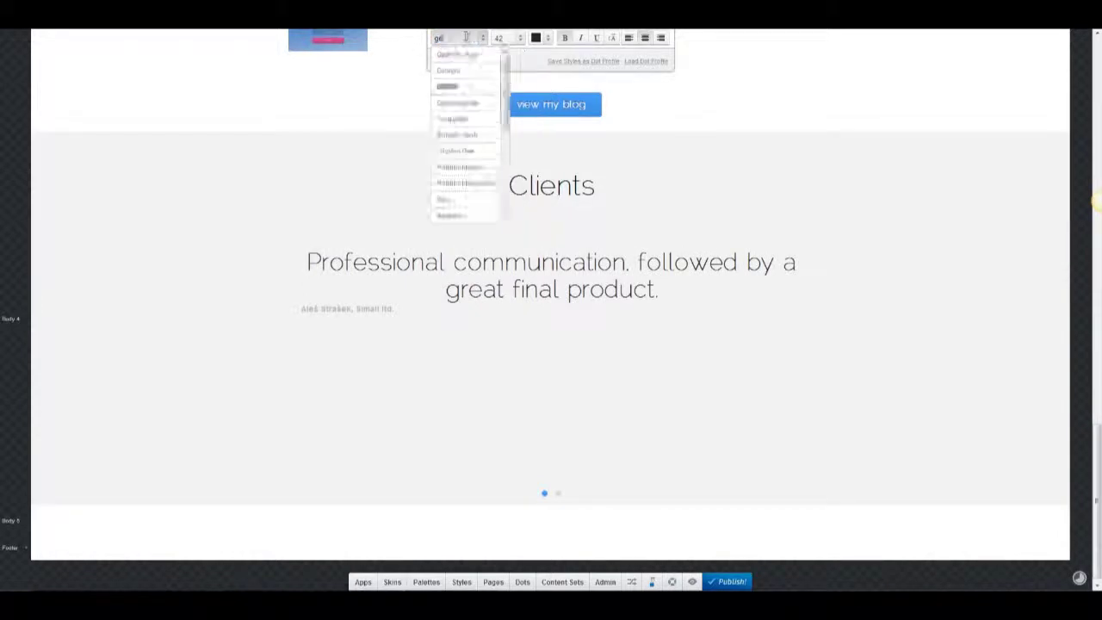
left_click(473, 71)
left_click(536, 38)
left_click(729, 69)
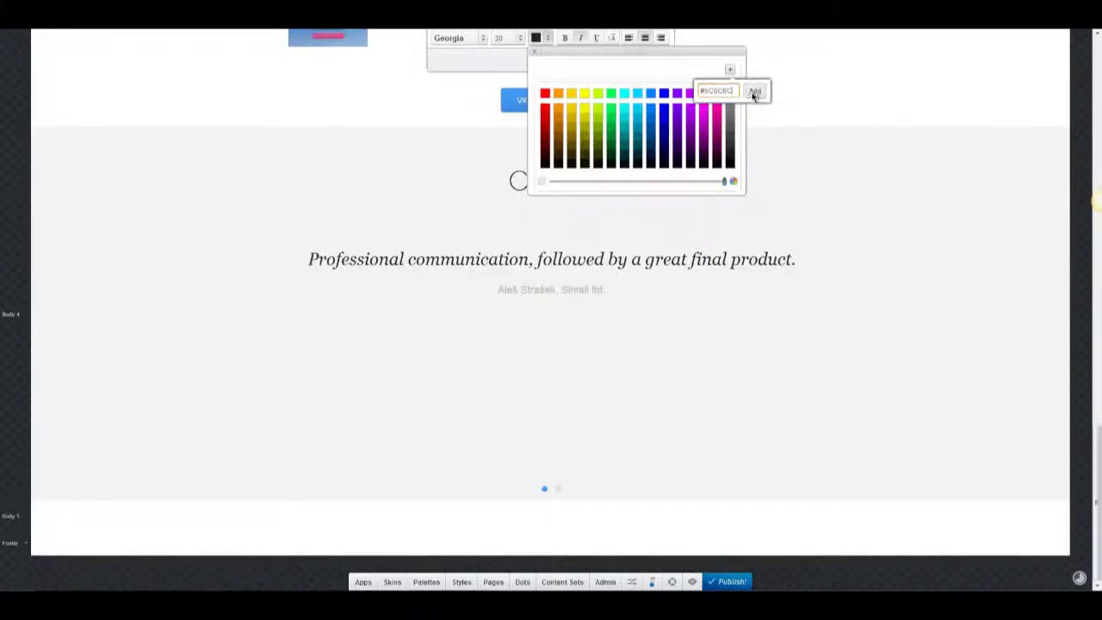
left_click(754, 92)
left_click(536, 61)
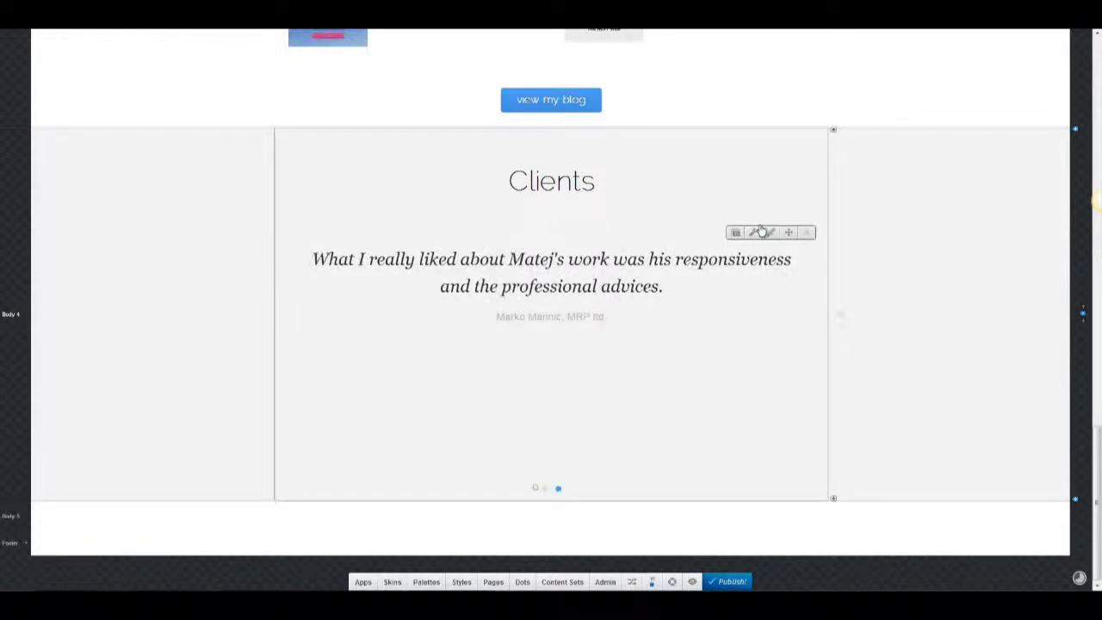
Set the Clients slider's transition speed to Medium.
left_click(755, 234)
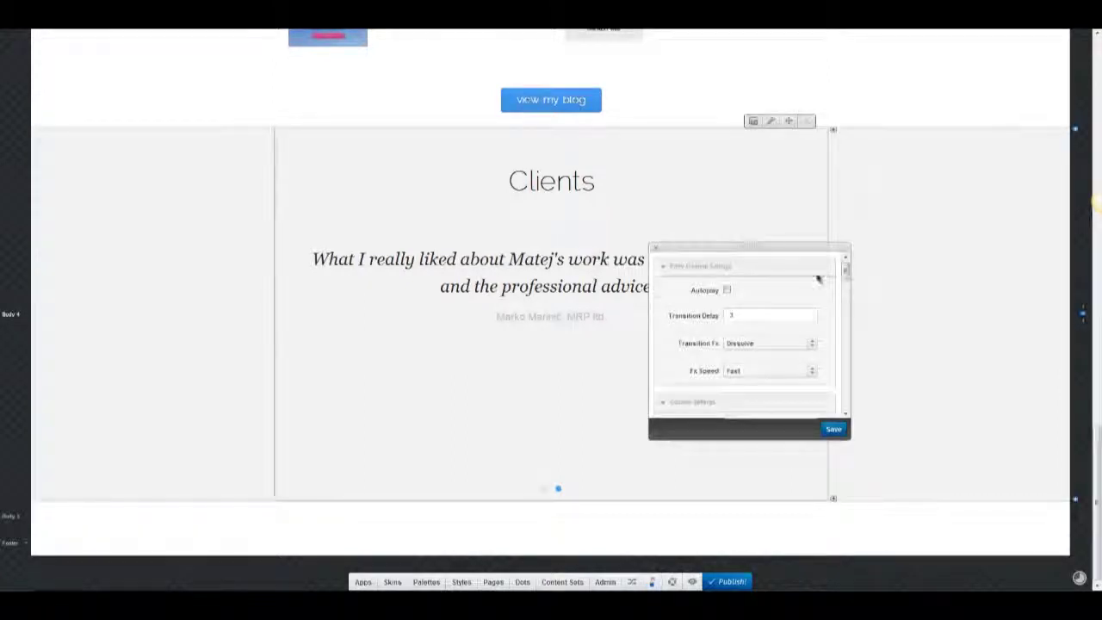
scroll(817, 278, "down", 3)
scroll(819, 279, "up", 2)
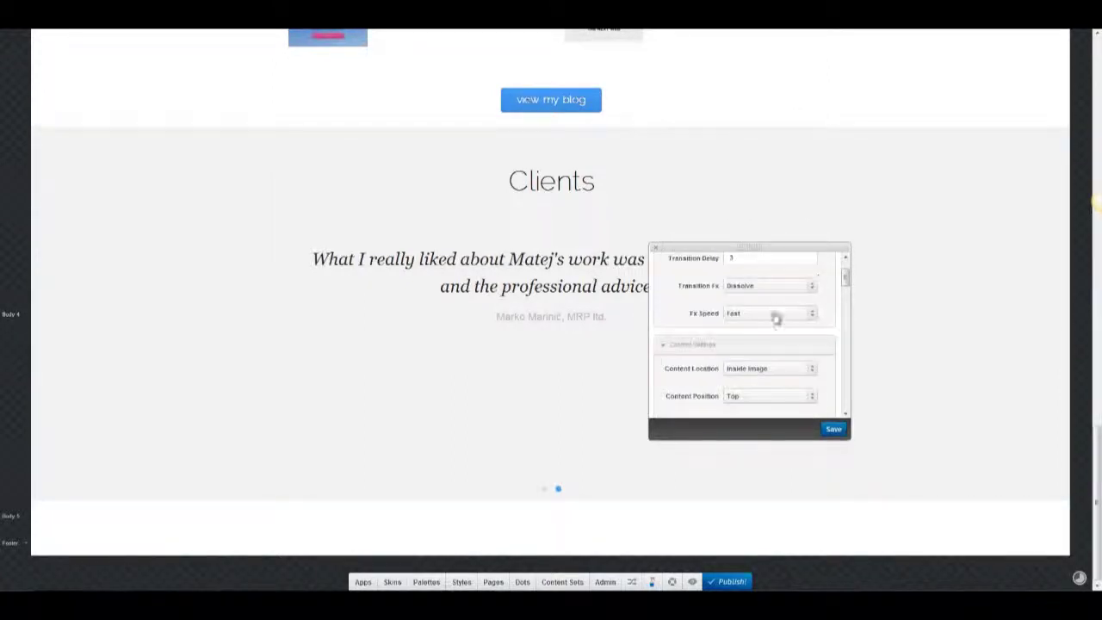
left_click(776, 314)
left_click(793, 345)
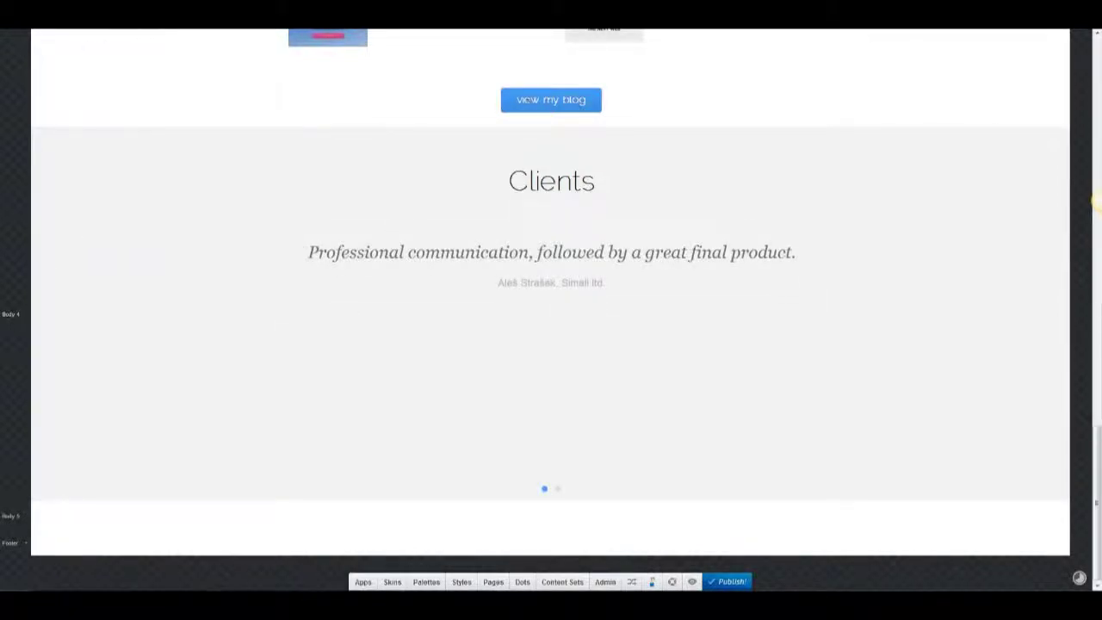
Set the Clients section's bottom spacing to 25 px and add the contact block beneath it.
left_click_drag(160, 204, 194, 205)
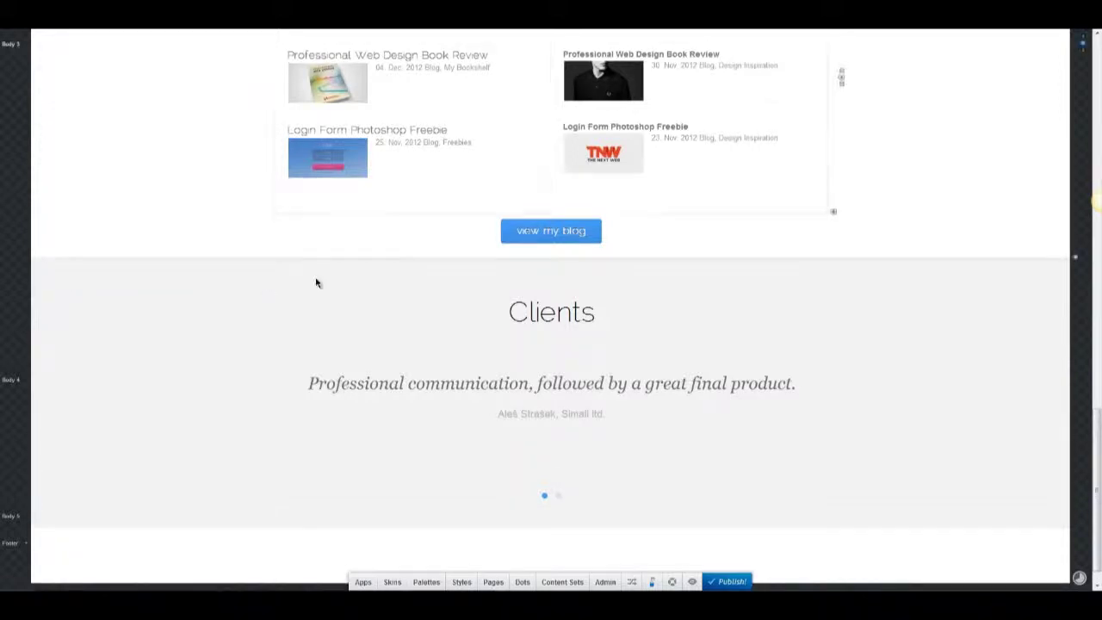
mouse_move(782, 225)
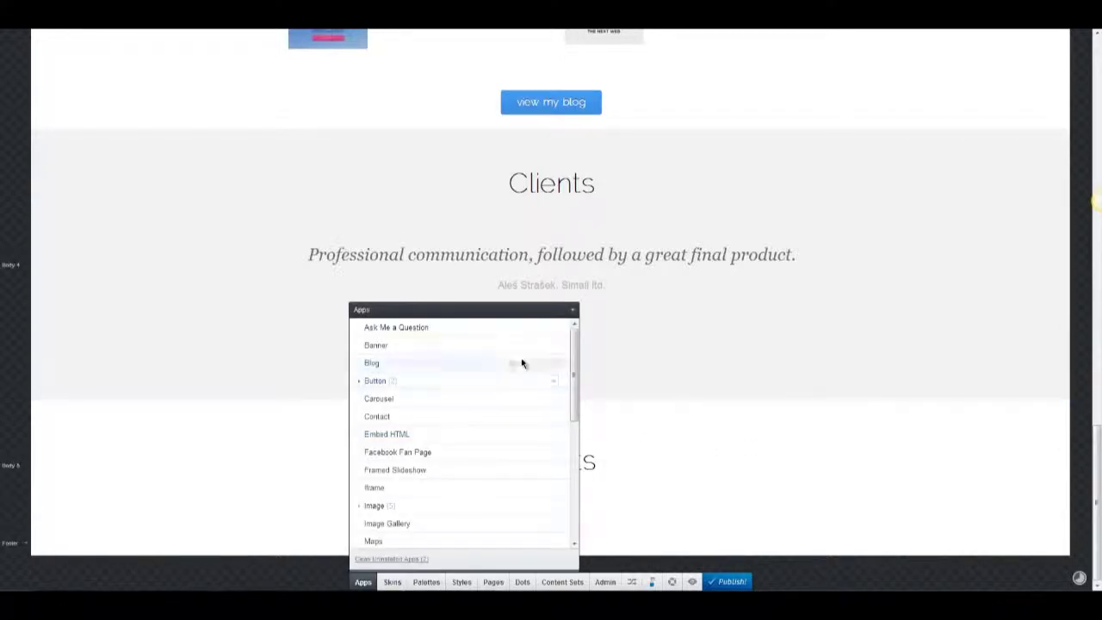
scroll(522, 363, "down", 5)
scroll(522, 363, "up", 2)
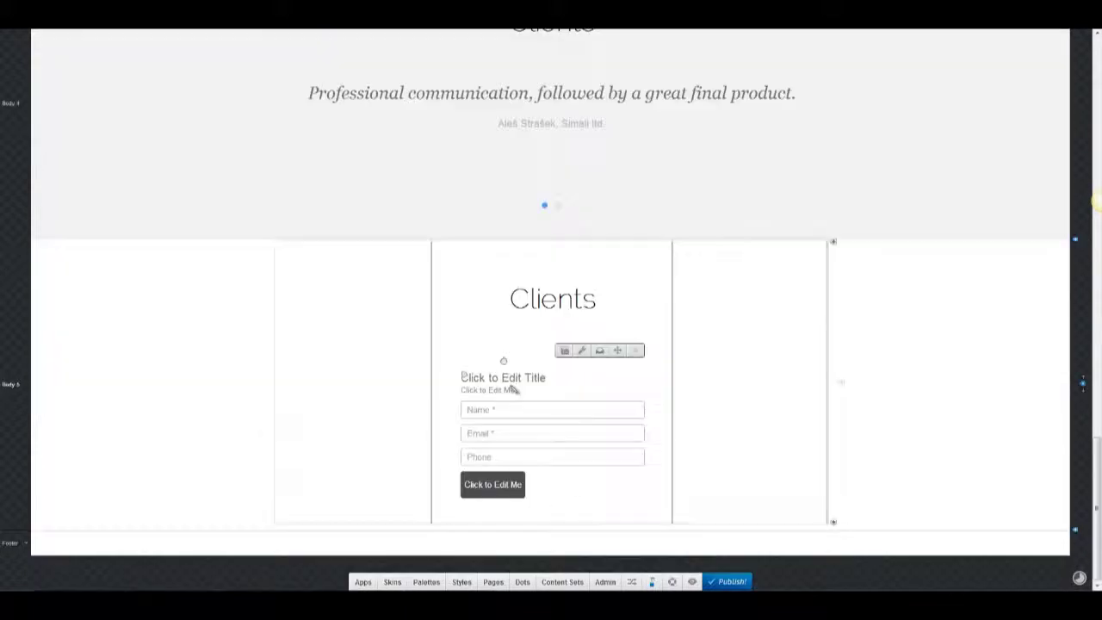
Replace the form title with 'Do you have a cool idea? Drop me a line or two.' in a custom colour, size 14.
left_click(517, 380)
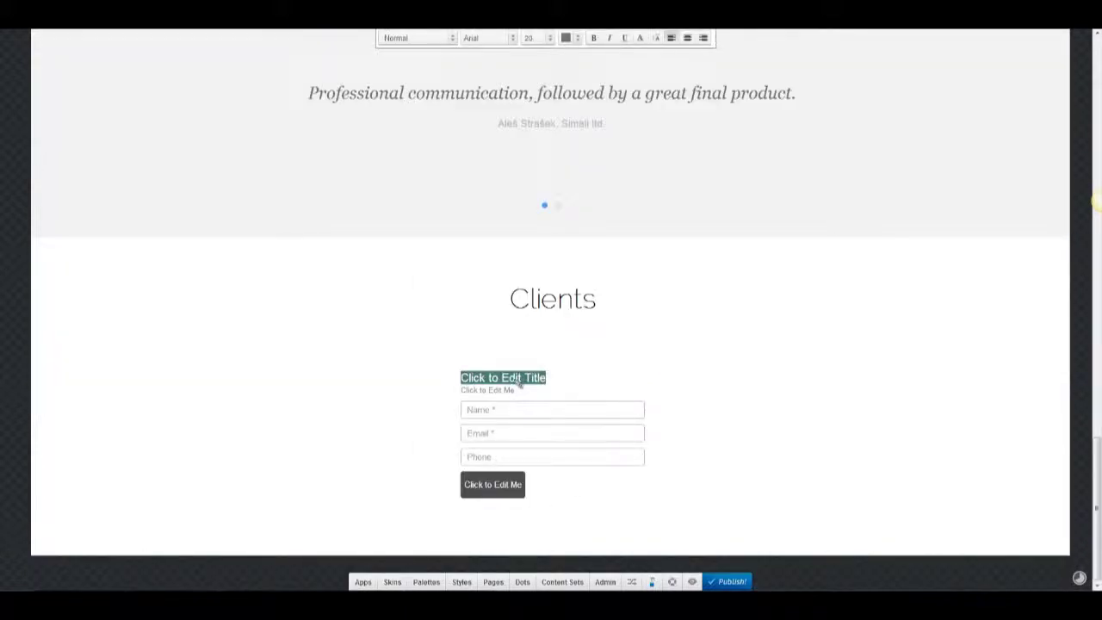
type("Do you have a cool idea? Drop me a line or two.")
key("ctrl+a")
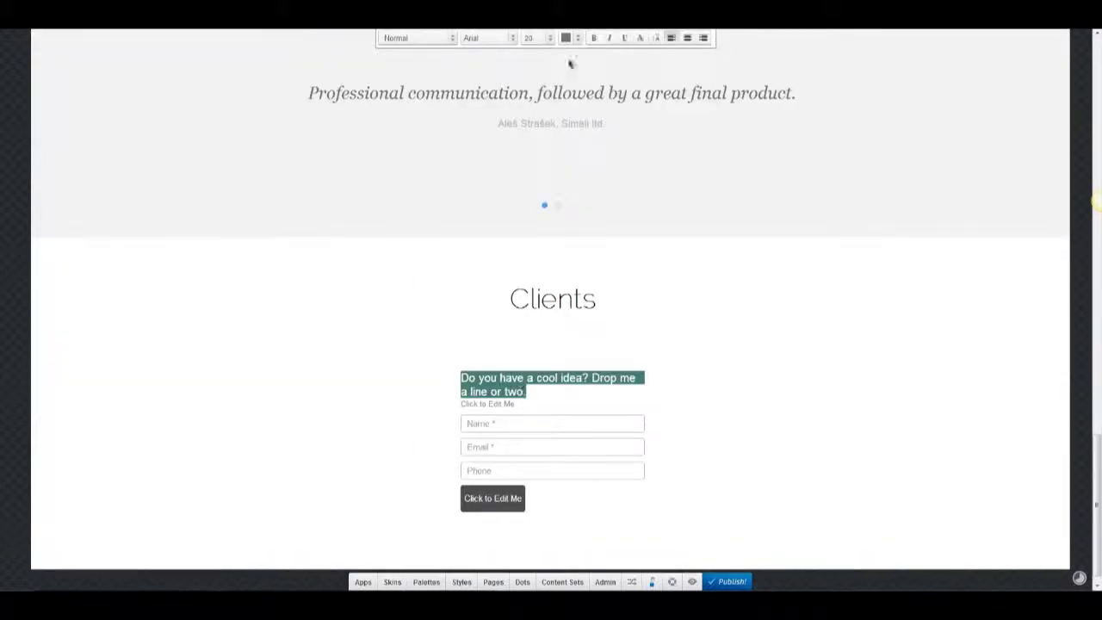
left_click(577, 38)
left_click(578, 88)
left_click(560, 108)
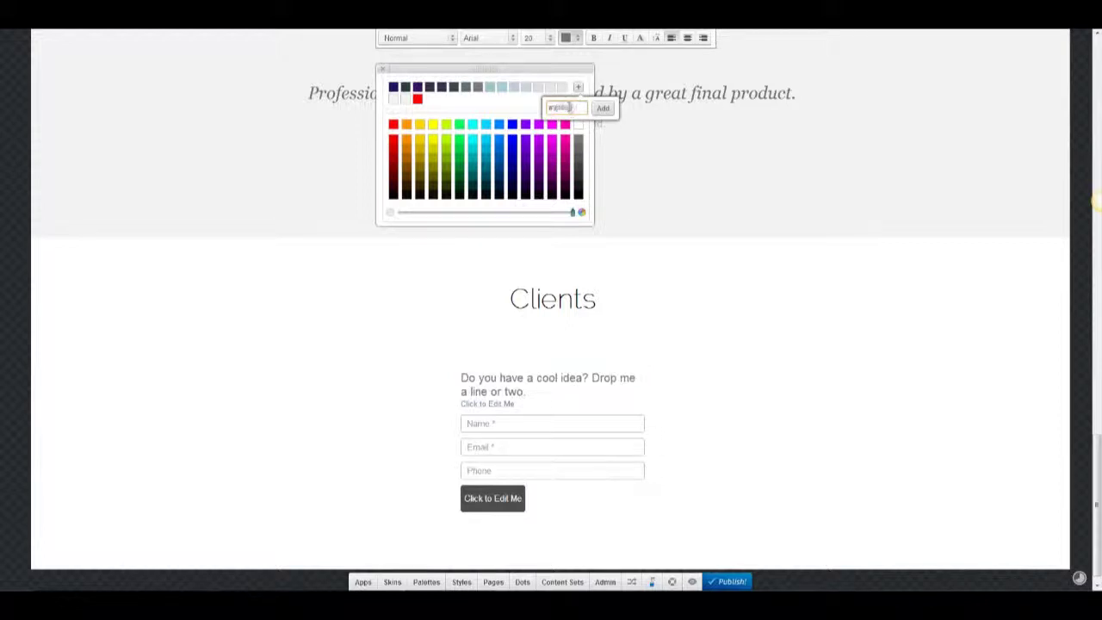
left_click(604, 107)
left_click(543, 39)
left_click(549, 121)
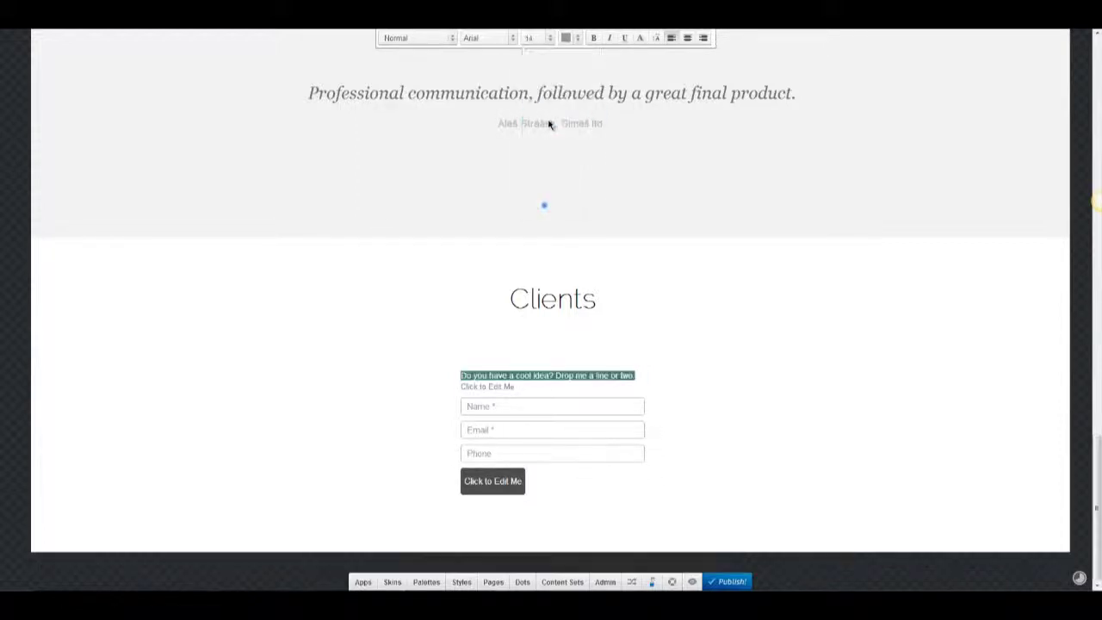
left_click(530, 39)
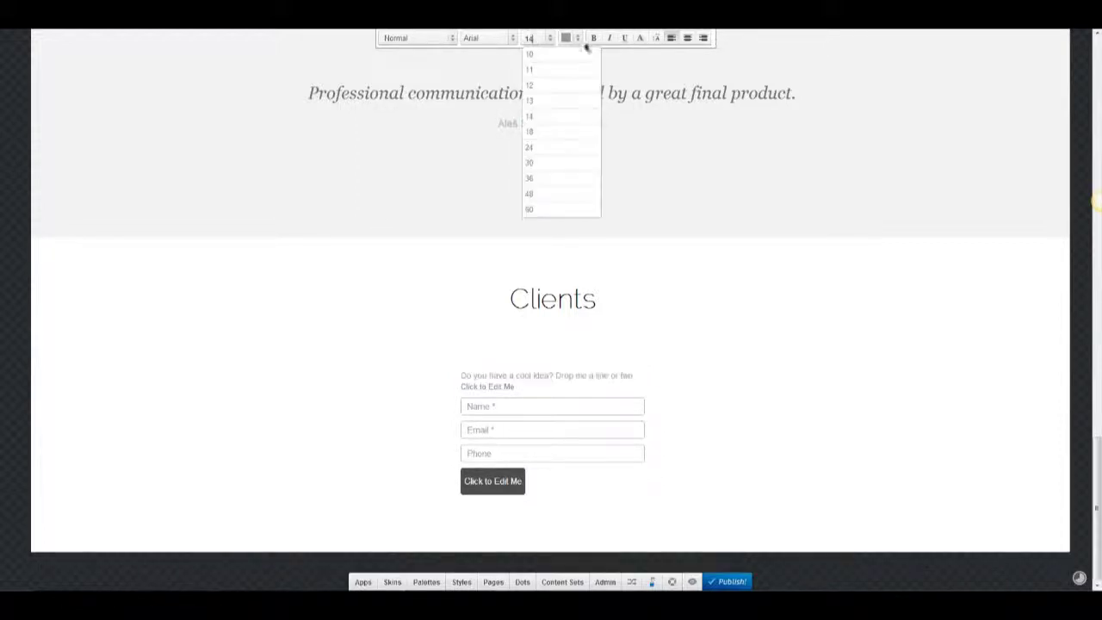
Widen the form column and place the field labels above the fields.
left_click(628, 50)
left_click_drag(431, 295, 421, 296)
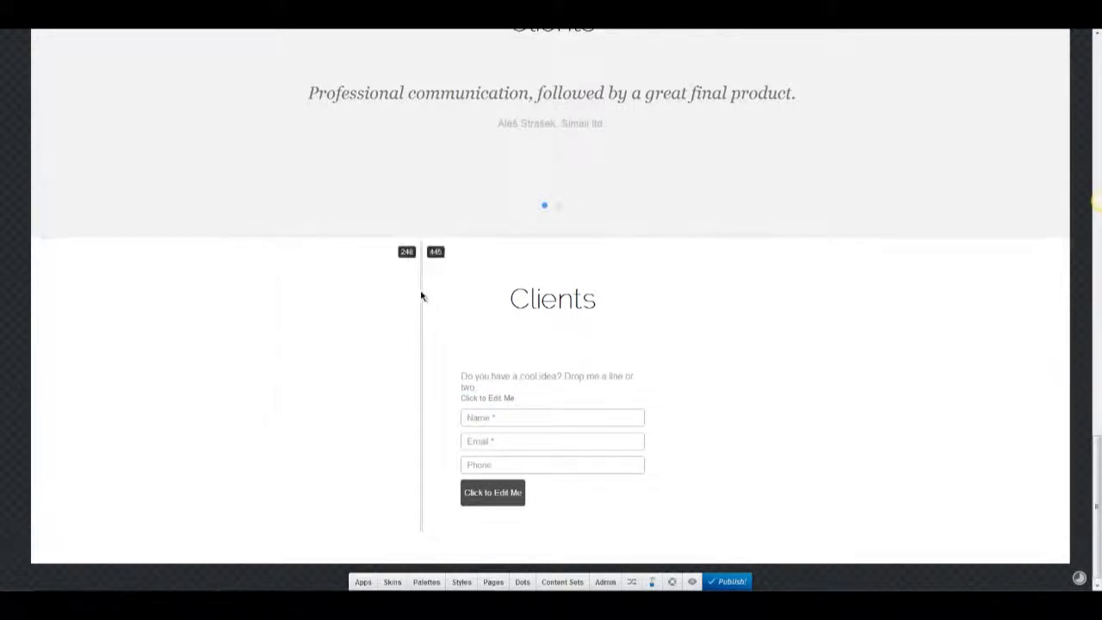
mouse_move(674, 276)
left_mouse_down()
mouse_move(696, 281)
mouse_move(686, 285)
left_mouse_up()
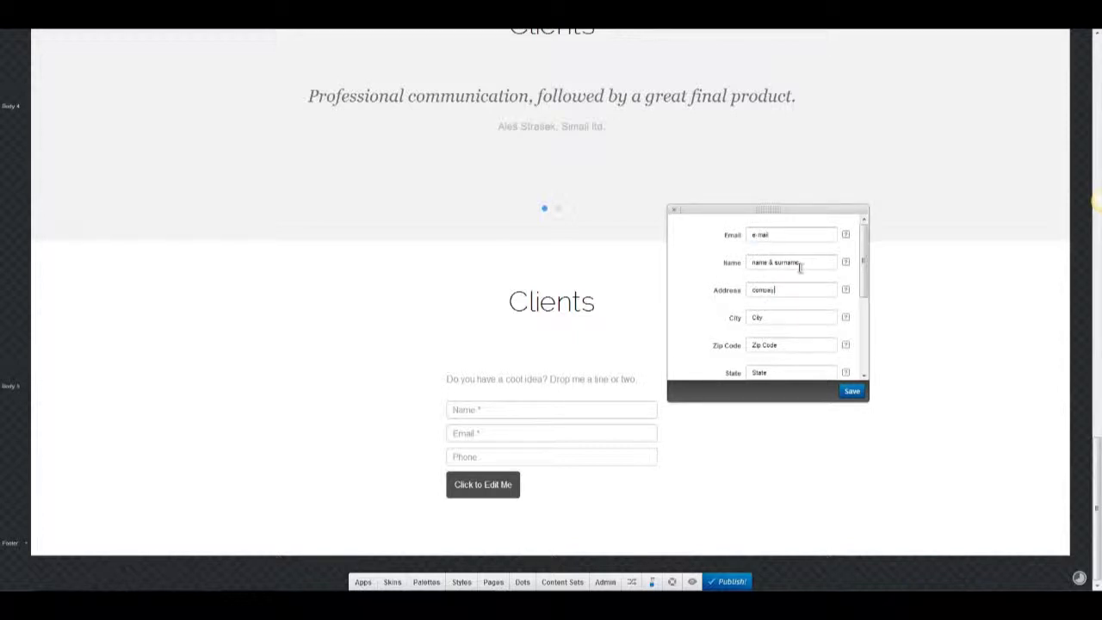
scroll(748, 262, "down", 5)
left_click(777, 319)
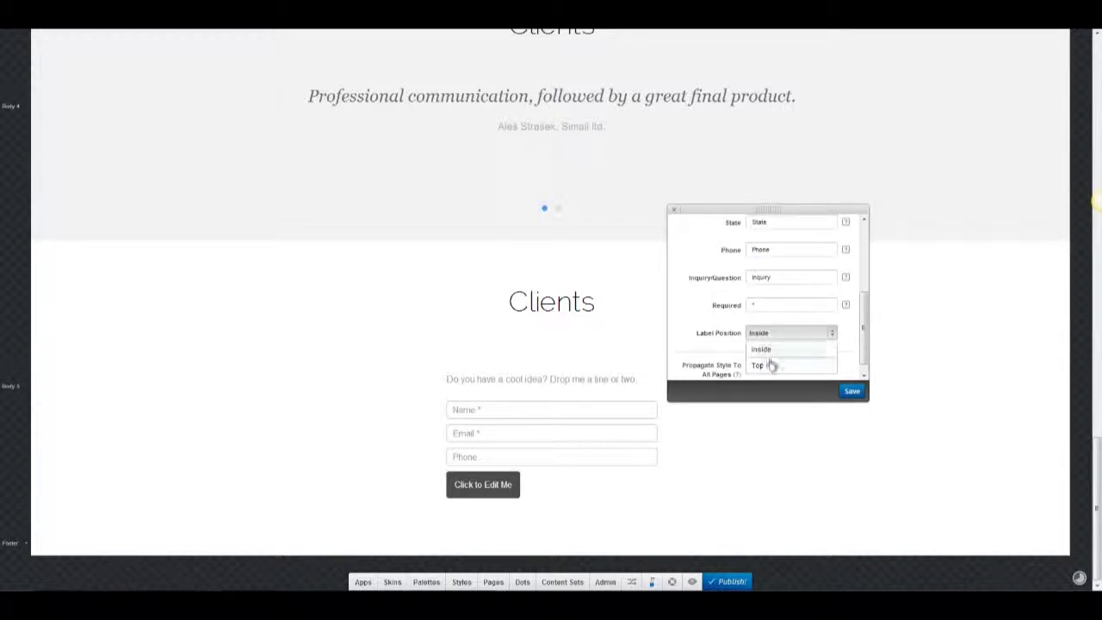
left_click(770, 364)
double_click(767, 265)
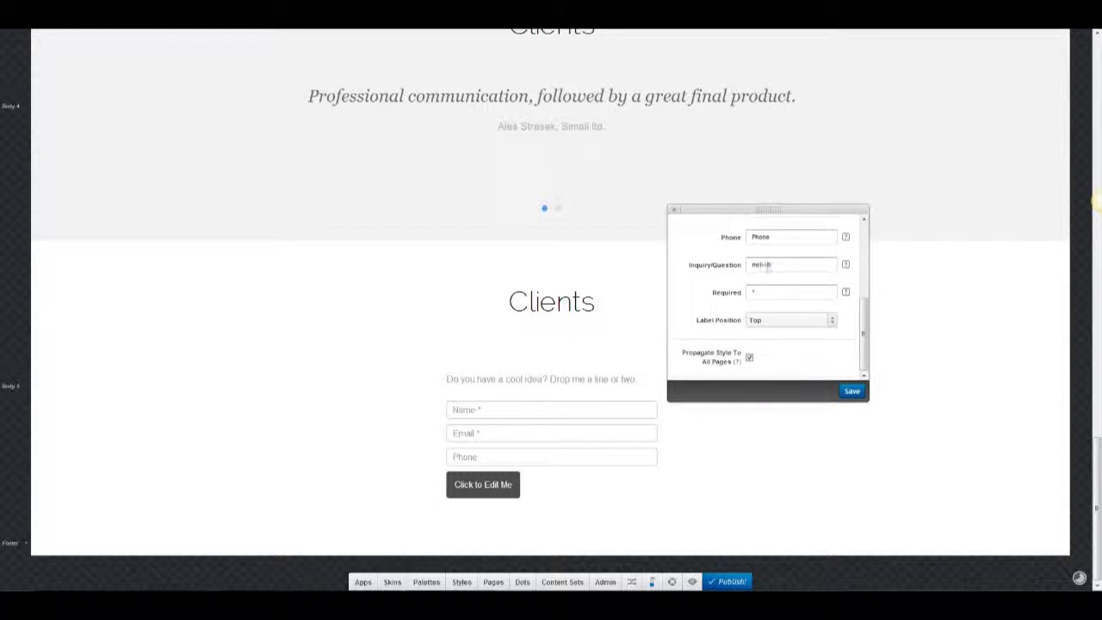
left_click(674, 209)
Rename the heading to 'Say Hello' and make the Address field optional.
double_click(551, 301)
type("Sa")
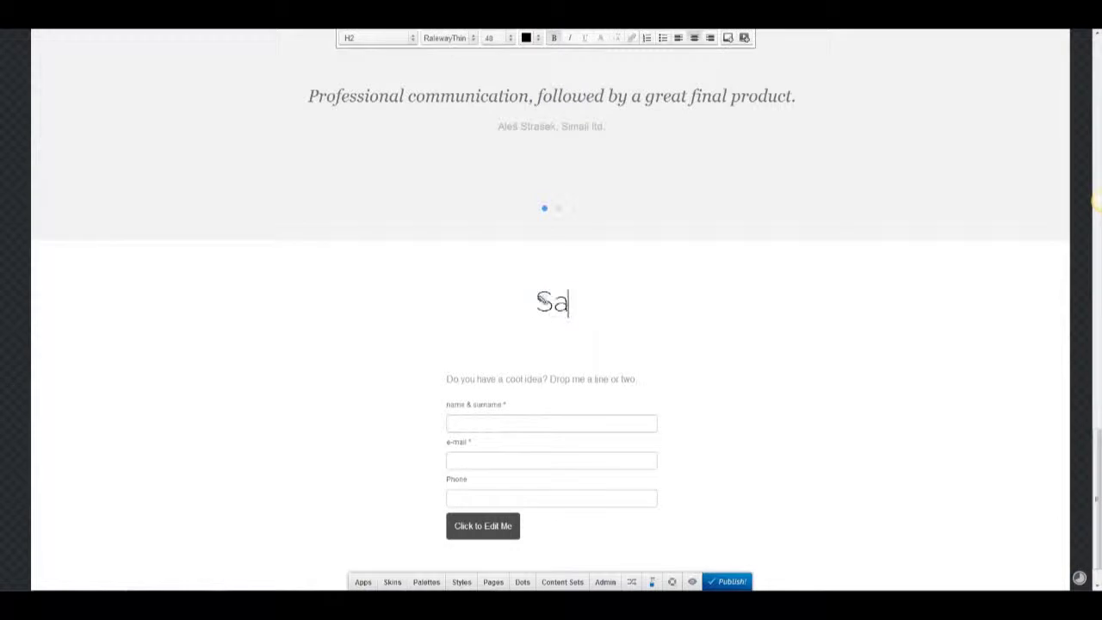
type("y Hello")
left_click(637, 553)
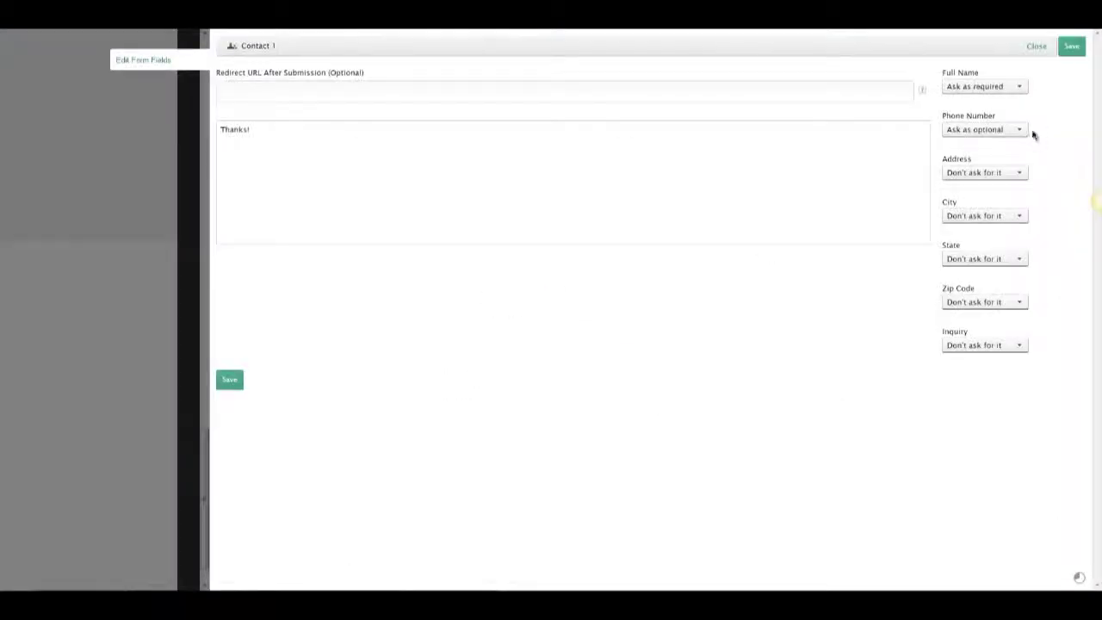
left_click(1013, 172)
left_click(981, 204)
left_click(1071, 46)
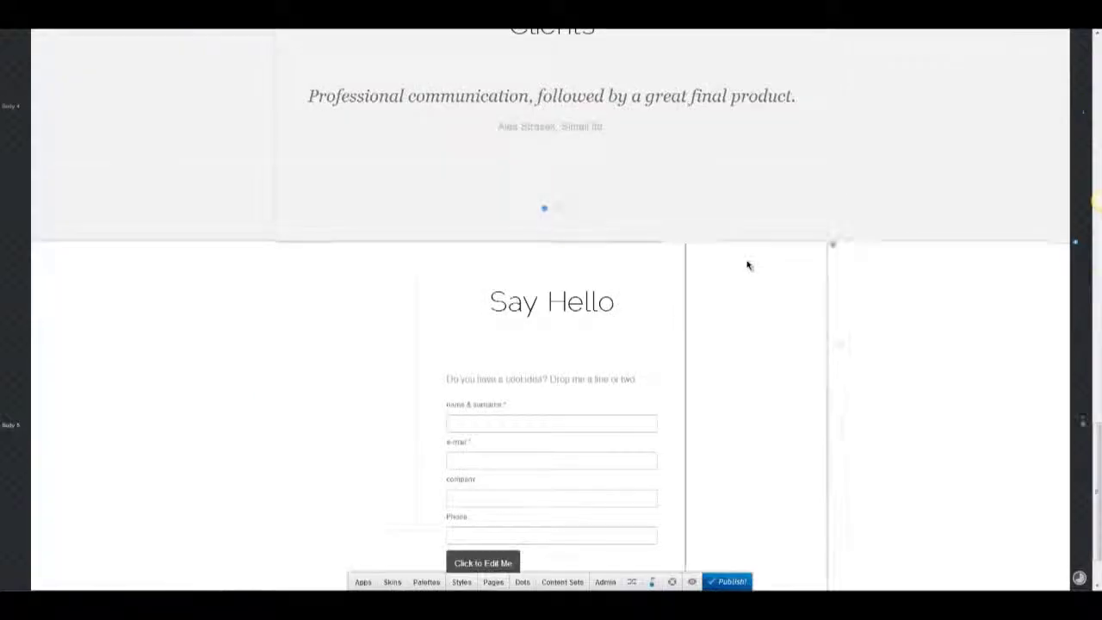
scroll(523, 251, "up", 5)
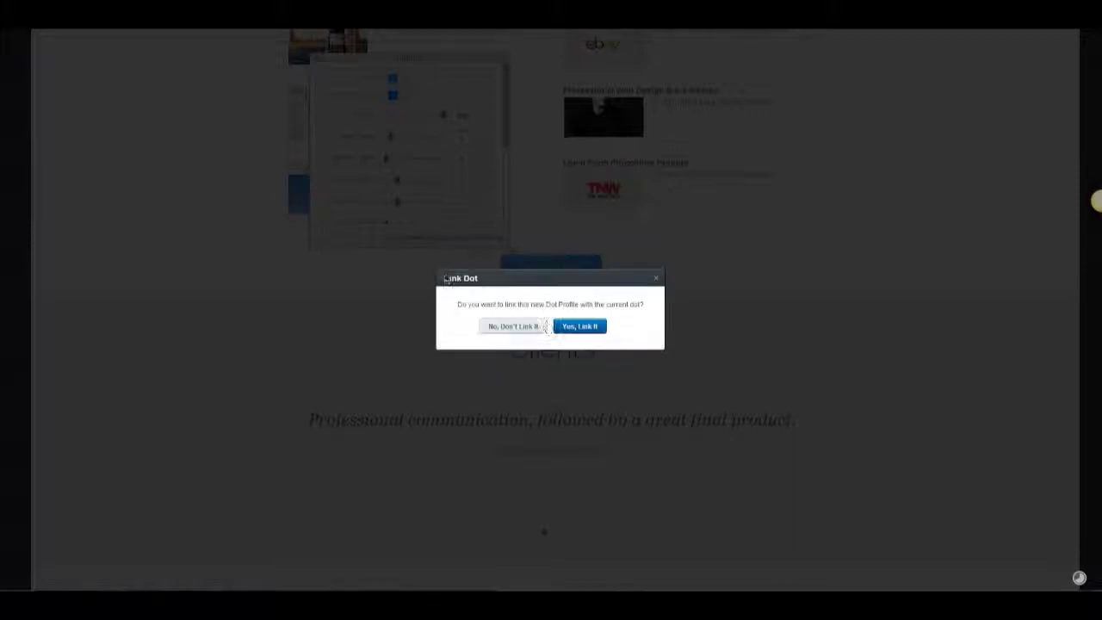
Change the form's submit button label to 'Send'.
left_click(579, 326)
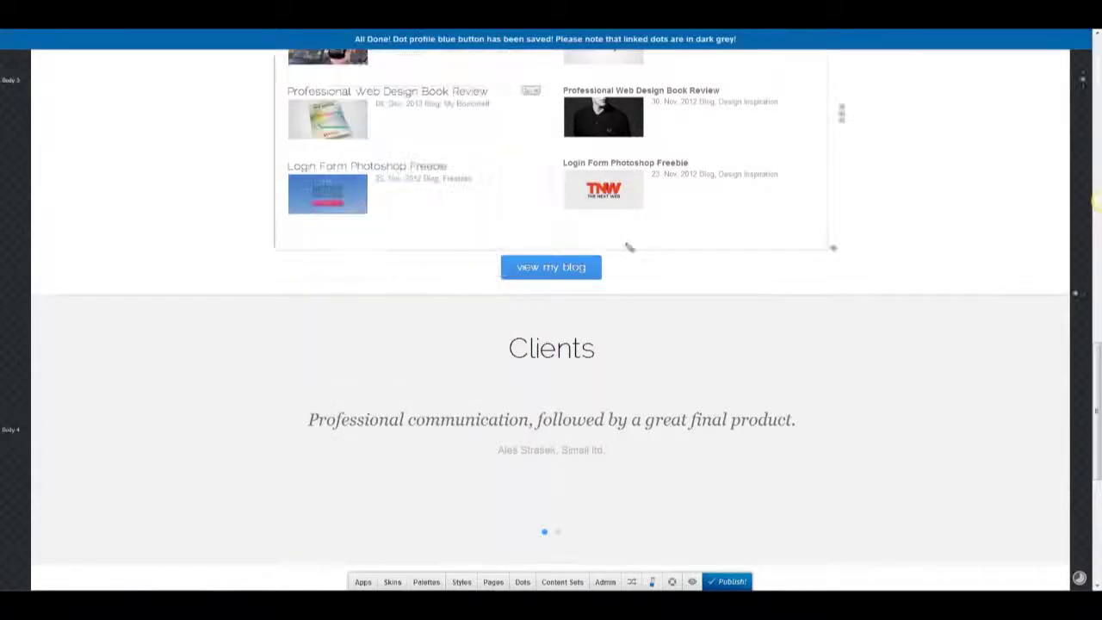
scroll(566, 313, "down", 5)
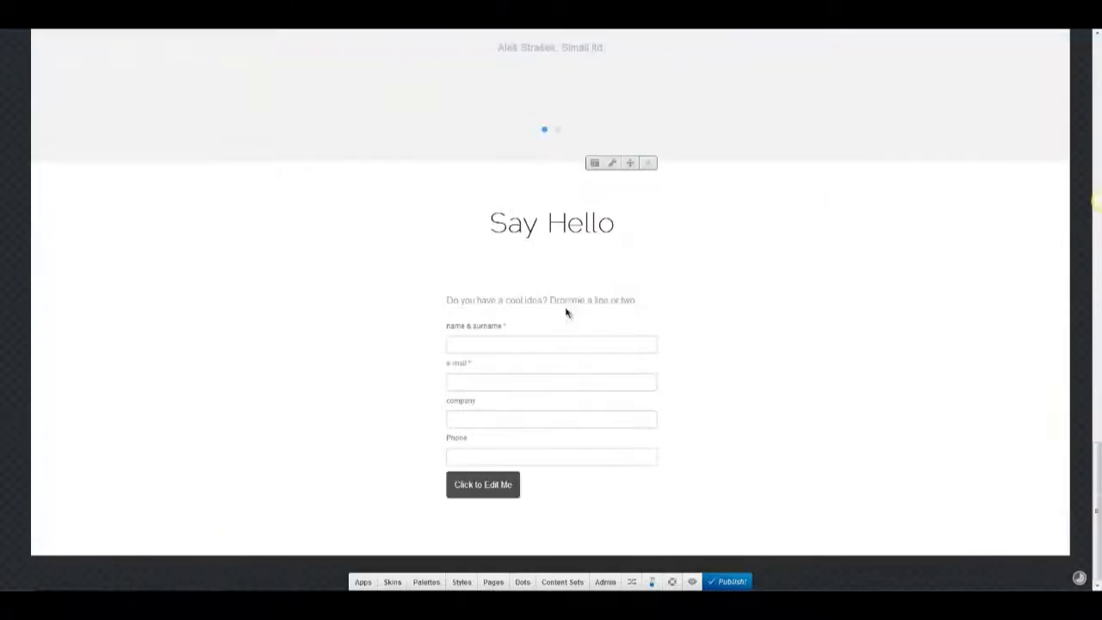
left_click(504, 487)
left_click(423, 457)
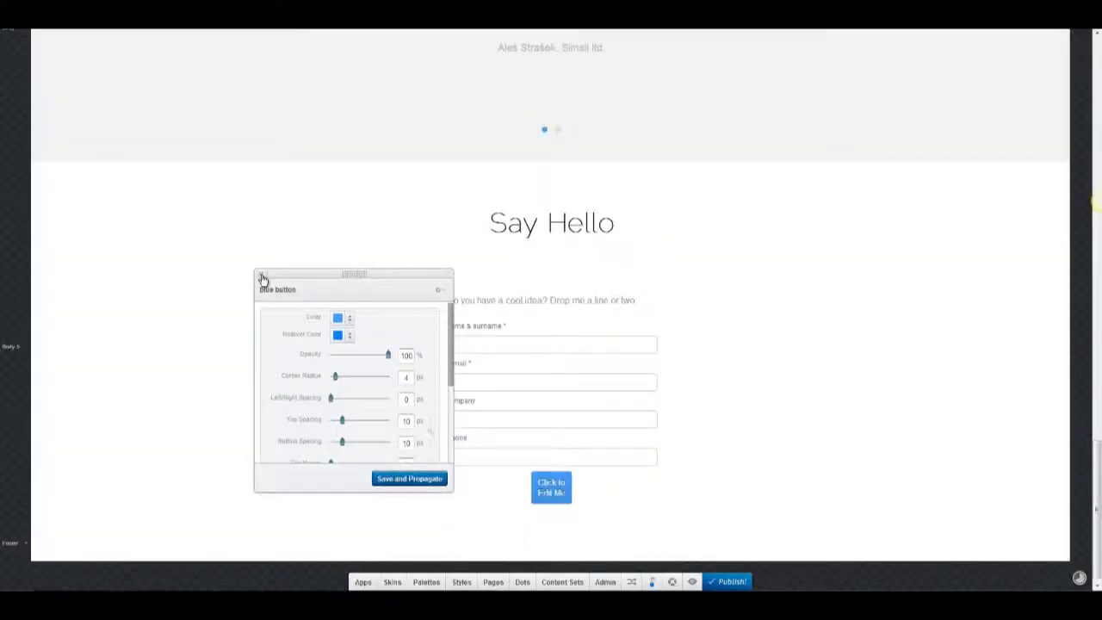
left_click(262, 276)
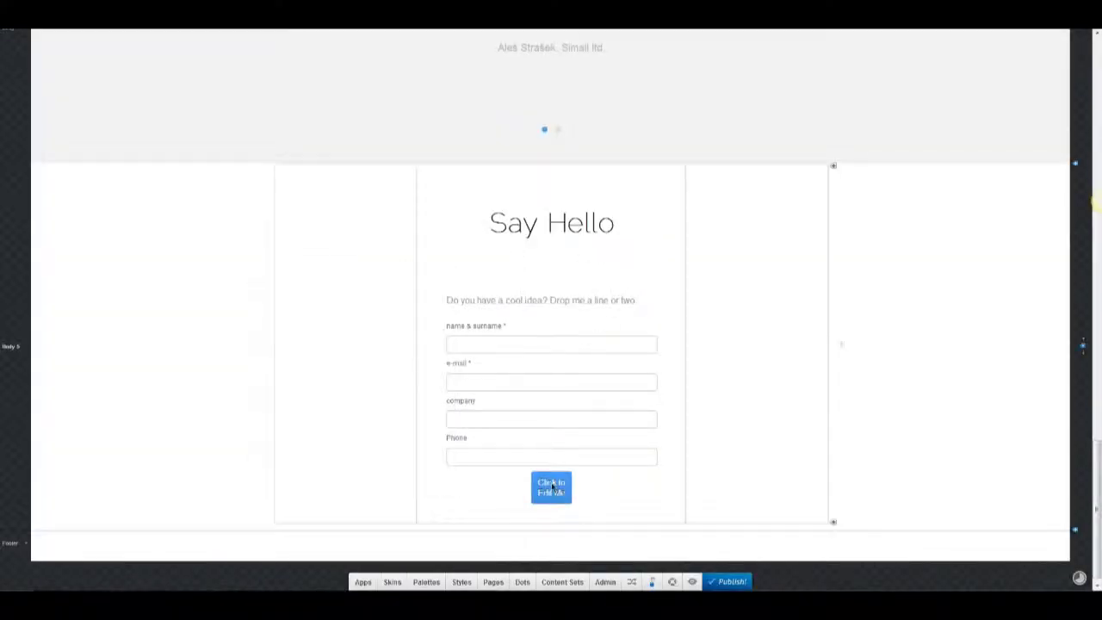
left_click(551, 484)
type("Send")
left_click(779, 452)
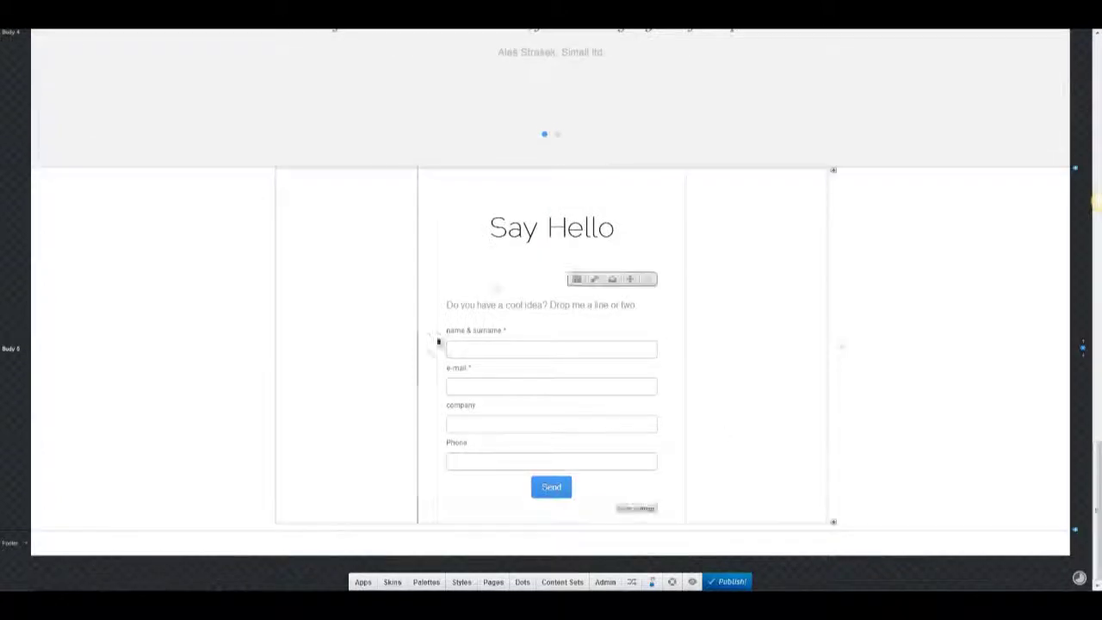
Make the form labels black, centred and size 18.
left_click(451, 333)
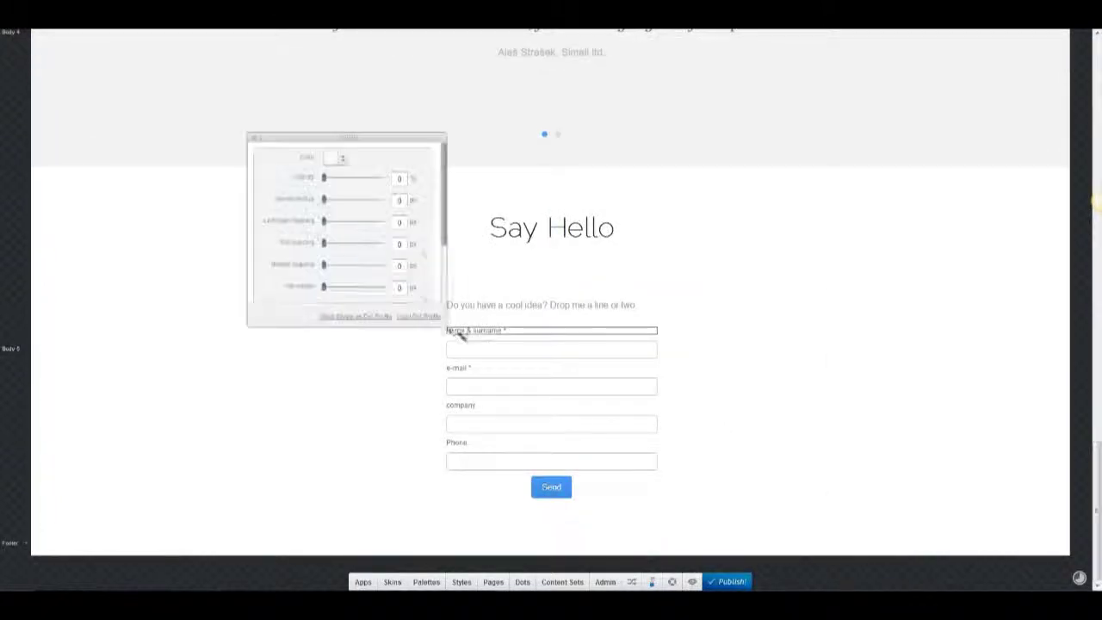
left_click(255, 139)
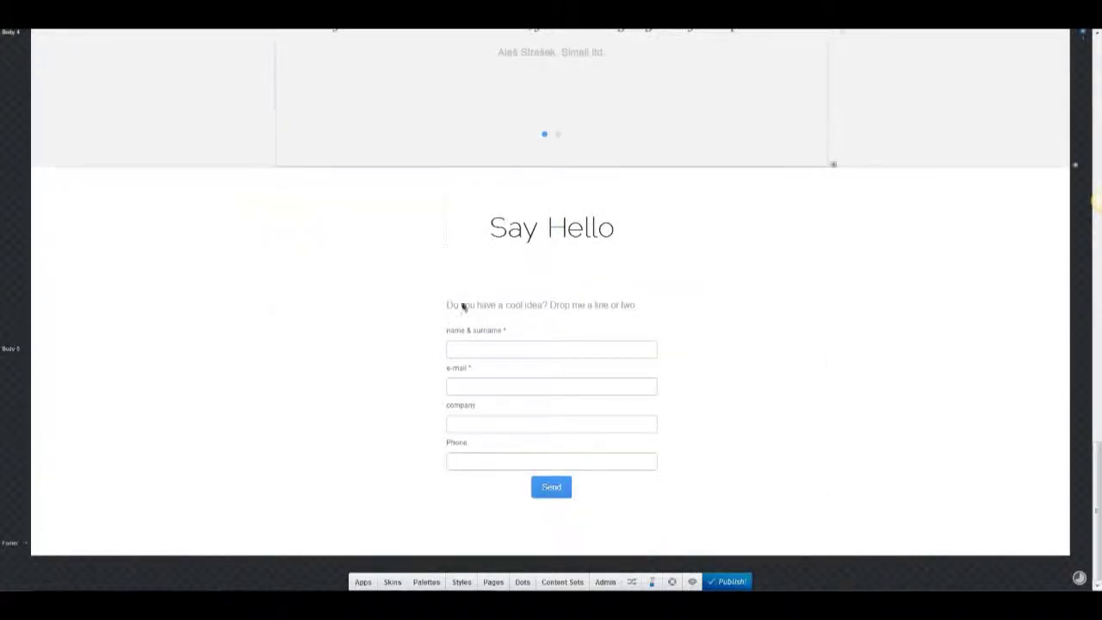
double_click(483, 335)
left_click(545, 40)
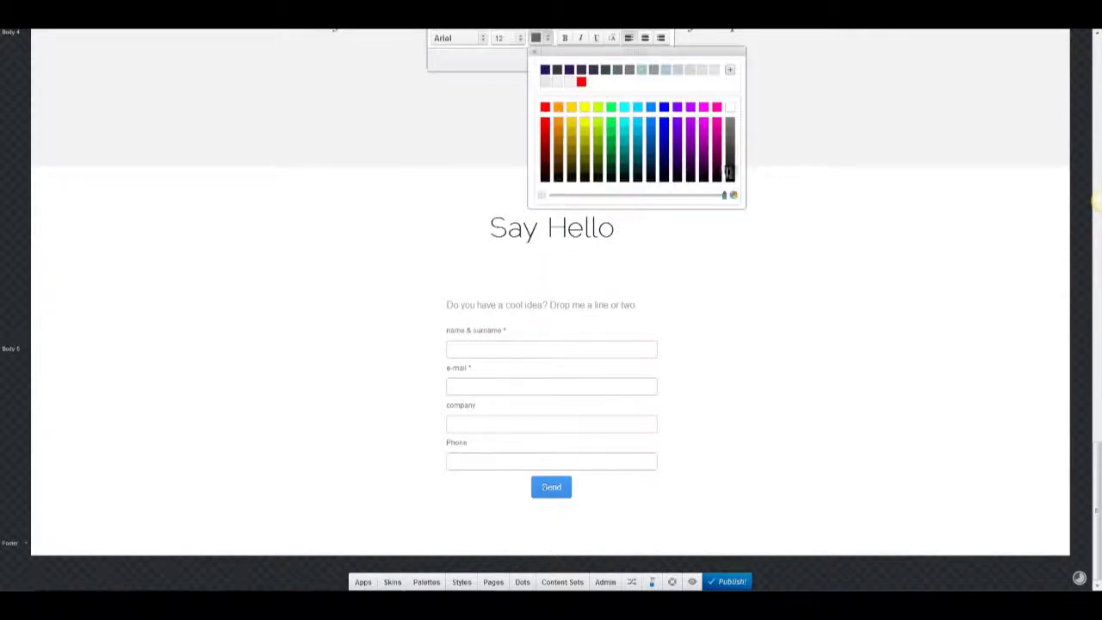
left_click(544, 69)
left_click(645, 38)
left_click(508, 38)
left_click(522, 128)
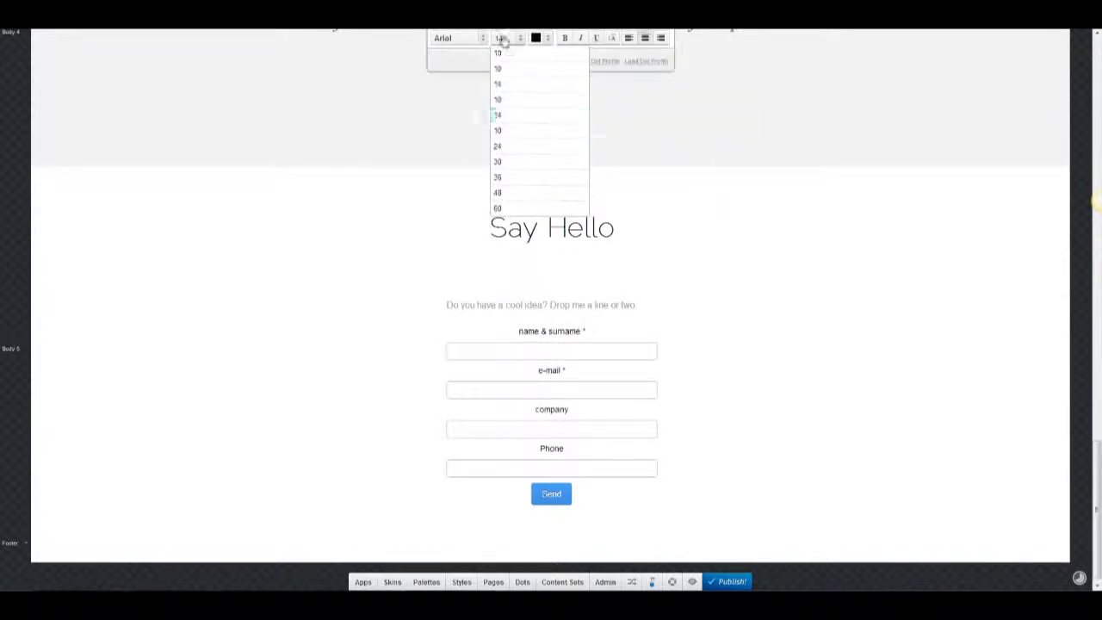
left_click(640, 322)
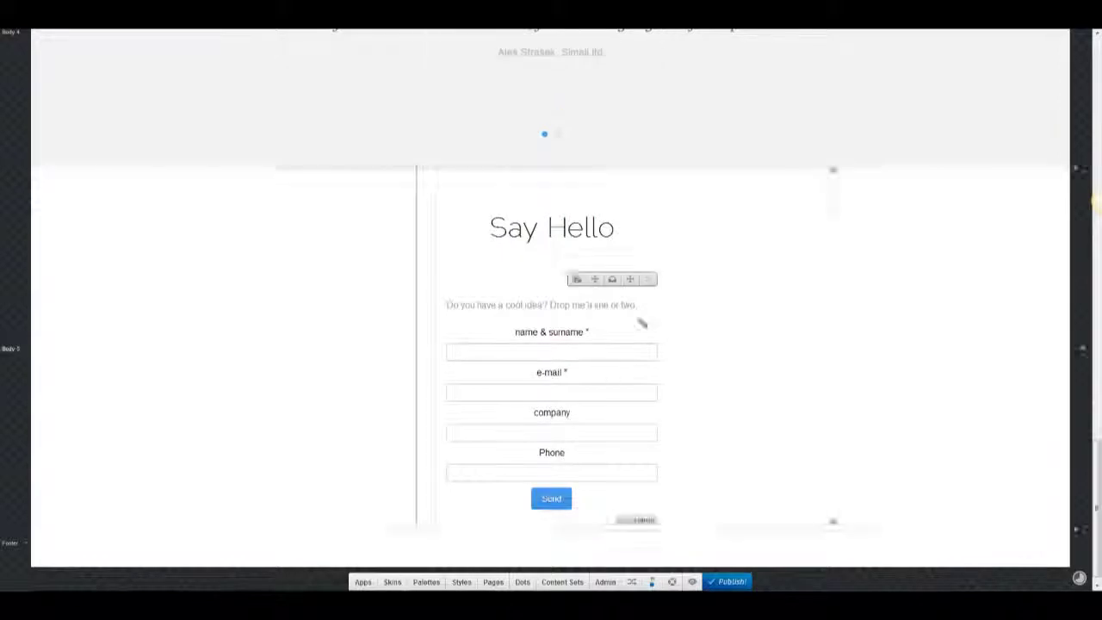
Set the Phone field to Don't ask and Inquiry to Ask as optional, then save.
left_click(633, 516)
left_click(990, 129)
left_click(986, 179)
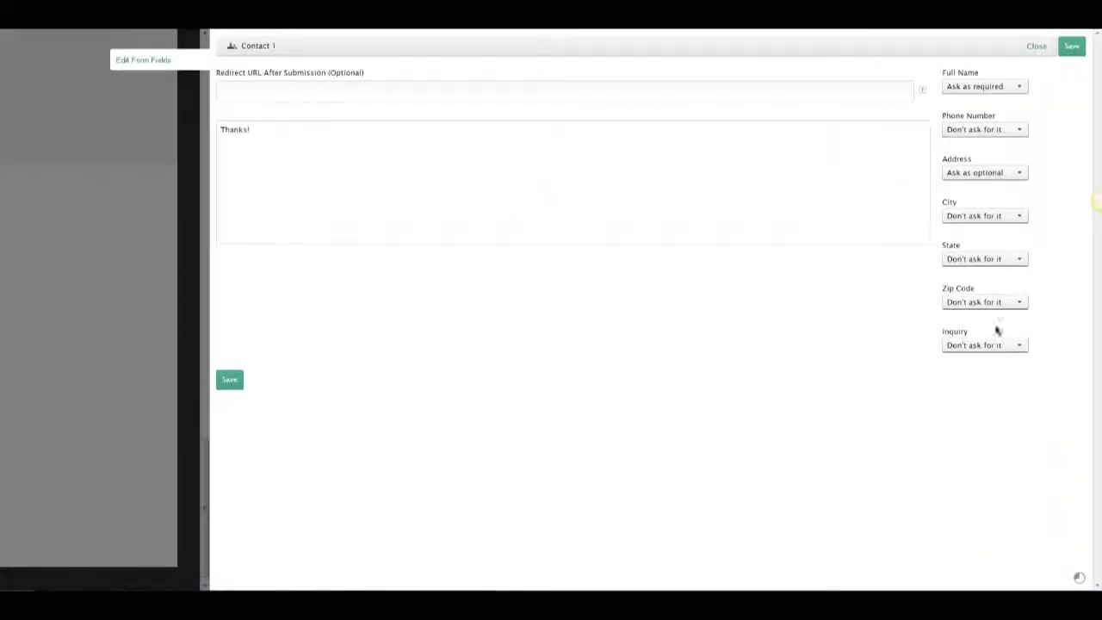
left_click(991, 345)
left_click(982, 378)
left_click(1072, 46)
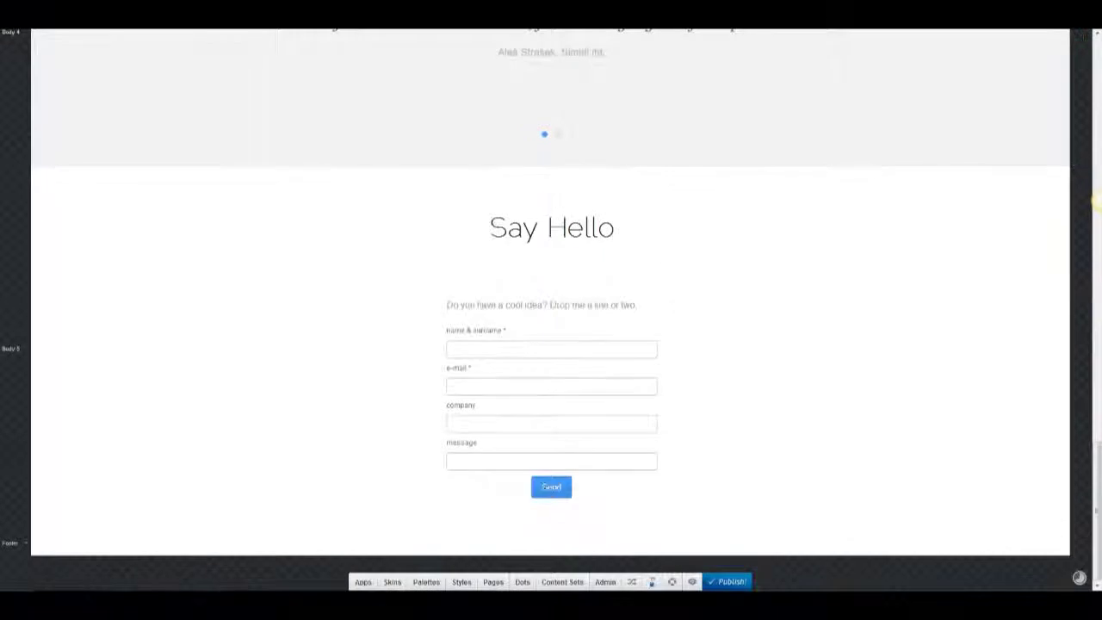
Add an image block to the footer holding the logo picture.
left_click(363, 582)
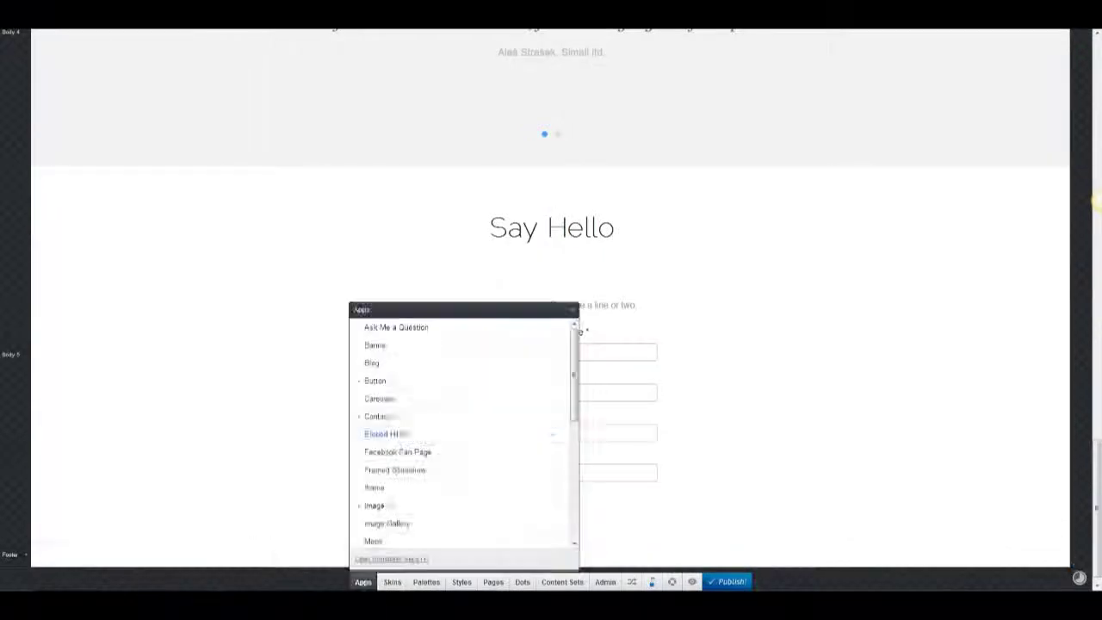
left_click_drag(529, 507, 686, 406)
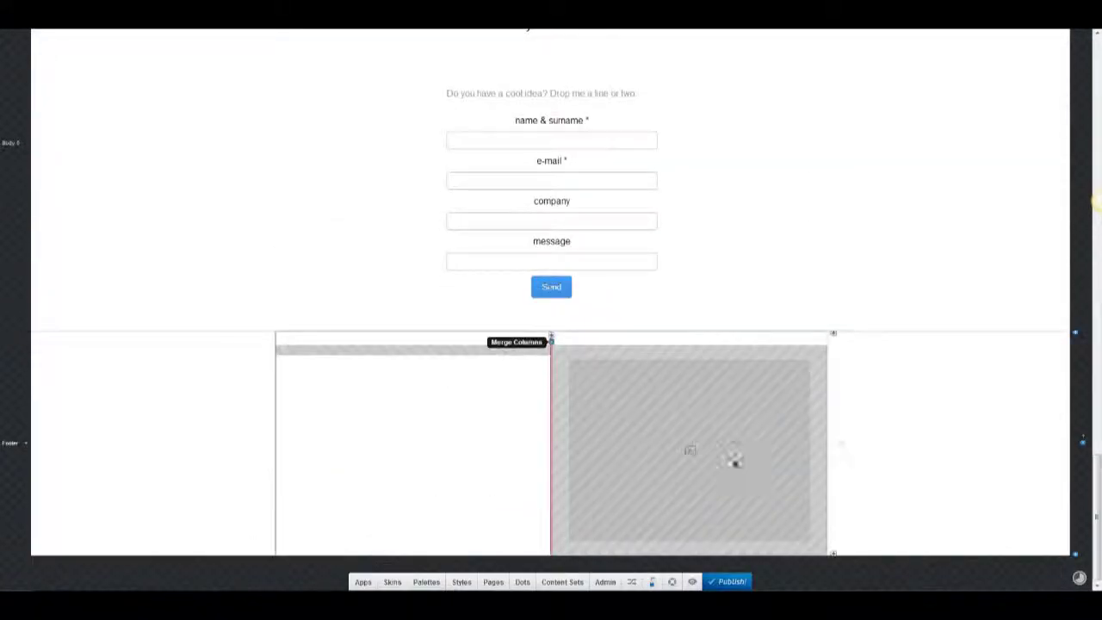
left_click(583, 445)
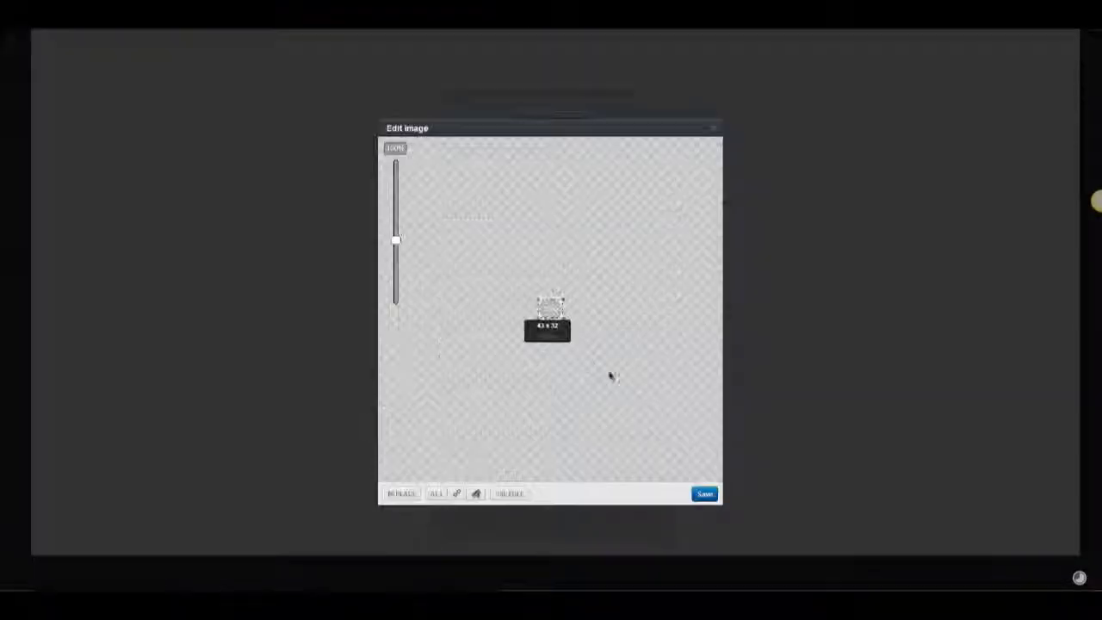
left_click(700, 494)
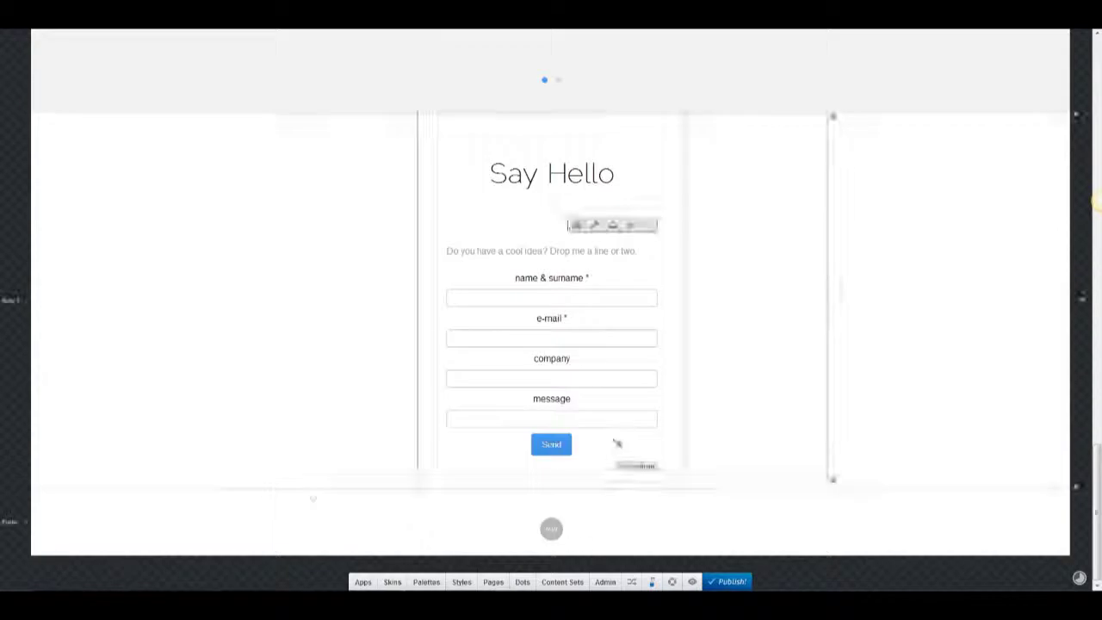
Paste the '© copyright, site.com 2012' line into the footer in a custom colour and larger size.
left_click(551, 529)
scroll(505, 453, "down", 5)
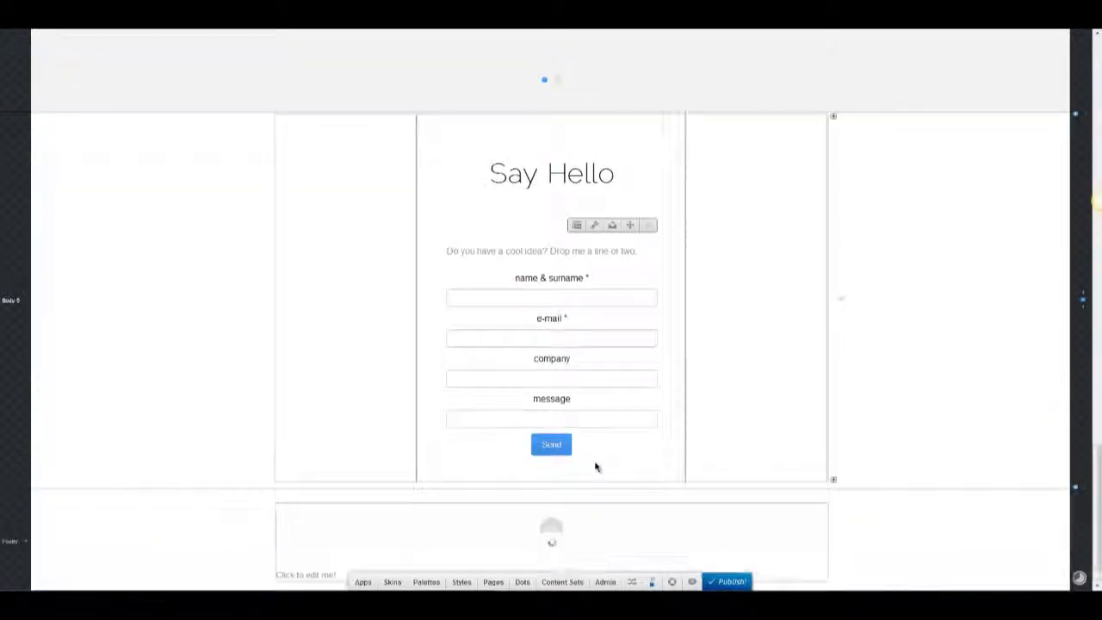
left_click(333, 537)
type("© copyright, matoweb.com 2012 Apple logo is property of Apple Inc. Proudly powered by Wordpress")
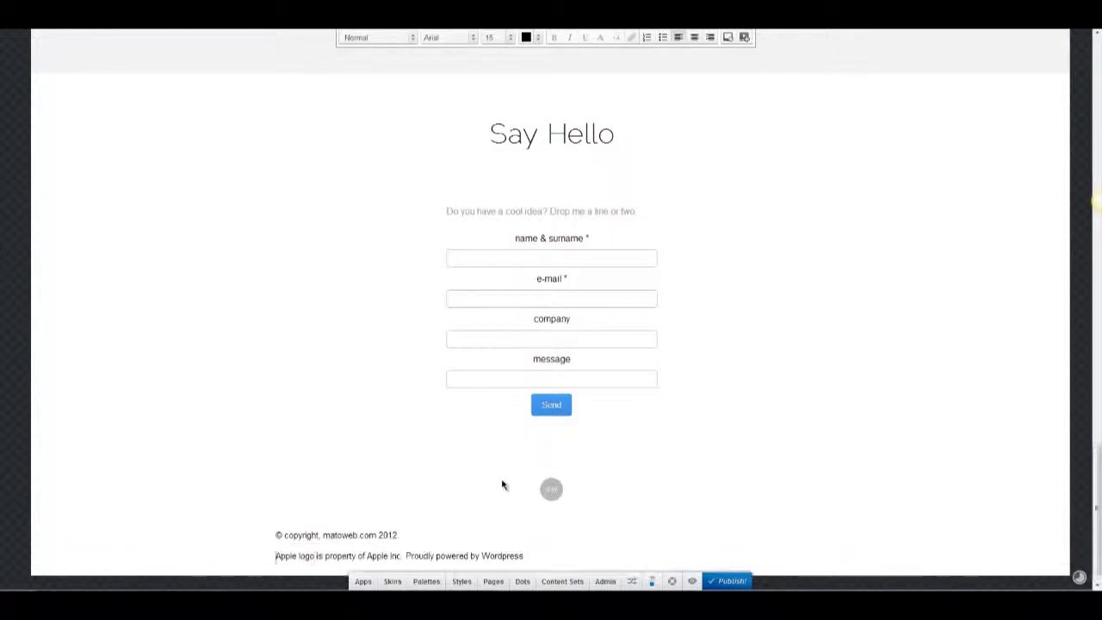
key("ctrl+a")
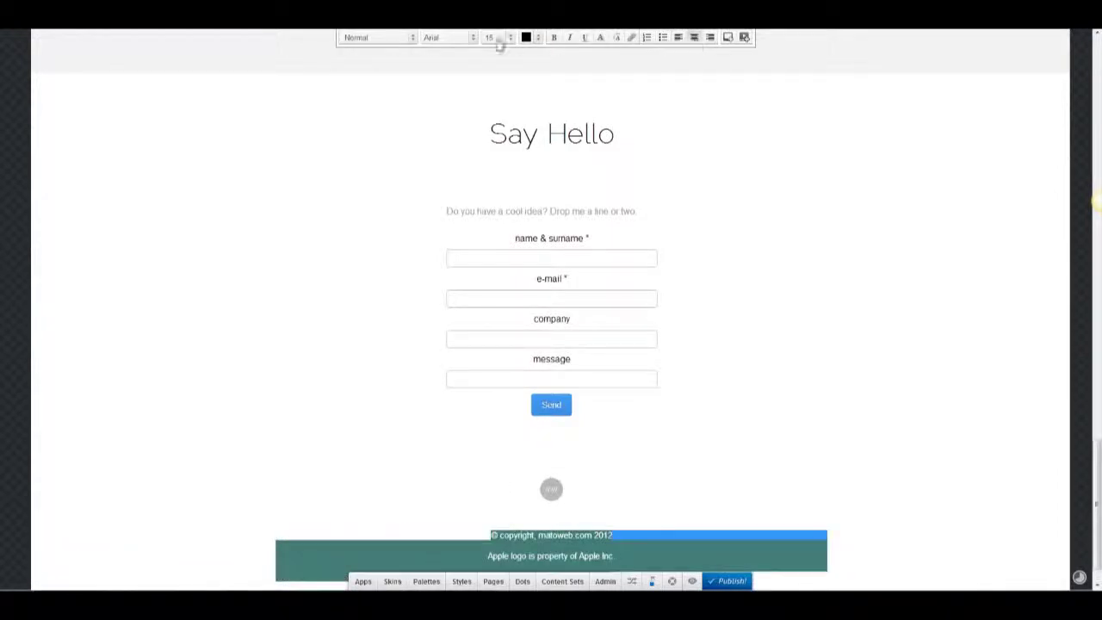
left_click(537, 37)
left_click(201, 92)
left_click(233, 118)
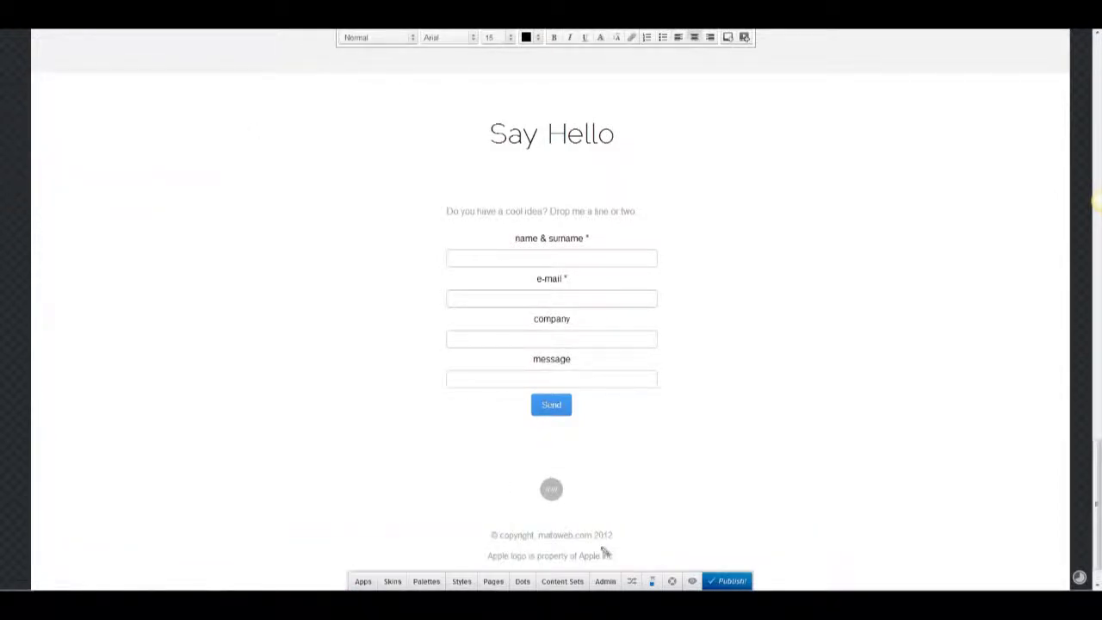
left_click(504, 37)
left_click(502, 179)
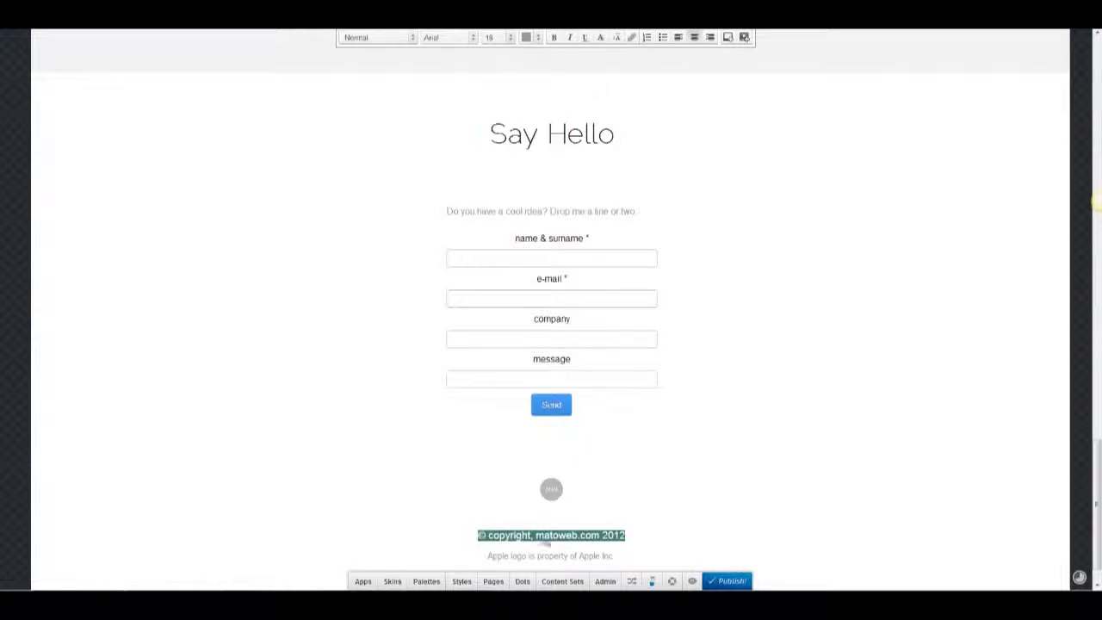
left_click(557, 532)
left_click(608, 544)
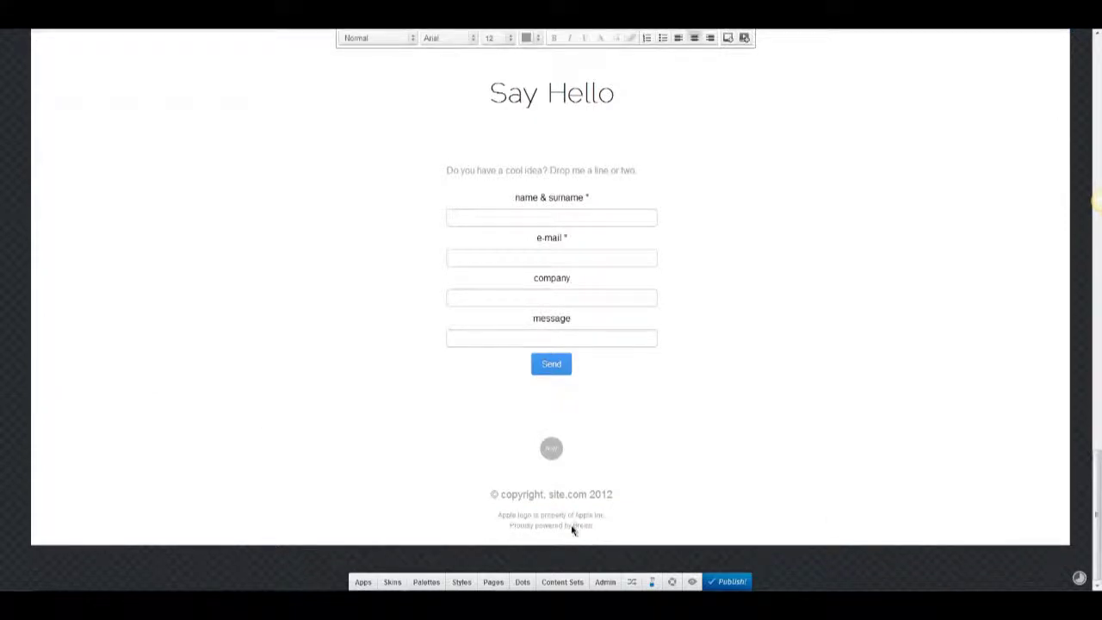
left_click(922, 262)
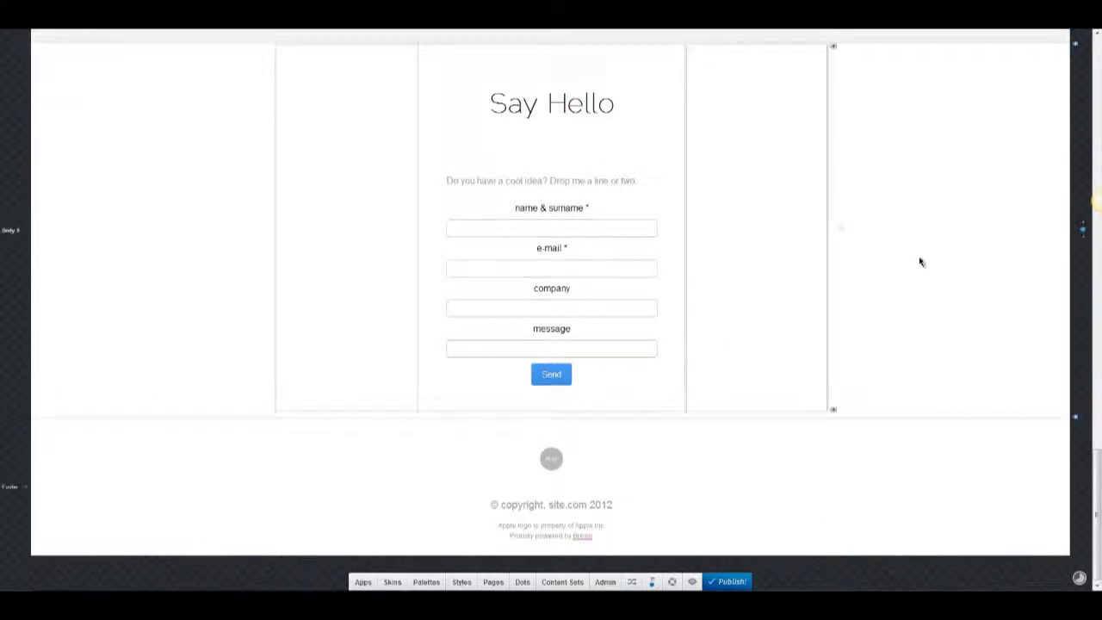
Increase the spacing above the footer content.
left_click(551, 455)
left_click(360, 250)
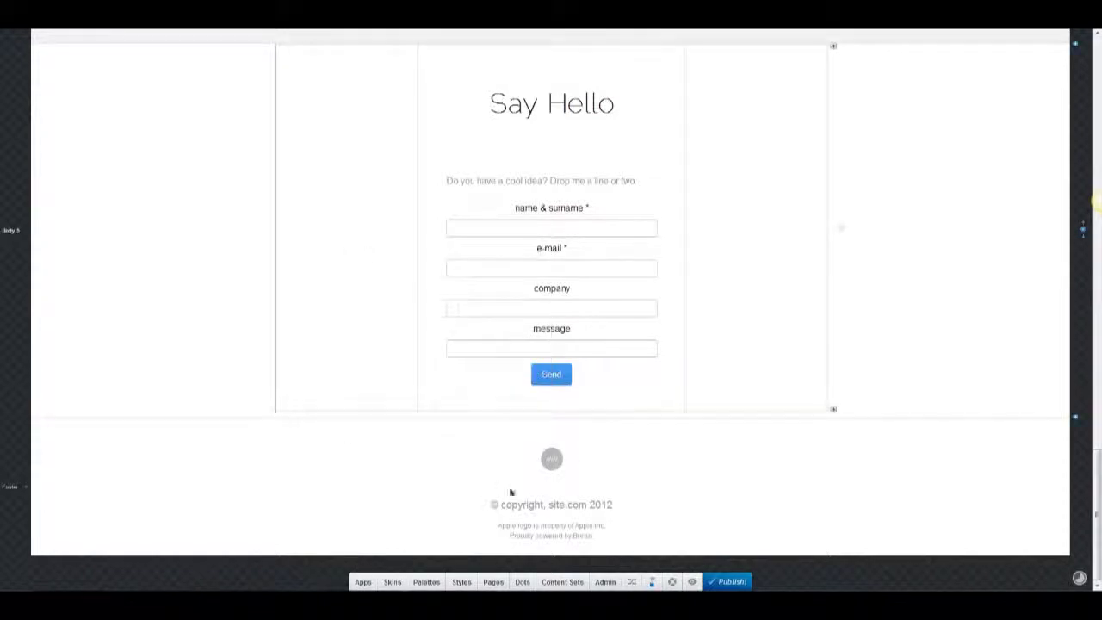
left_click(410, 440)
left_click_drag(319, 377, 259, 377)
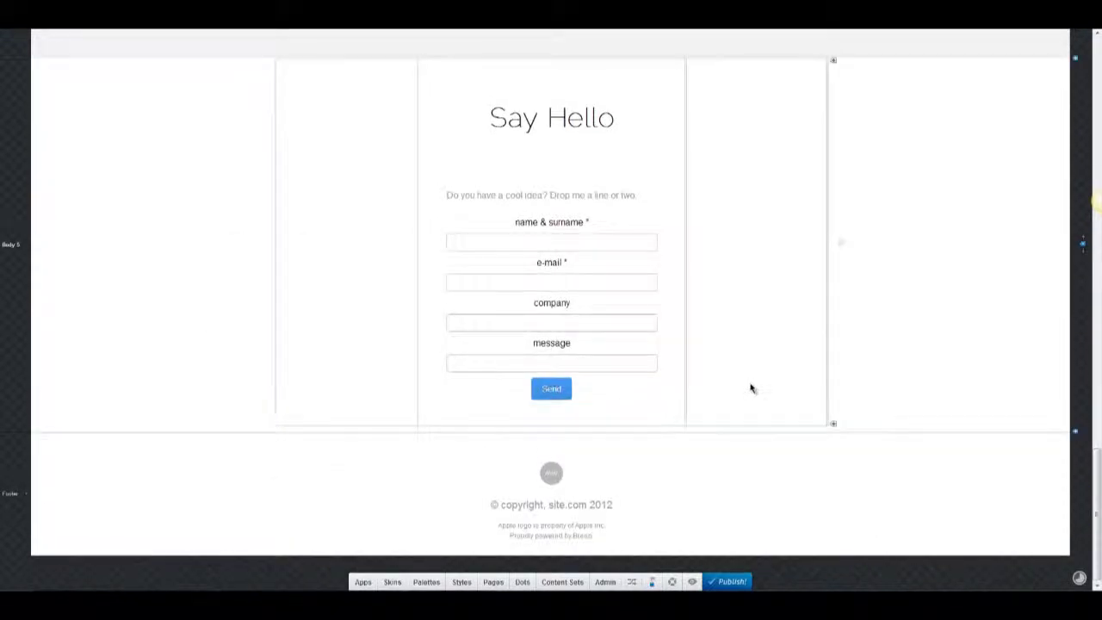
scroll(714, 373, "up", 1)
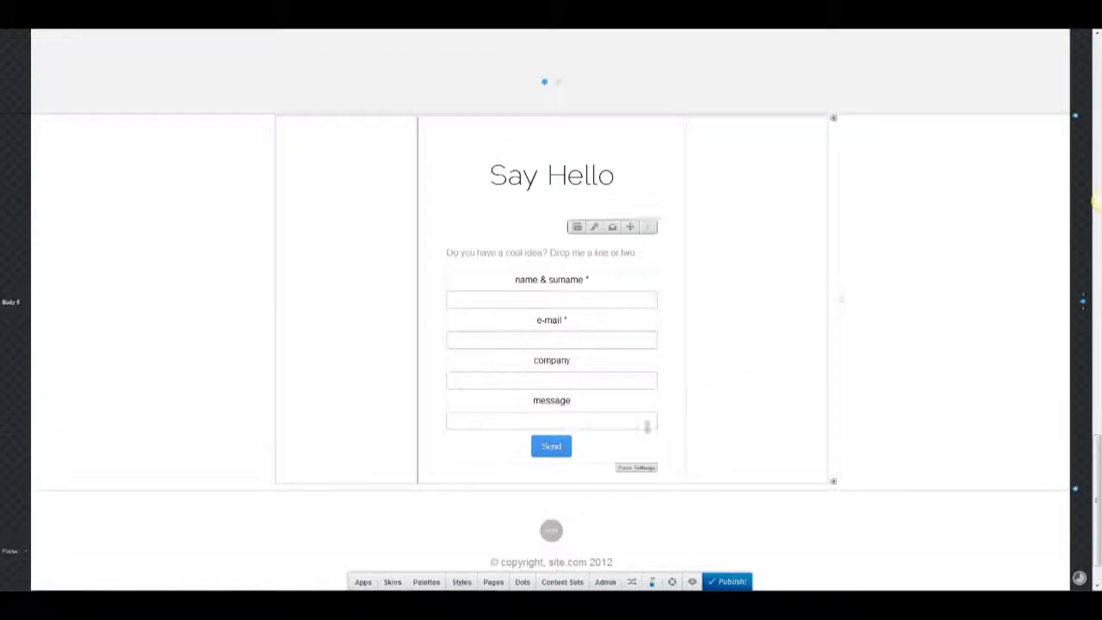
Preview the site, then return to the editor and open the section spacing settings.
scroll(744, 418, "up", 20)
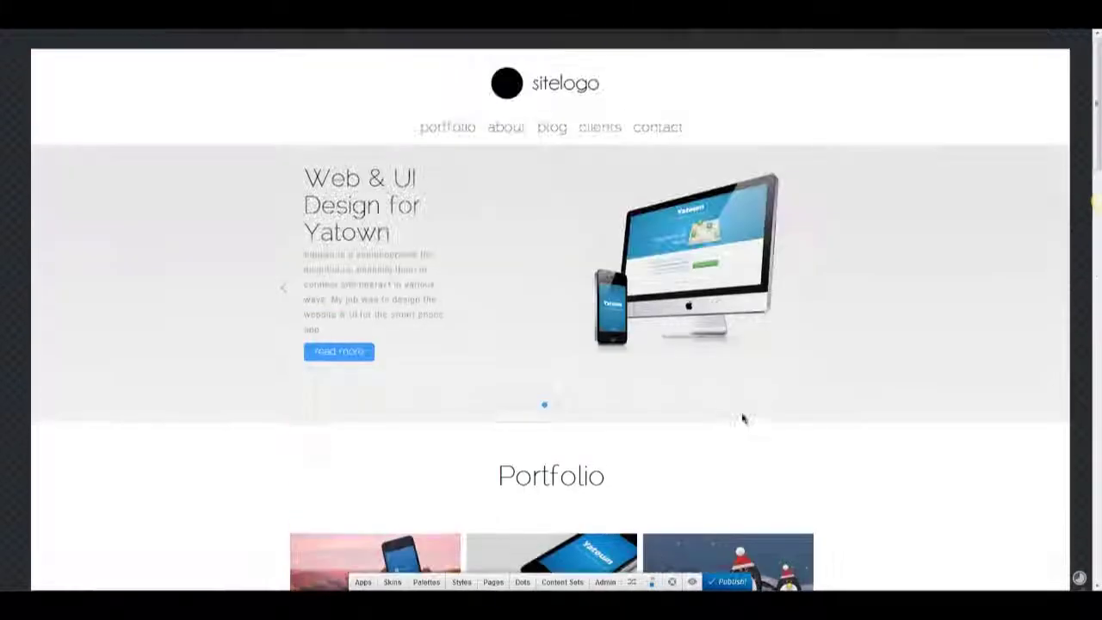
key("Escape")
scroll(856, 340, "down", 15)
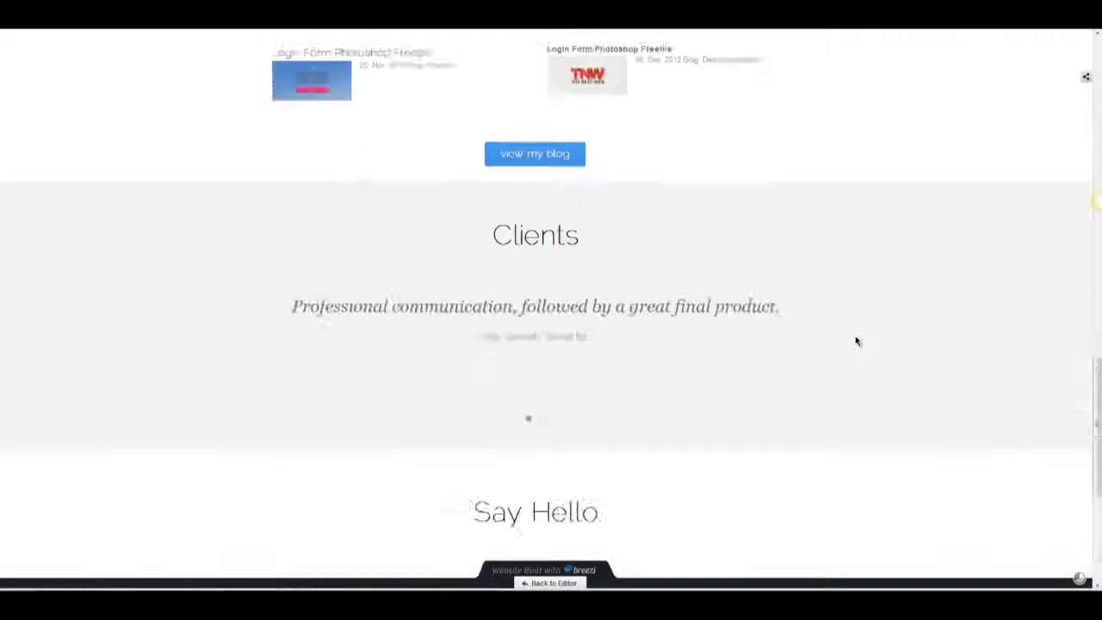
scroll(856, 342, "down", 4)
left_click(545, 583)
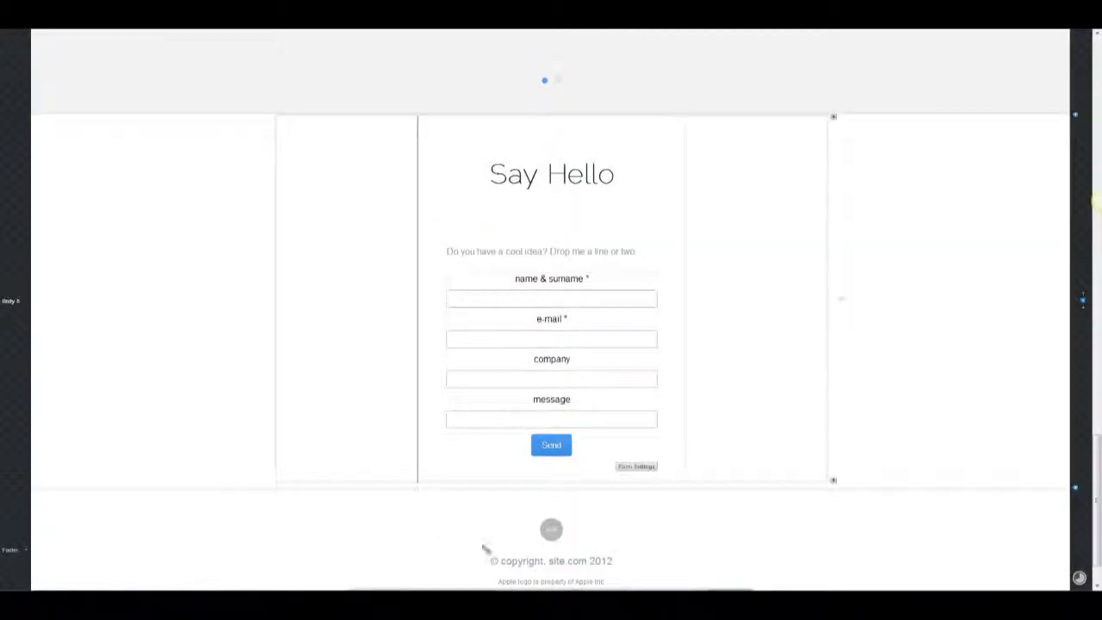
left_click(315, 450)
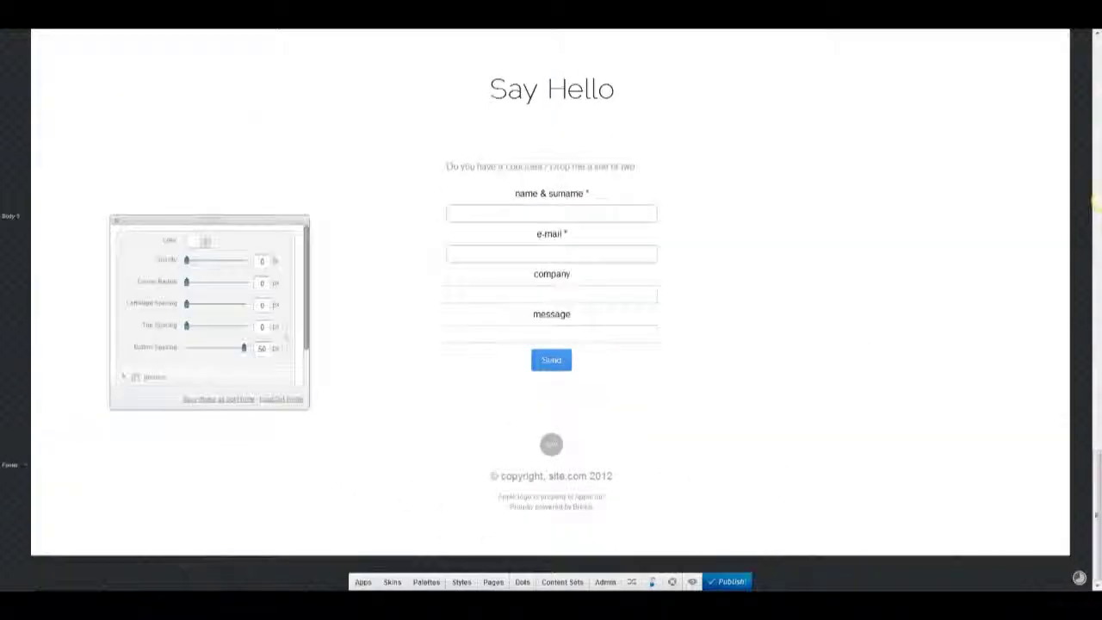
Preview the site once more and publish it.
left_click(692, 582)
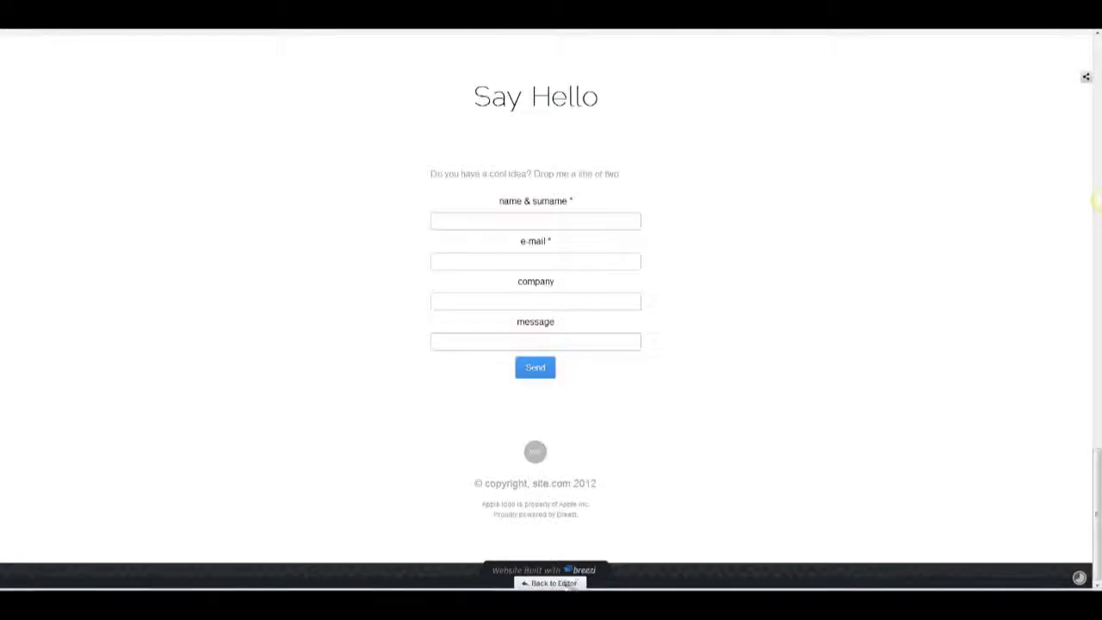
left_click(568, 584)
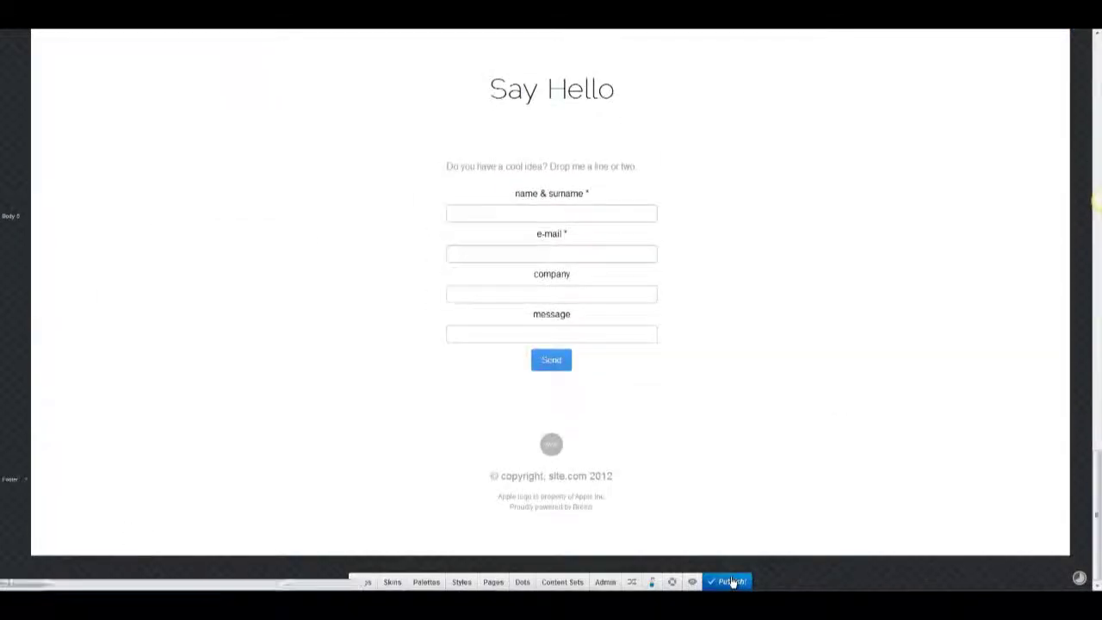
left_click(732, 583)
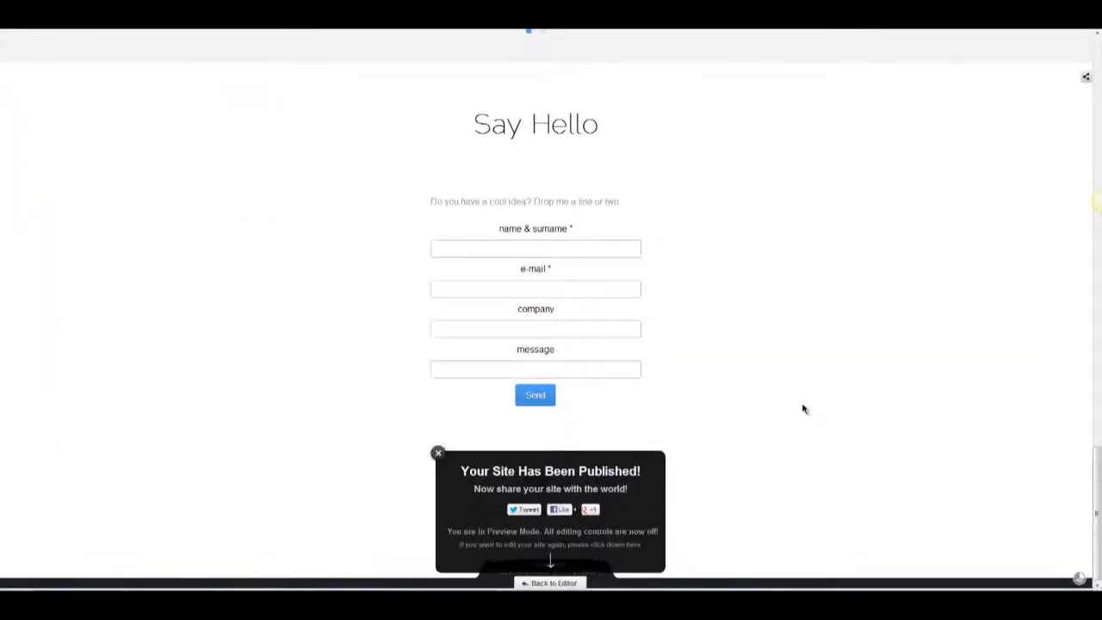